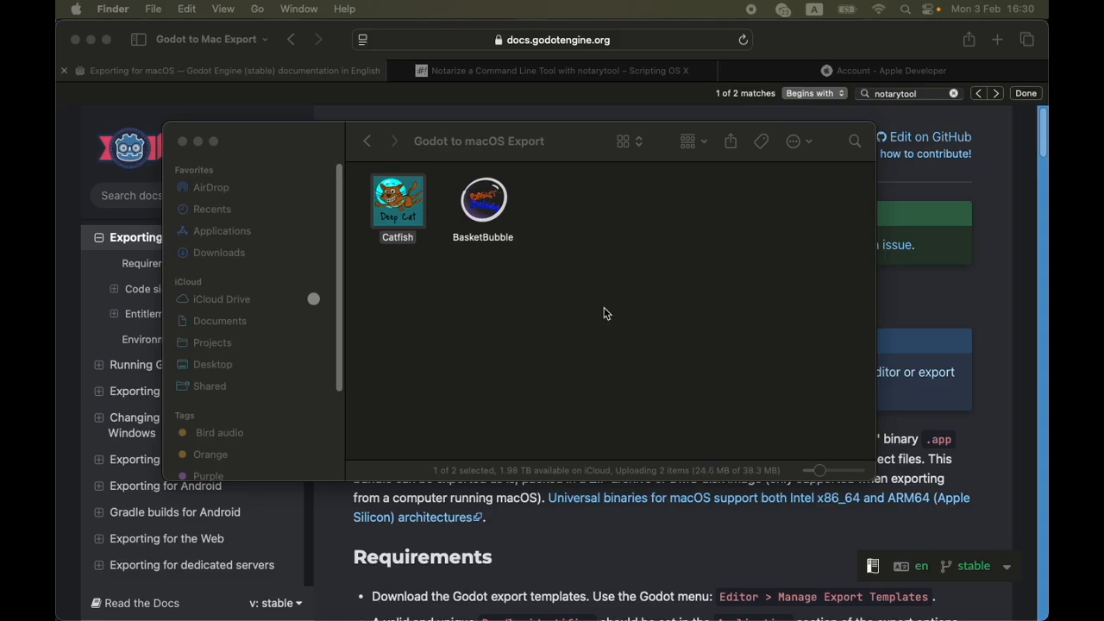
Try to launch the Catfish app and dismiss the security warning without trashing the app
{"action": "left_click", "coordinate": [429, 298]}
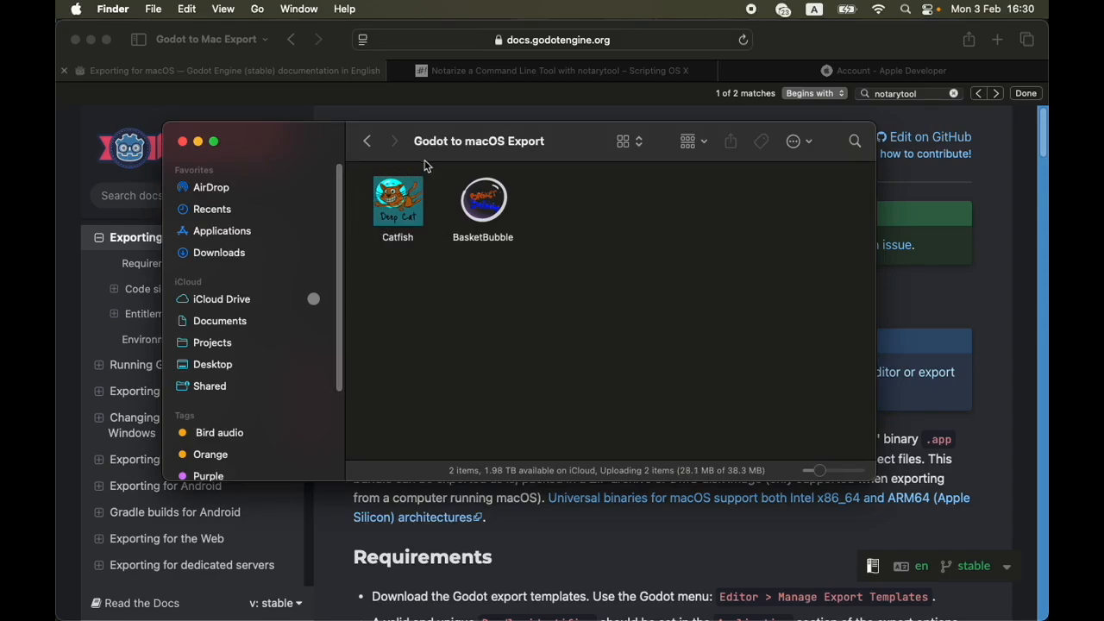
{"action": "double_click", "coordinate": [404, 201]}
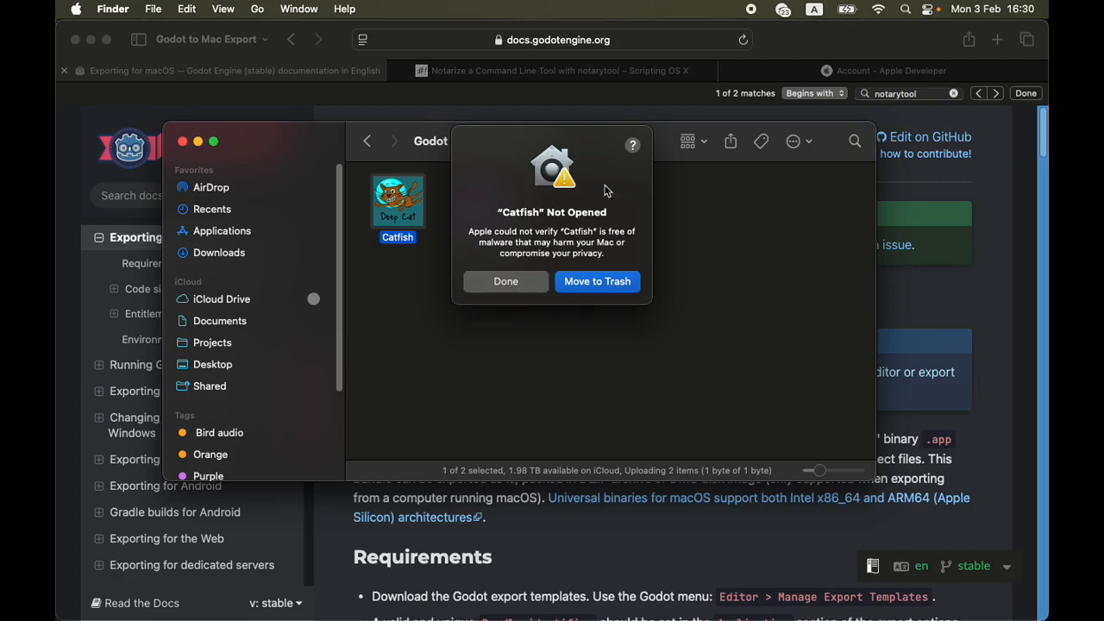
{"action": "left_click_drag", "start_coordinate": [579, 135], "coordinate": [545, 156]}
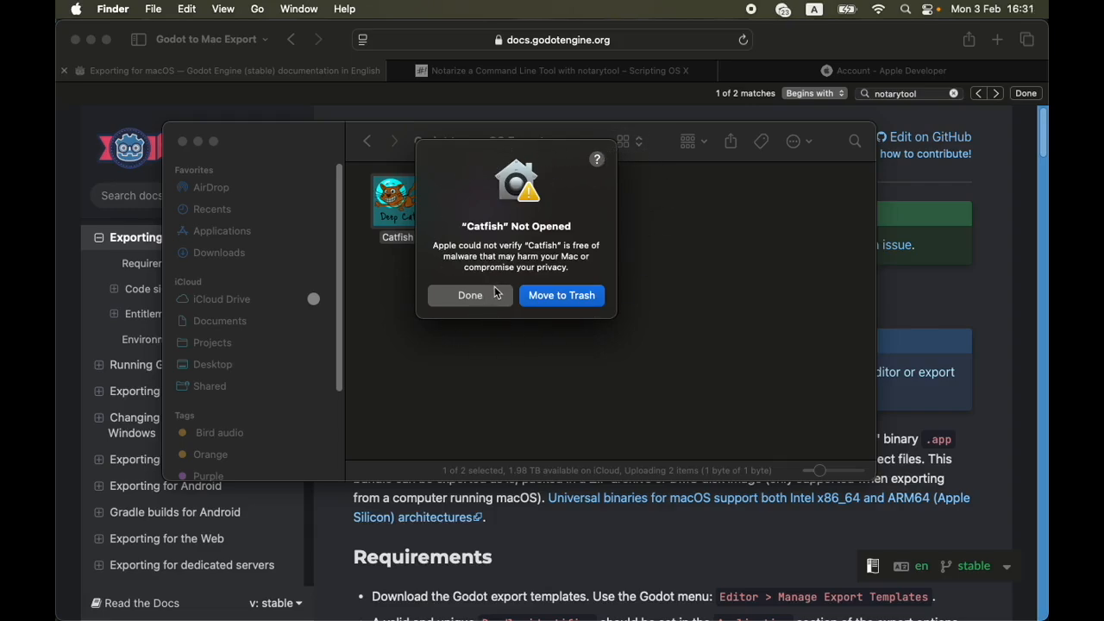
{"action": "left_click_drag", "start_coordinate": [468, 158], "coordinate": [609, 188]}
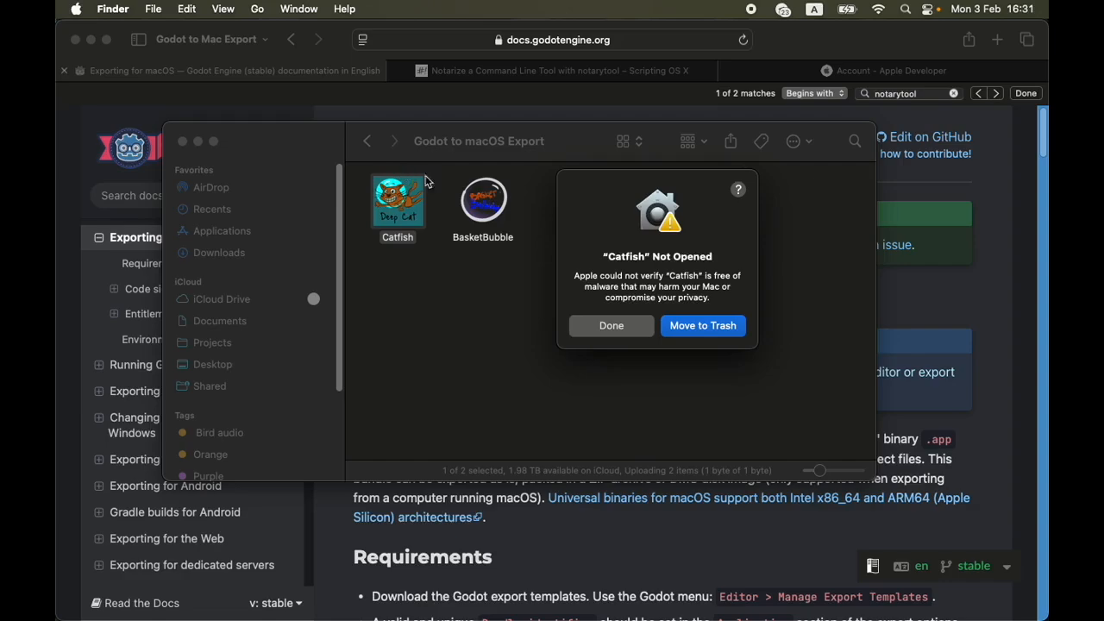
{"action": "left_click", "coordinate": [637, 333]}
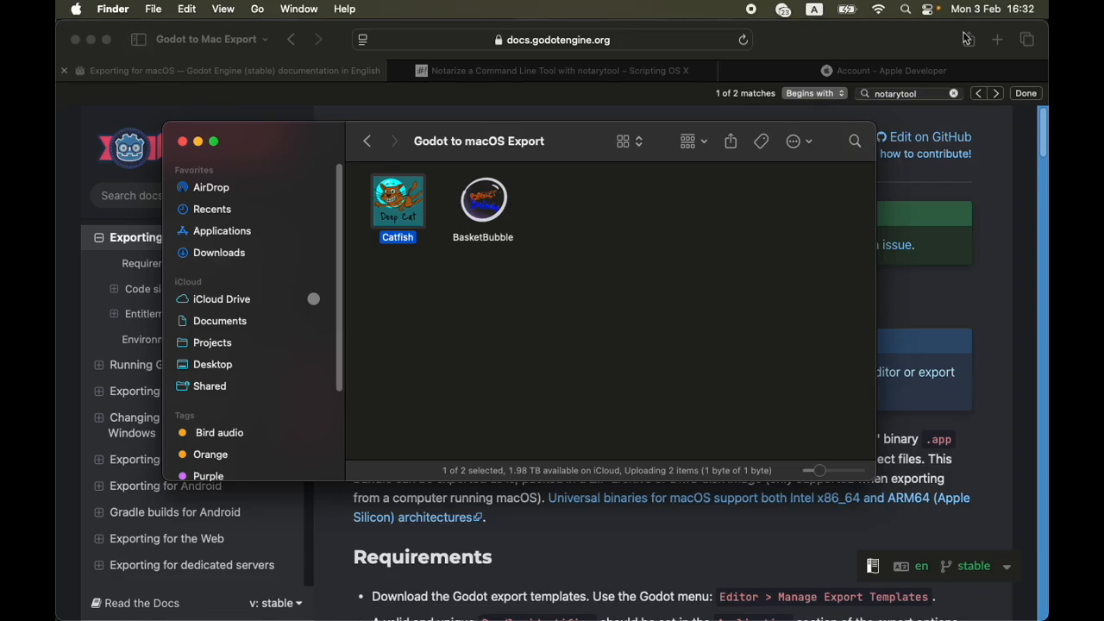
Switch to Safari and read the requirements on the Godot documentation's Exporting for macOS page
{"action": "left_click", "coordinate": [888, 38]}
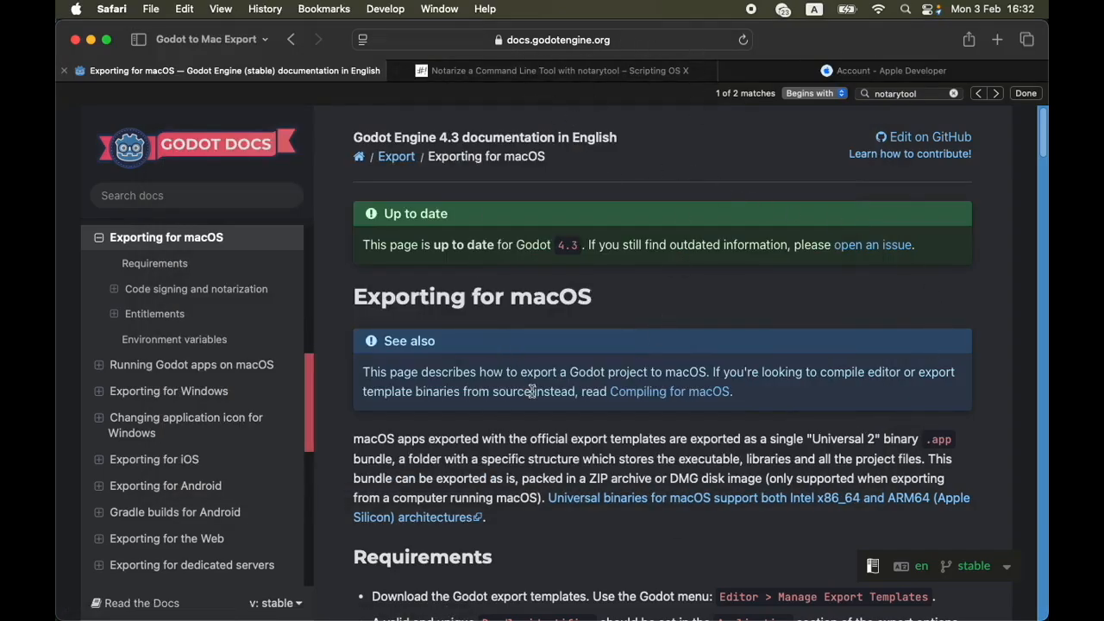
{"action": "scroll", "coordinate": [537, 380], "scroll_direction": "down", "scroll_amount": 10}
{"action": "scroll", "coordinate": [535, 388], "scroll_direction": "up", "scroll_amount": 6}
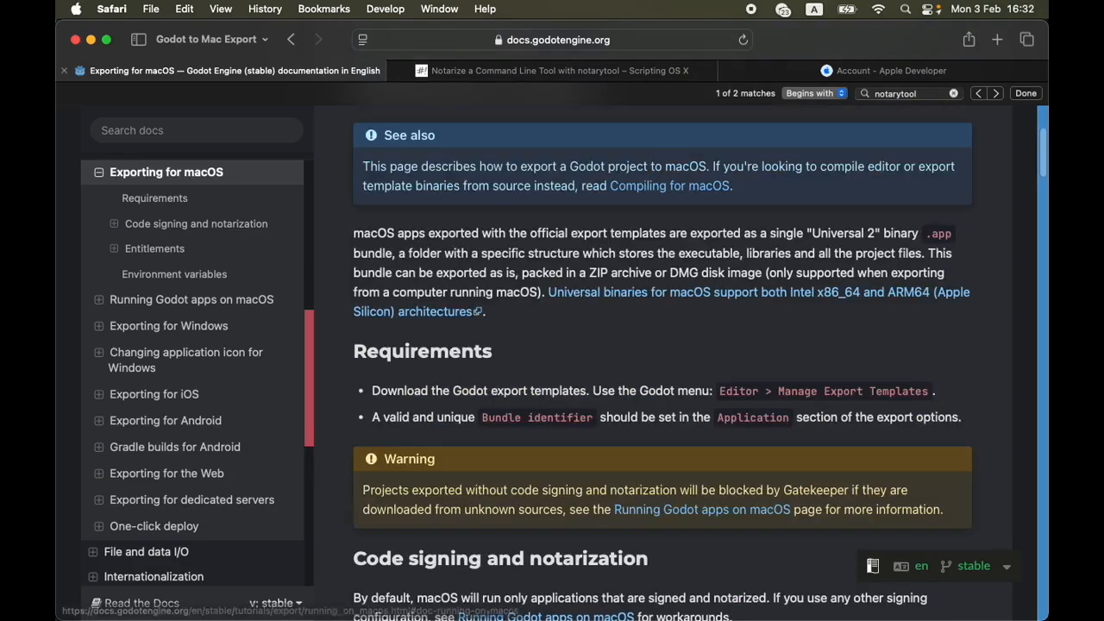
{"action": "key", "text": "super+Tab"}
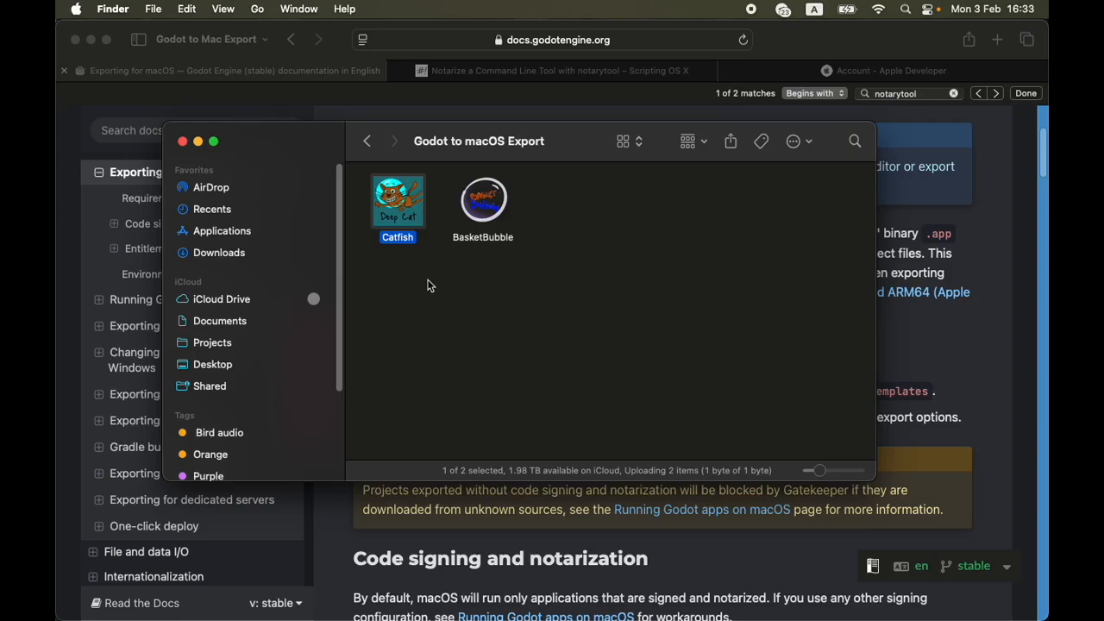
{"action": "left_click_drag", "start_coordinate": [367, 260], "coordinate": [424, 284]}
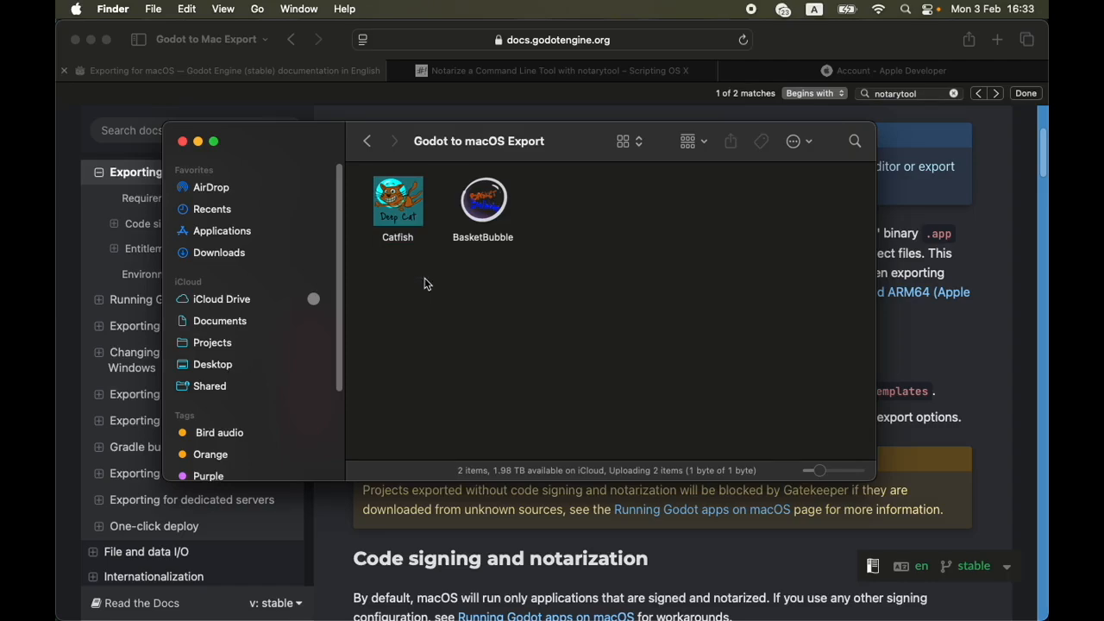
{"action": "left_click_drag", "start_coordinate": [353, 170], "coordinate": [440, 249]}
{"action": "left_click", "coordinate": [420, 267]}
{"action": "left_click_drag", "start_coordinate": [350, 172], "coordinate": [440, 251]}
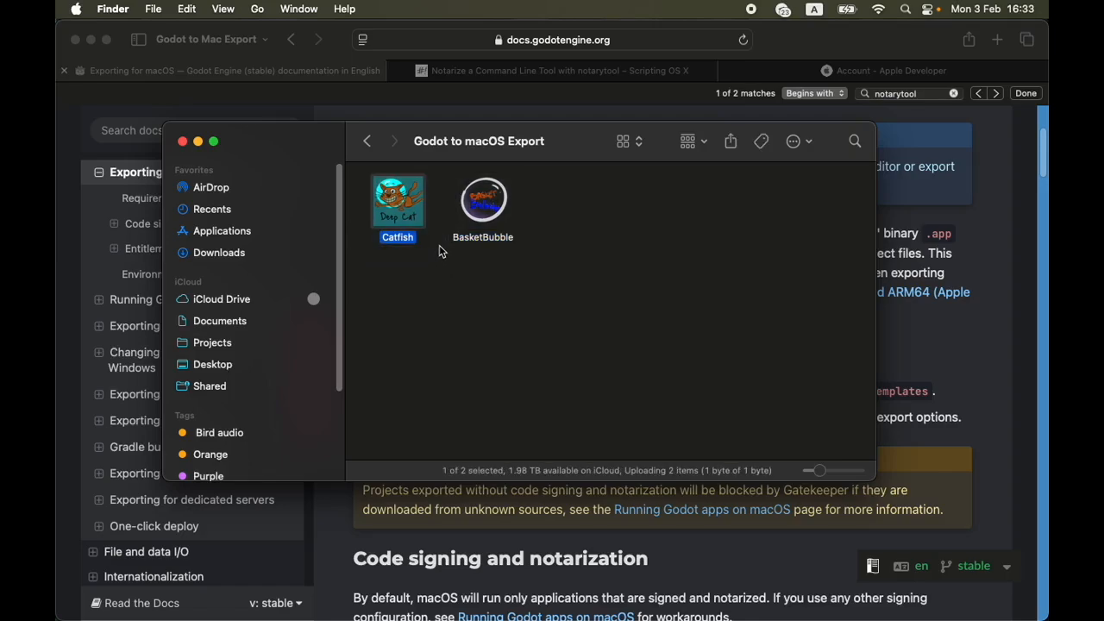
{"action": "left_click", "coordinate": [434, 273]}
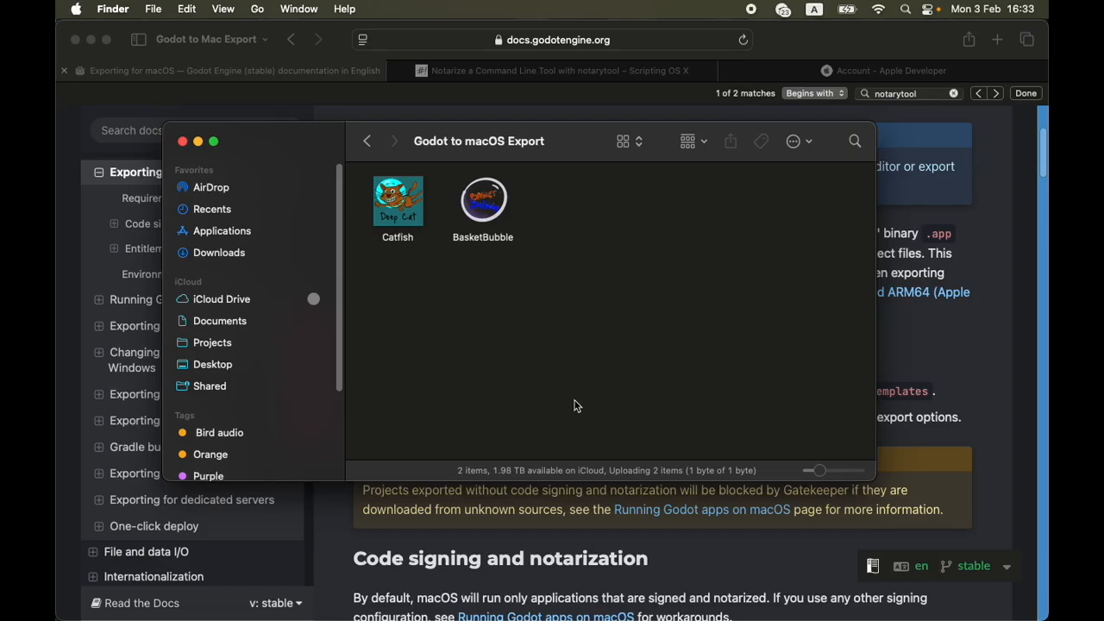
{"action": "left_click_drag", "start_coordinate": [376, 261], "coordinate": [556, 301]}
{"action": "left_click", "coordinate": [403, 240]}
{"action": "left_click", "coordinate": [508, 242]}
{"action": "left_click", "coordinate": [561, 332]}
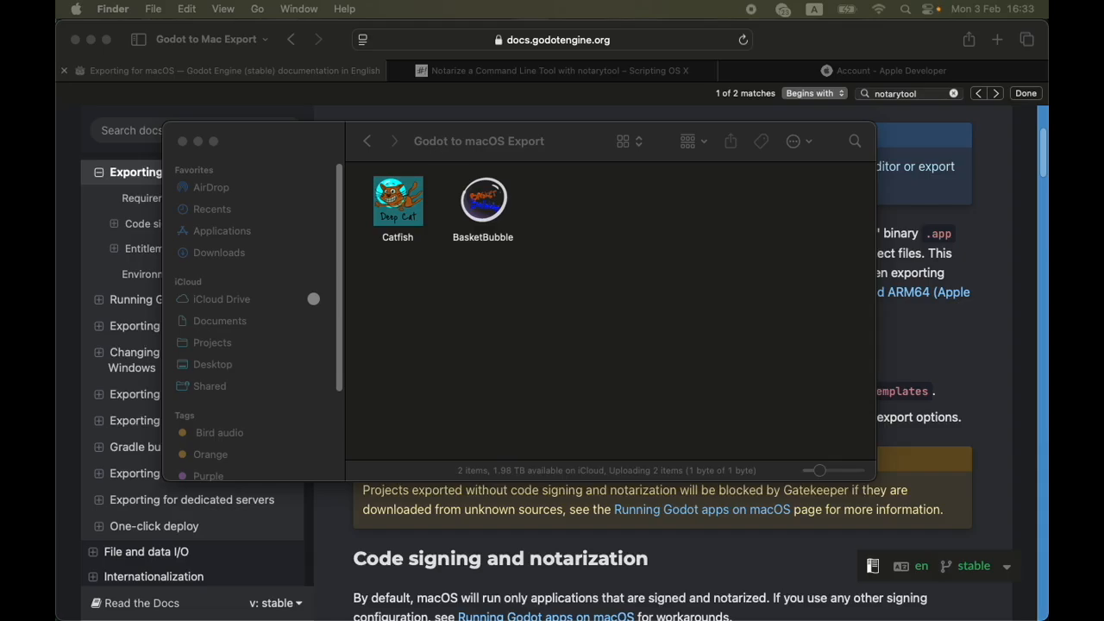
Switch to Terminal, shrink and place its window below the two app icons, and list the folder's contents with ls
{"action": "left_click_drag", "start_coordinate": [942, 608], "coordinate": [606, 175]}
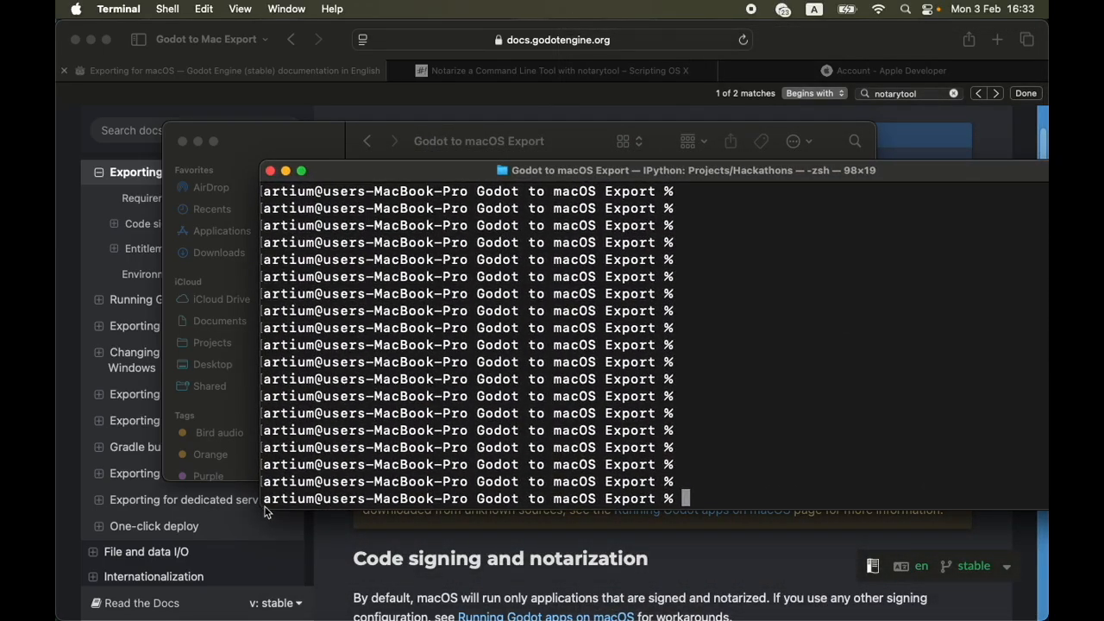
{"action": "left_click_drag", "start_coordinate": [260, 509], "coordinate": [186, 269]}
{"action": "left_click_drag", "start_coordinate": [543, 175], "coordinate": [428, 327]}
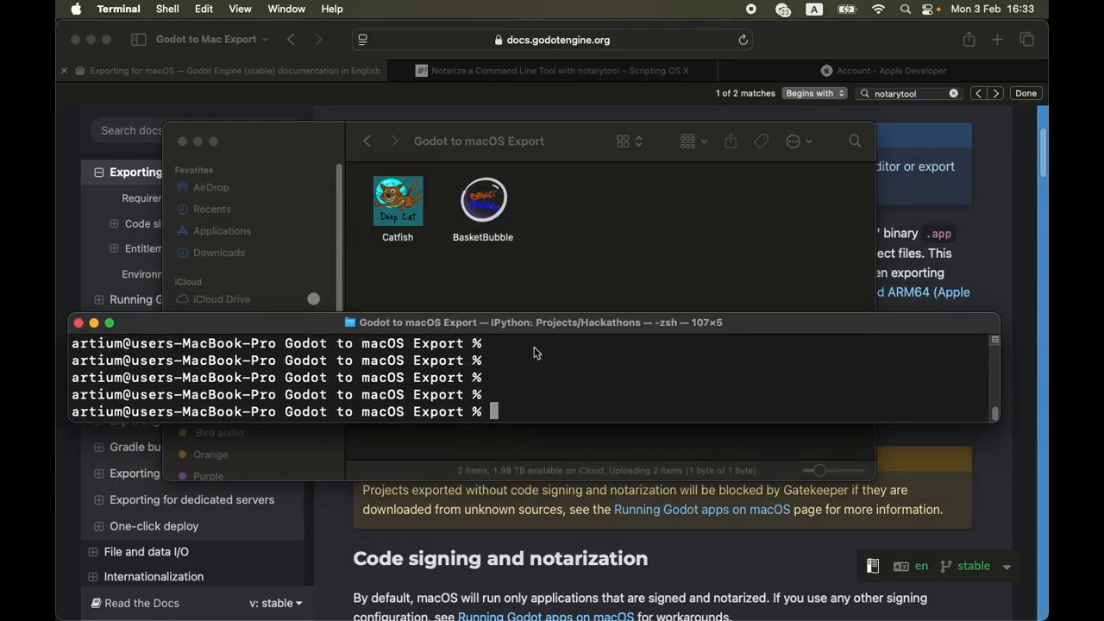
{"action": "type", "text": "ls"}
{"action": "key", "text": "Return"}
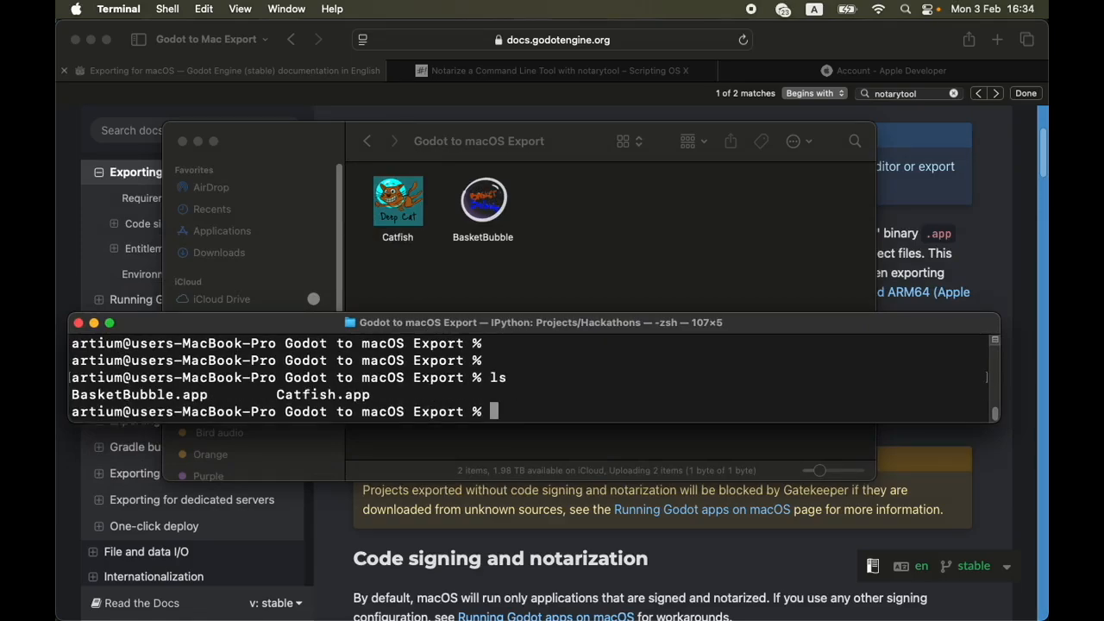
Try to assess the Catfish app's security status with the command spctrl -a -vvv Catfish.app
{"action": "type", "text": "spctrl"}
{"action": "key", "text": "BackSpace"}
{"action": "key", "text": "BackSpace"}
{"action": "key", "text": "BackSpace"}
{"action": "key", "text": "BackSpace"}
{"action": "key", "text": "BackSpace"}
{"action": "key", "text": "BackSpace"}
{"action": "key", "text": "BackSpace"}
{"action": "key", "text": "BackSpace"}
{"action": "key", "text": "BackSpace"}
{"action": "key", "text": "BackSpace"}
{"action": "key", "text": "BackSpace"}
{"action": "key", "text": "BackSpace"}
{"action": "type", "text": "-a"}
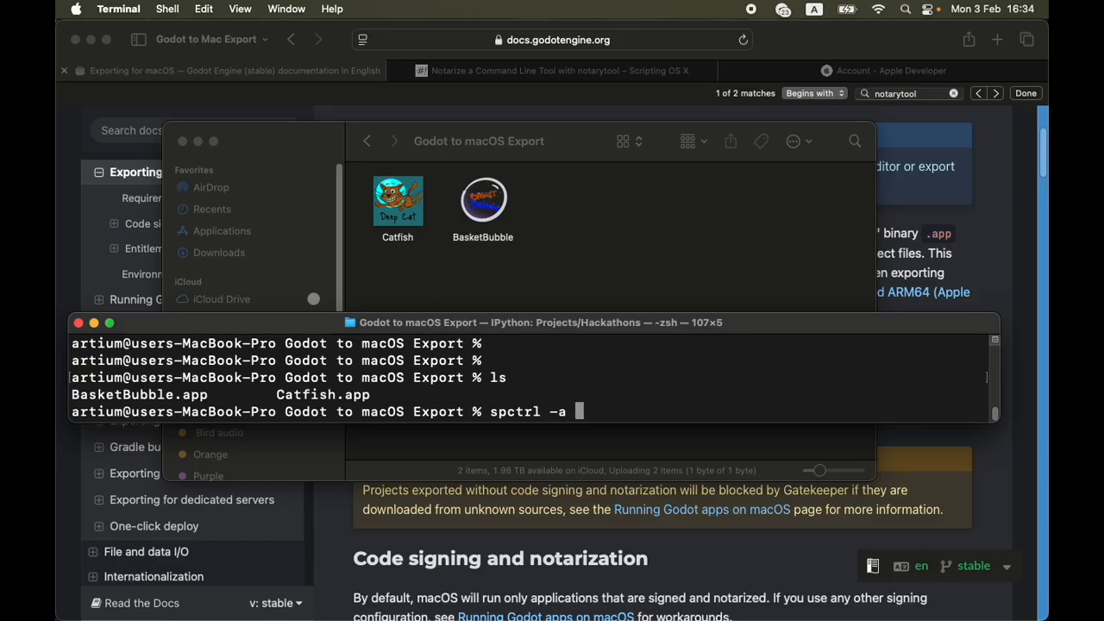
{"action": "type", "text": " -vvv Cat"}
{"action": "key", "text": "Tab"}
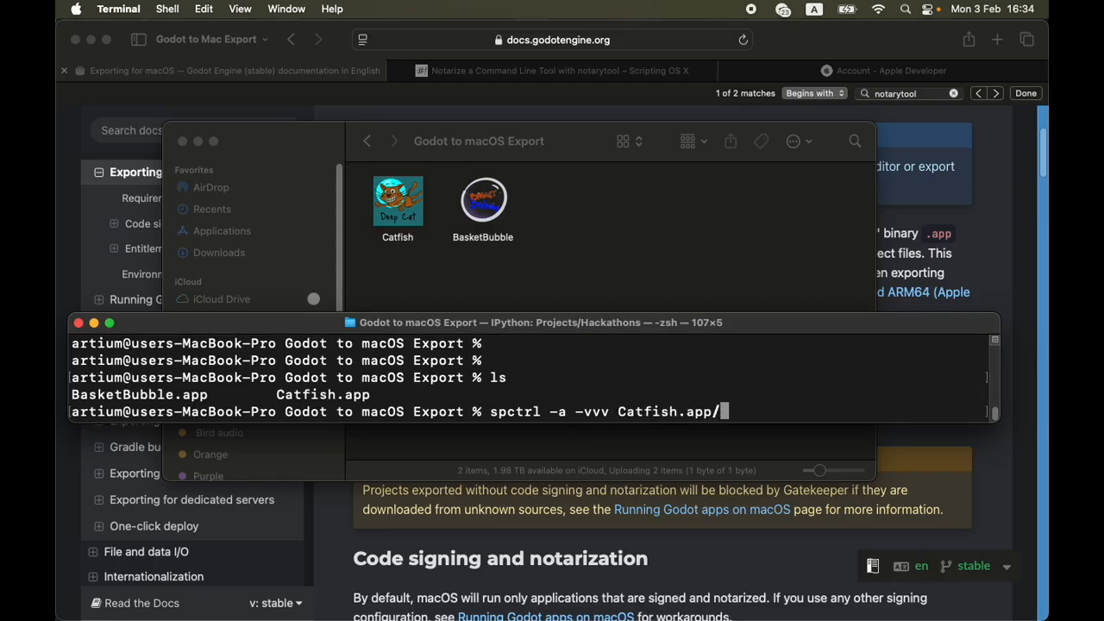
{"action": "key", "text": "Return"}
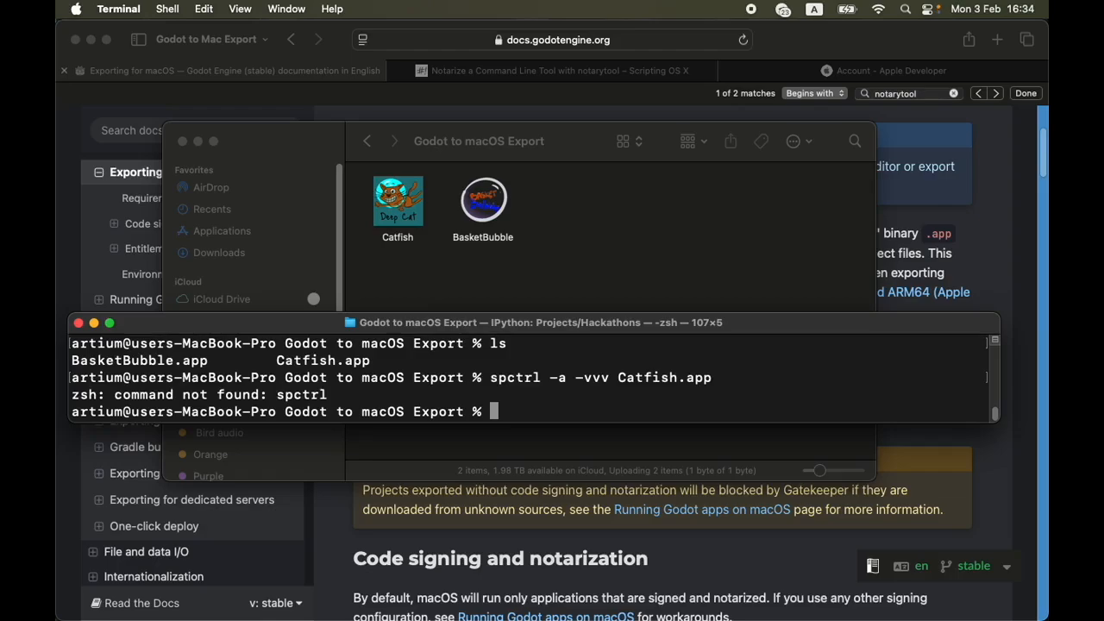
Correct the misspelled assessment command to spctl -a -vvv Catfish.app and run it
{"action": "key", "text": "Up"}
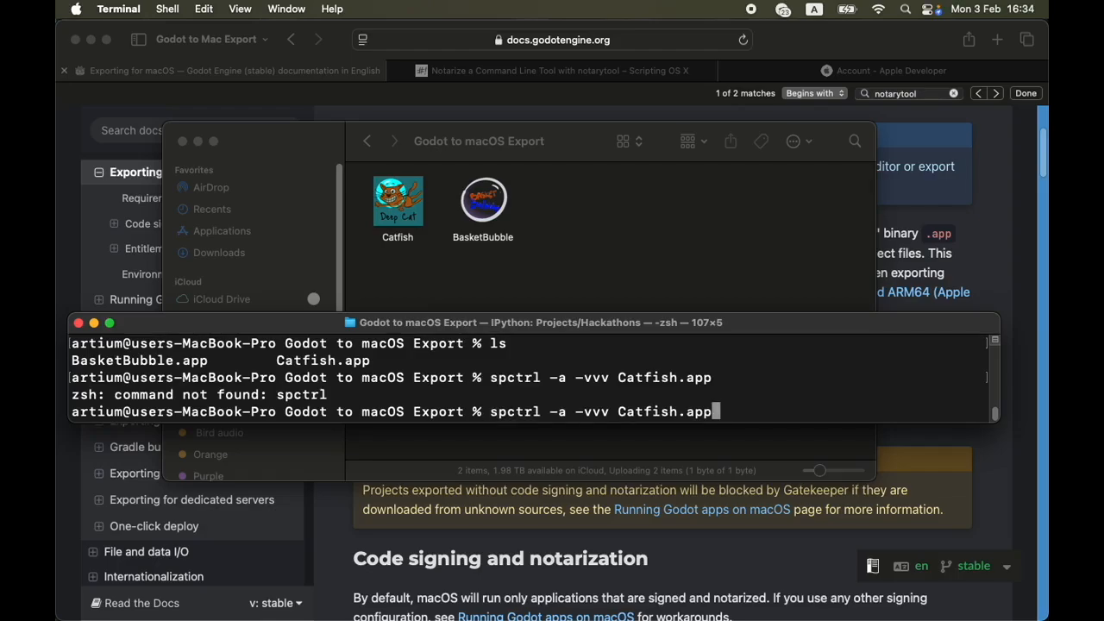
{"action": "key", "text": "Left"}
{"action": "key", "text": "Left"}
{"action": "key", "text": "Left"}
{"action": "key", "text": "Left"}
{"action": "key", "text": "Left"}
{"action": "key", "text": "Left"}
{"action": "key", "text": "Left"}
{"action": "key", "text": "Left"}
{"action": "key", "text": "Left"}
{"action": "key", "text": "Left"}
{"action": "key", "text": "Left"}
{"action": "key", "text": "Left"}
{"action": "key", "text": "Left"}
{"action": "key", "text": "Left"}
{"action": "key", "text": "Left"}
{"action": "key", "text": "Left"}
{"action": "key", "text": "Left"}
{"action": "key", "text": "Left"}
{"action": "key", "text": "Left"}
{"action": "key", "text": "Left"}
{"action": "key", "text": "Left"}
{"action": "key", "text": "BackSpace"}
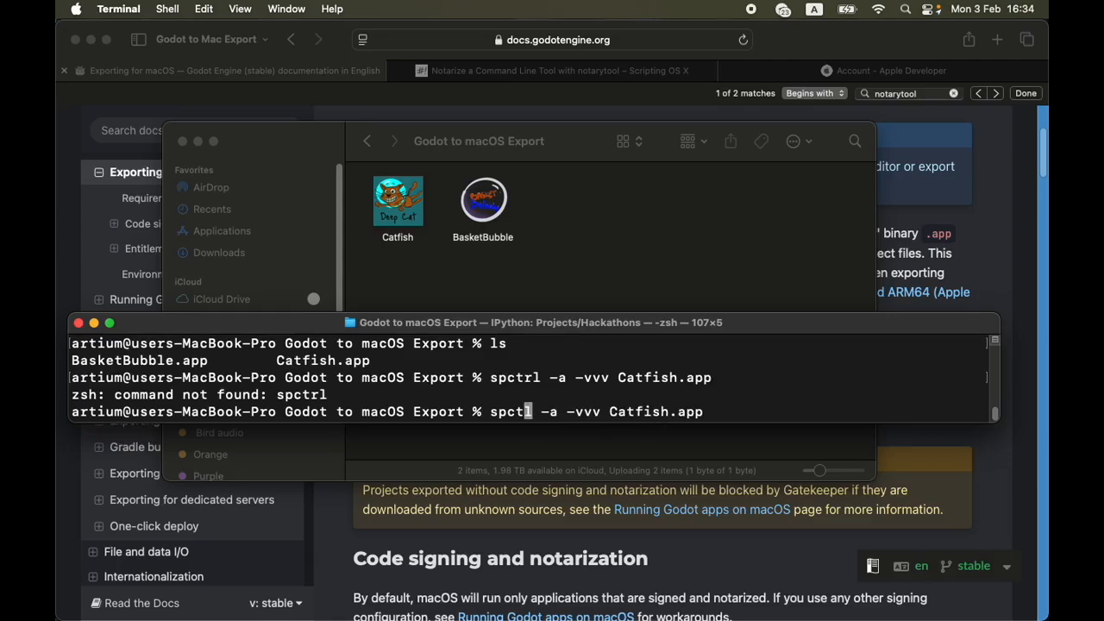
{"action": "key", "text": "Return"}
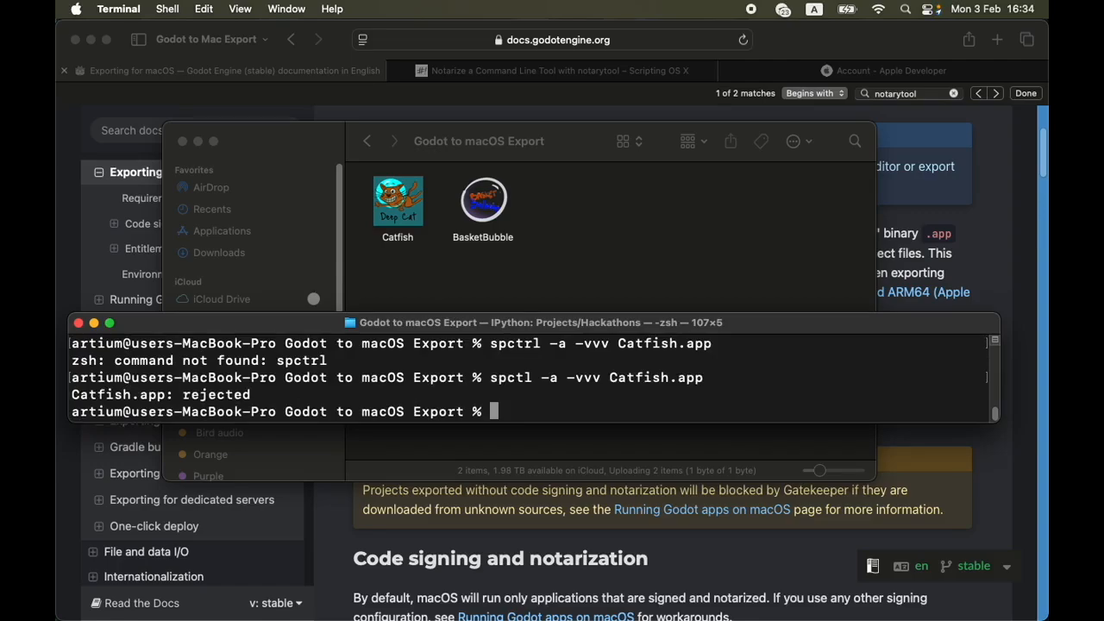
Run the same assessment on the other app with spctl -a -vvv BasketBubble.app
{"action": "key", "text": "Up"}
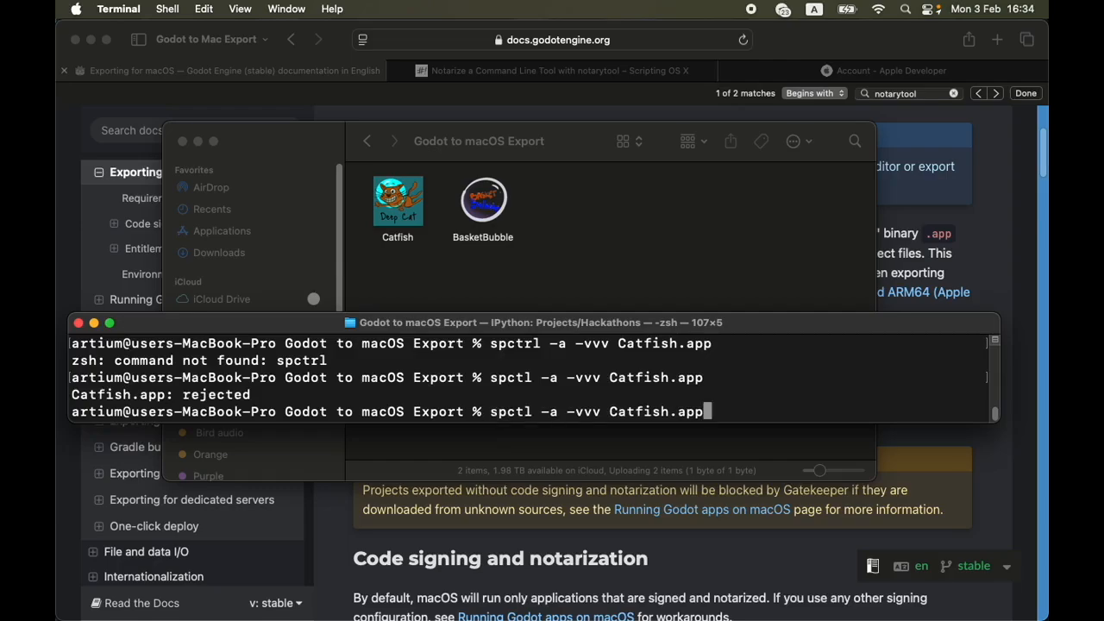
{"action": "key", "text": "BackSpace"}
{"action": "key", "text": "BackSpace"}
{"action": "key", "text": "BackSpace"}
{"action": "key", "text": "BackSpace"}
{"action": "key", "text": "BackSpace"}
{"action": "key", "text": "BackSpace"}
{"action": "key", "text": "BackSpace"}
{"action": "key", "text": "BackSpace"}
{"action": "key", "text": "BackSpace"}
{"action": "key", "text": "BackSpace"}
{"action": "key", "text": "BackSpace"}
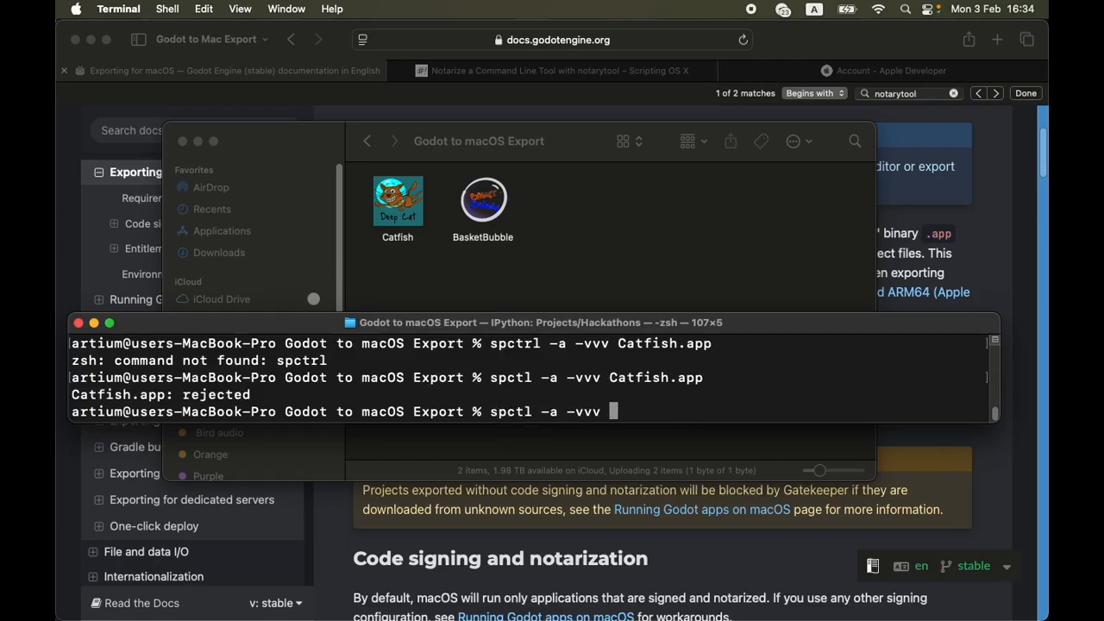
{"action": "type", "text": "Bas"}
{"action": "key", "text": "Tab"}
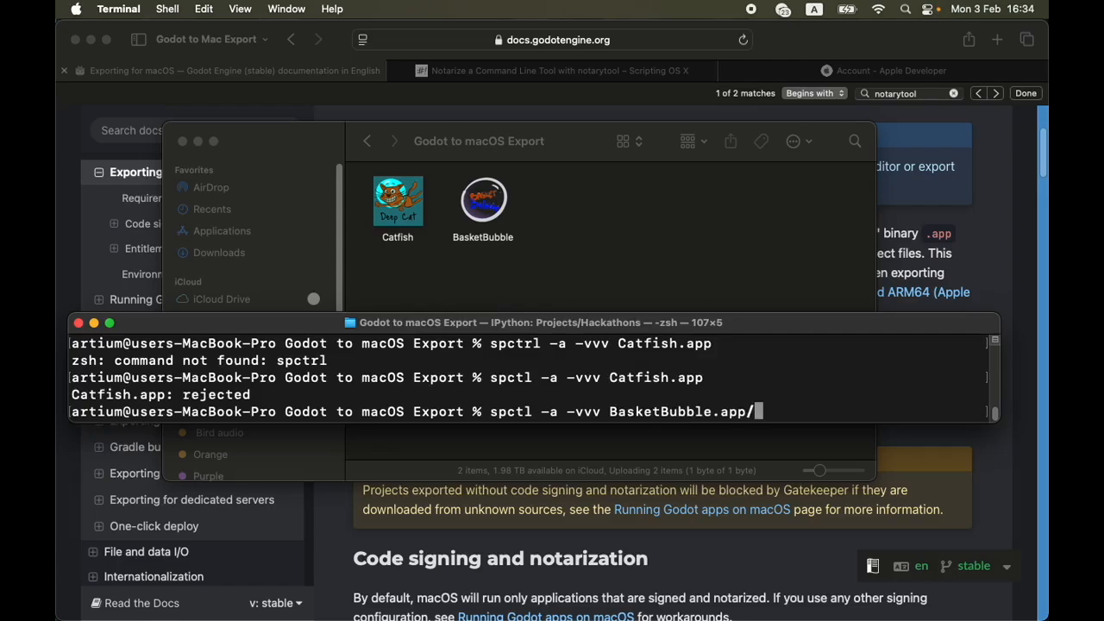
{"action": "key", "text": "Return"}
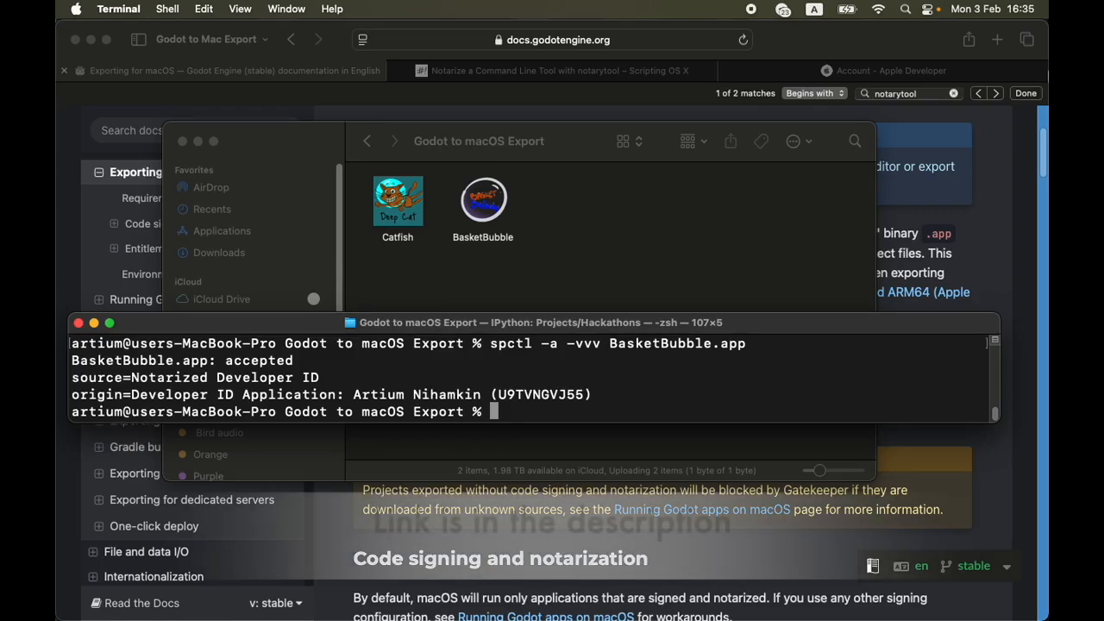
Switch to Safari, review the Godot documentation's code signing and notarization requirements, and open the Apple Developer account page
{"action": "left_click", "coordinate": [994, 183]}
{"action": "scroll", "coordinate": [844, 420], "scroll_direction": "down", "scroll_amount": 5}
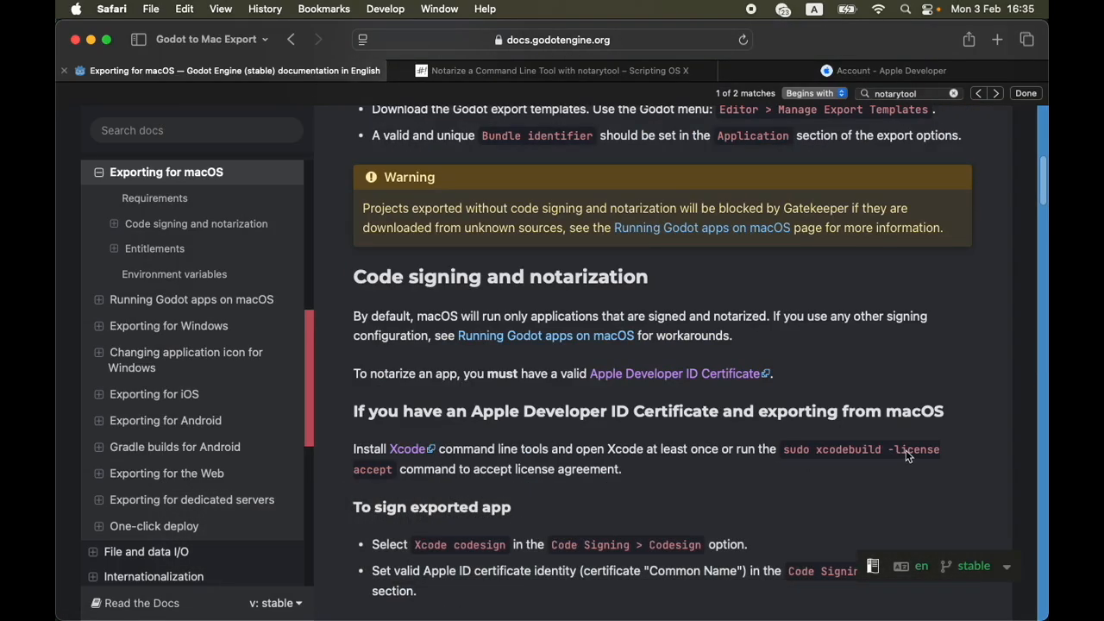
{"action": "left_click_drag", "start_coordinate": [785, 450], "coordinate": [393, 472]}
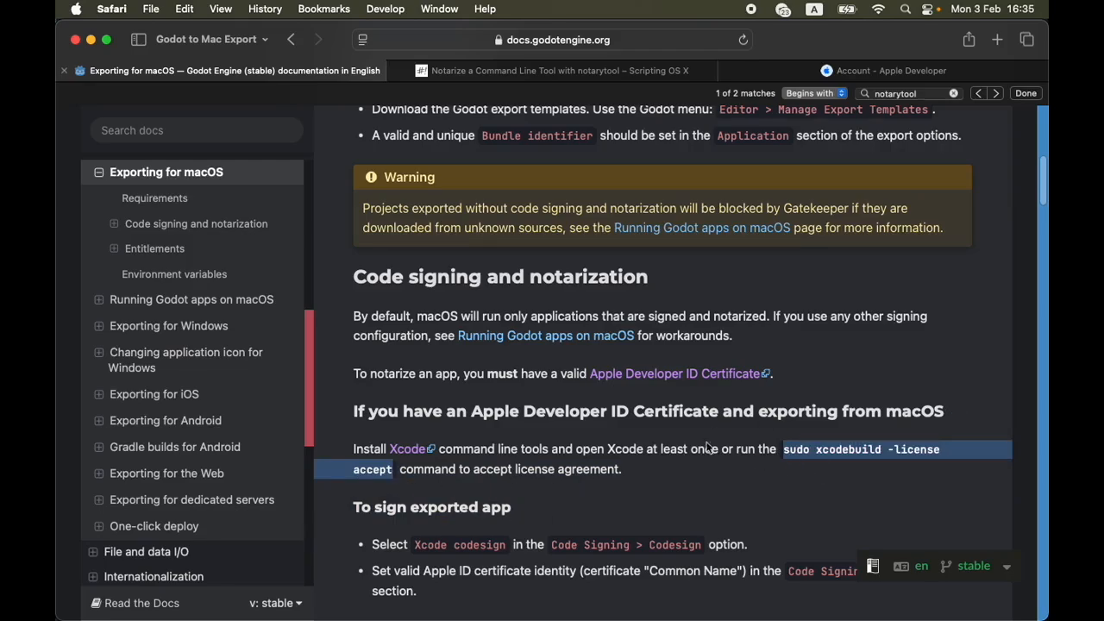
{"action": "left_click", "coordinate": [958, 484]}
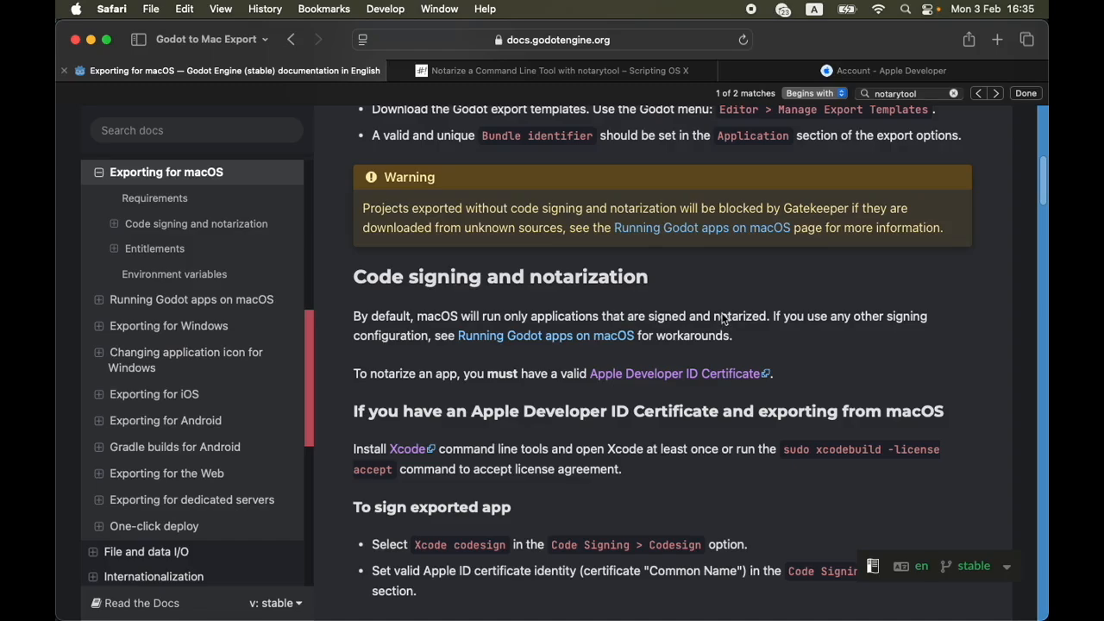
{"action": "scroll", "coordinate": [723, 312], "scroll_direction": "up", "scroll_amount": 3}
{"action": "scroll", "coordinate": [723, 313], "scroll_direction": "up", "scroll_amount": 1}
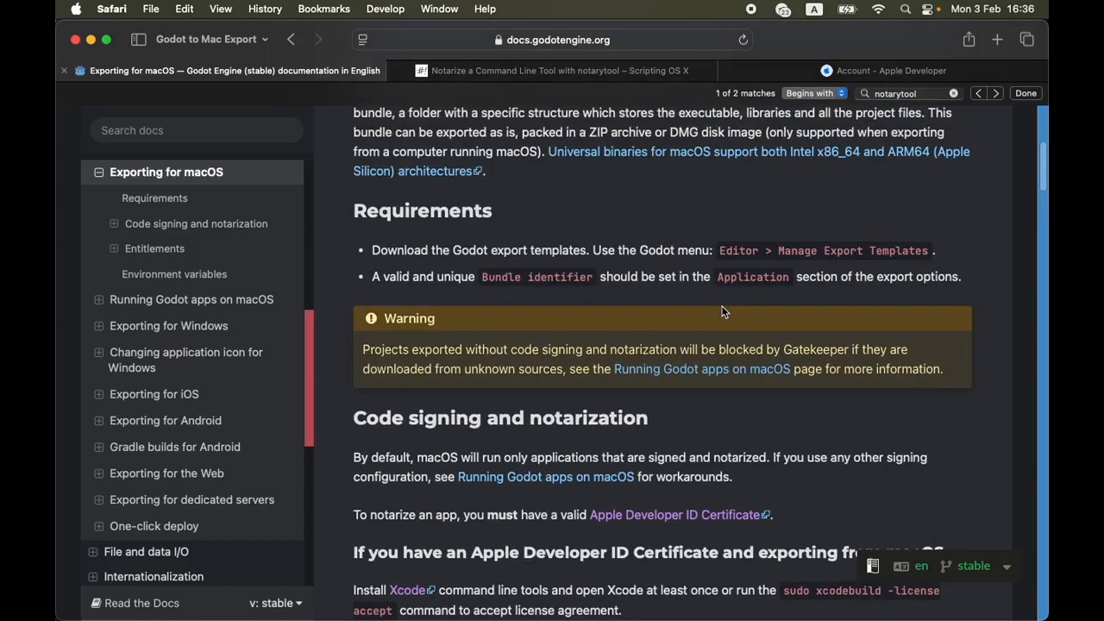
{"action": "scroll", "coordinate": [723, 312], "scroll_direction": "down", "scroll_amount": 1}
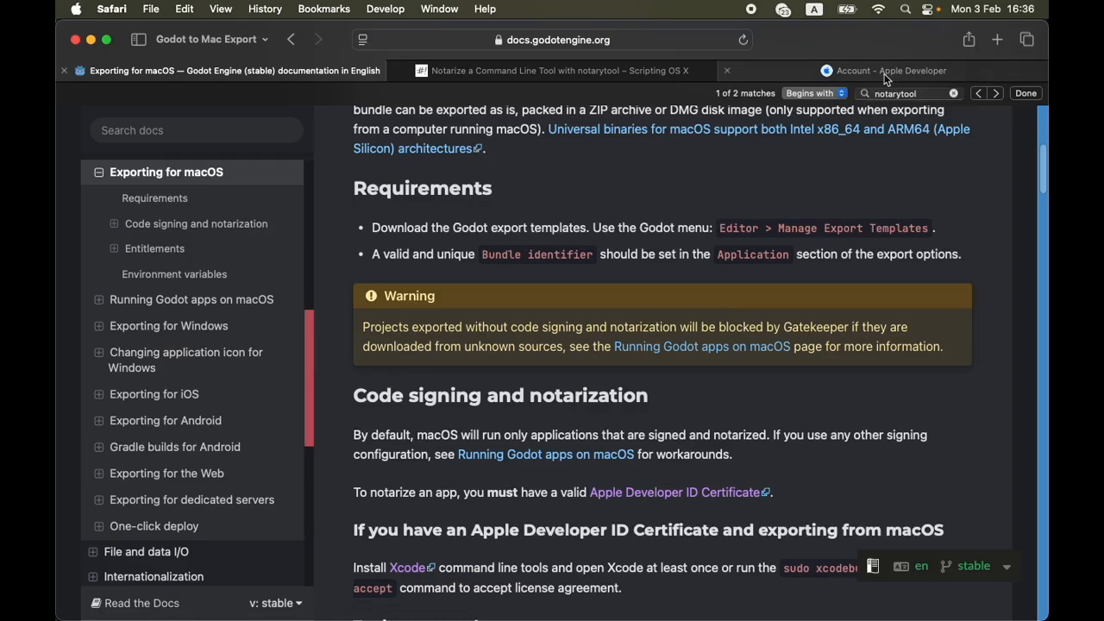
{"action": "left_click", "coordinate": [886, 74]}
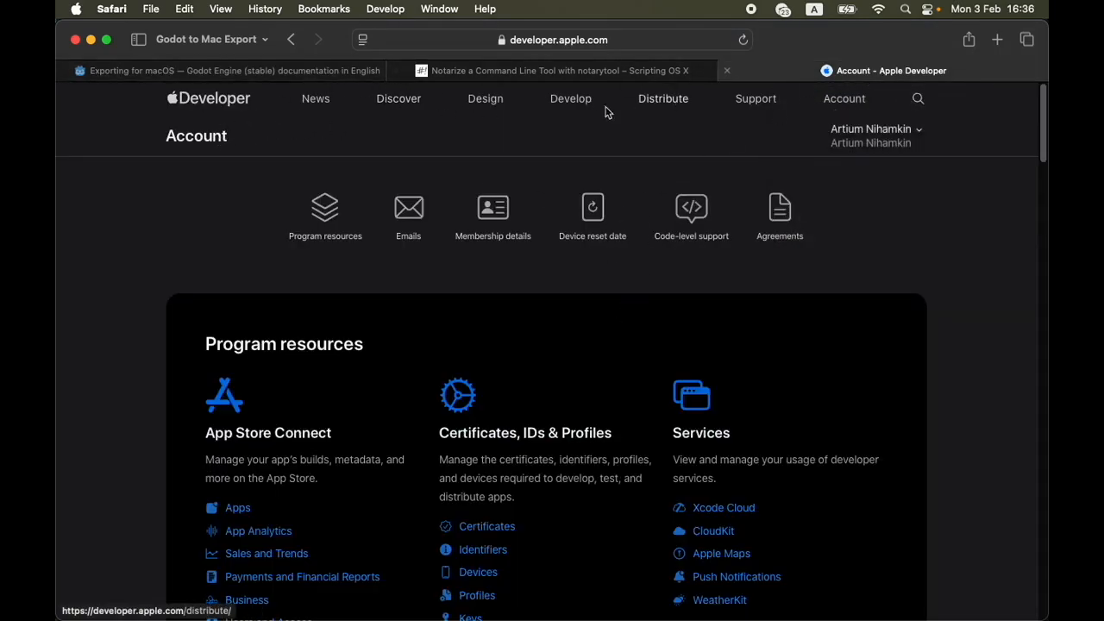
{"action": "left_click", "coordinate": [573, 106]}
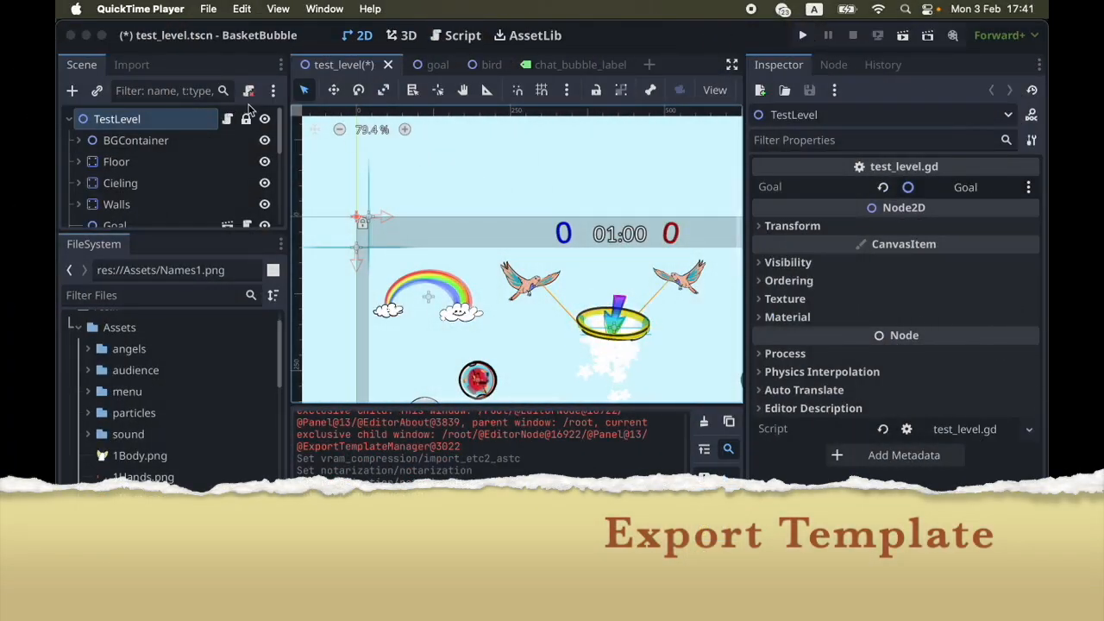
Switch to Godot, open the project's export settings for the macOS preset and go to the export template manager from there
{"action": "left_click", "coordinate": [241, 8]}
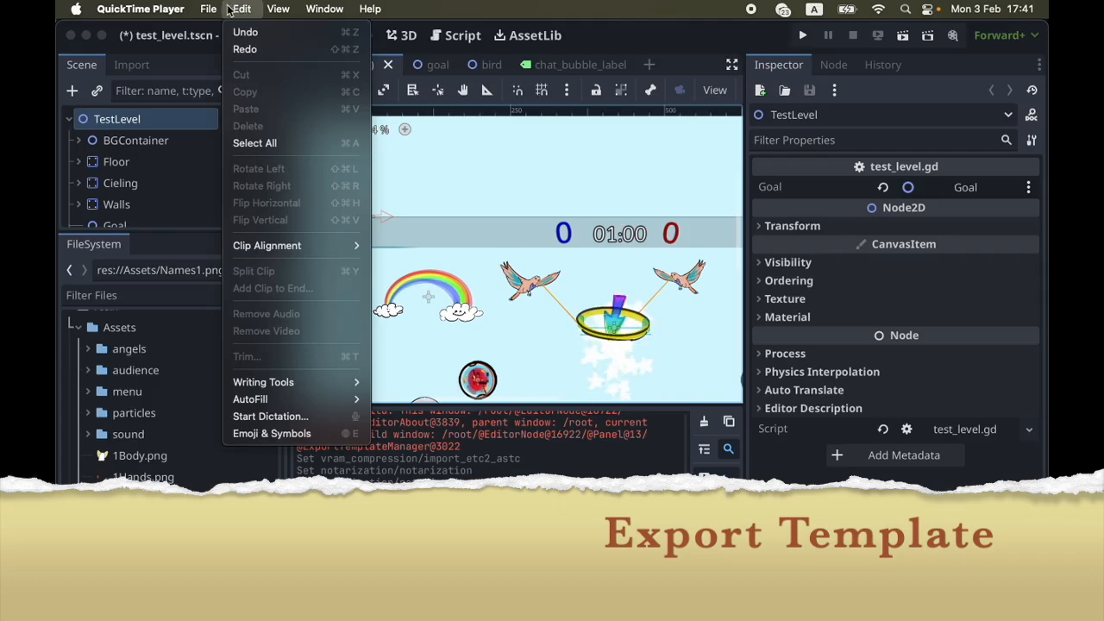
{"action": "mouse_move", "coordinate": [207, 10]}
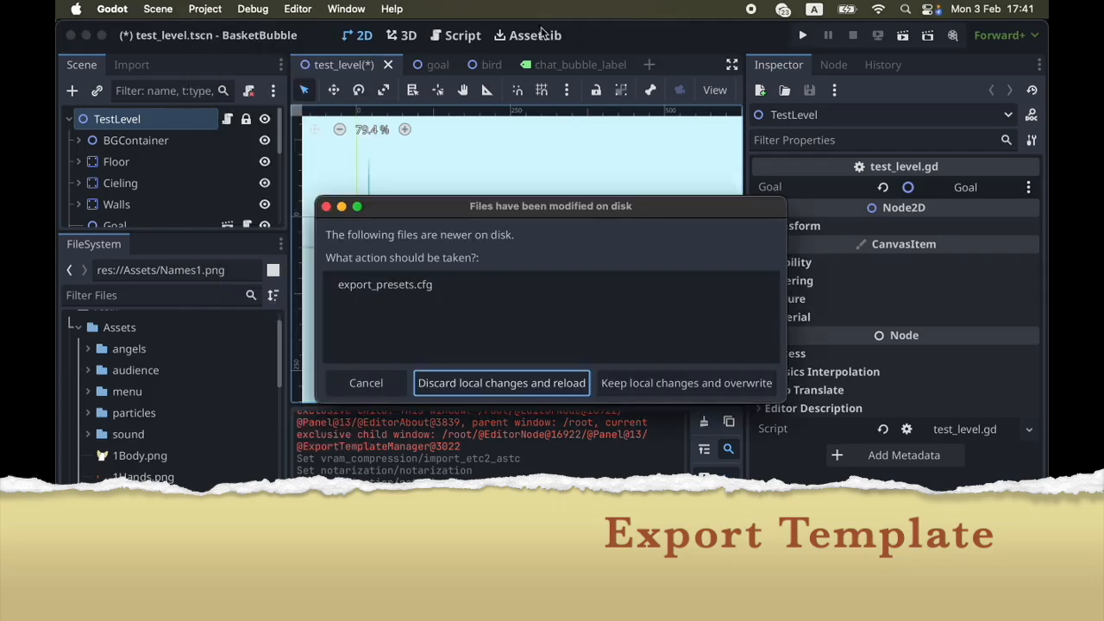
{"action": "left_click", "coordinate": [169, 9]}
{"action": "mouse_move", "coordinate": [267, 9]}
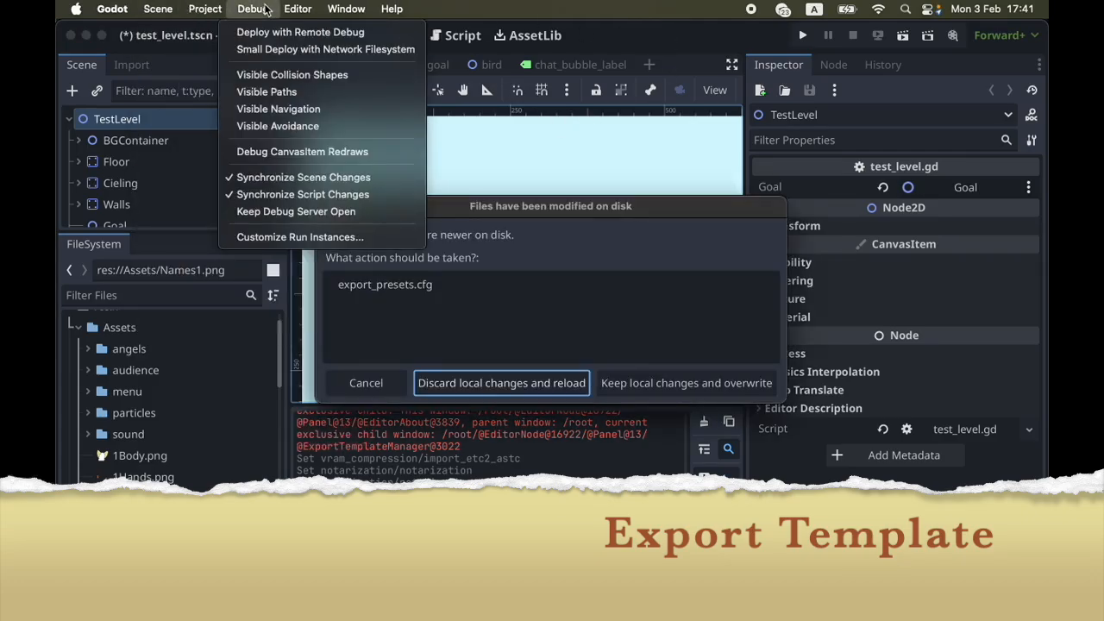
{"action": "mouse_move", "coordinate": [226, 8]}
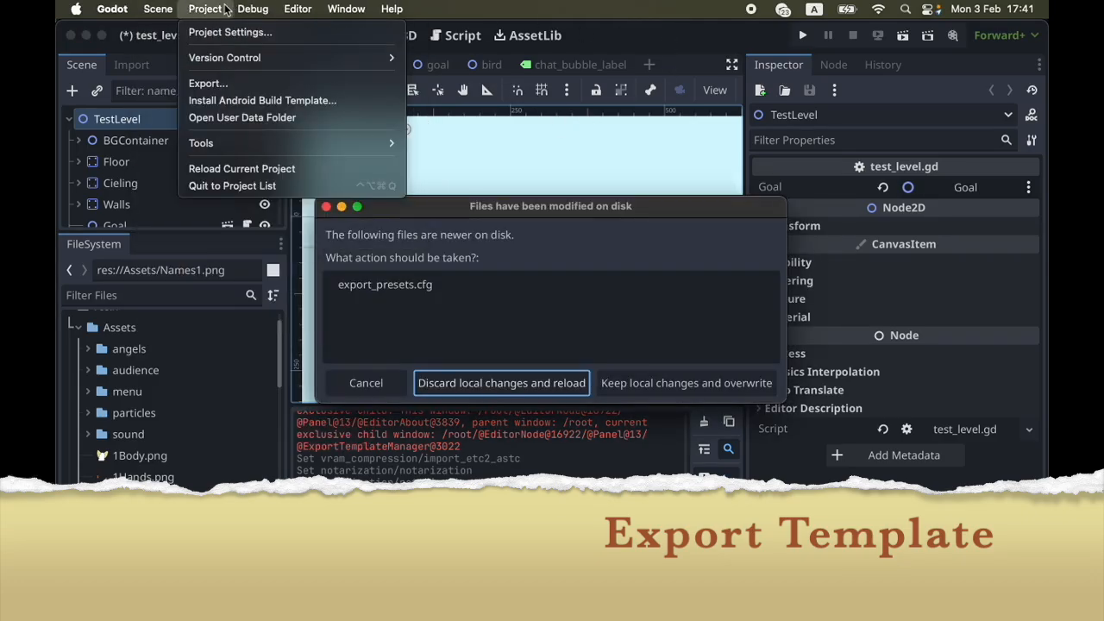
{"action": "left_click", "coordinate": [226, 85]}
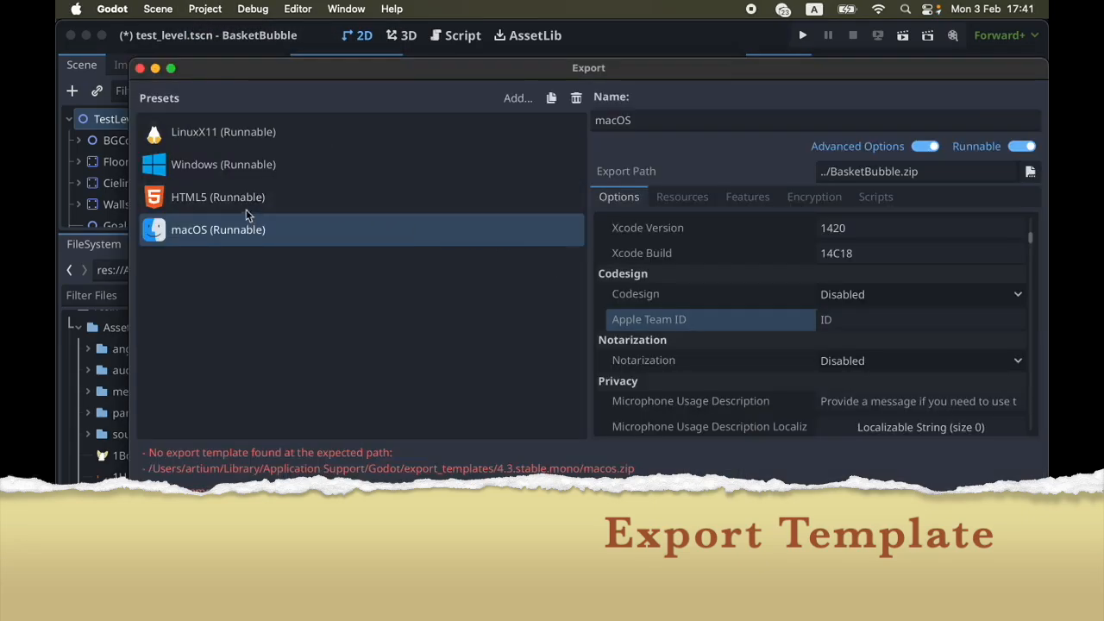
{"action": "left_click", "coordinate": [240, 231]}
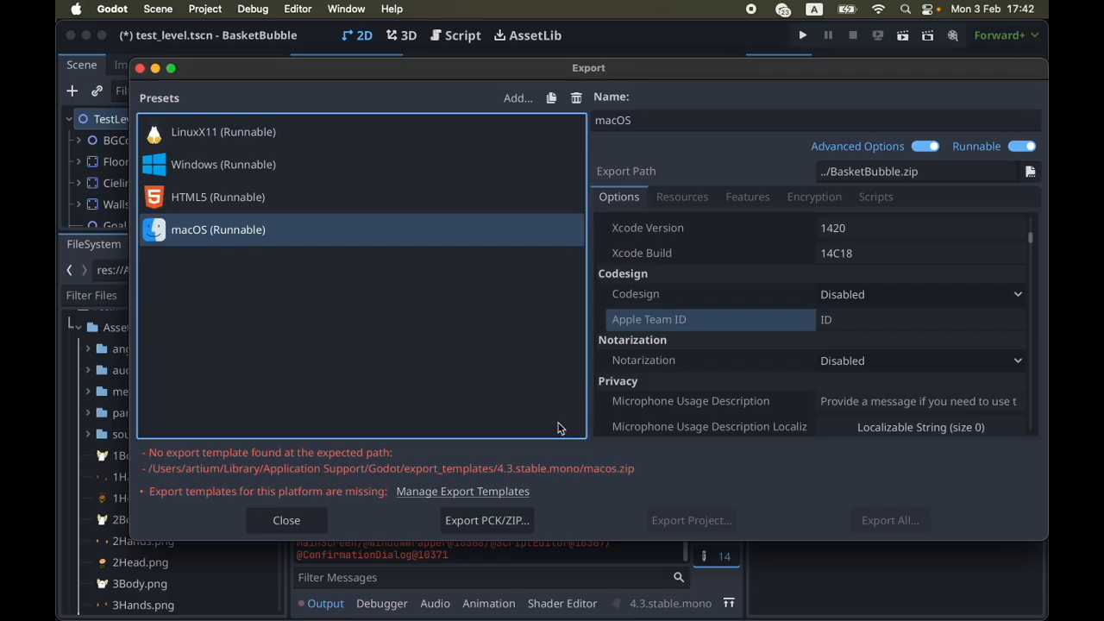
{"action": "left_click", "coordinate": [423, 498]}
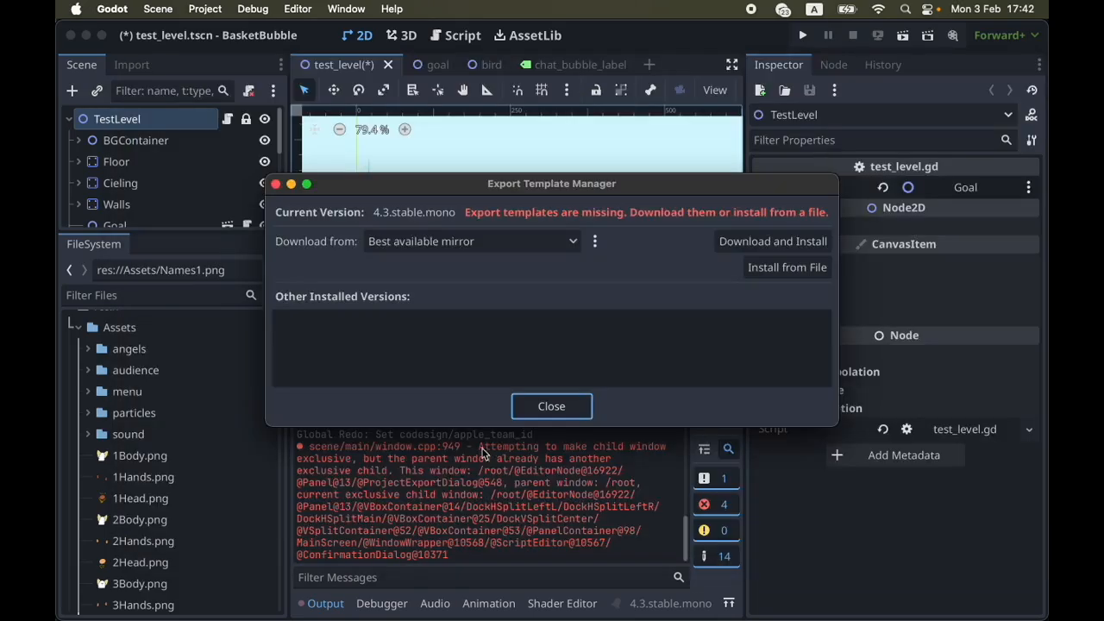
Reopen the export template manager from the editor's own commands and download and install the templates from the best available mirror
{"action": "left_click", "coordinate": [547, 403]}
{"action": "left_click", "coordinate": [296, 8]}
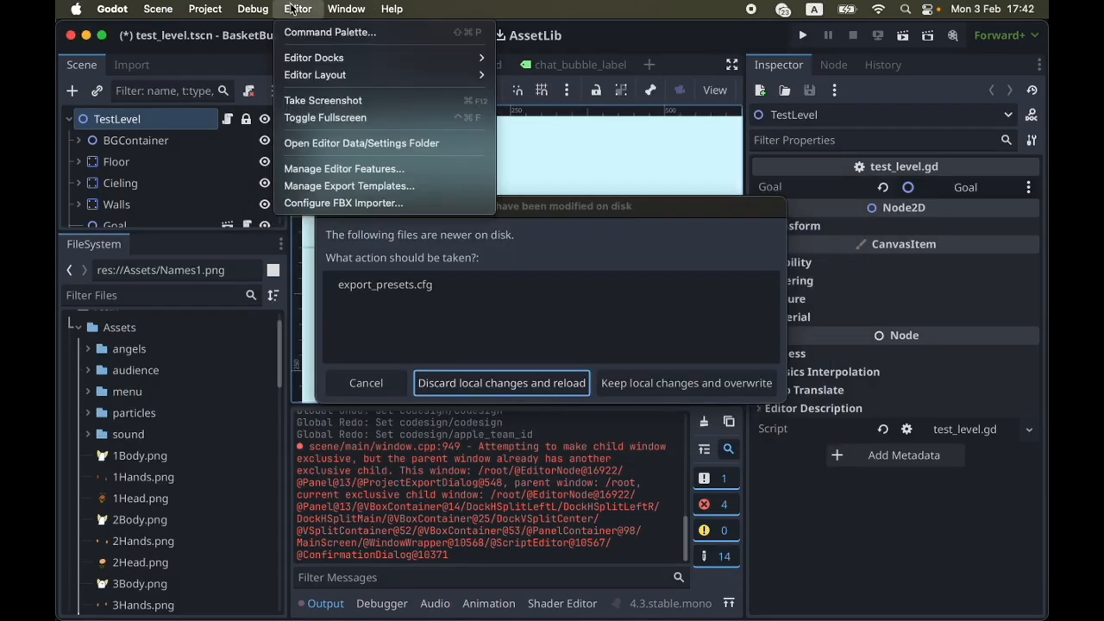
{"action": "left_click", "coordinate": [319, 187]}
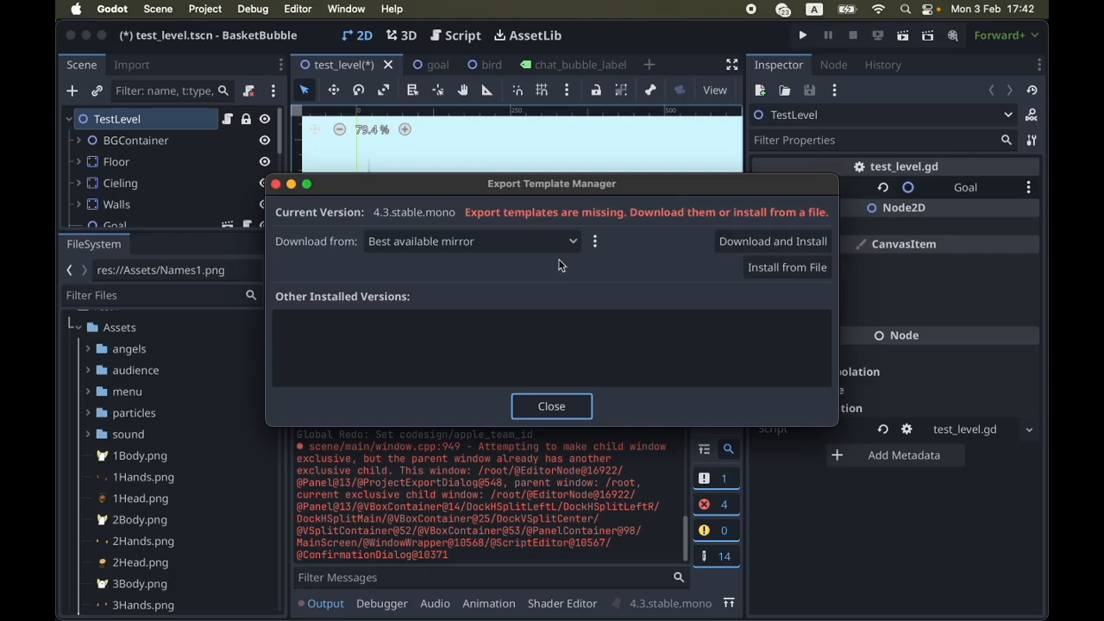
{"action": "left_click", "coordinate": [802, 248]}
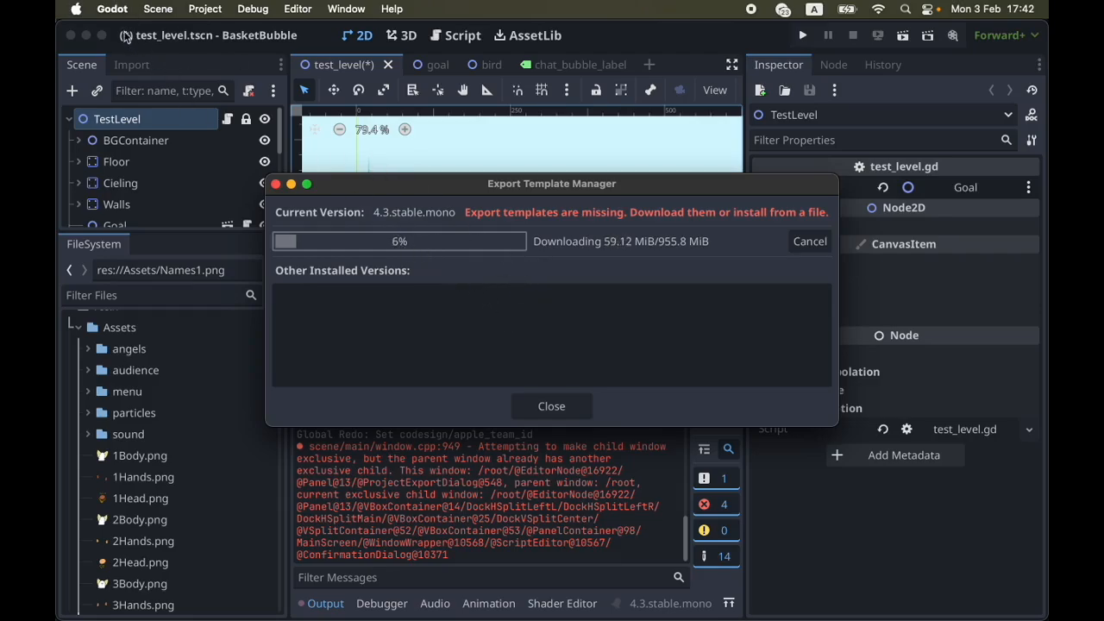
Check the Godot engine version in the About window and close it while the templates download
{"action": "left_click", "coordinate": [112, 9]}
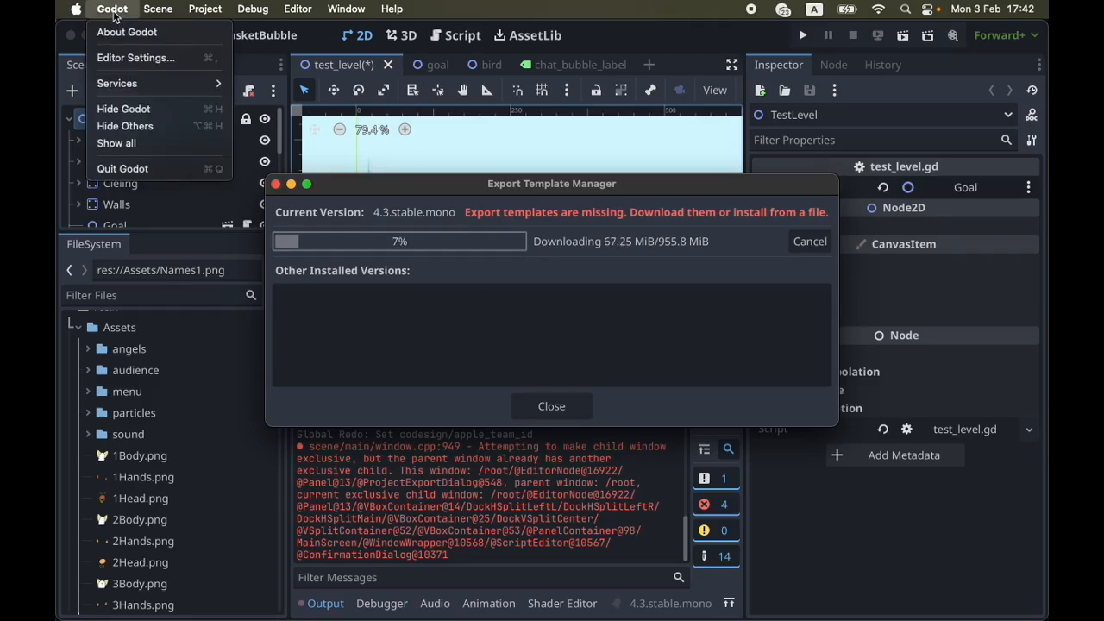
{"action": "left_click", "coordinate": [119, 33]}
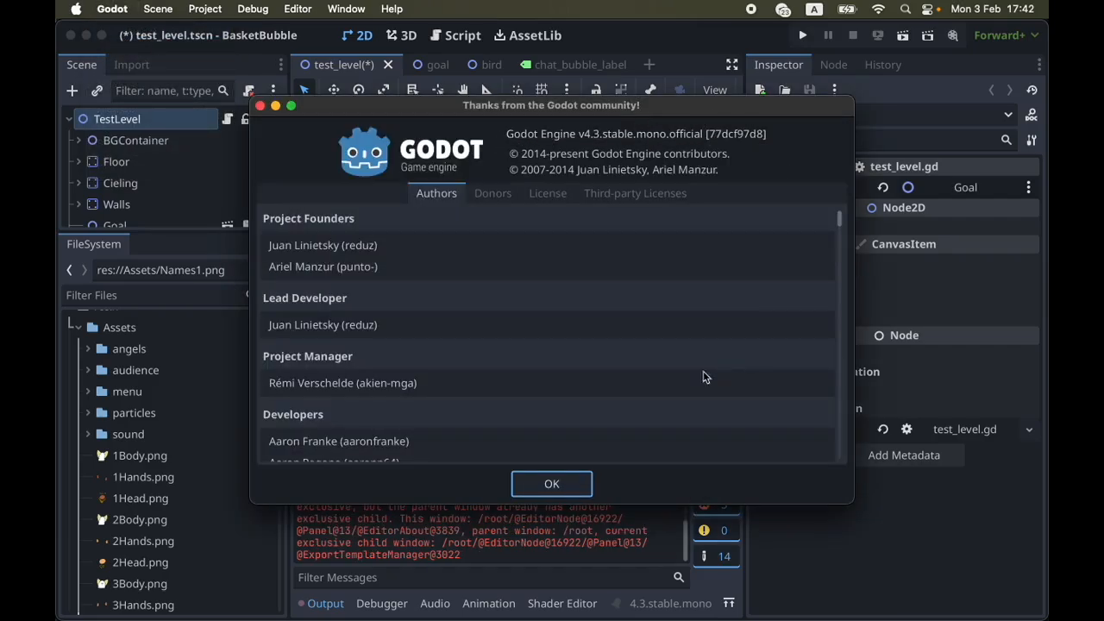
{"action": "left_click", "coordinate": [583, 487]}
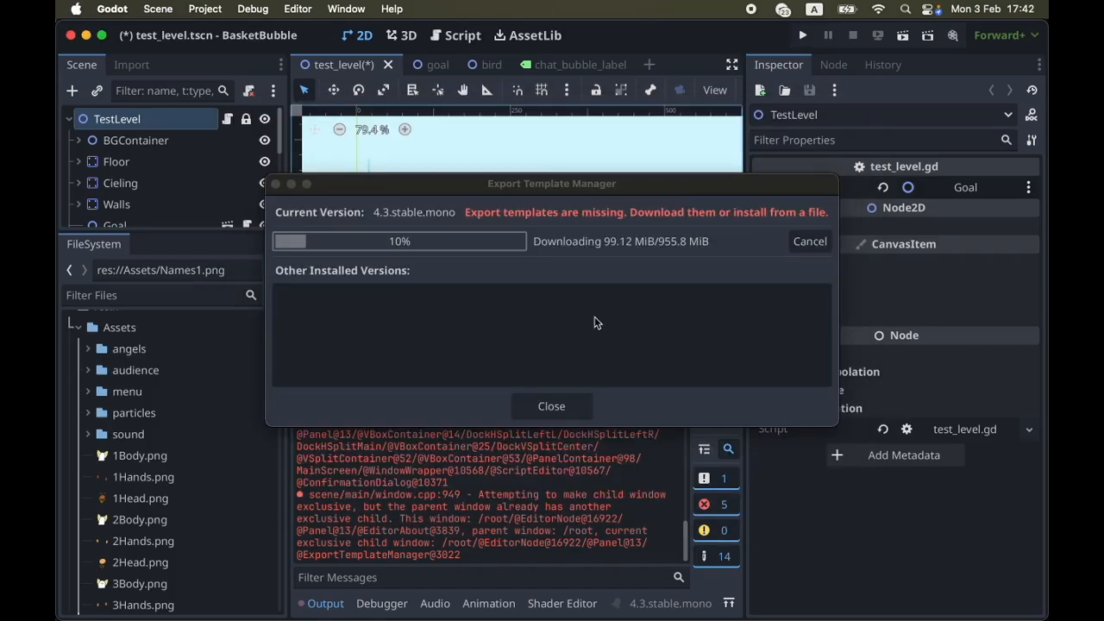
{"action": "mouse_move", "coordinate": [661, 186]}
{"action": "left_mouse_down"}
{"action": "mouse_move", "coordinate": [562, 190]}
{"action": "mouse_move", "coordinate": [700, 171]}
{"action": "mouse_move", "coordinate": [670, 166]}
{"action": "mouse_move", "coordinate": [672, 186]}
{"action": "left_mouse_up"}
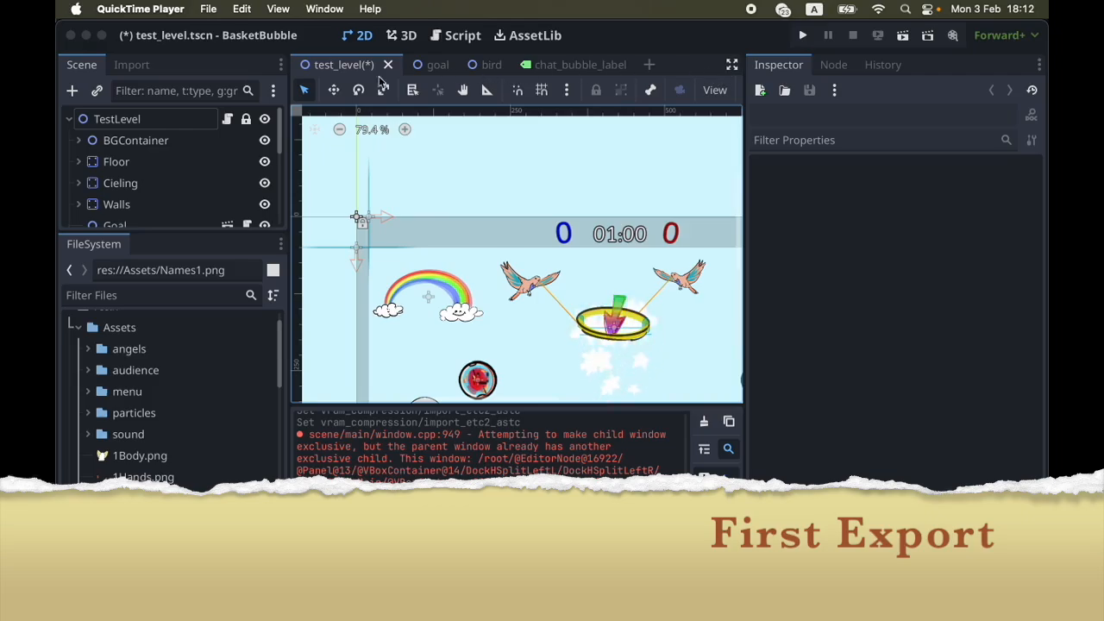
Filter Godot's project settings for "texture", enable Import ETC2 ASTC under VRAM Compression and close the settings
{"action": "left_click", "coordinate": [242, 8]}
{"action": "mouse_move", "coordinate": [302, 9]}
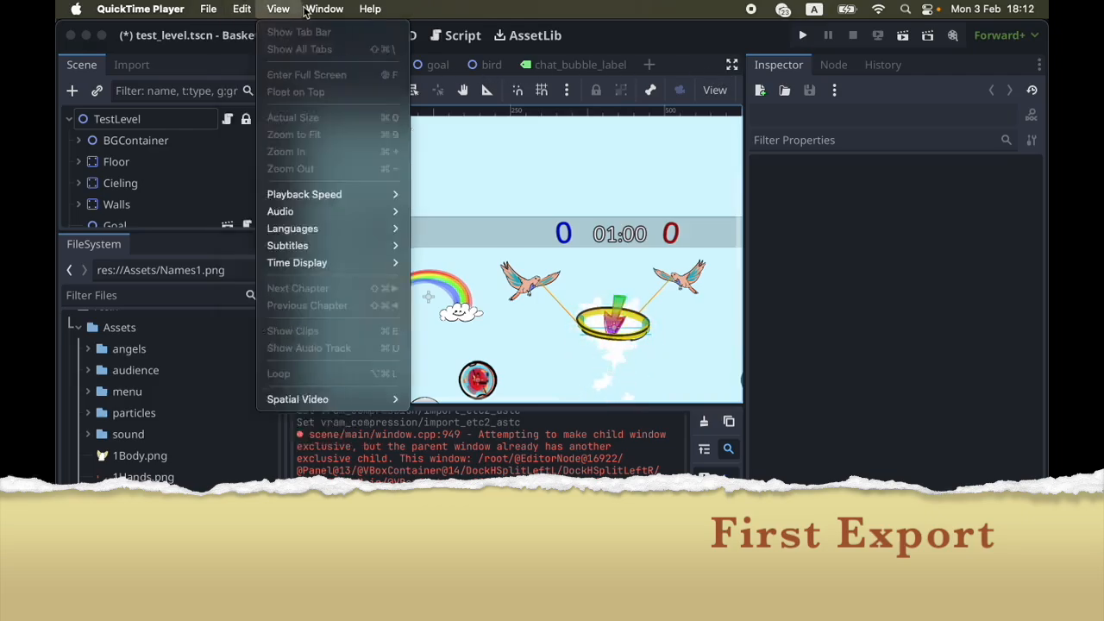
{"action": "mouse_move", "coordinate": [205, 10]}
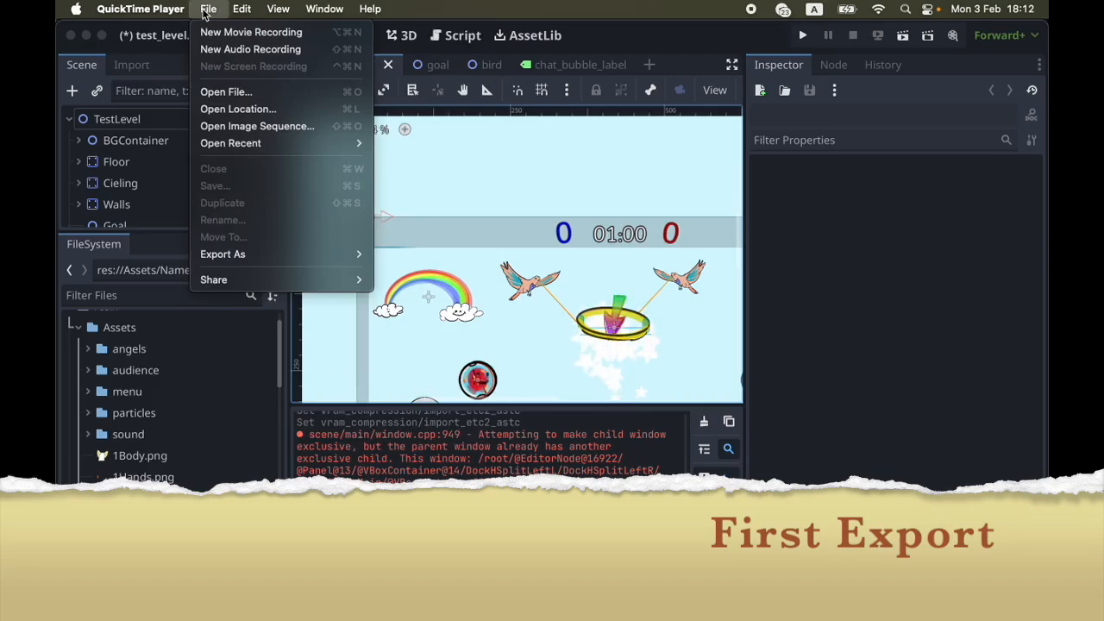
{"action": "left_click", "coordinate": [669, 35]}
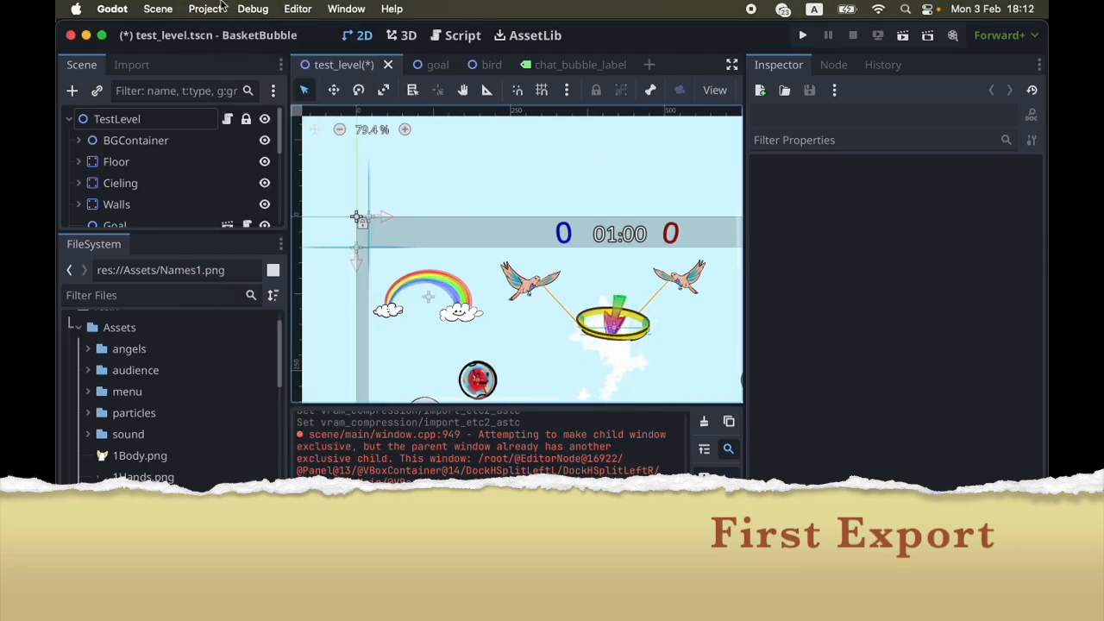
{"action": "left_click", "coordinate": [203, 7]}
{"action": "left_click", "coordinate": [231, 33]}
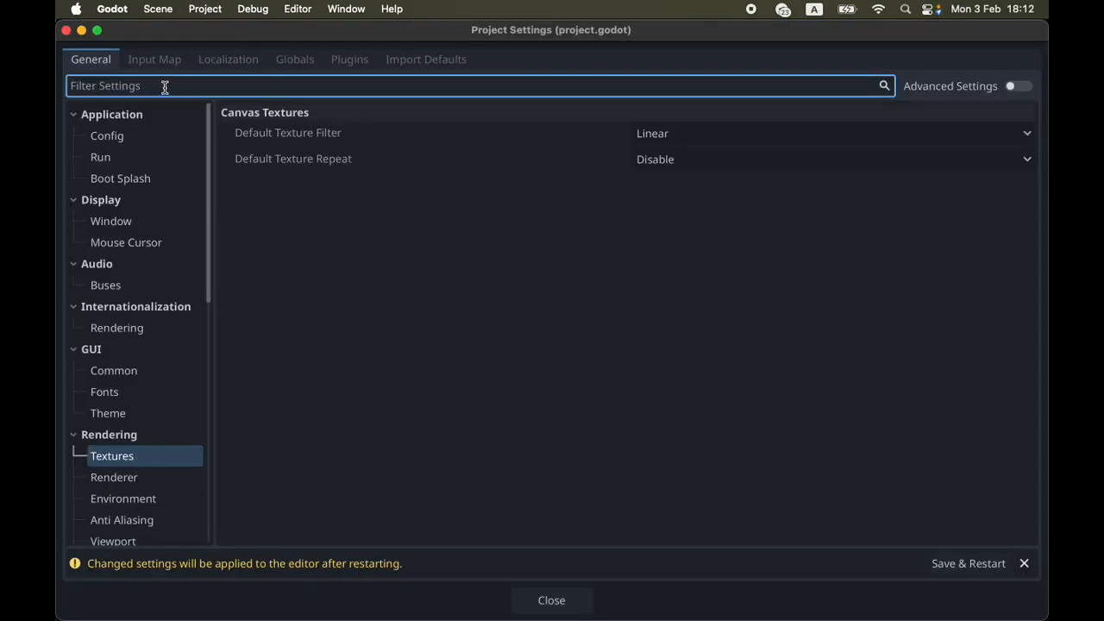
{"action": "type", "text": "texture"}
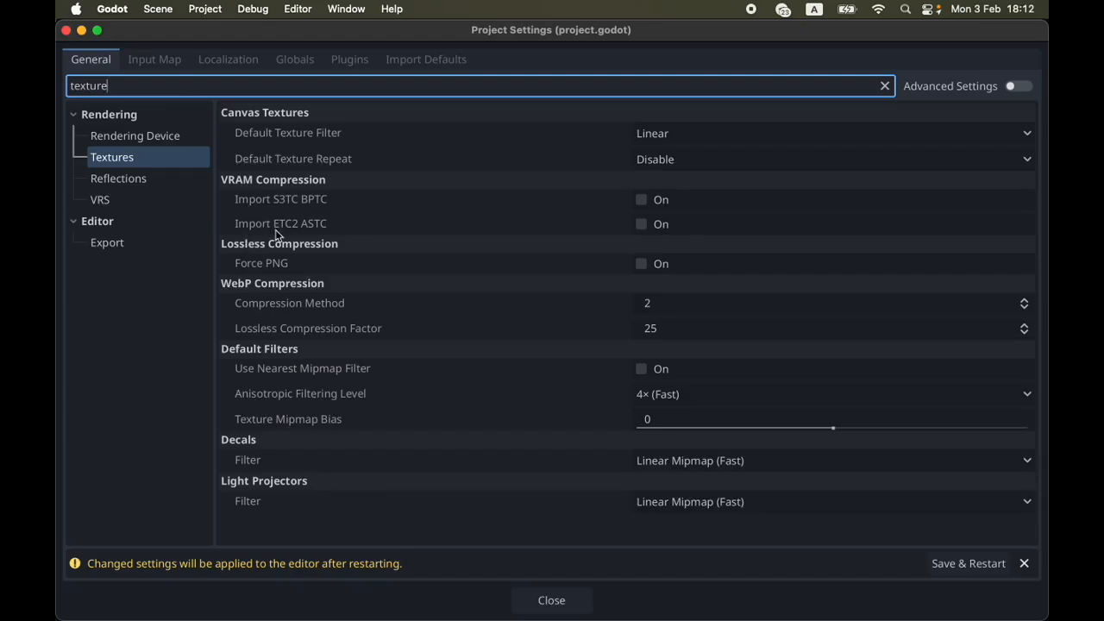
{"action": "left_click", "coordinate": [642, 224]}
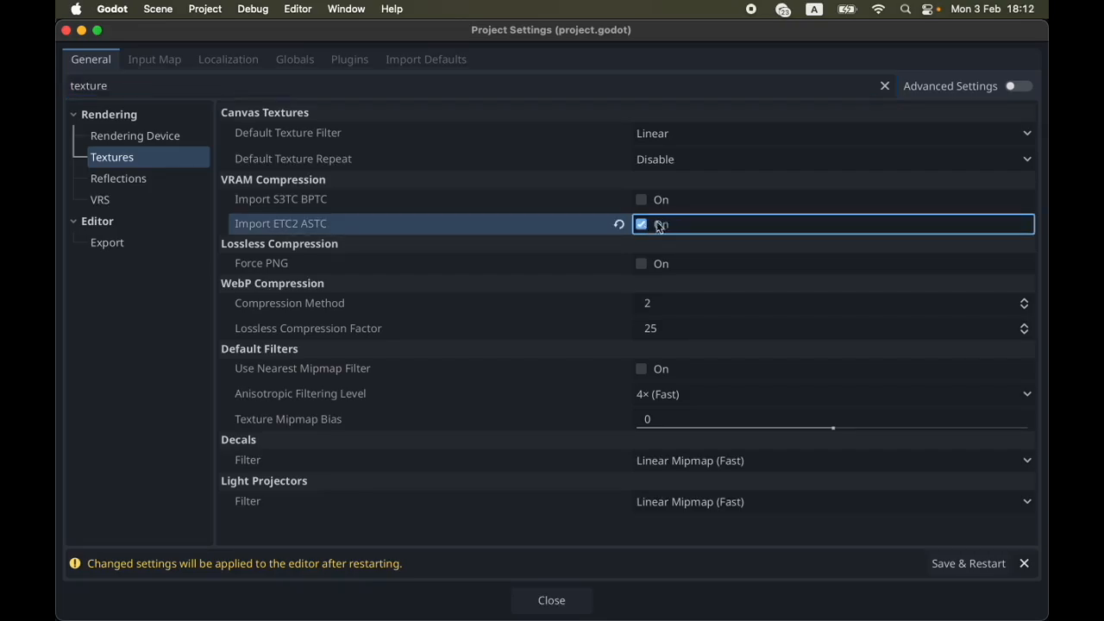
{"action": "mouse_move", "coordinate": [282, 225]}
{"action": "left_click", "coordinate": [66, 30]}
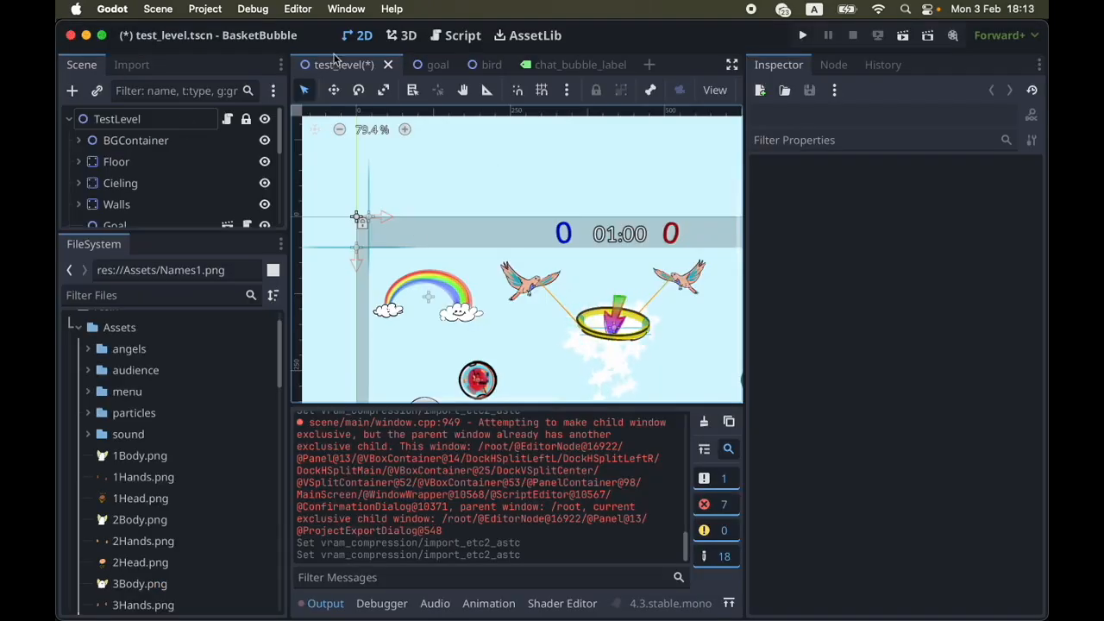
Open the export settings for the macOS preset and review the Distribution Type choices, keeping Distribution
{"action": "left_click", "coordinate": [204, 10]}
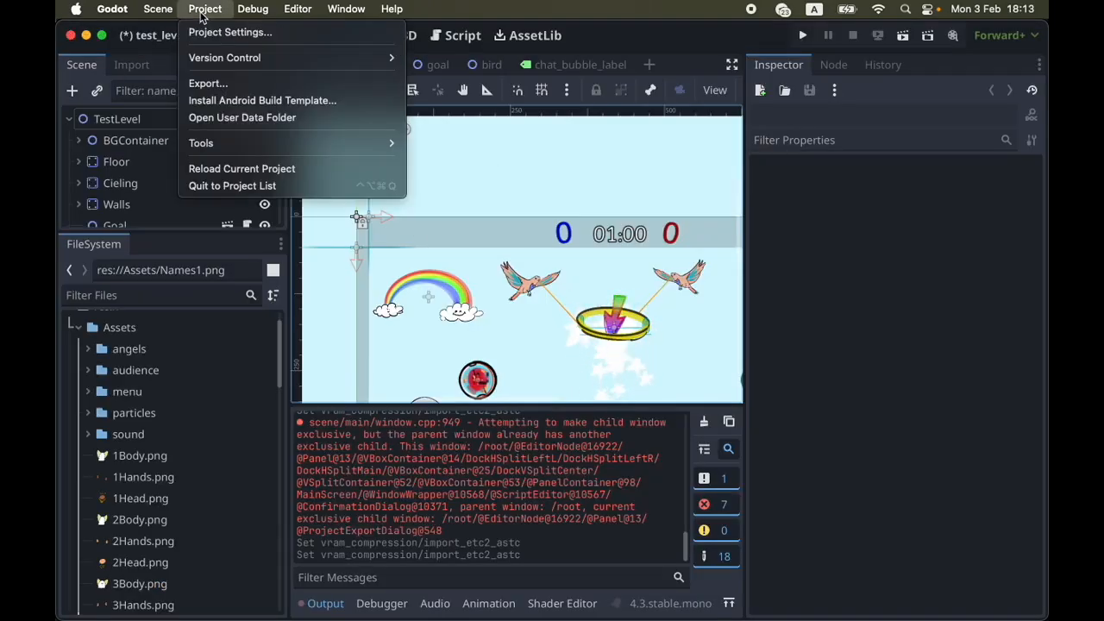
{"action": "left_click", "coordinate": [259, 87]}
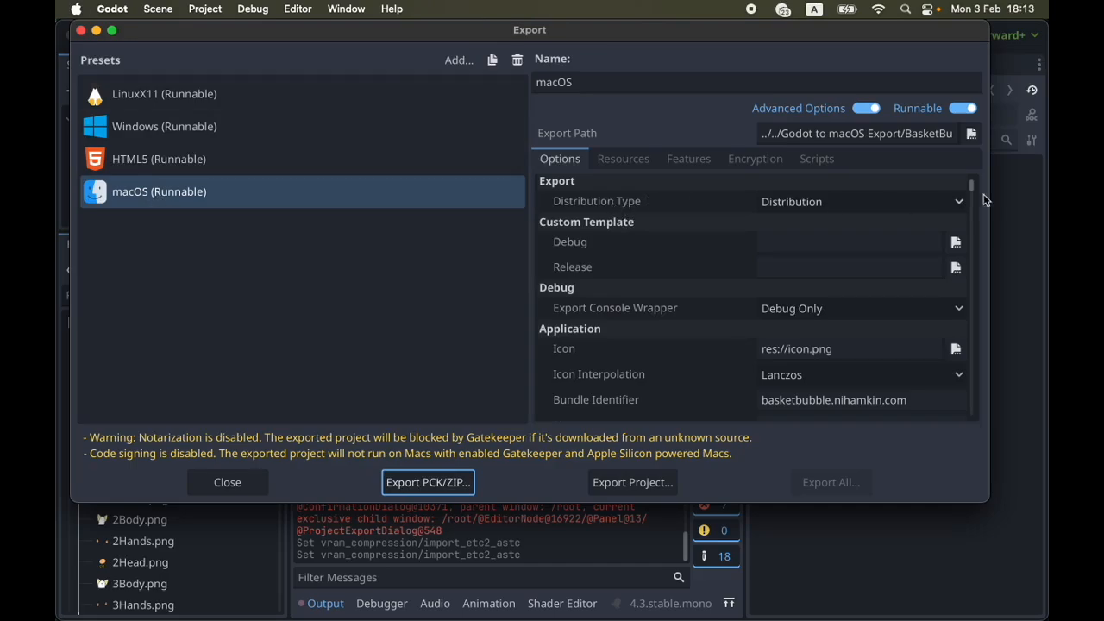
{"action": "left_click_drag", "start_coordinate": [973, 190], "coordinate": [976, 177]}
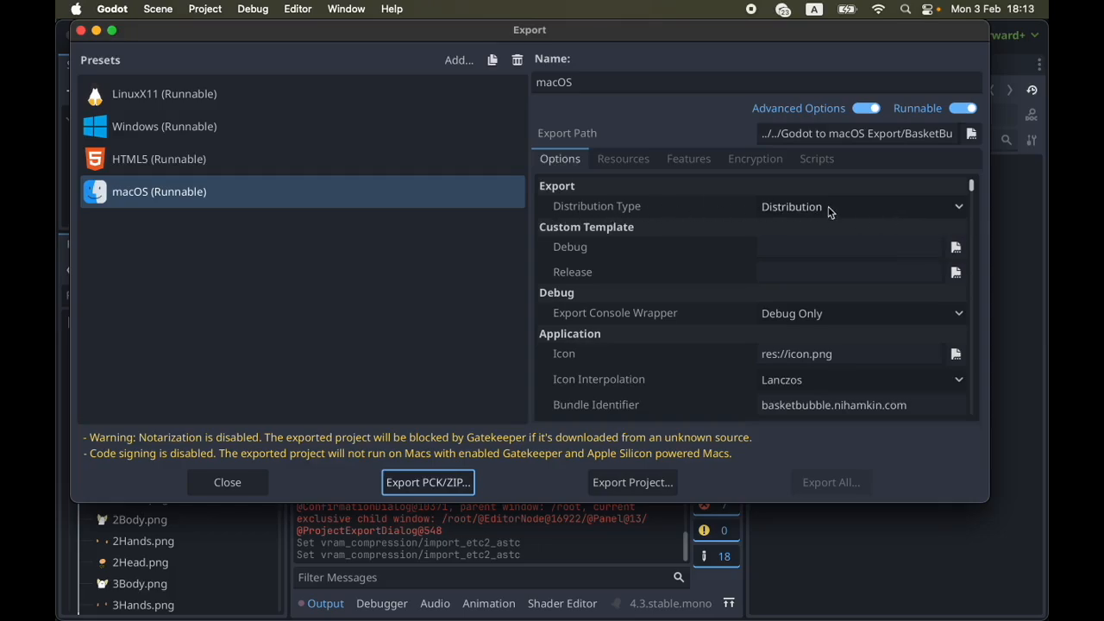
{"action": "left_click", "coordinate": [958, 208]}
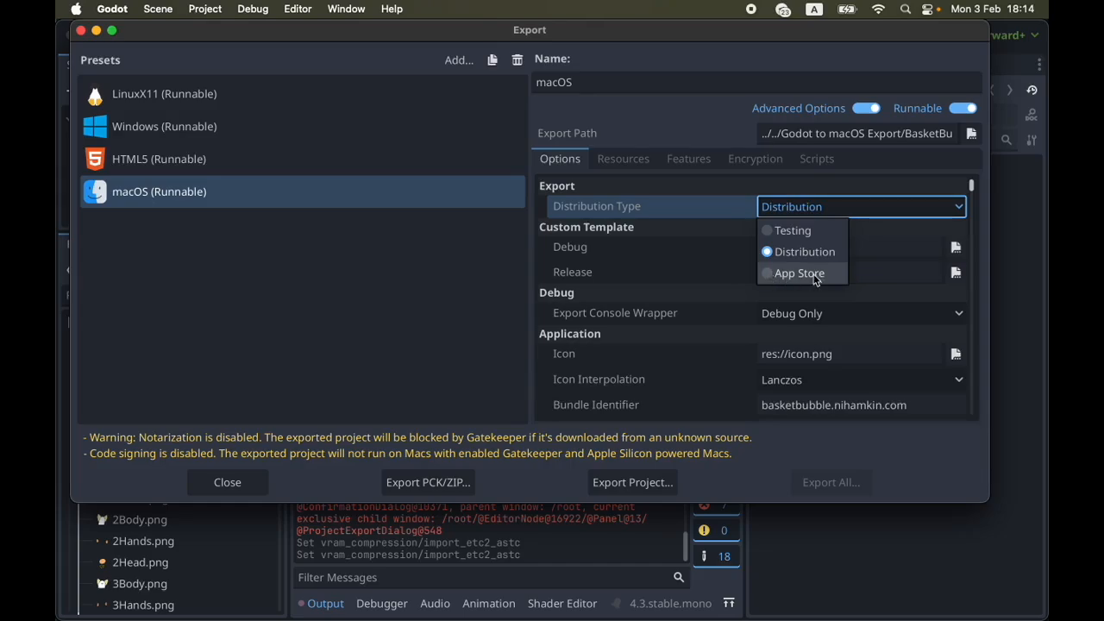
{"action": "left_click", "coordinate": [962, 211]}
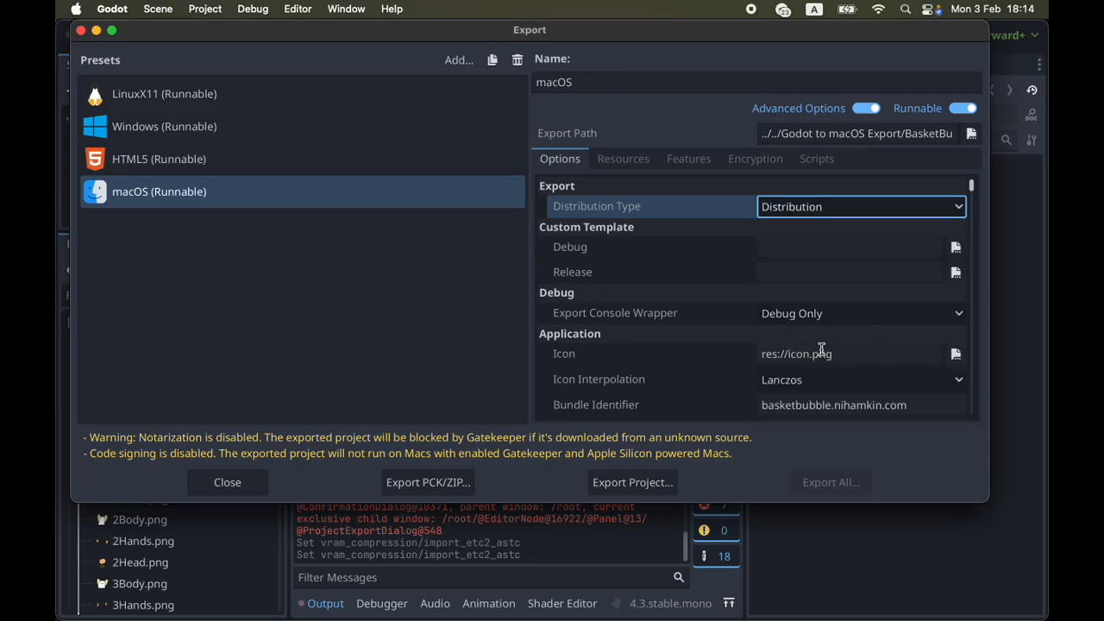
Browse the project files for the application icon icon.png and cancel the file selection
{"action": "left_click", "coordinate": [907, 353]}
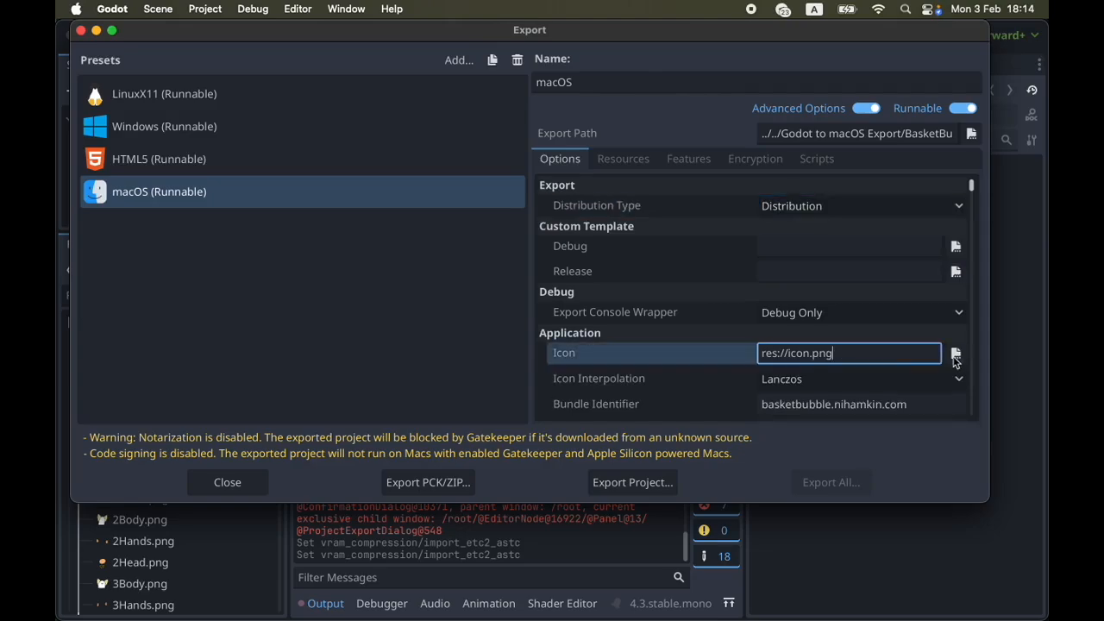
{"action": "left_click", "coordinate": [955, 354]}
{"action": "left_click", "coordinate": [405, 243]}
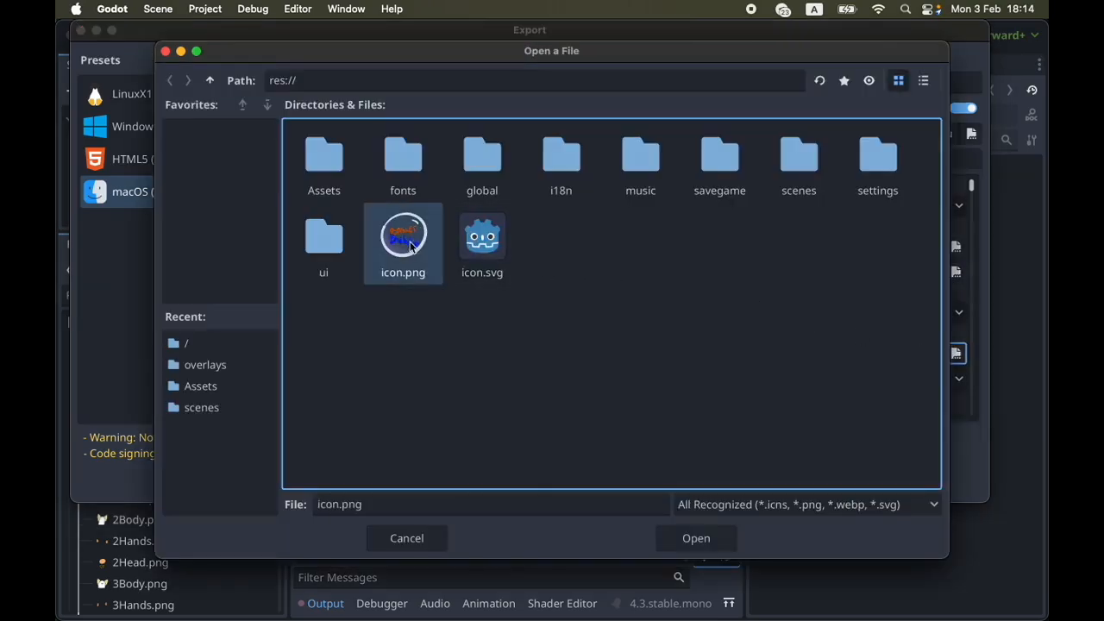
{"action": "left_click", "coordinate": [436, 542]}
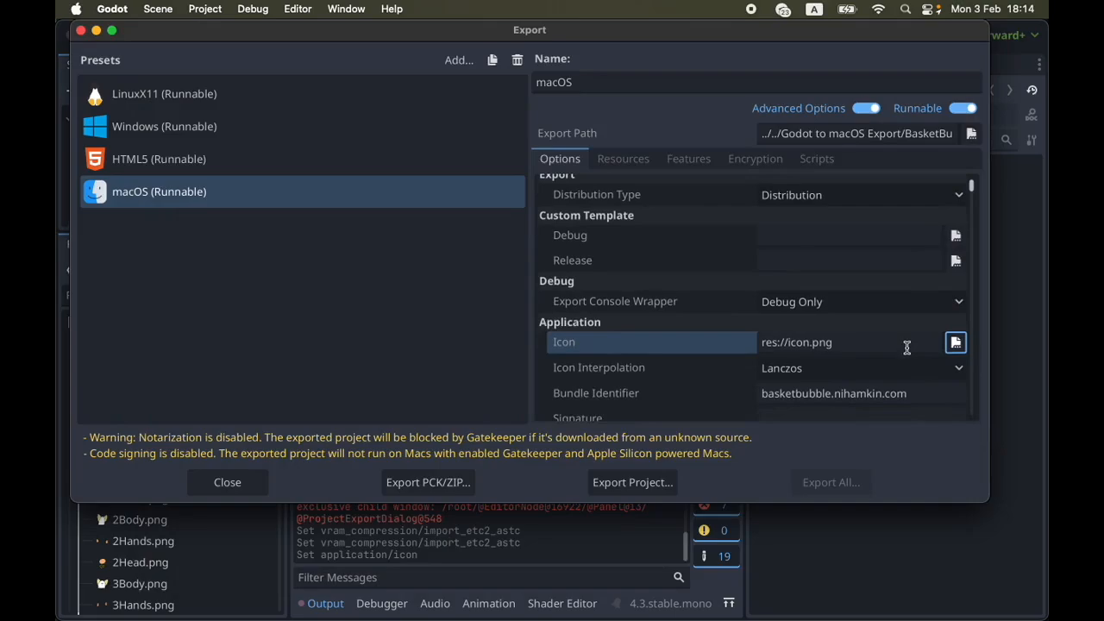
Examine the macOS preset's Bundle Identifier and the separate parts it is made of
{"action": "scroll", "coordinate": [906, 348], "scroll_direction": "down", "scroll_amount": 2}
{"action": "left_click", "coordinate": [843, 323]}
{"action": "left_click_drag", "start_coordinate": [931, 326], "coordinate": [734, 328]}
{"action": "left_click_drag", "start_coordinate": [927, 327], "coordinate": [766, 323]}
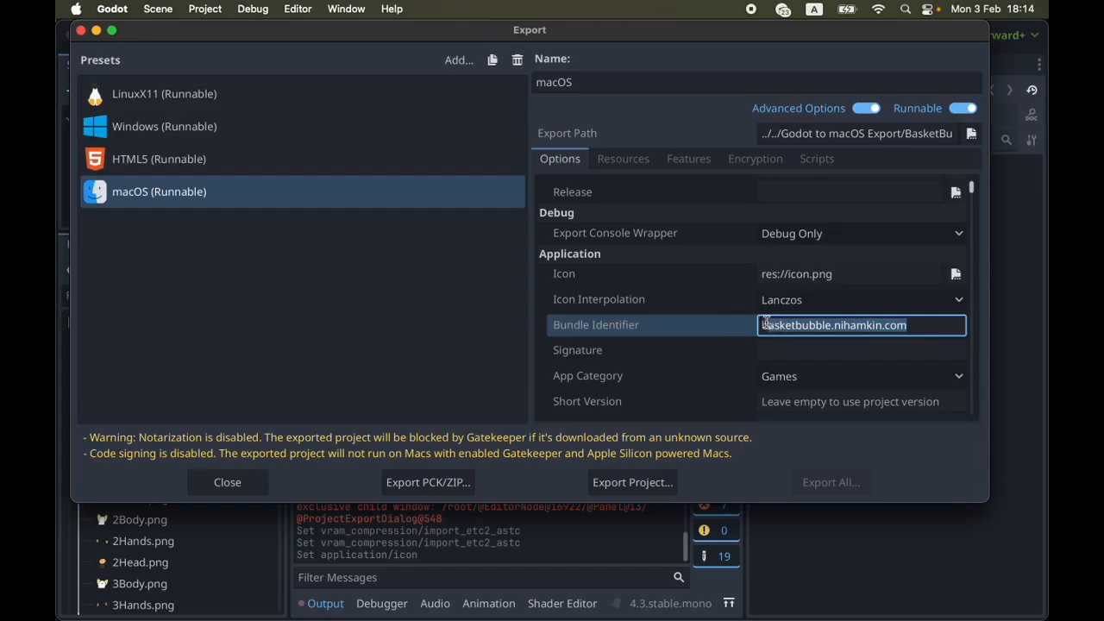
{"action": "left_click_drag", "start_coordinate": [922, 323], "coordinate": [725, 326]}
{"action": "left_click", "coordinate": [894, 328]}
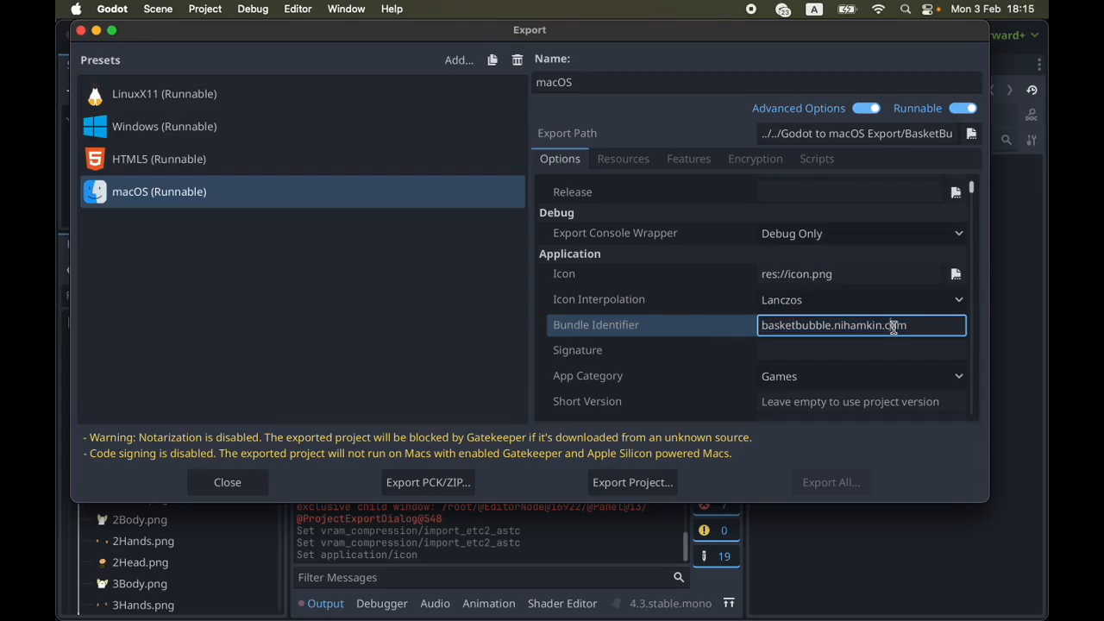
{"action": "triple_click", "coordinate": [893, 328]}
{"action": "triple_click", "coordinate": [882, 327]}
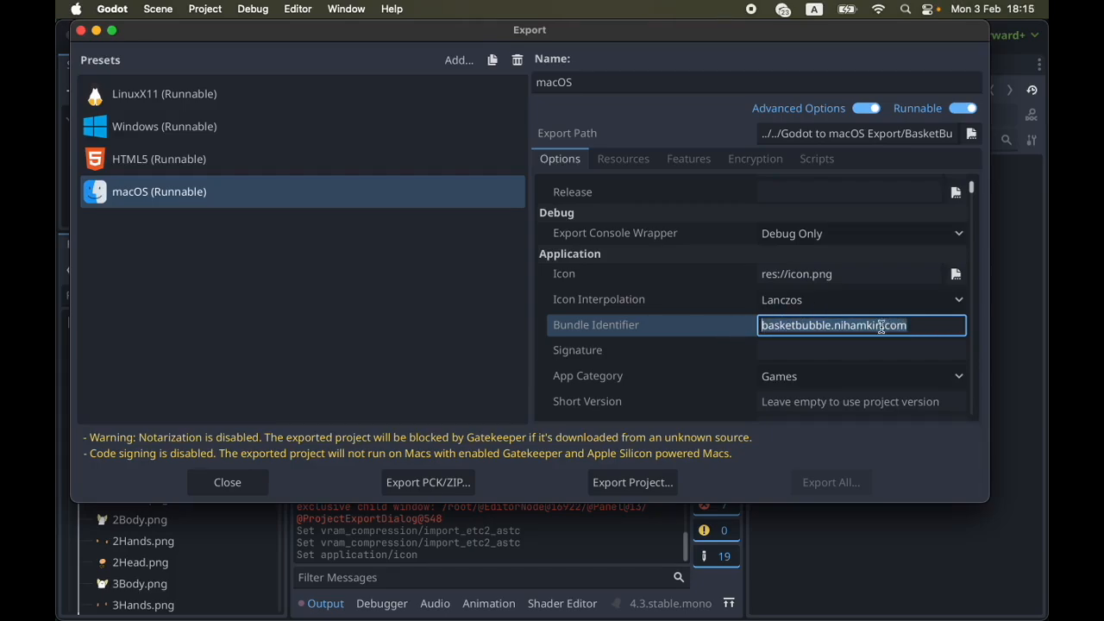
{"action": "left_click", "coordinate": [922, 328]}
{"action": "mouse_move", "coordinate": [931, 329]}
{"action": "left_mouse_down"}
{"action": "mouse_move", "coordinate": [866, 330]}
{"action": "mouse_move", "coordinate": [932, 325]}
{"action": "left_mouse_up"}
{"action": "left_click", "coordinate": [846, 331]}
{"action": "double_click", "coordinate": [846, 331]}
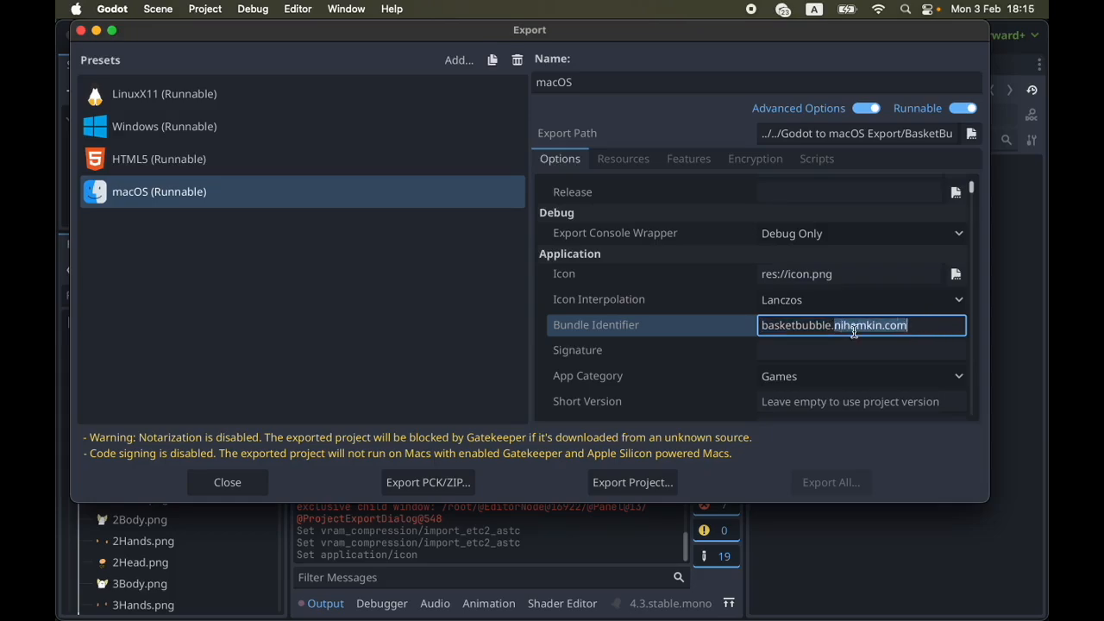
{"action": "left_click", "coordinate": [810, 325]}
{"action": "double_click", "coordinate": [810, 324]}
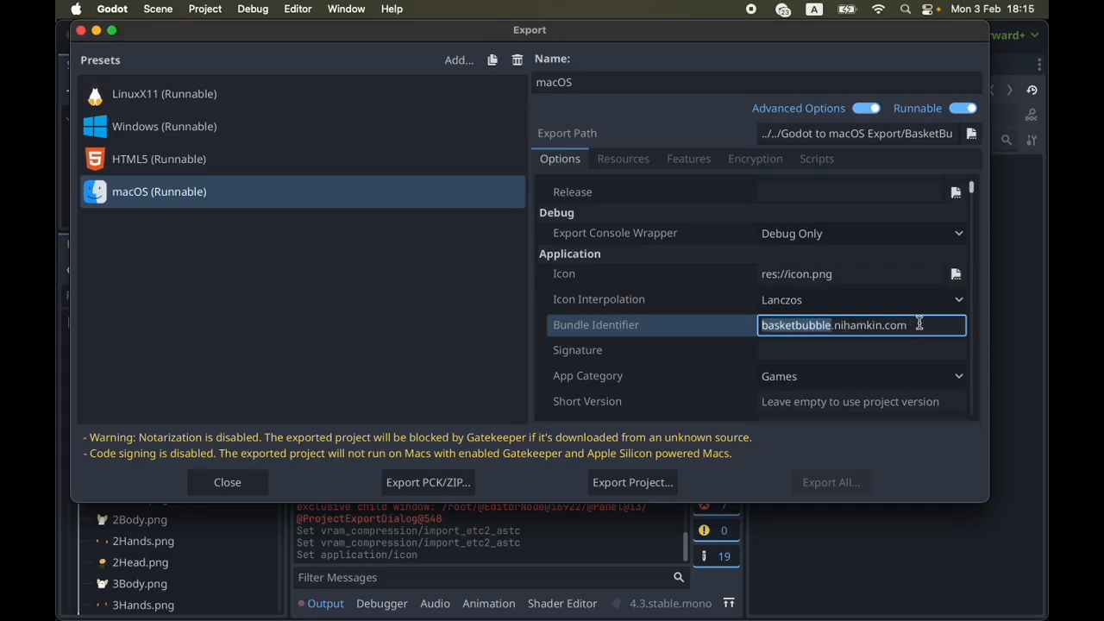
Examine the macOS preset's remaining options, from version and Xcode details to the Codesign, Notarization and Privacy sections
{"action": "scroll", "coordinate": [809, 328], "scroll_direction": "down", "scroll_amount": 1}
{"action": "scroll", "coordinate": [809, 327], "scroll_direction": "down", "scroll_amount": 14}
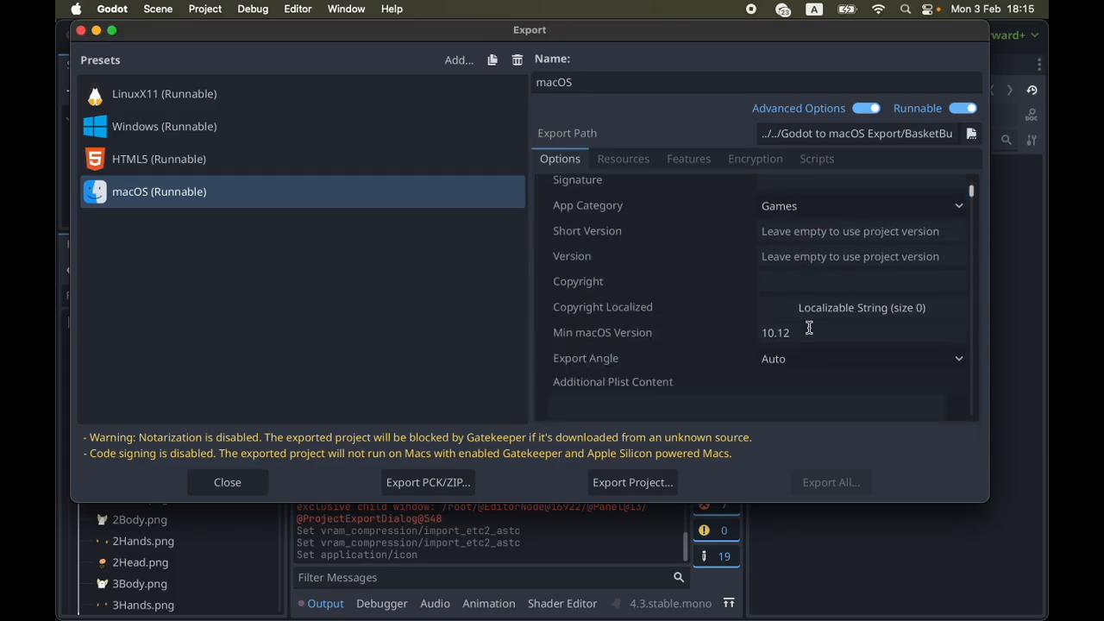
{"action": "scroll", "coordinate": [809, 328], "scroll_direction": "down", "scroll_amount": 8}
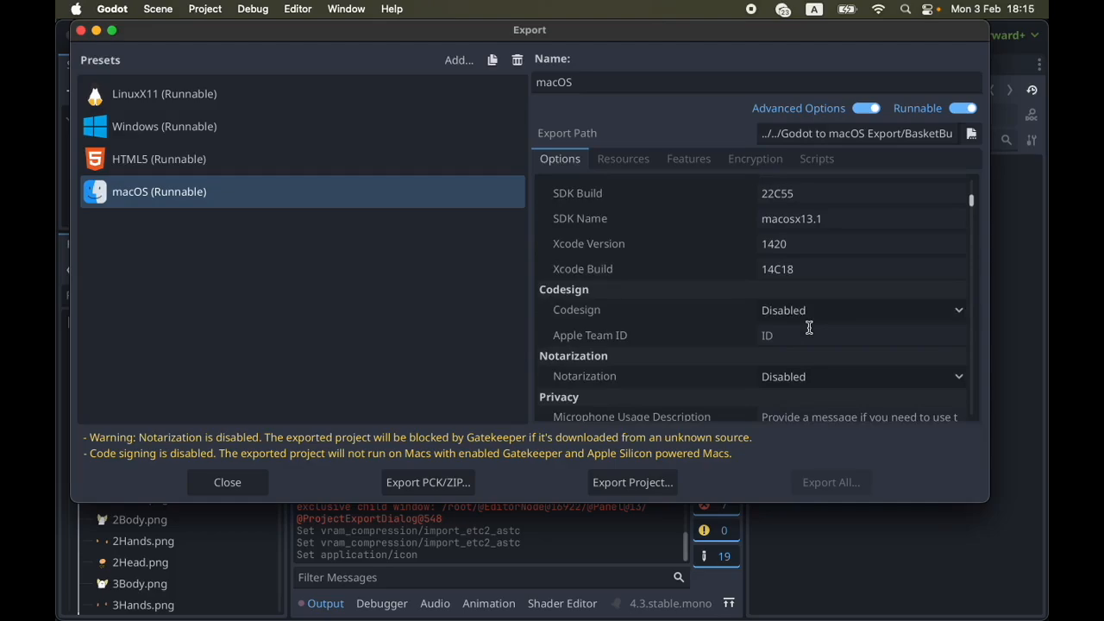
{"action": "scroll", "coordinate": [809, 331], "scroll_direction": "down", "scroll_amount": 8}
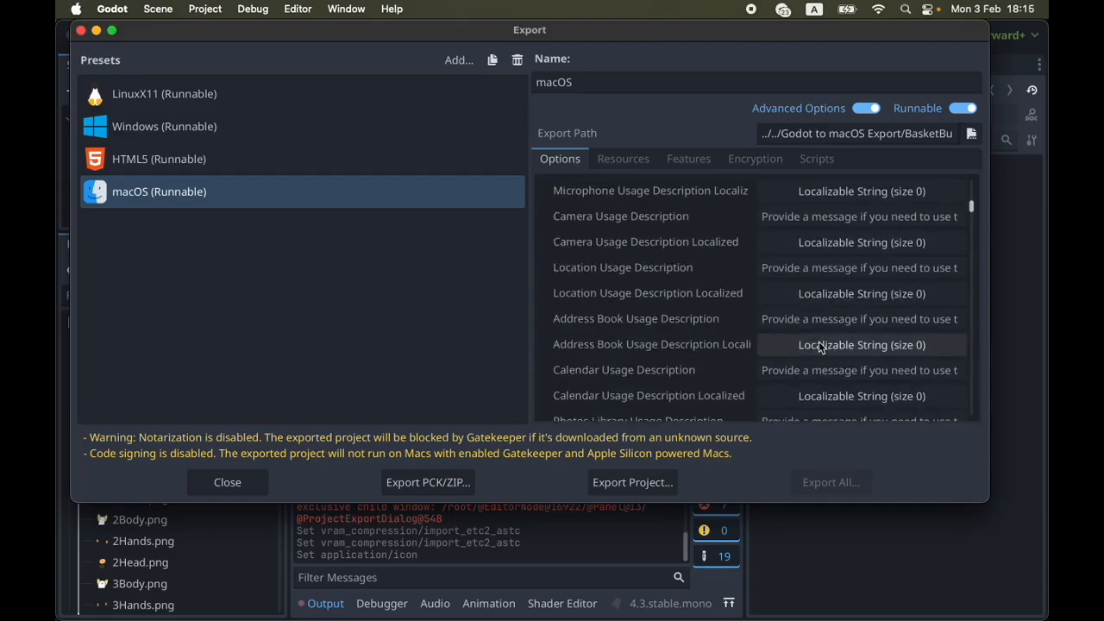
{"action": "scroll", "coordinate": [822, 341], "scroll_direction": "up", "scroll_amount": 15}
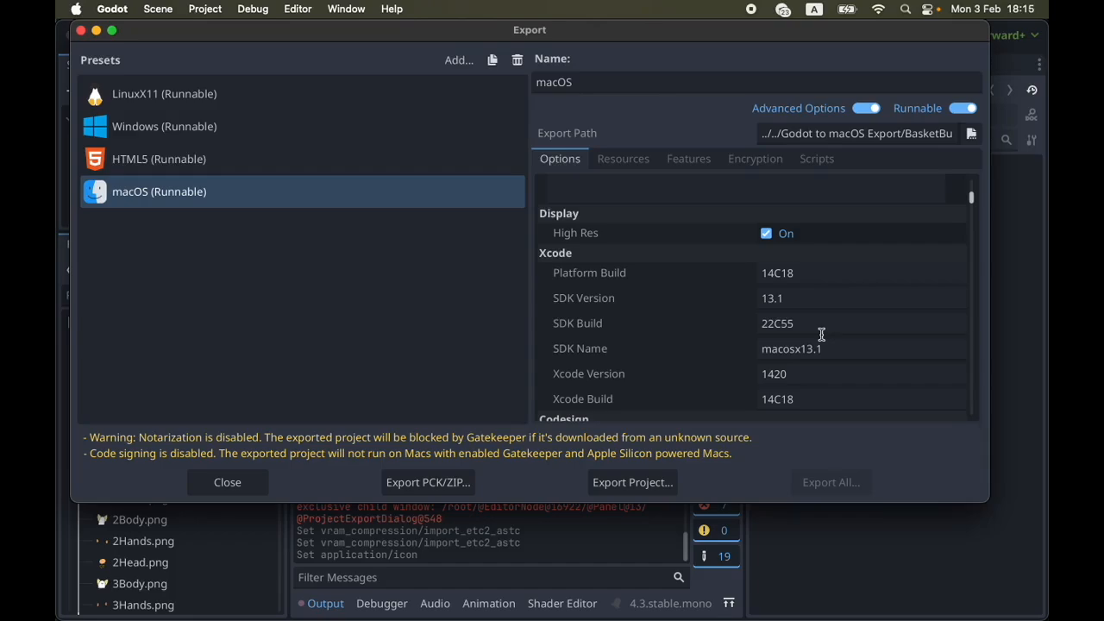
{"action": "mouse_move", "coordinate": [676, 247]}
{"action": "scroll", "coordinate": [775, 365], "scroll_direction": "down", "scroll_amount": 3}
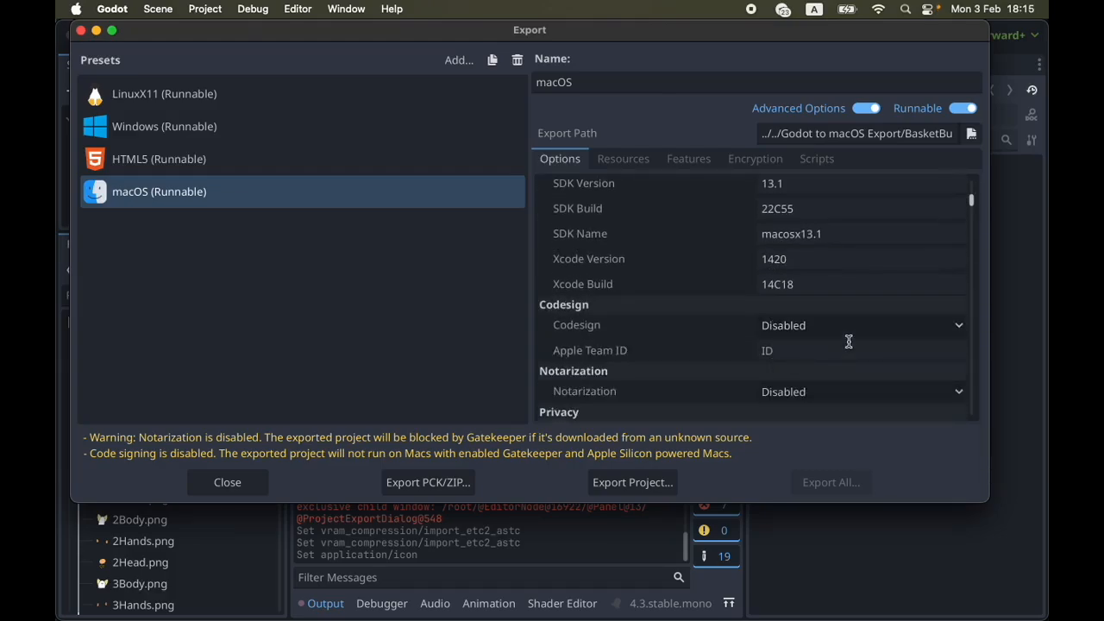
{"action": "scroll", "coordinate": [623, 339], "scroll_direction": "down", "scroll_amount": 1}
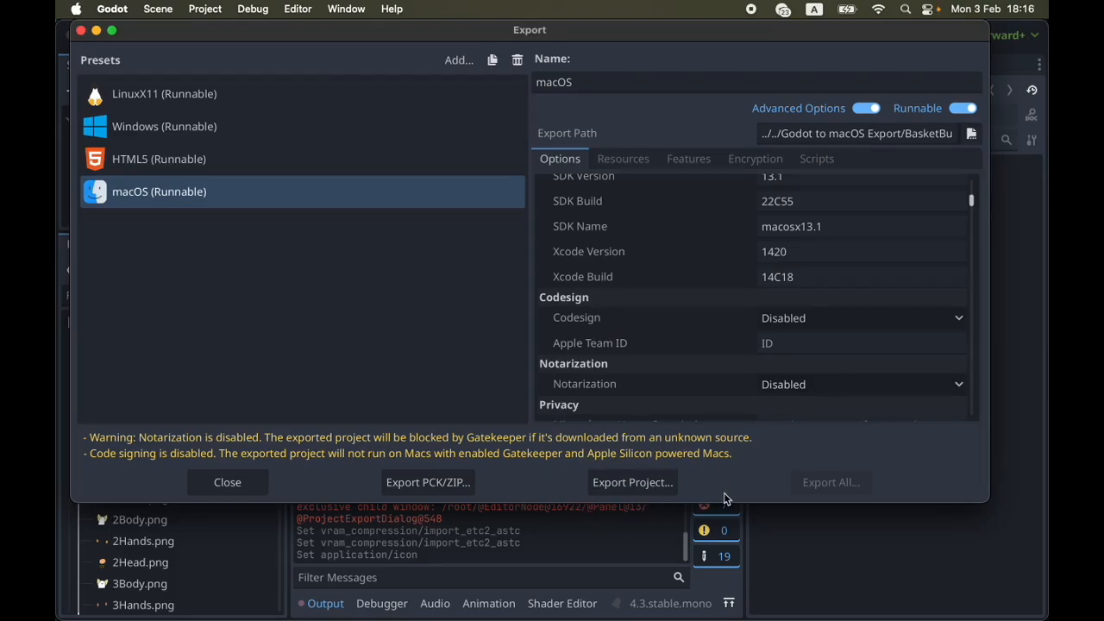
Export the project for macOS as BasketBubble.zip with Export With Debug turned off
{"action": "left_click", "coordinate": [642, 485]}
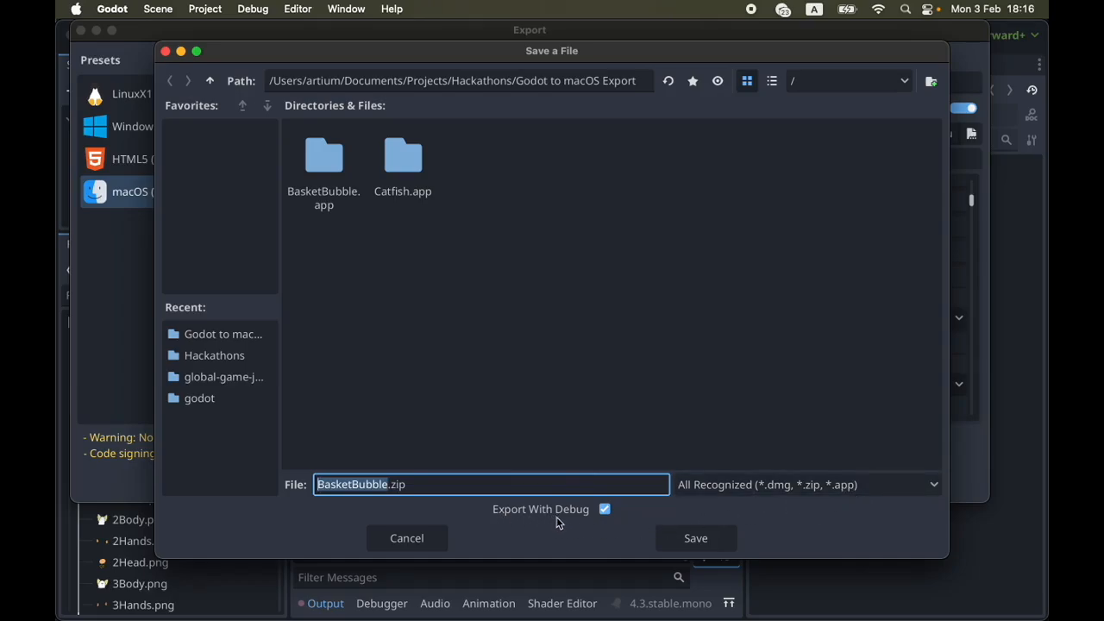
{"action": "left_click", "coordinate": [605, 510]}
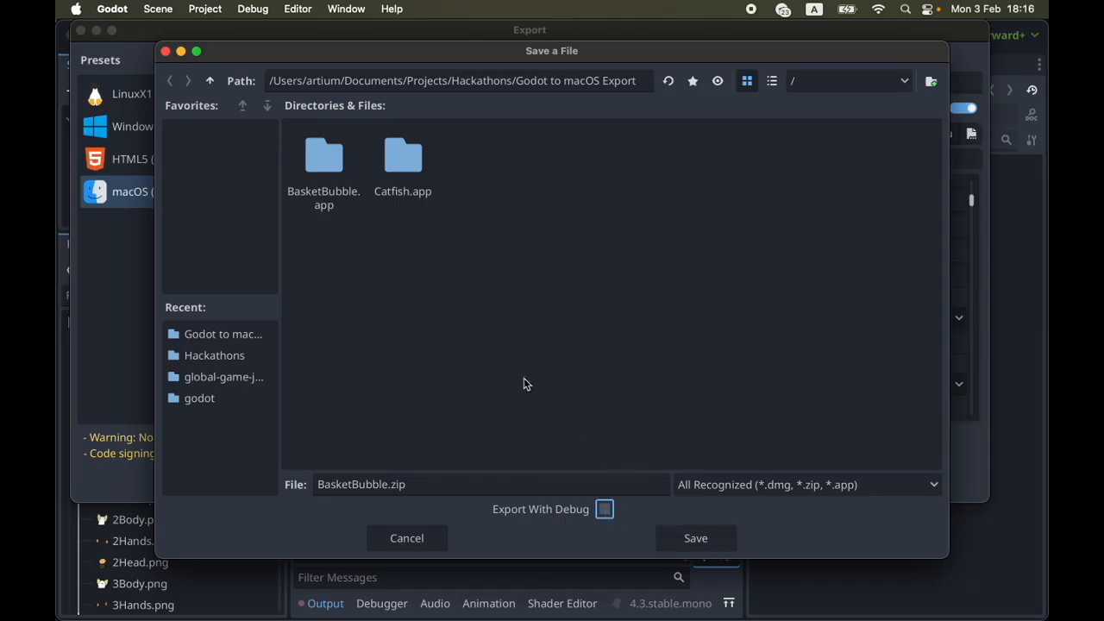
{"action": "left_click", "coordinate": [721, 537]}
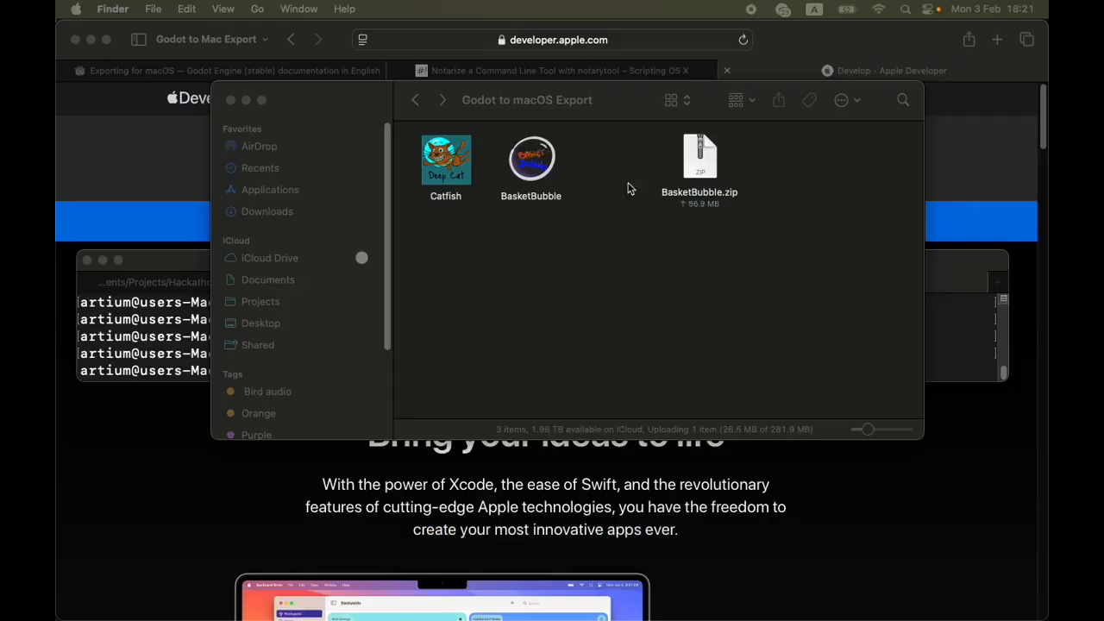
Extract BasketBubble.zip in the Godot to macOS Export folder and place the extracted app in the empty space below the archive
{"action": "left_click_drag", "start_coordinate": [646, 252], "coordinate": [768, 142]}
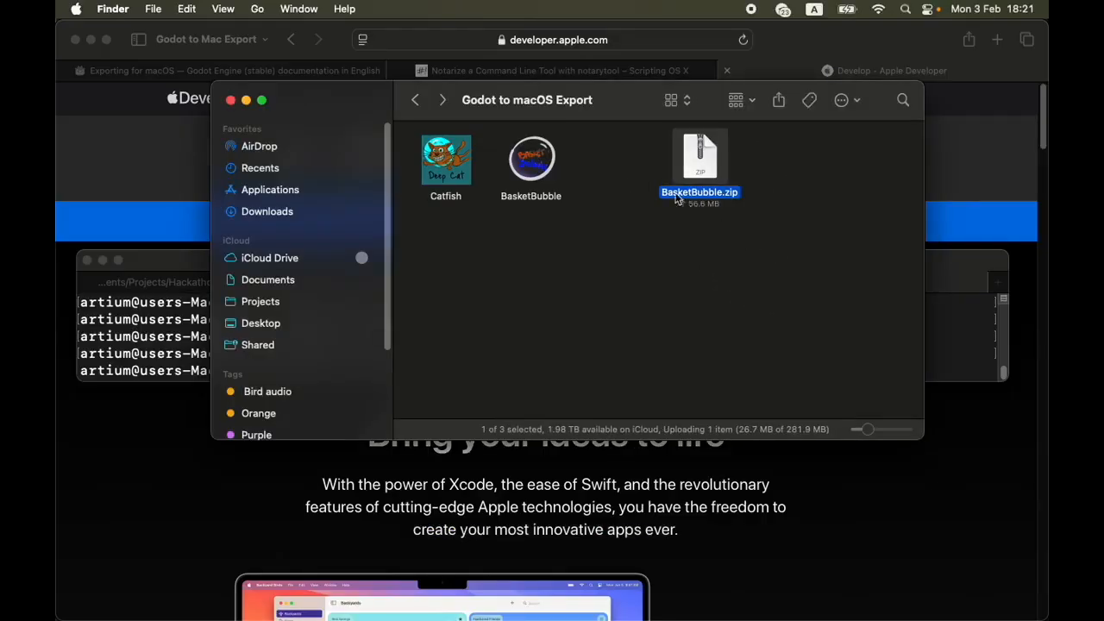
{"action": "left_click_drag", "start_coordinate": [666, 238], "coordinate": [768, 145]}
{"action": "double_click", "coordinate": [709, 165]}
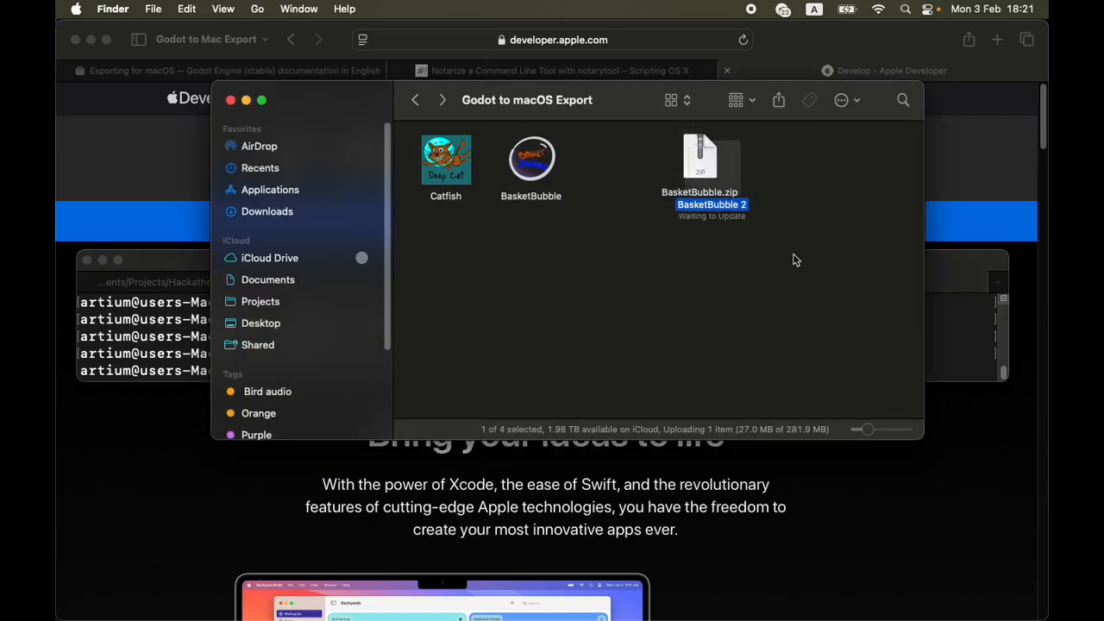
{"action": "left_click_drag", "start_coordinate": [741, 216], "coordinate": [643, 315]}
{"action": "left_click", "coordinate": [759, 321]}
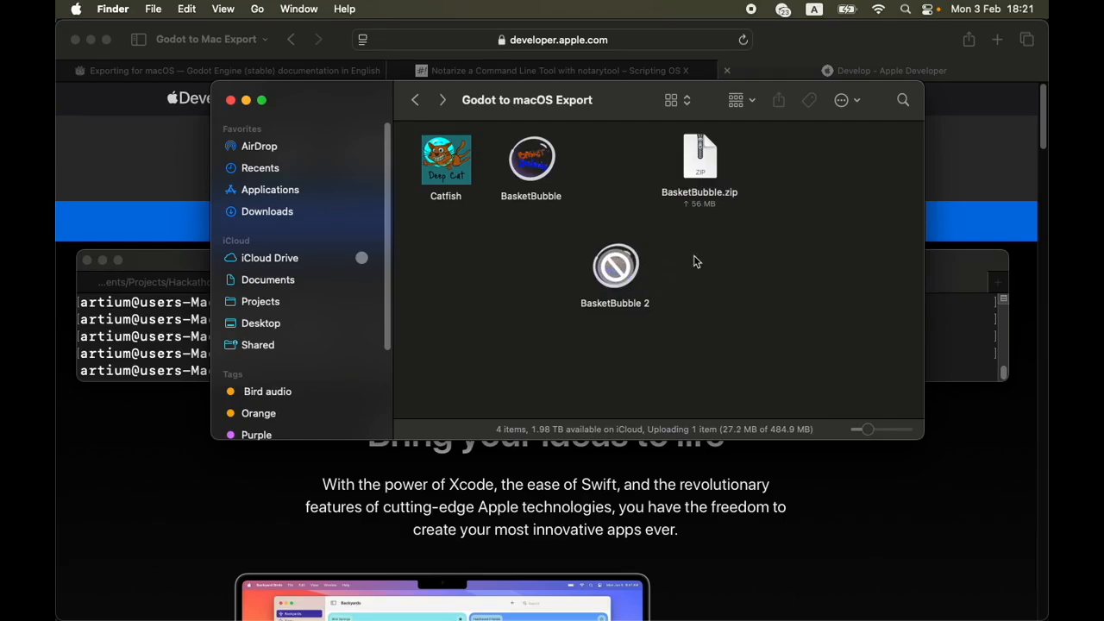
Launch the extracted BasketBubble 2 app to test that it runs, and close its game window
{"action": "left_click", "coordinate": [614, 265]}
{"action": "double_click", "coordinate": [613, 266]}
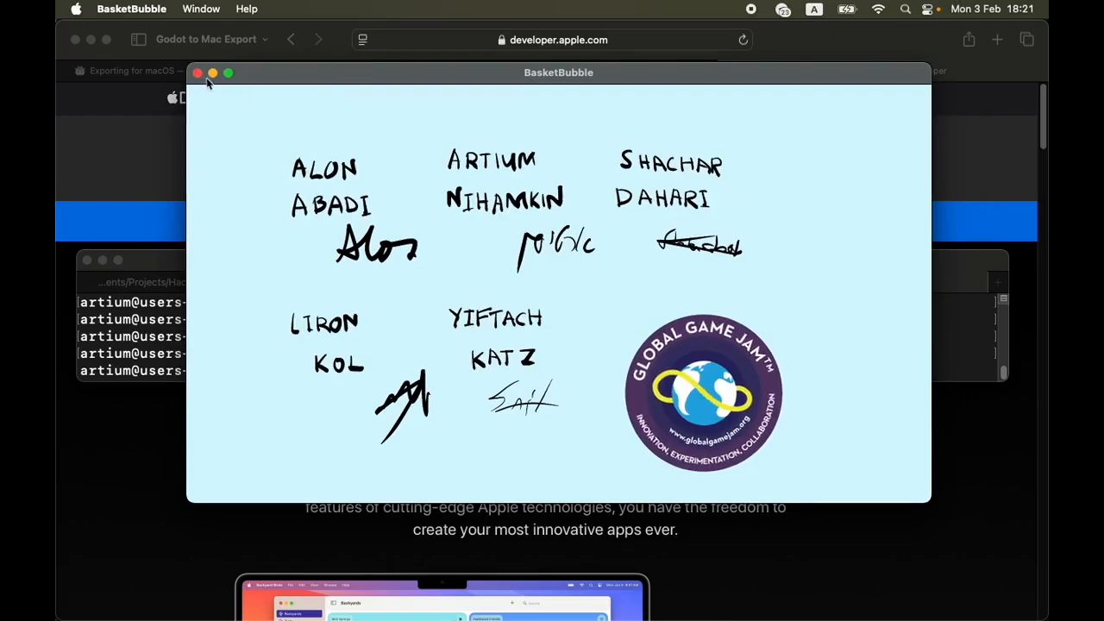
{"action": "left_click", "coordinate": [198, 73]}
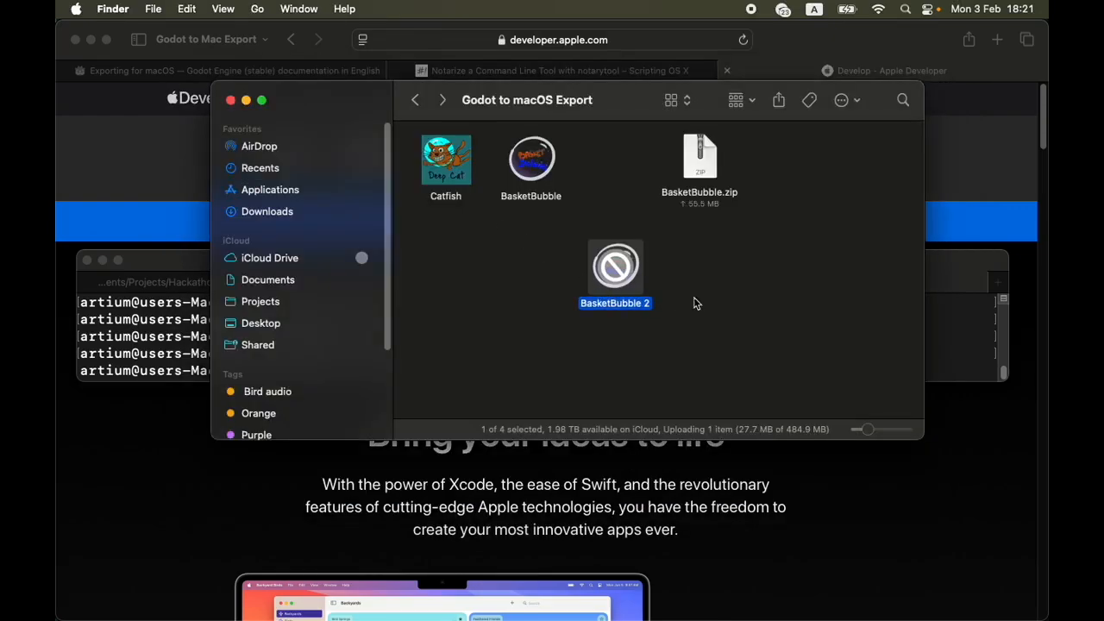
{"action": "left_click_drag", "start_coordinate": [540, 231], "coordinate": [705, 353]}
{"action": "left_click", "coordinate": [705, 353]}
{"action": "left_click_drag", "start_coordinate": [544, 231], "coordinate": [730, 328]}
{"action": "left_click", "coordinate": [732, 329]}
{"action": "left_click_drag", "start_coordinate": [558, 231], "coordinate": [794, 350]}
{"action": "left_click", "coordinate": [775, 317]}
{"action": "left_click", "coordinate": [811, 345]}
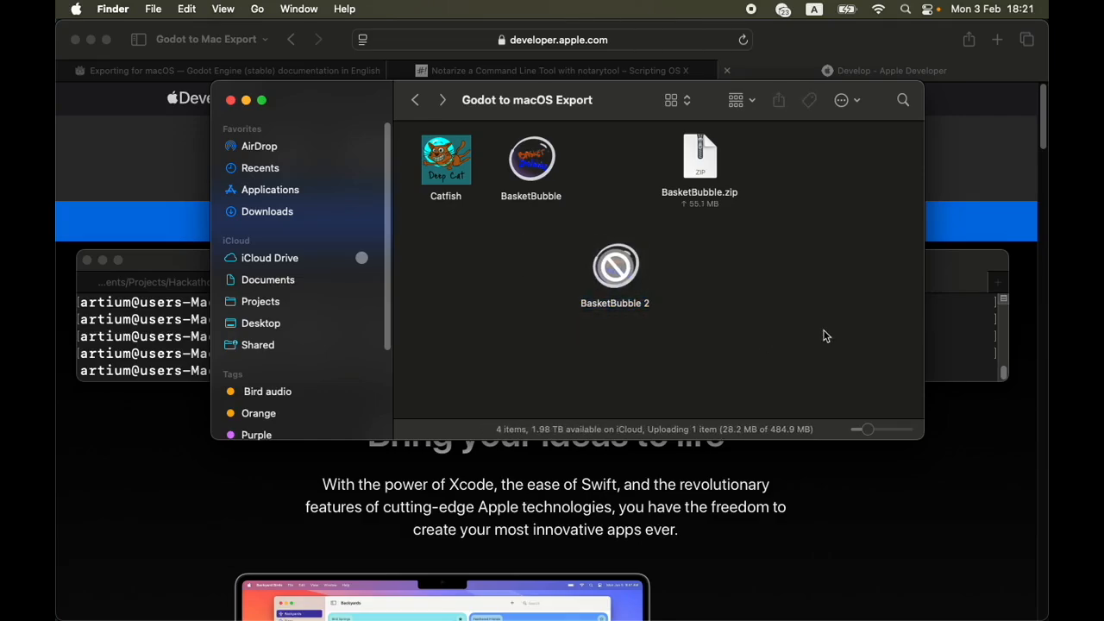
Switch to Terminal, move its window below the folder's files and run spctl -a -vvv on BasketBubble 2.app
{"action": "left_click", "coordinate": [186, 265]}
{"action": "left_click_drag", "start_coordinate": [705, 259], "coordinate": [740, 381]}
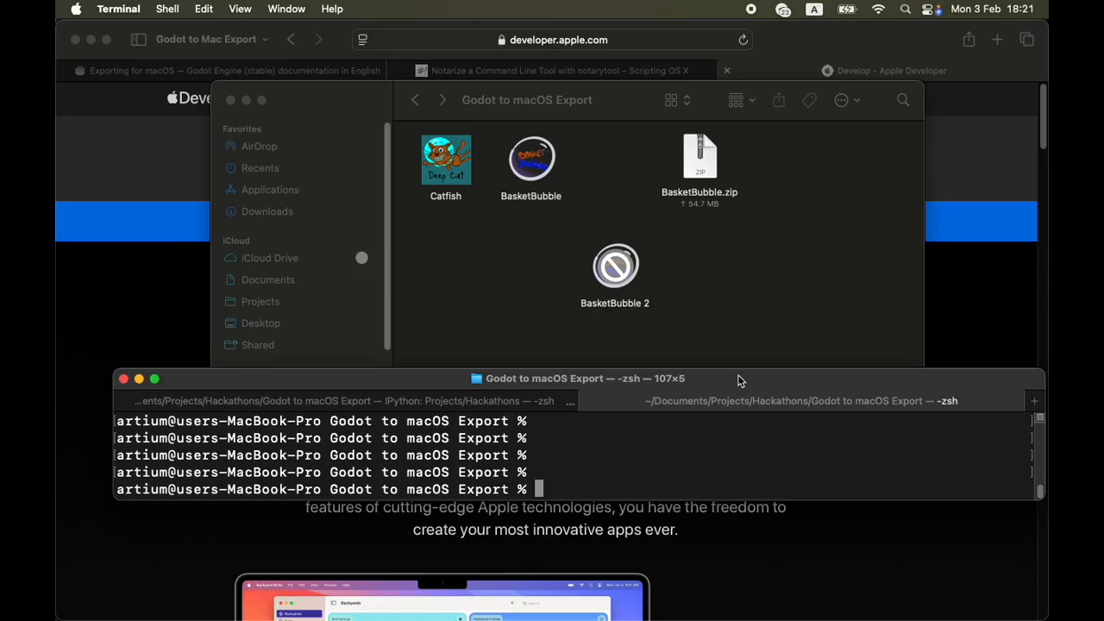
{"action": "type", "text": "spctl "}
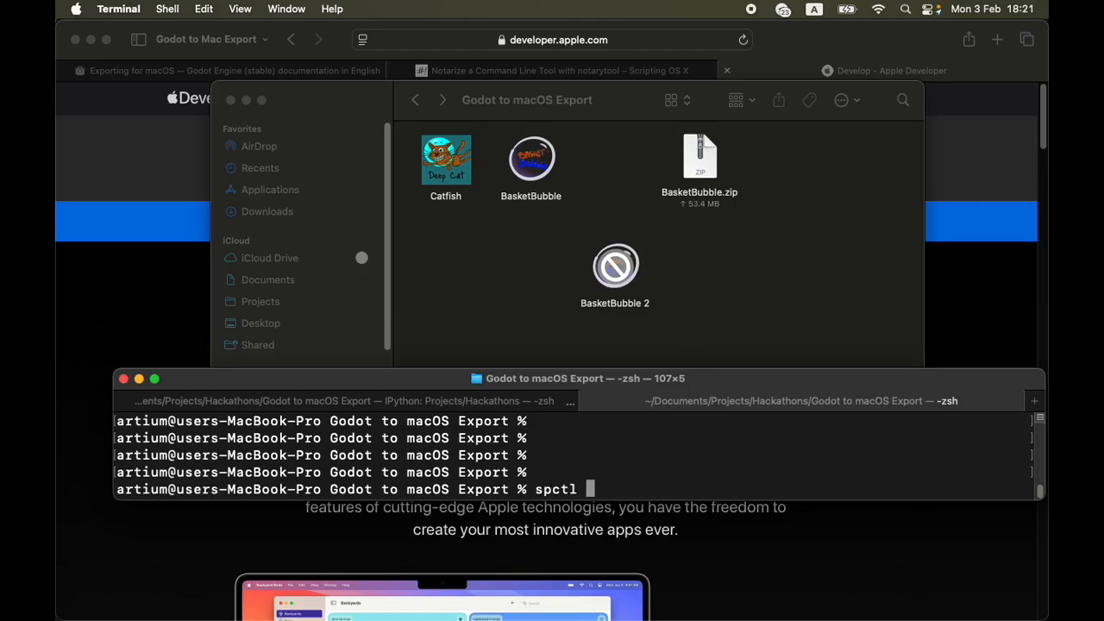
{"action": "type", "text": "-a -vvv"}
{"action": "type", "text": " Bas"}
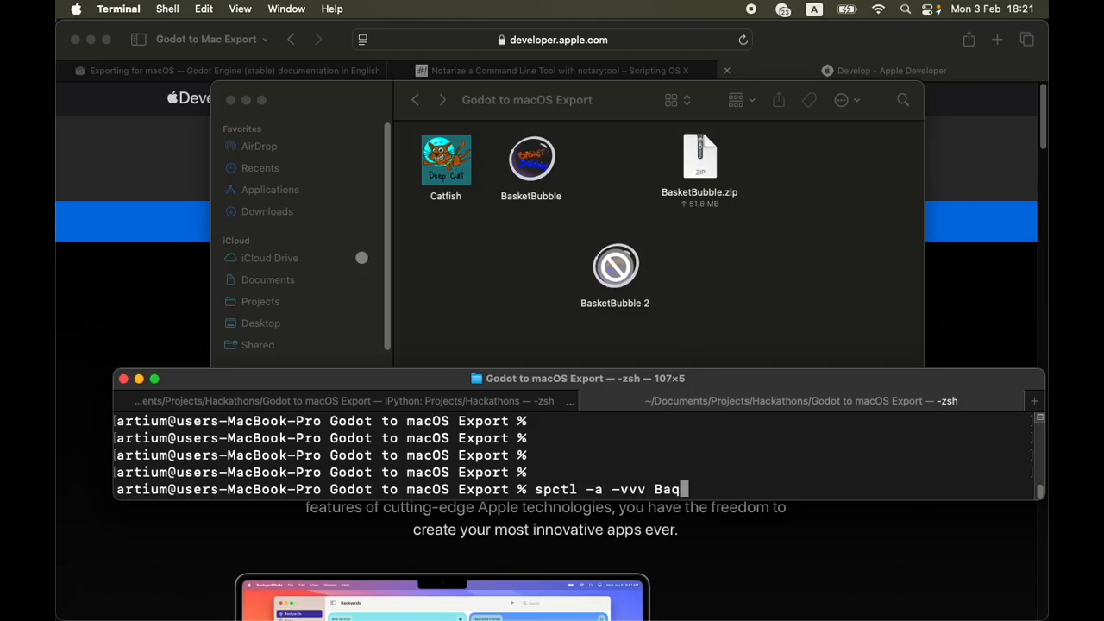
{"action": "key", "text": "Tab"}
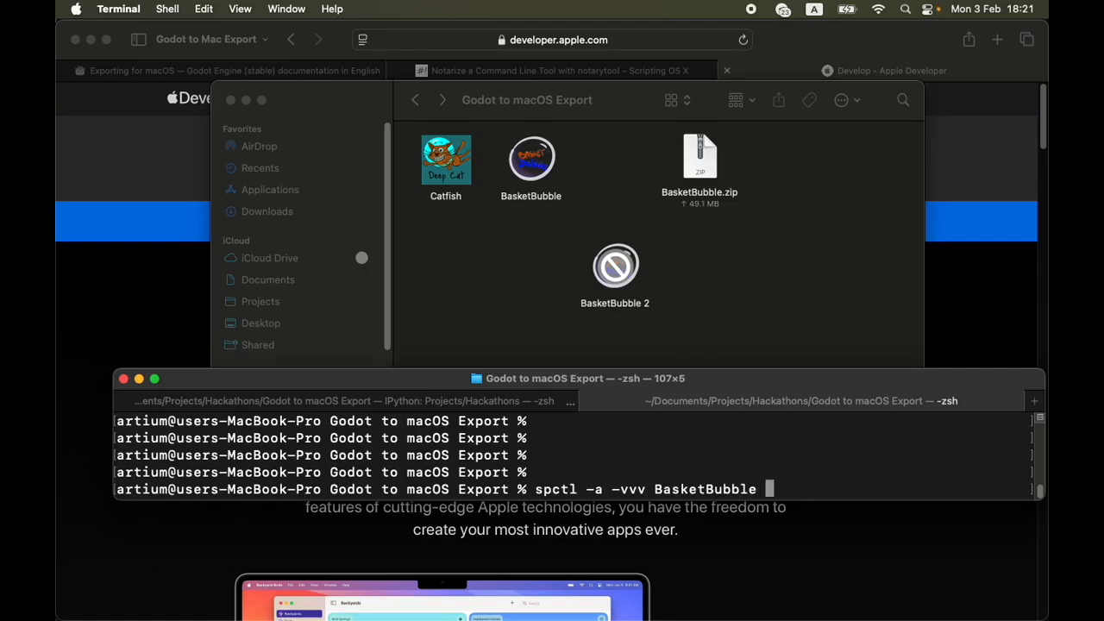
{"action": "key", "text": "BackSpace"}
{"action": "key", "text": "Tab"}
{"action": "type", "text": "\\'"}
{"action": "key", "text": "BackSpace"}
{"action": "type", "text": "2"}
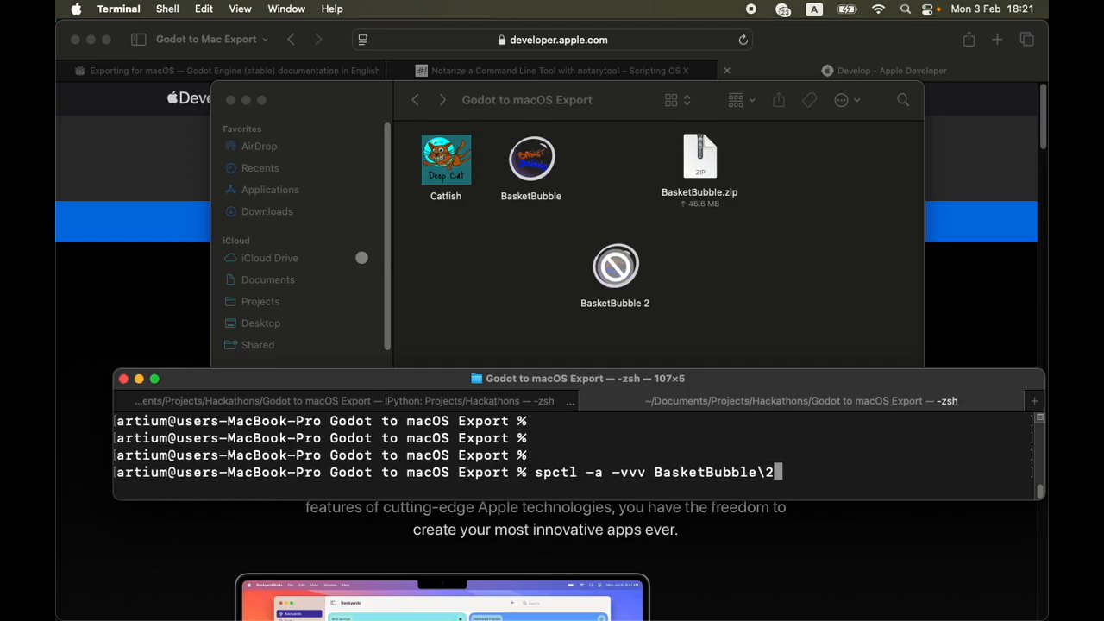
{"action": "key", "text": "Left"}
{"action": "key", "text": "Right"}
{"action": "key", "text": "Tab"}
{"action": "key", "text": "BackSpace"}
{"action": "key", "text": "Return"}
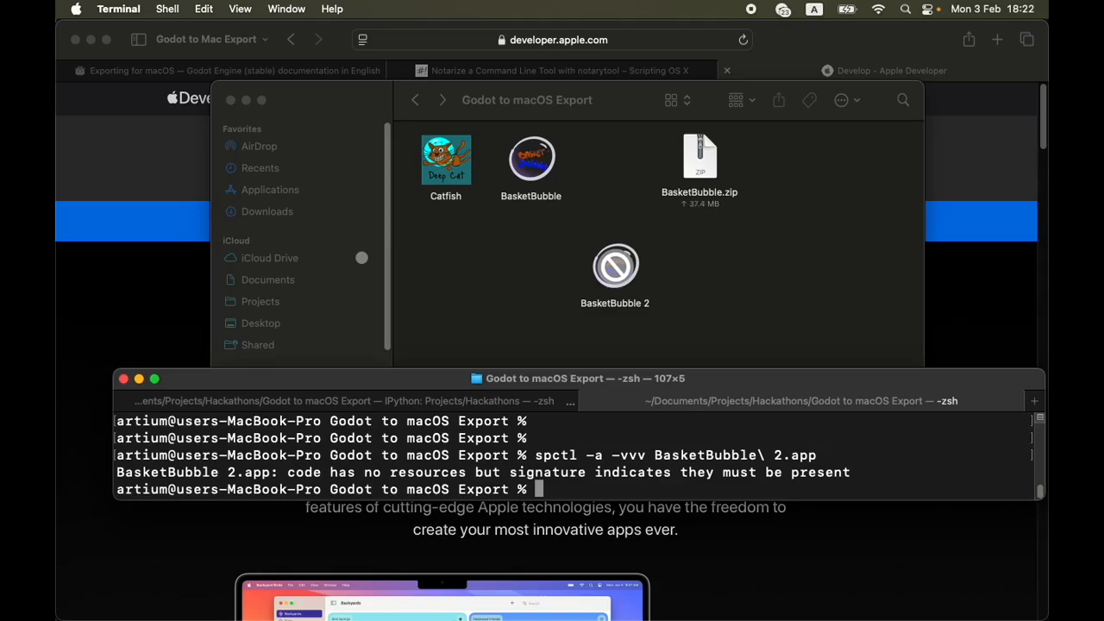
Run the same spctl -a -vvv assessment on BasketBubble.app for comparison
{"action": "key", "text": "Up"}
{"action": "key", "text": "BackSpace"}
{"action": "key", "text": "BackSpace"}
{"action": "key", "text": "BackSpace"}
{"action": "key", "text": "BackSpace"}
{"action": "key", "text": "BackSpace"}
{"action": "key", "text": "BackSpace"}
{"action": "key", "text": "BackSpace"}
{"action": "key", "text": "Tab"}
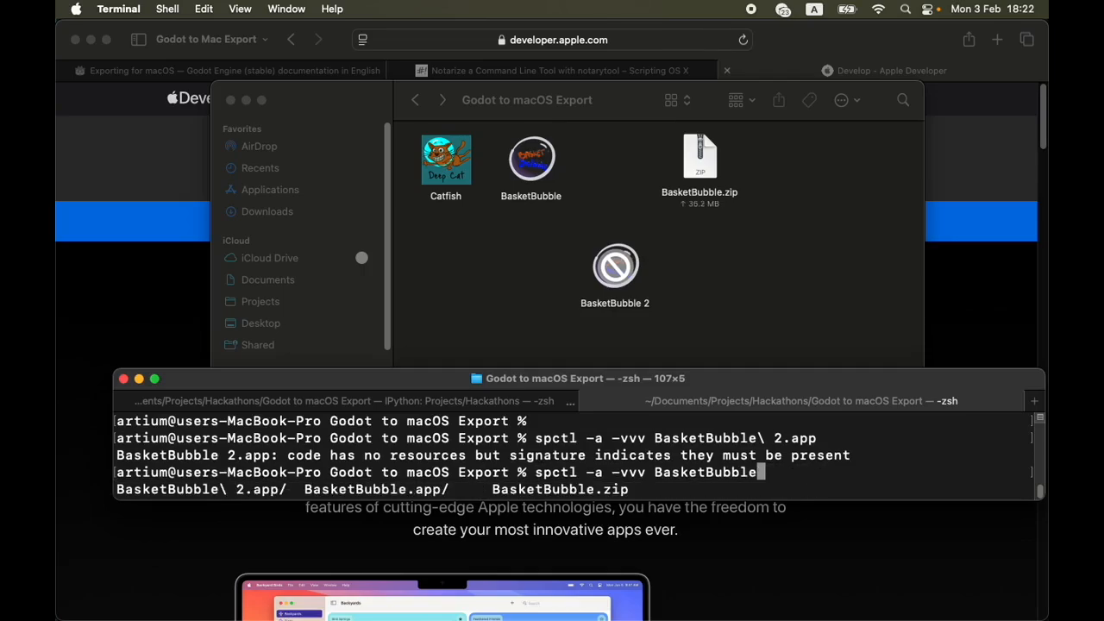
{"action": "type", "text": "."}
{"action": "key", "text": "Tab"}
{"action": "type", "text": "a"}
{"action": "key", "text": "Tab"}
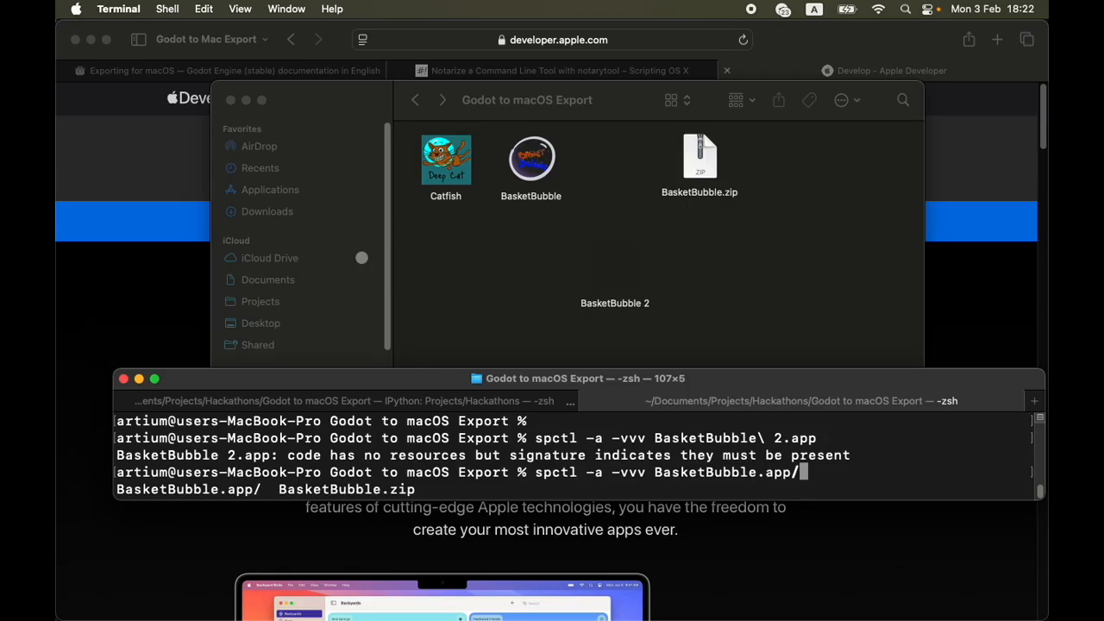
{"action": "key", "text": "Return"}
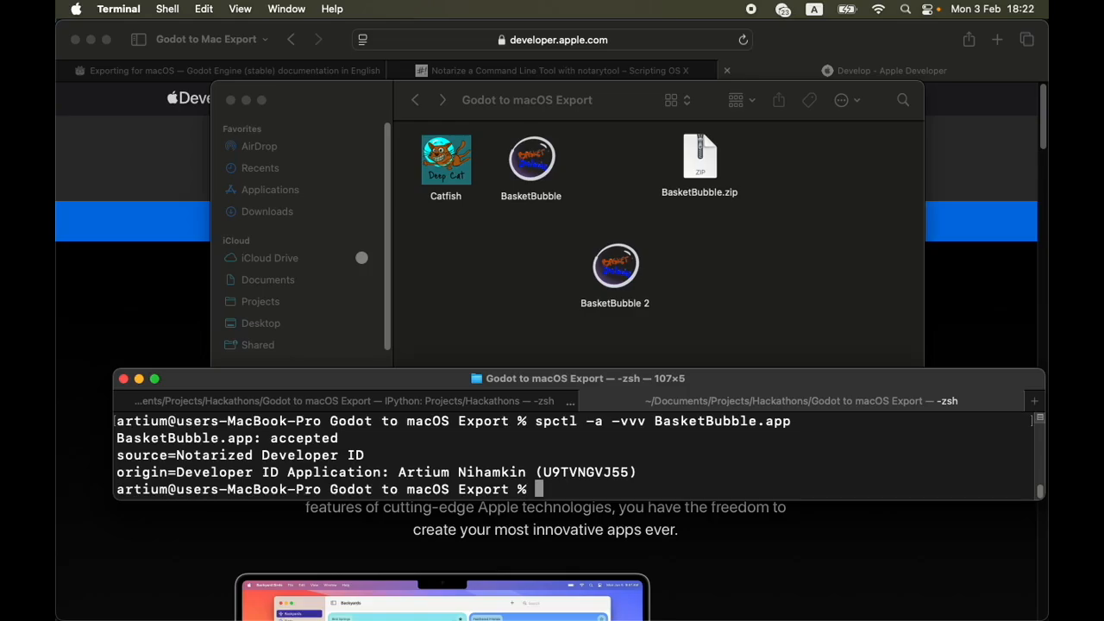
Switch back to Godot and reload export_presets.cfg from disk, discarding the local changes
{"action": "key", "text": "super+Tab"}
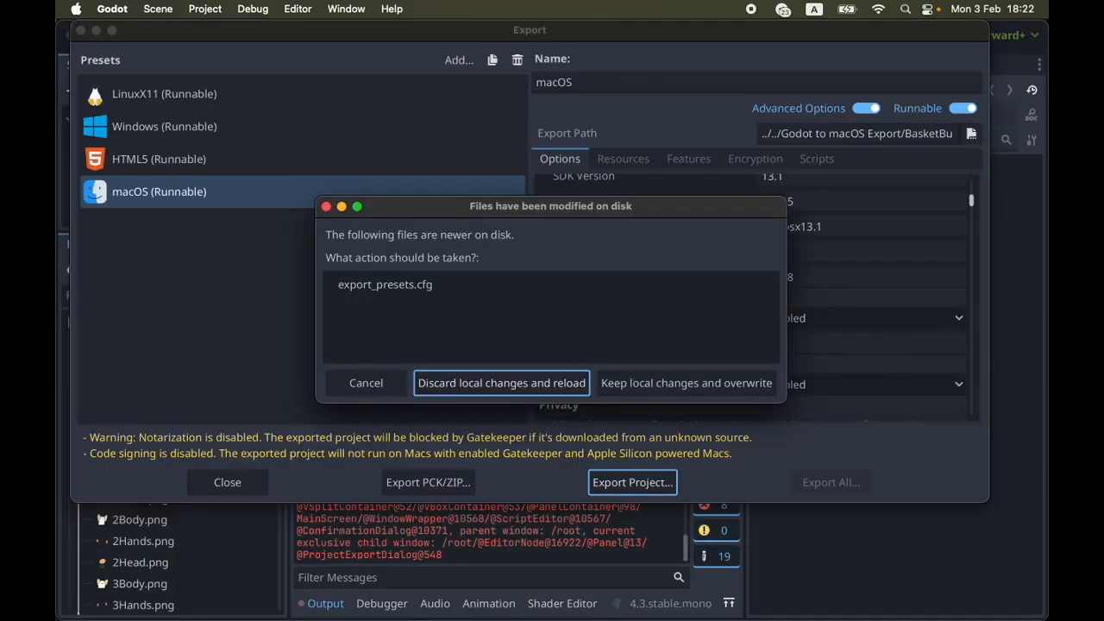
{"action": "left_click_drag", "start_coordinate": [641, 211], "coordinate": [684, 159]}
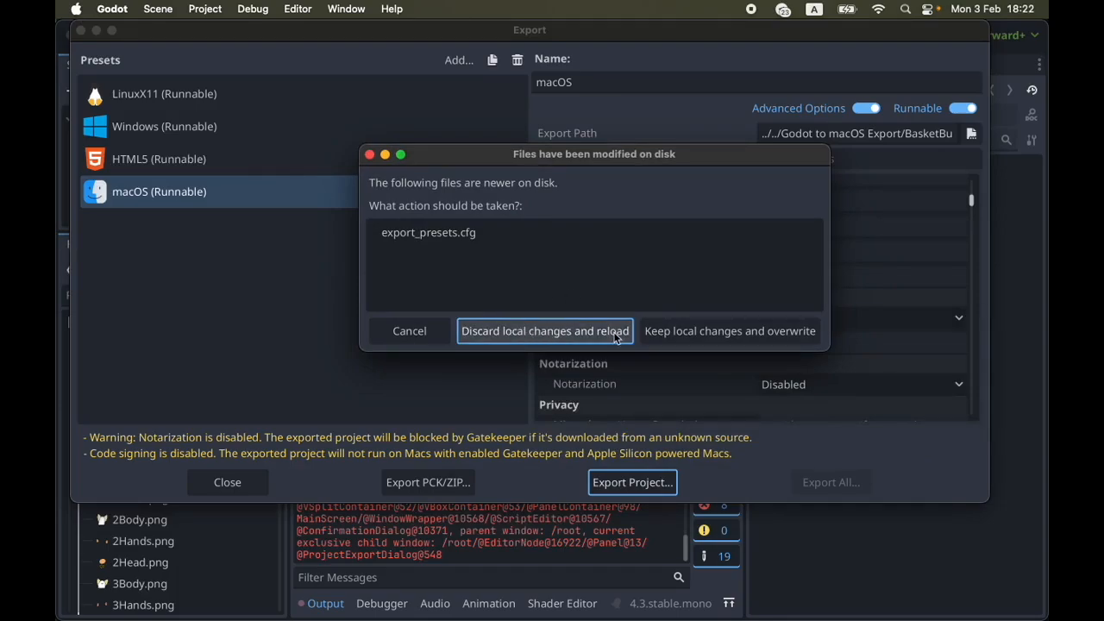
{"action": "left_click", "coordinate": [569, 334]}
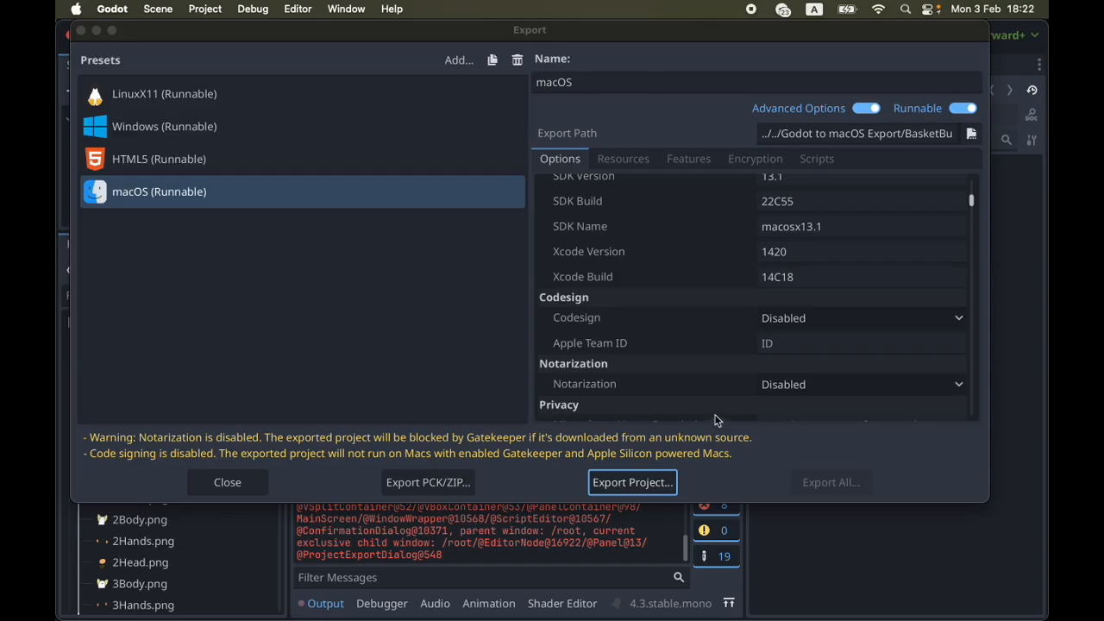
{"action": "scroll", "coordinate": [733, 330], "scroll_direction": "down", "scroll_amount": 1}
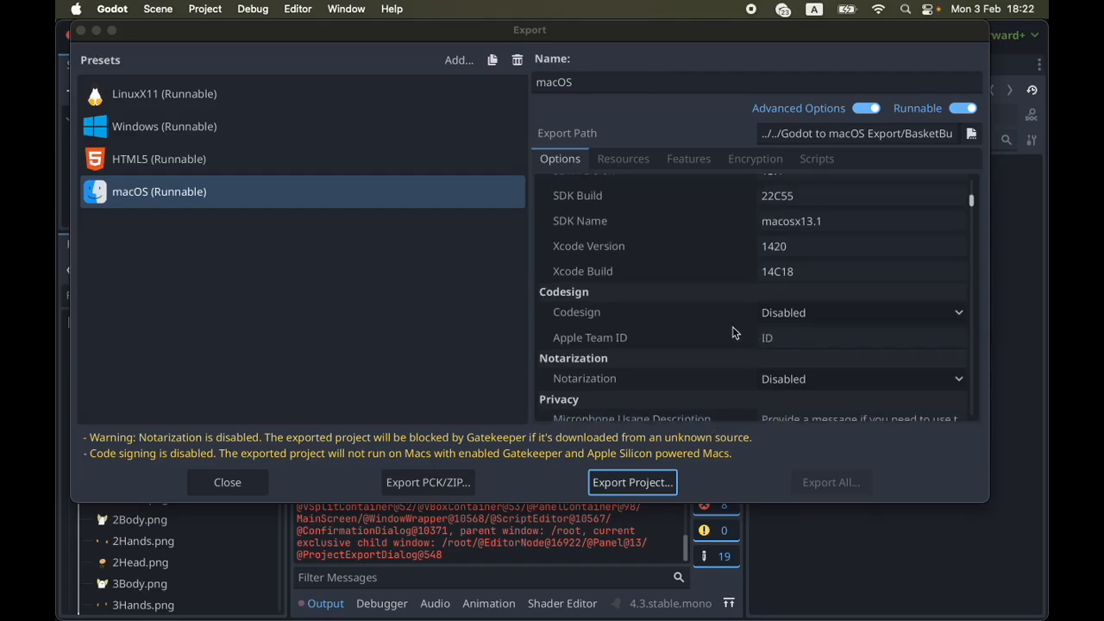
{"action": "left_click", "coordinate": [553, 298]}
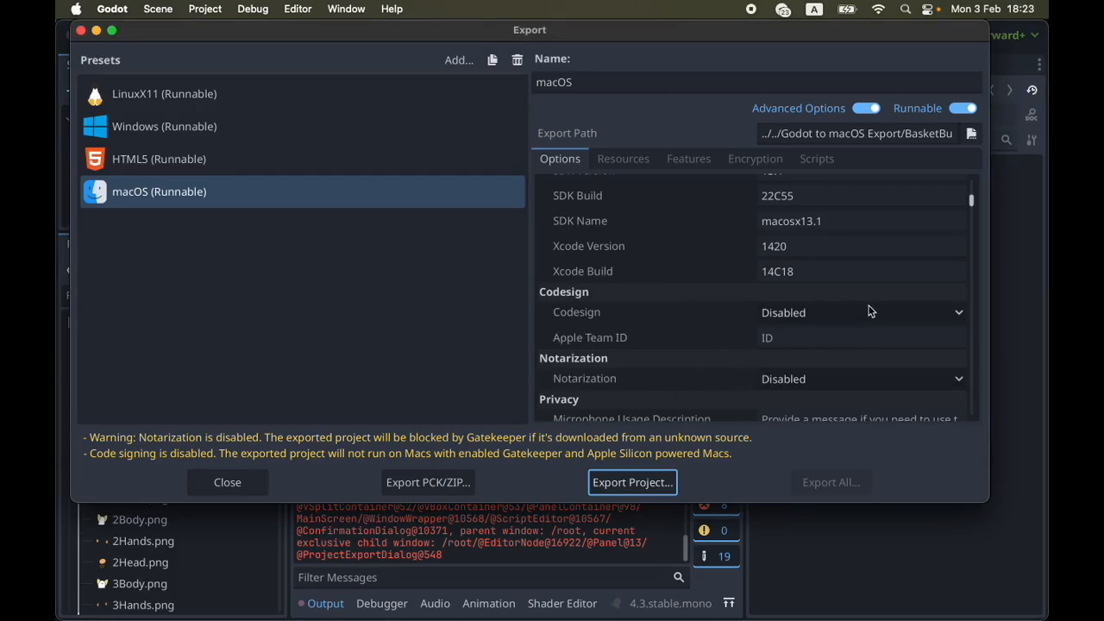
{"action": "left_click", "coordinate": [752, 10]}
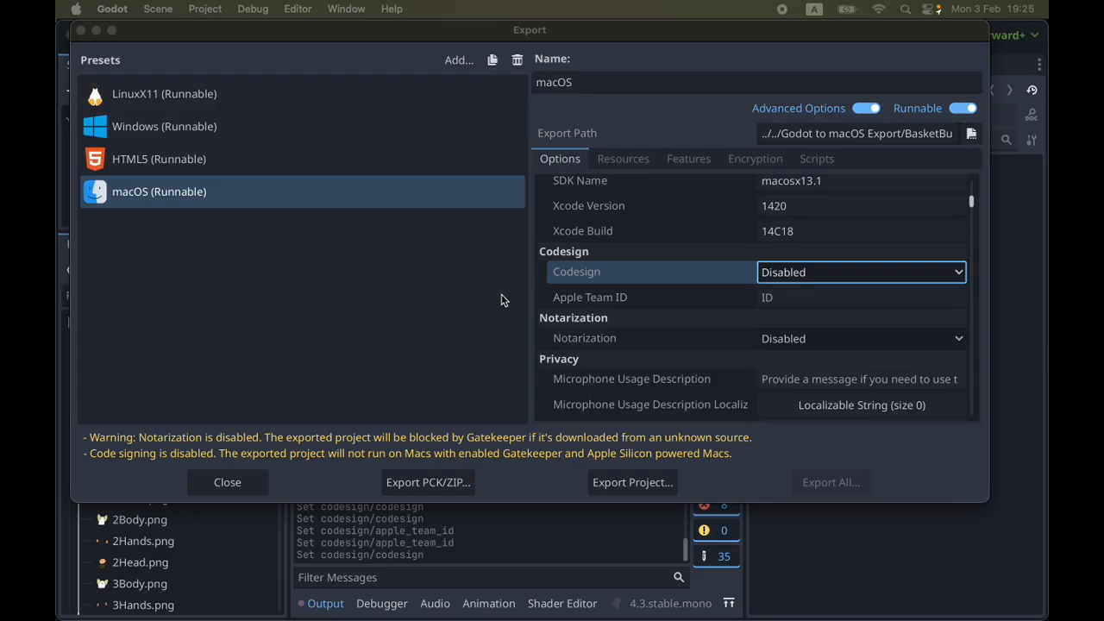
Set the macOS preset's Codesign option to Xcode codesign and review the descriptions of its signing fields
{"action": "left_click", "coordinate": [816, 272]}
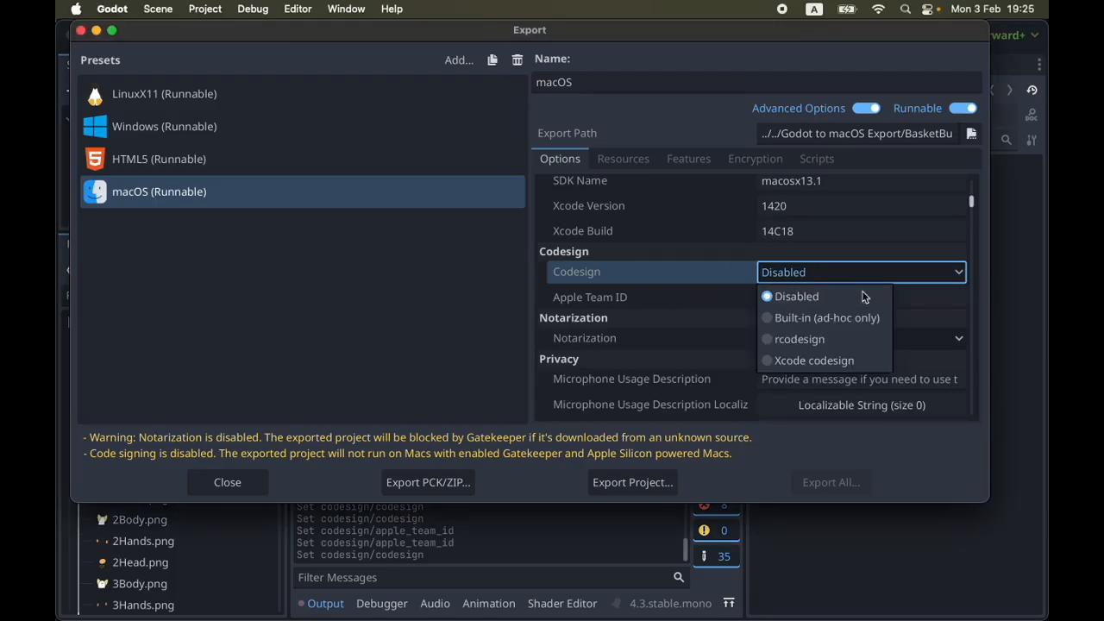
{"action": "left_click", "coordinate": [800, 366]}
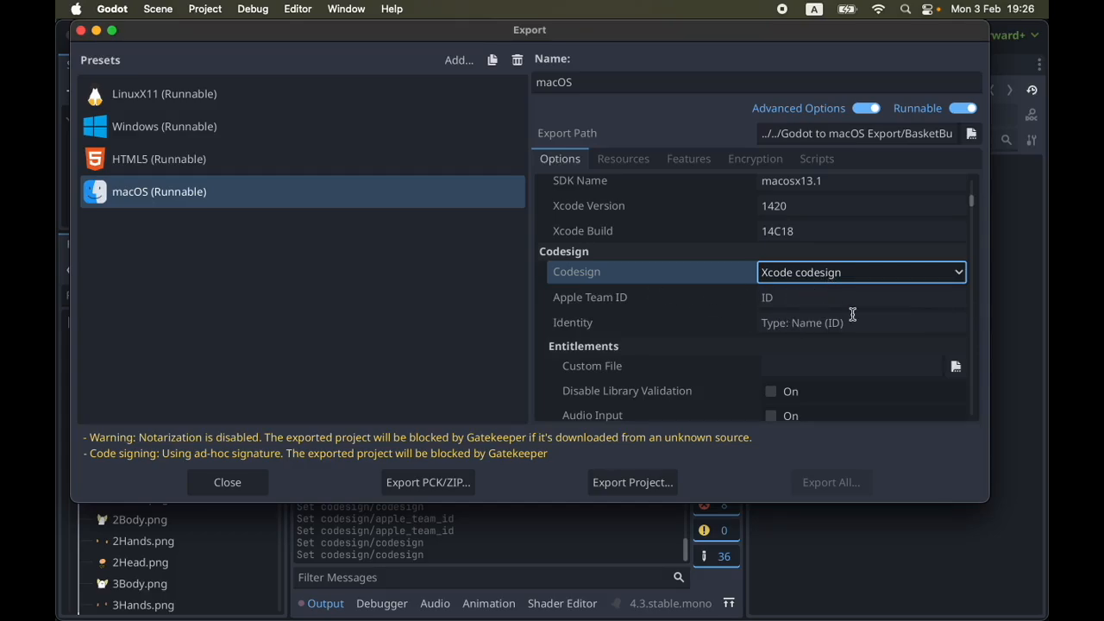
{"action": "mouse_move", "coordinate": [584, 333]}
{"action": "scroll", "coordinate": [637, 364], "scroll_direction": "down", "scroll_amount": 1}
{"action": "scroll", "coordinate": [637, 364], "scroll_direction": "up", "scroll_amount": 1}
{"action": "mouse_move", "coordinate": [594, 280]}
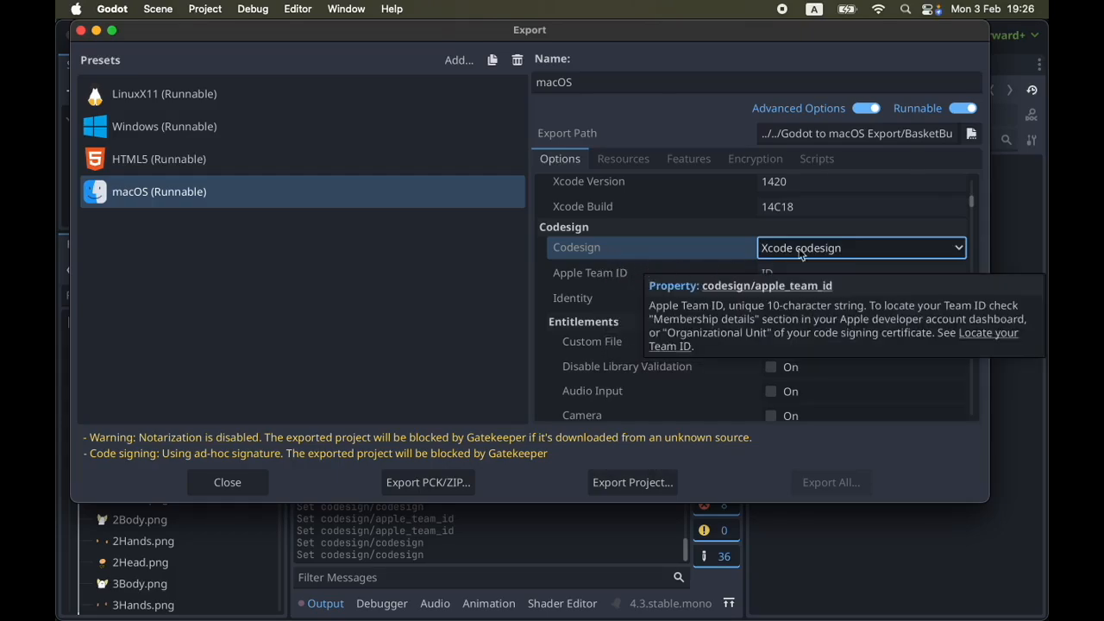
Switch to Safari and open the Certificates list from the Apple Developer account's program resources
{"action": "left_click", "coordinate": [817, 278]}
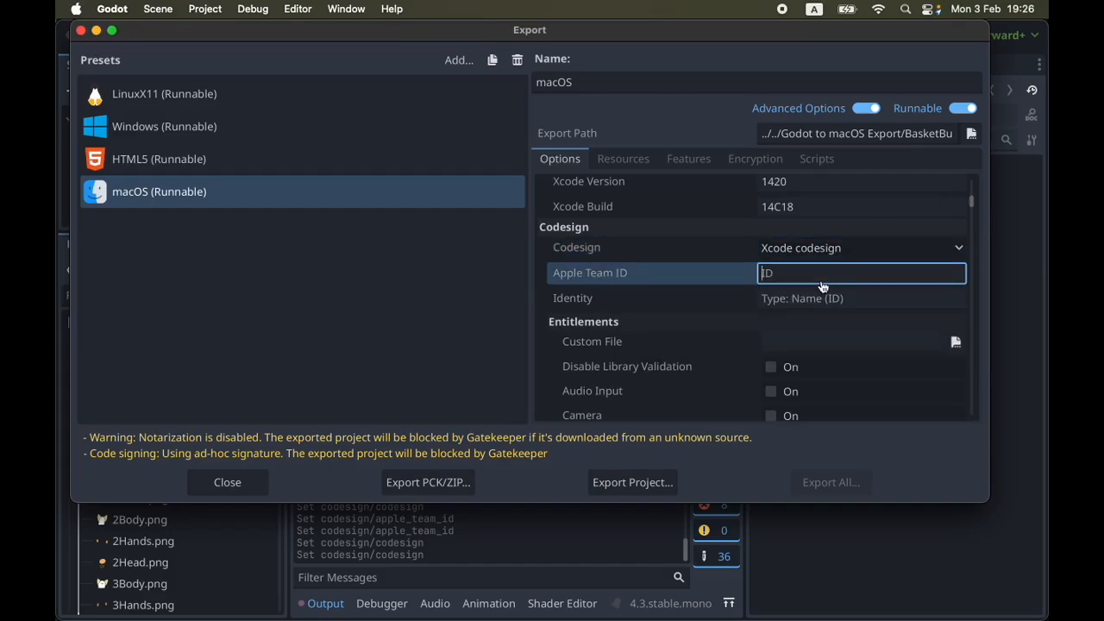
{"action": "key", "text": "super+Tab"}
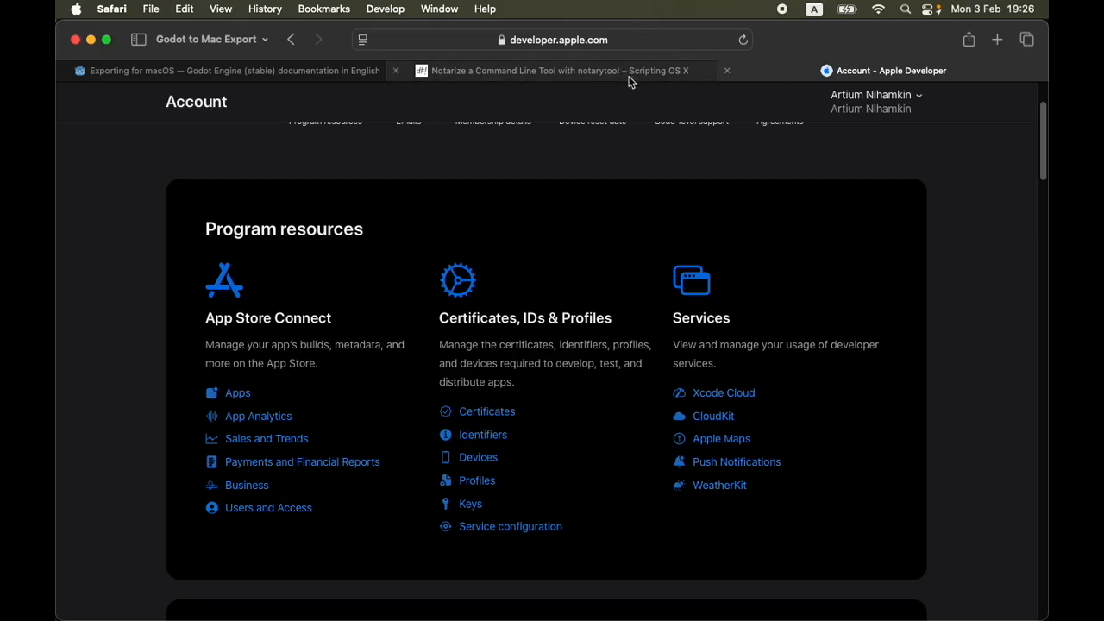
{"action": "left_click", "coordinate": [676, 40]}
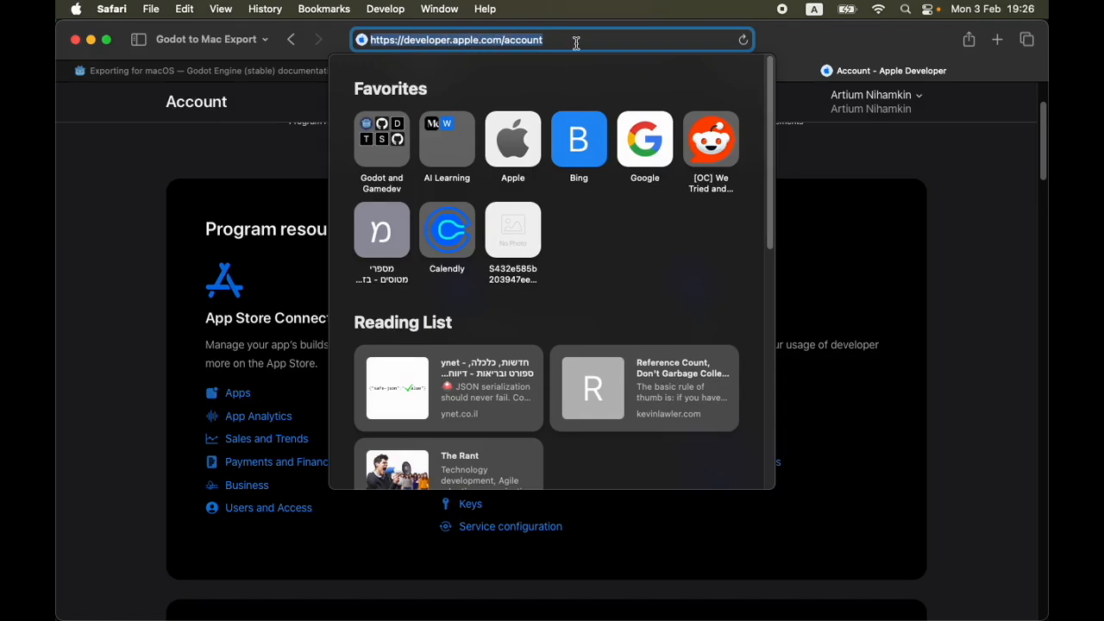
{"action": "left_click", "coordinate": [932, 207]}
{"action": "scroll", "coordinate": [755, 220], "scroll_direction": "up", "scroll_amount": 3}
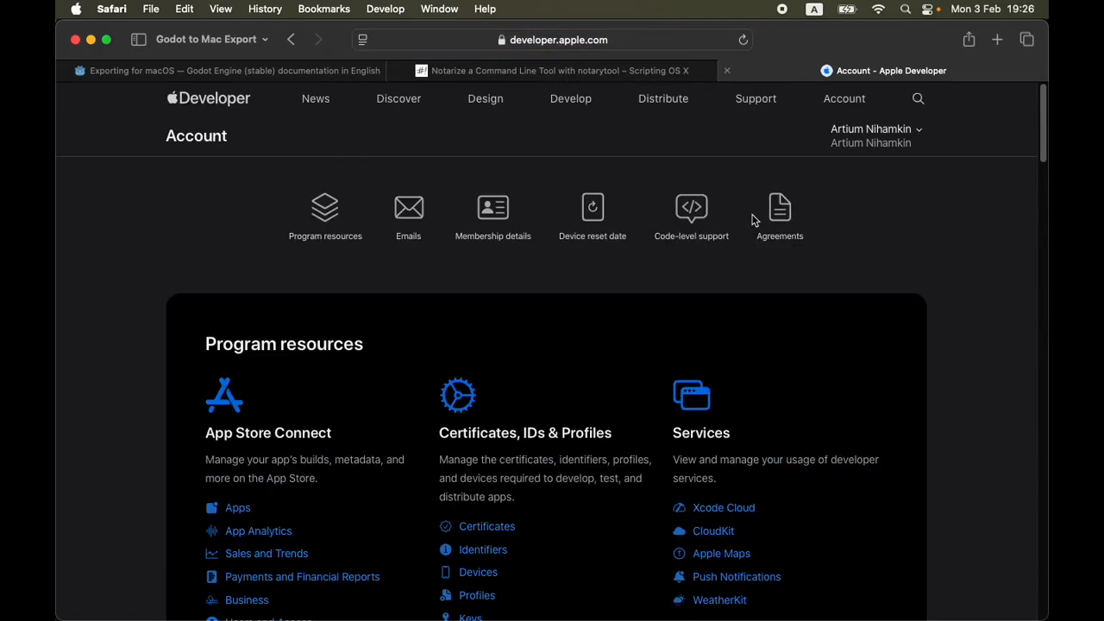
{"action": "scroll", "coordinate": [794, 262], "scroll_direction": "down", "scroll_amount": 6}
{"action": "scroll", "coordinate": [420, 310], "scroll_direction": "up", "scroll_amount": 4}
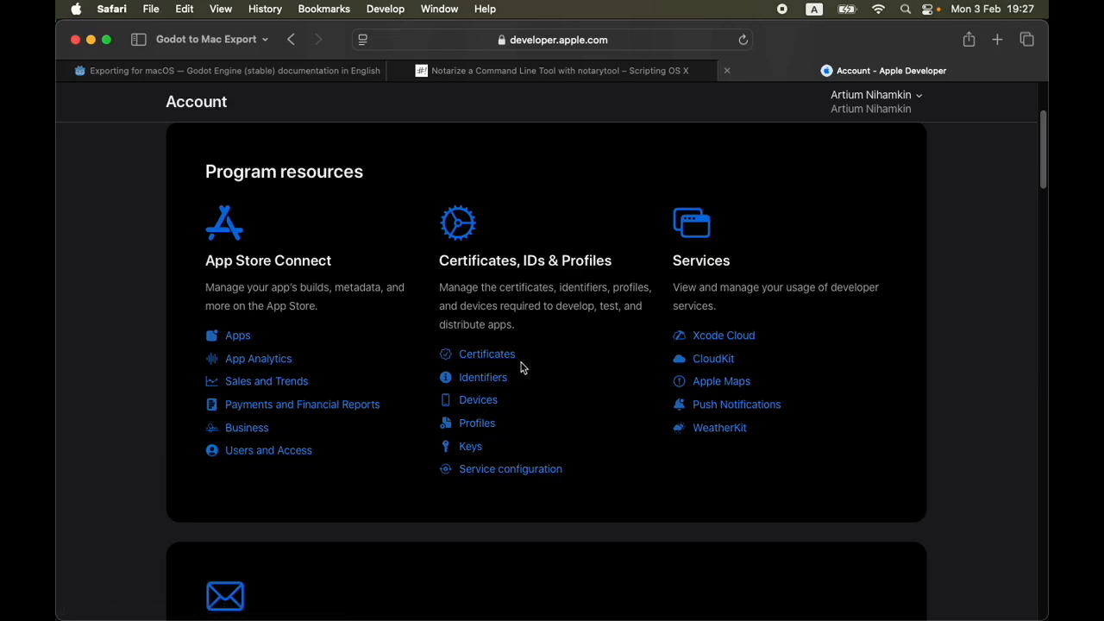
{"action": "left_click", "coordinate": [478, 361]}
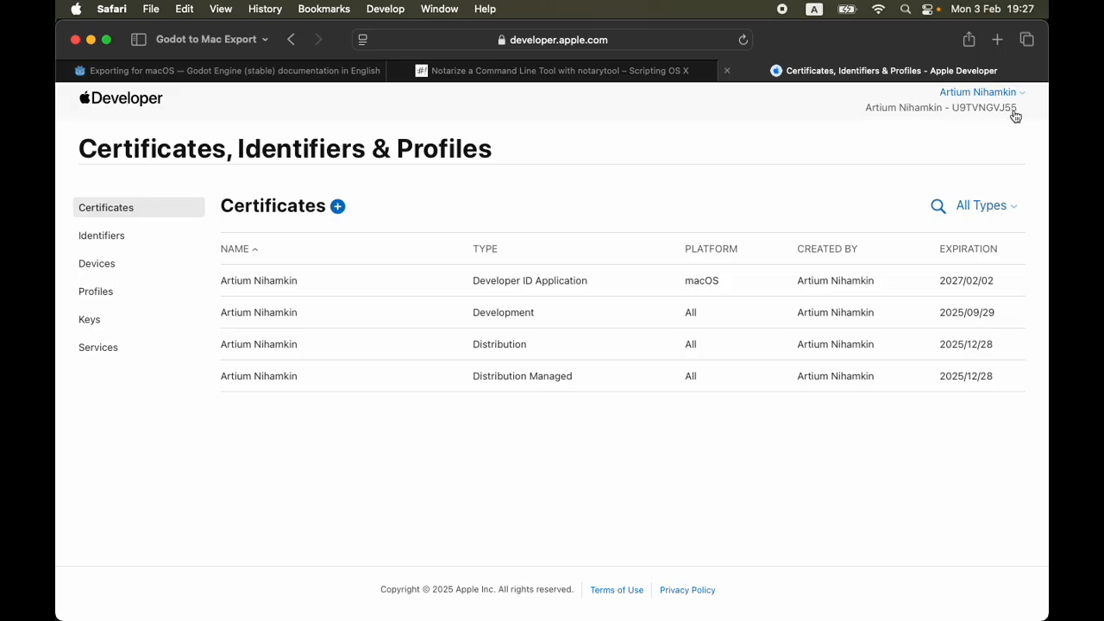
Copy the team ID from the Apple Developer page into Godot's Apple Team ID option, reloading export_presets.cfg and discarding local changes on returning
{"action": "left_click_drag", "start_coordinate": [1020, 111], "coordinate": [957, 129]}
{"action": "key", "text": "super+c"}
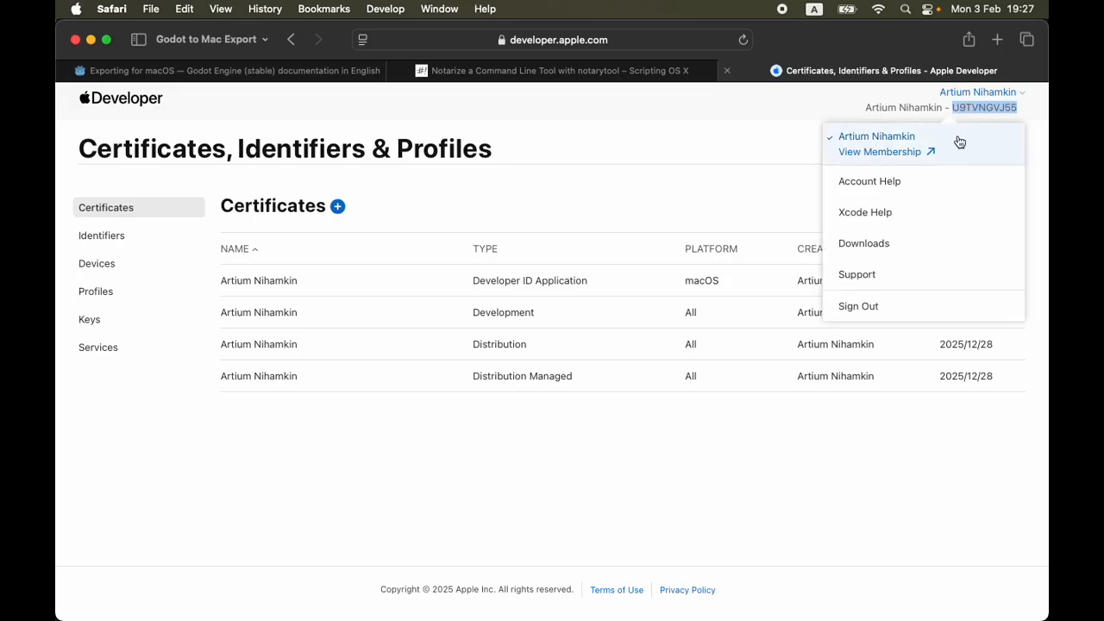
{"action": "key", "text": "super+Tab"}
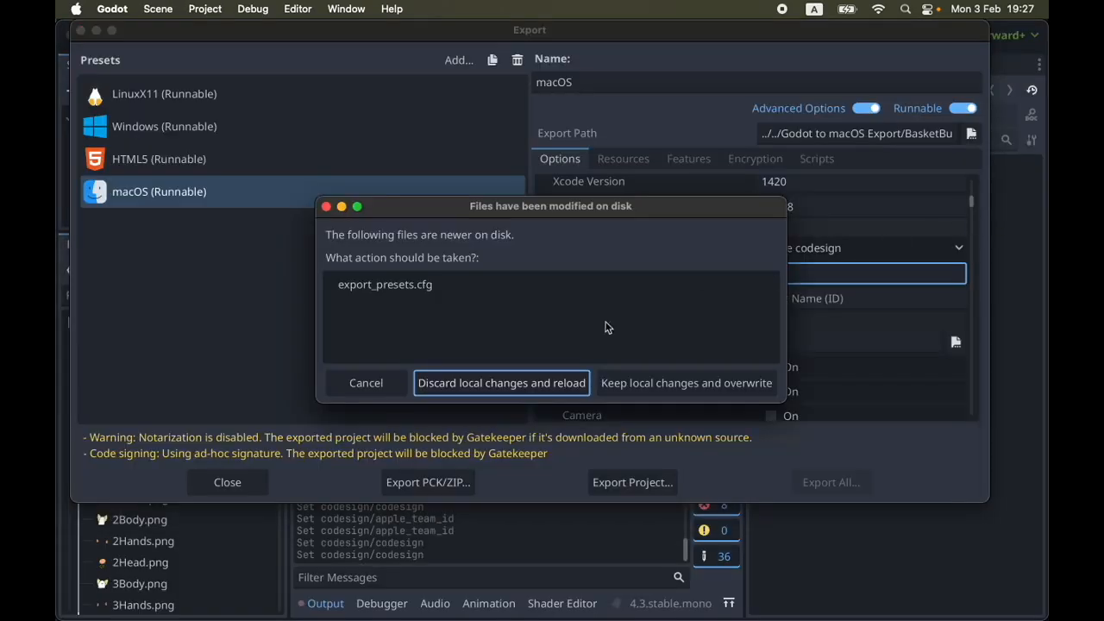
{"action": "left_click", "coordinate": [502, 383]}
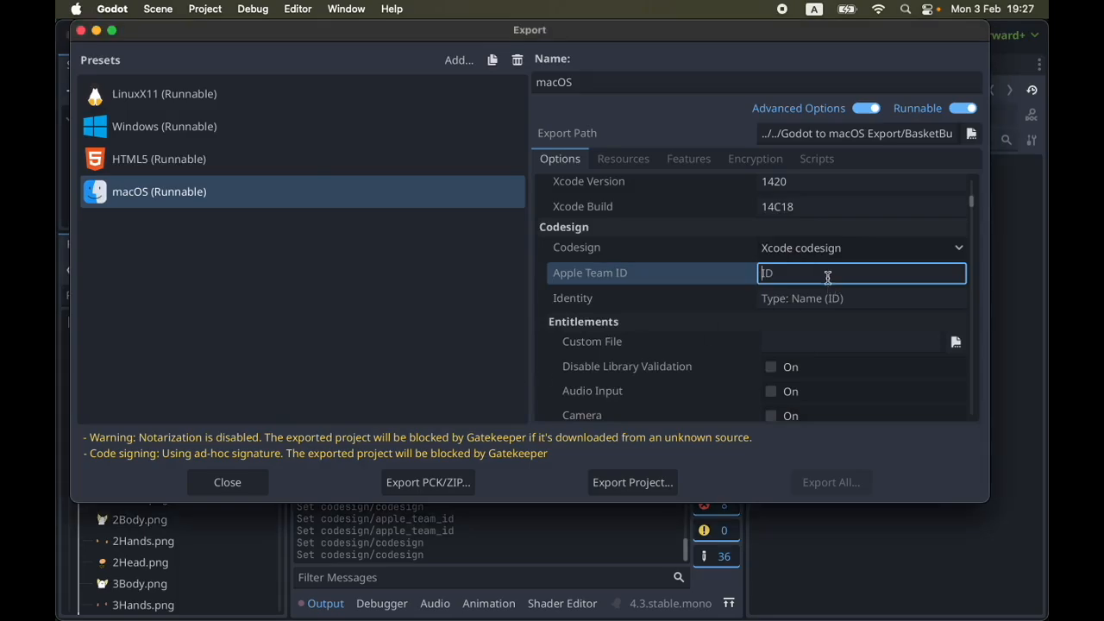
{"action": "key", "text": "super+v"}
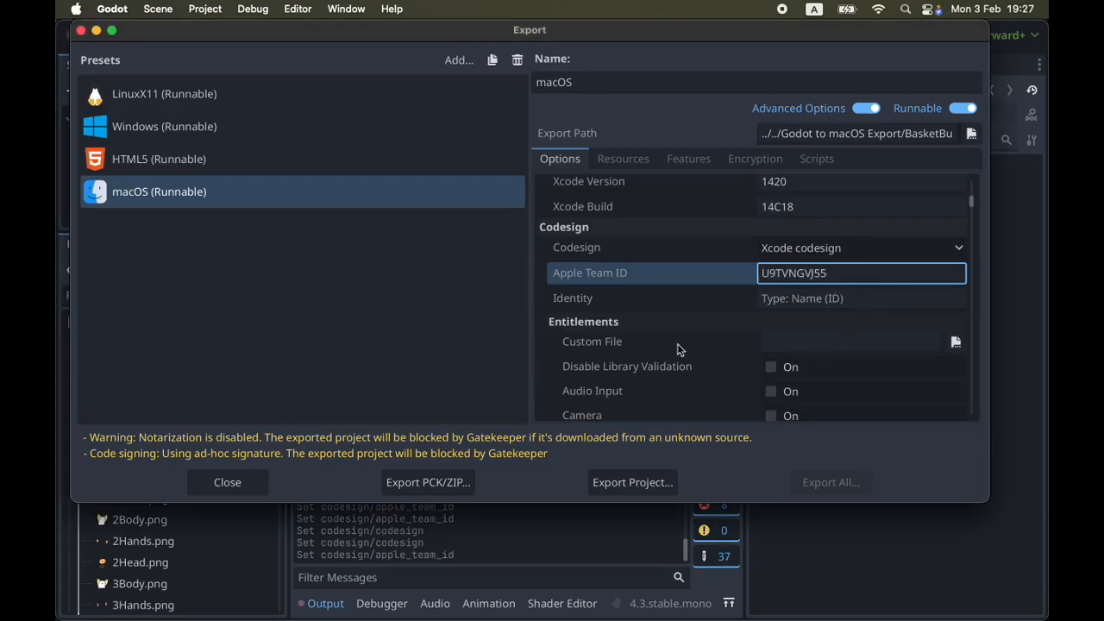
Switch back to the certificates list in Safari, close the account menu and start creating a new certificate
{"action": "key", "text": "super+Tab"}
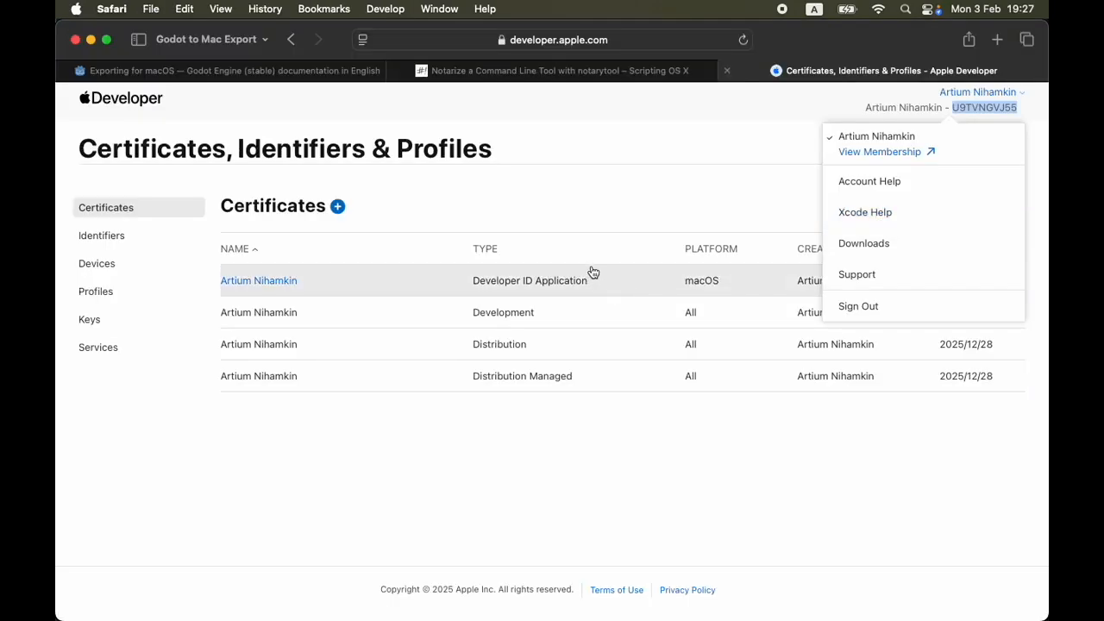
{"action": "left_click", "coordinate": [716, 203]}
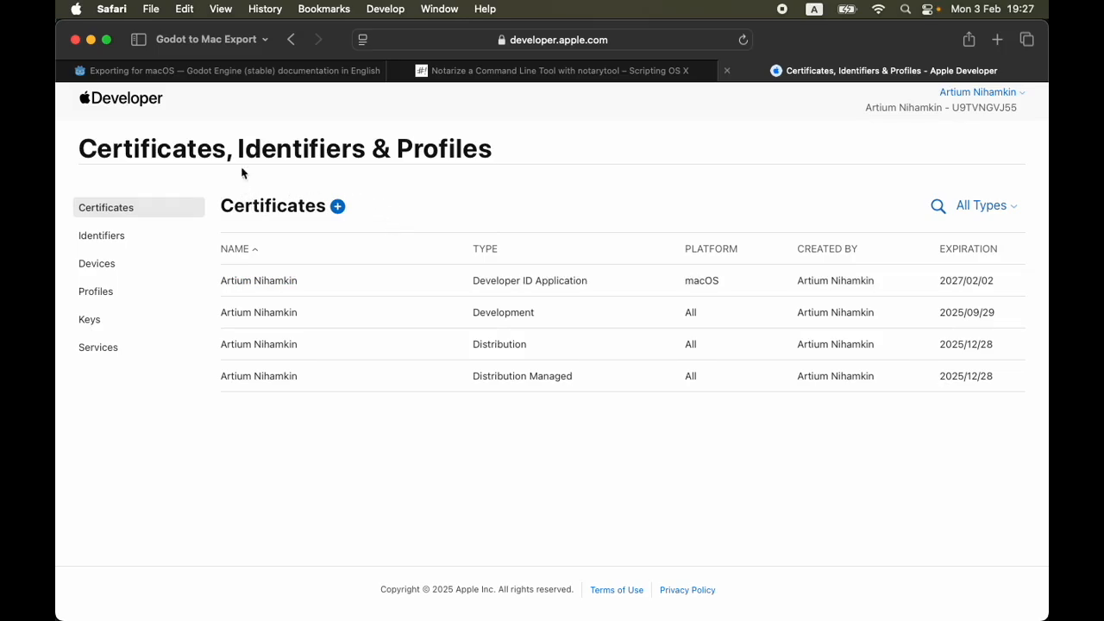
{"action": "left_click", "coordinate": [634, 44]}
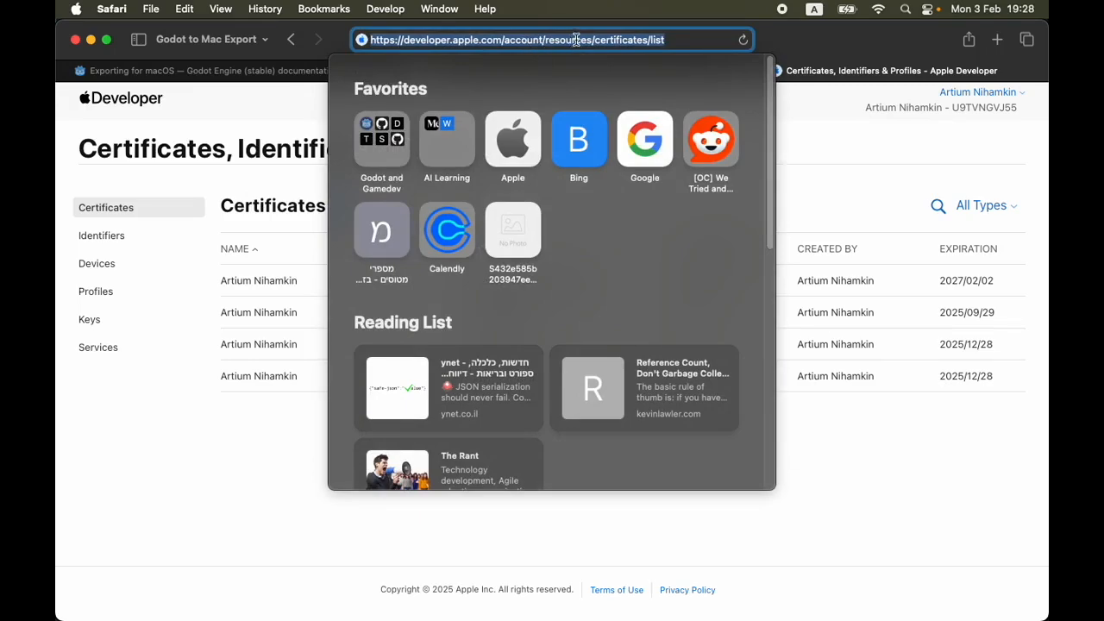
{"action": "left_click", "coordinate": [296, 460]}
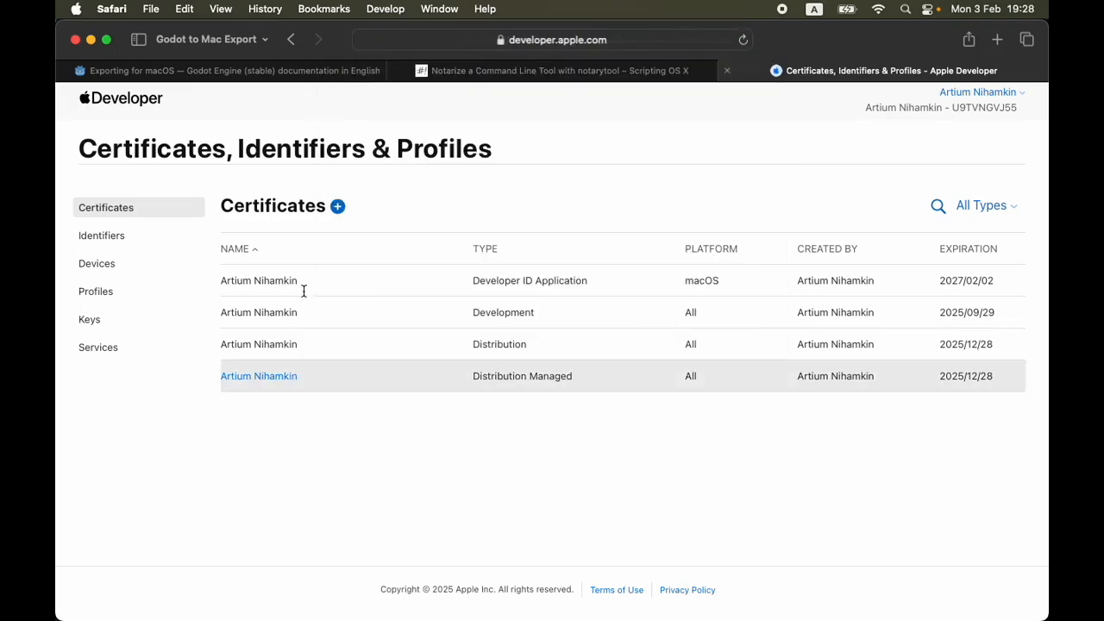
{"action": "left_click", "coordinate": [338, 208]}
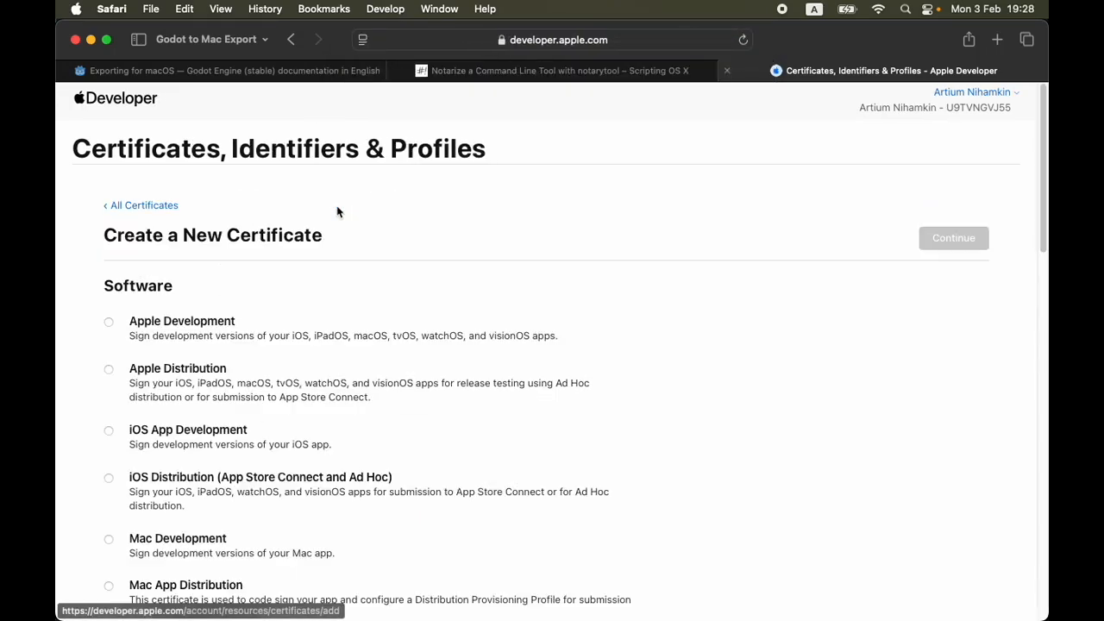
Choose Developer ID Application as the new certificate's type and continue to the intermediary selection
{"action": "scroll", "coordinate": [379, 267], "scroll_direction": "down", "scroll_amount": 5}
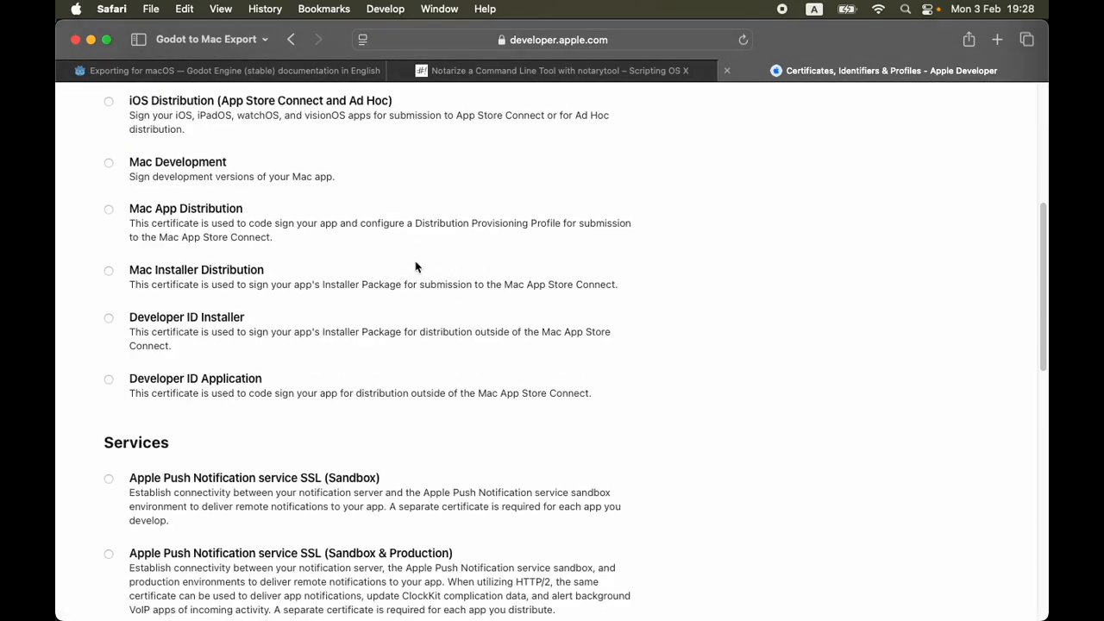
{"action": "scroll", "coordinate": [415, 280], "scroll_direction": "up", "scroll_amount": 1}
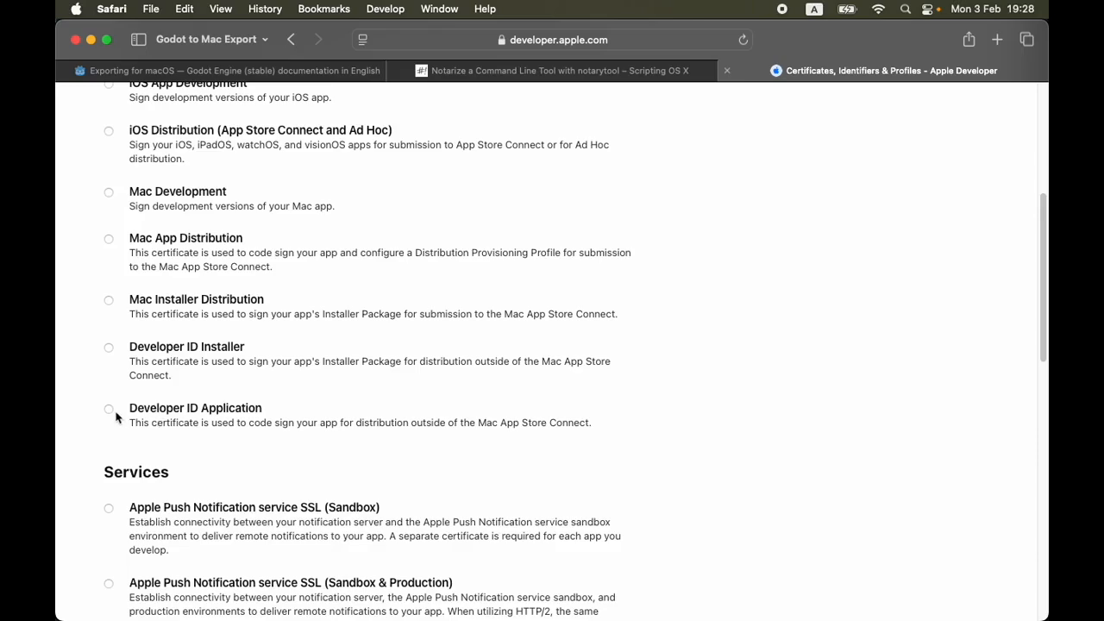
{"action": "left_click", "coordinate": [185, 410]}
{"action": "scroll", "coordinate": [872, 267], "scroll_direction": "up", "scroll_amount": 10}
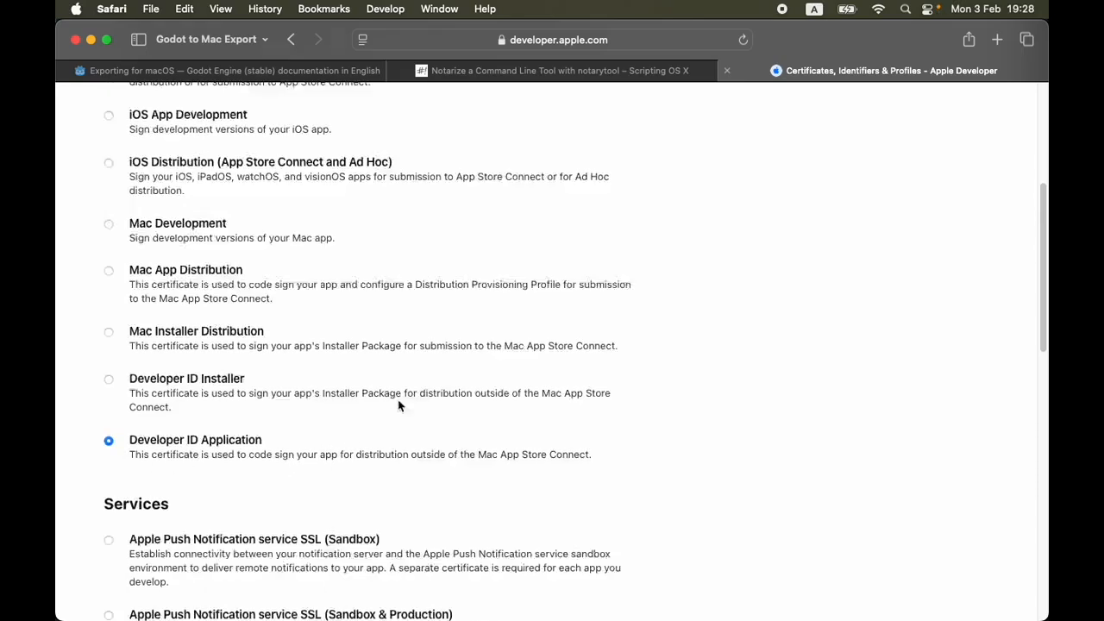
{"action": "left_click", "coordinate": [951, 242]}
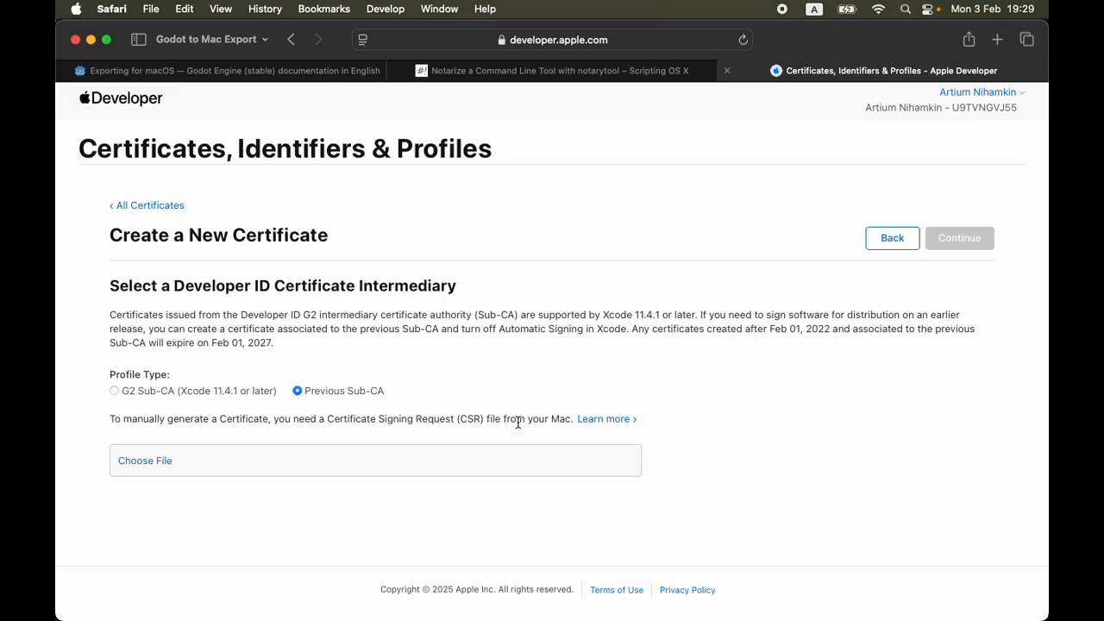
Examine the note about the Certificate Signing Request (CSR) file needed to generate the certificate manually
{"action": "left_click_drag", "start_coordinate": [326, 419], "coordinate": [482, 421]}
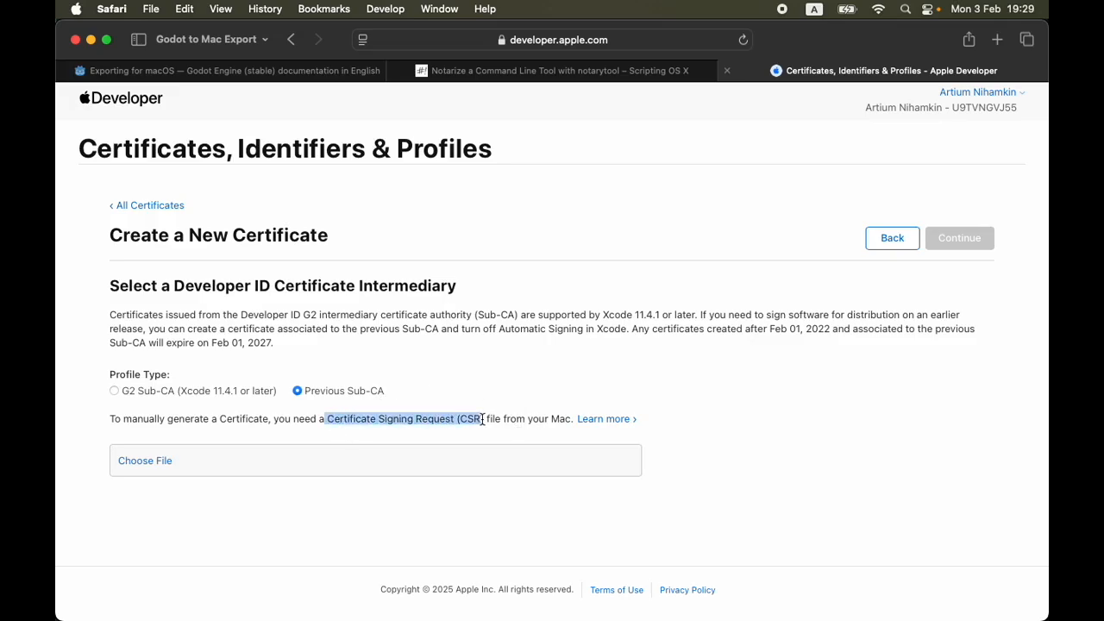
{"action": "left_click_drag", "start_coordinate": [482, 420], "coordinate": [484, 419]}
{"action": "left_click", "coordinate": [391, 436]}
{"action": "left_click_drag", "start_coordinate": [327, 420], "coordinate": [489, 417]}
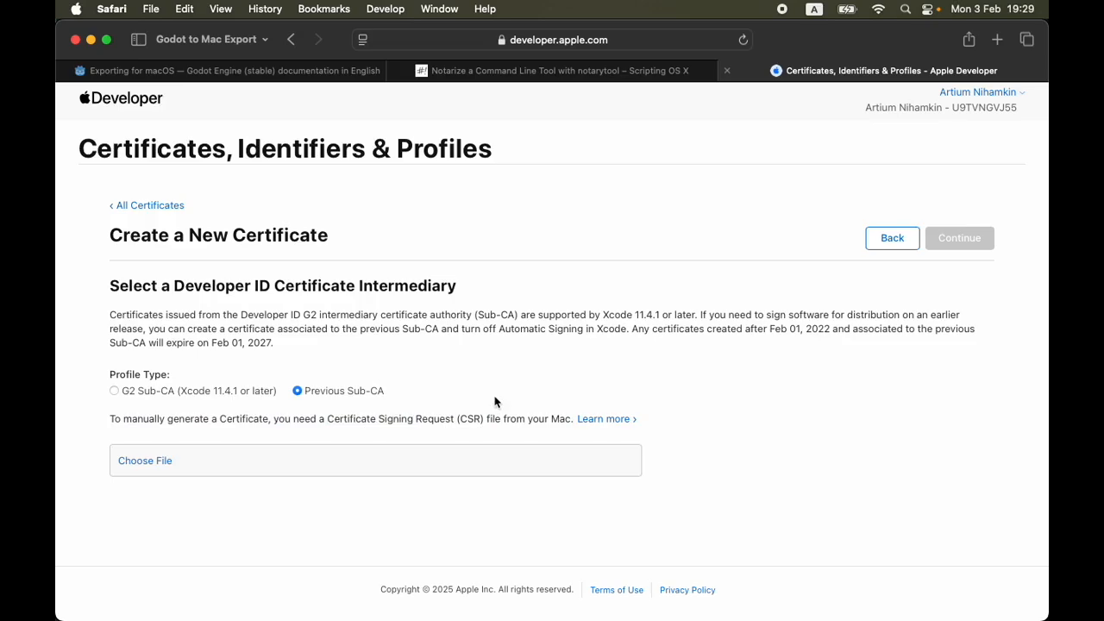
Launch Keychain Access rather than the Passwords app and dismiss its authentication request
{"action": "key", "text": "super+space"}
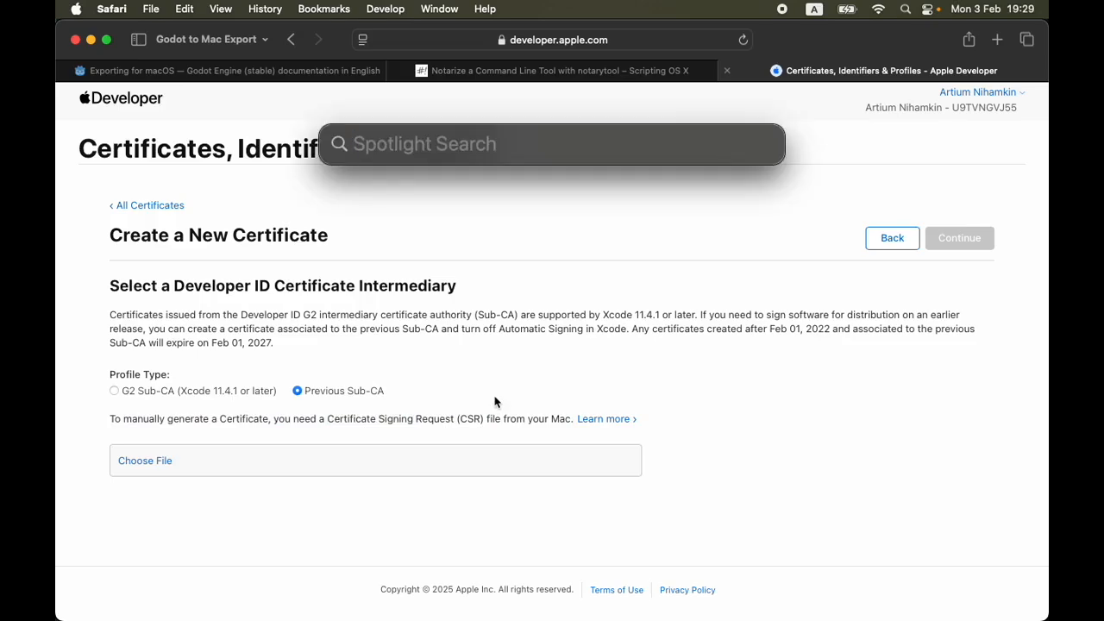
{"action": "type", "text": "keycha"}
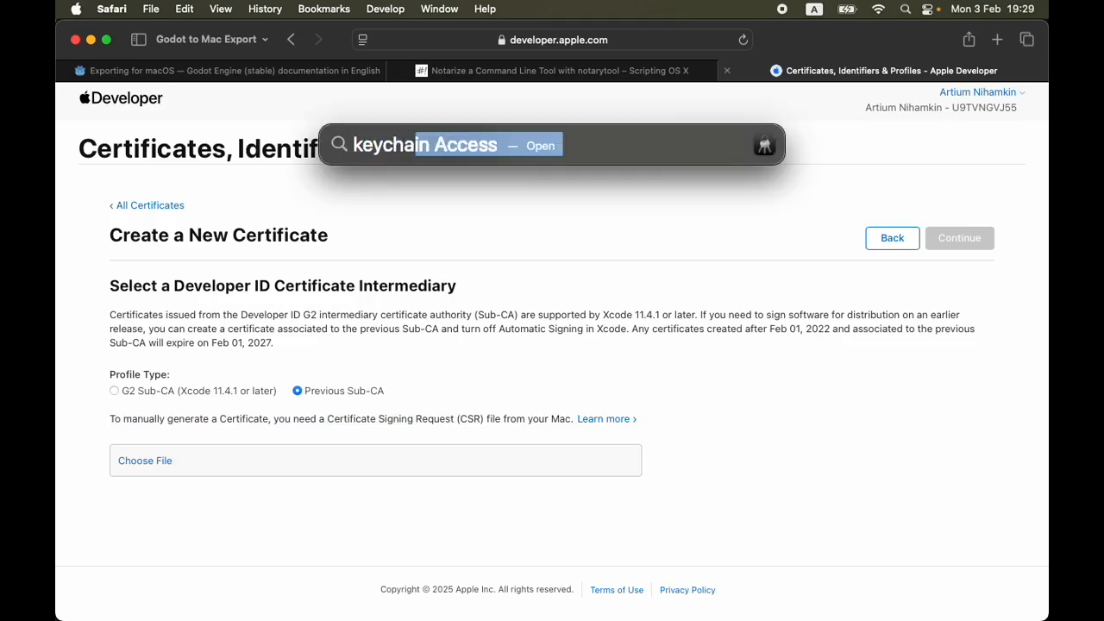
{"action": "key", "text": "Return"}
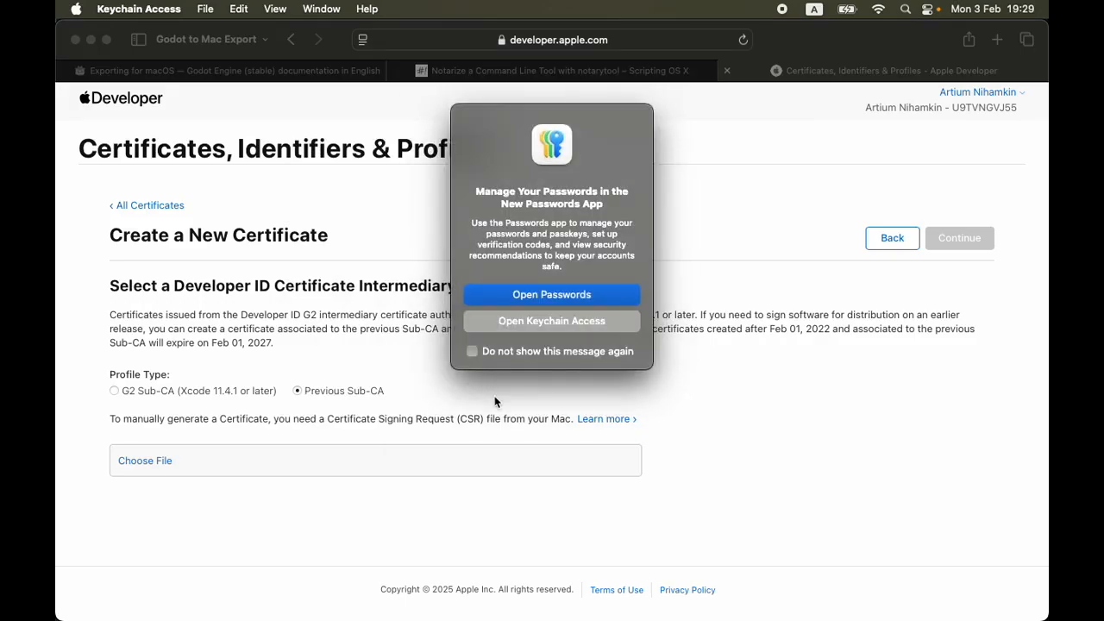
{"action": "left_click", "coordinate": [553, 322]}
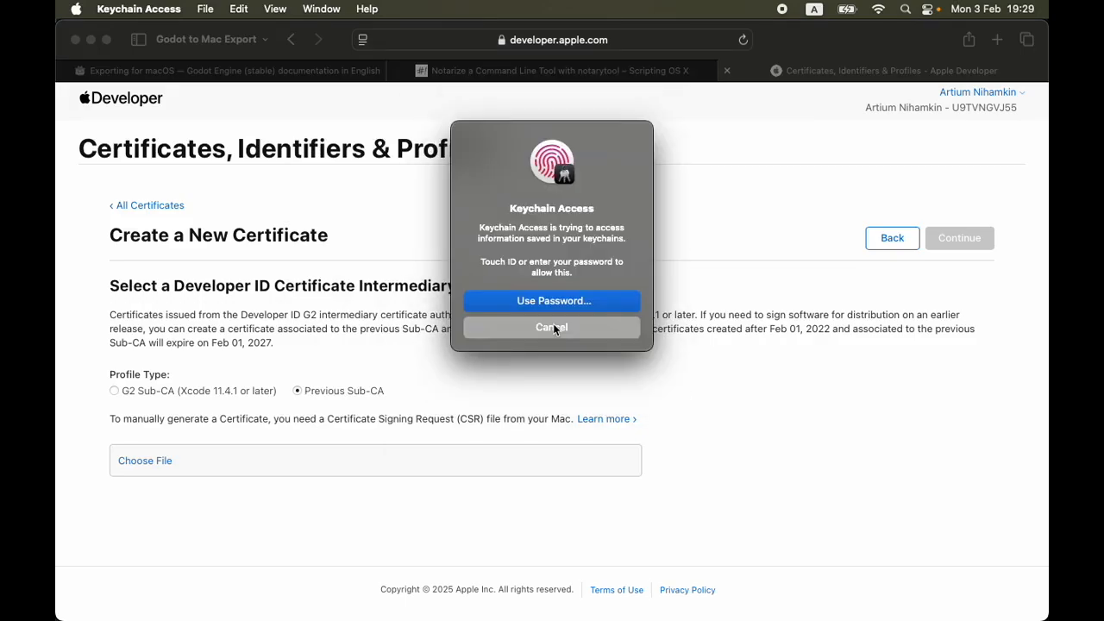
{"action": "left_click", "coordinate": [553, 327]}
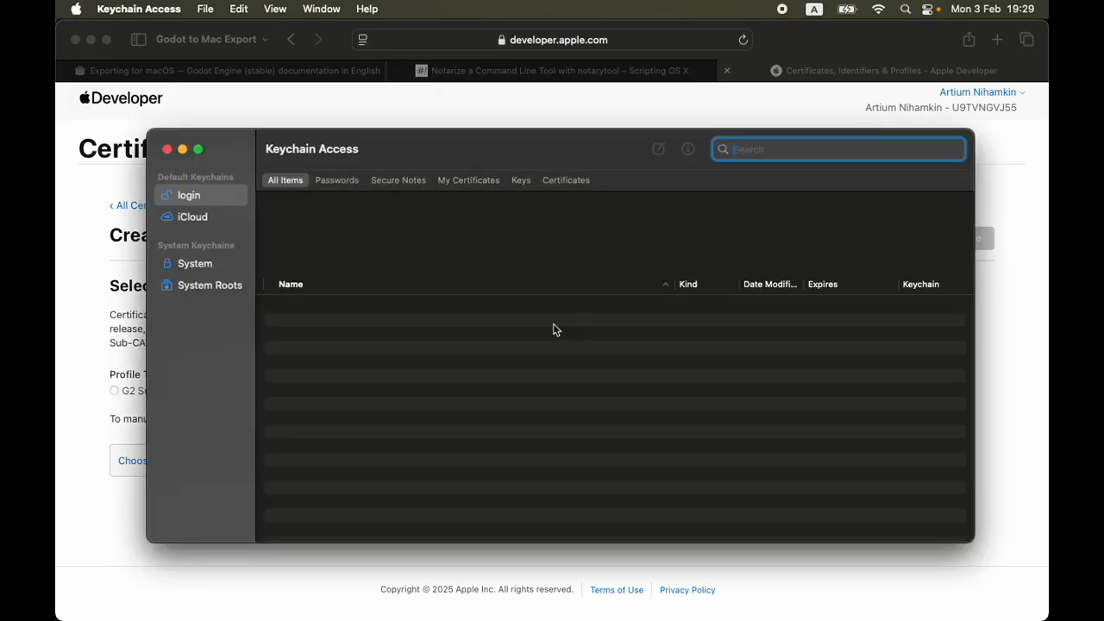
Start a certificate request from a certificate authority with Keychain Access's Certificate Assistant
{"action": "left_click", "coordinate": [207, 9]}
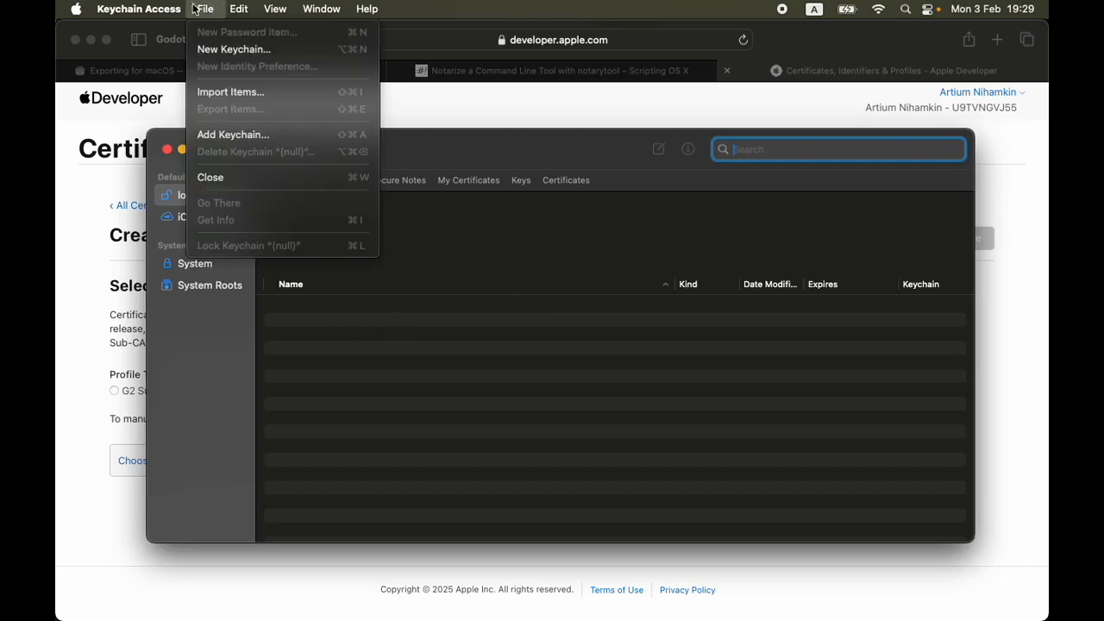
{"action": "mouse_move", "coordinate": [141, 13]}
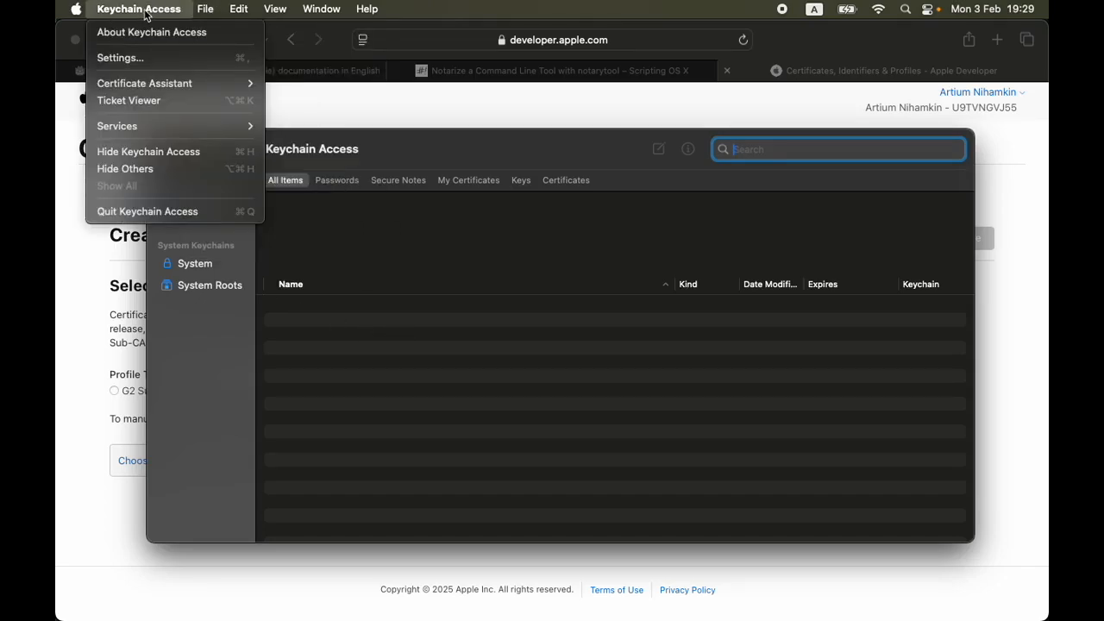
{"action": "mouse_move", "coordinate": [138, 86]}
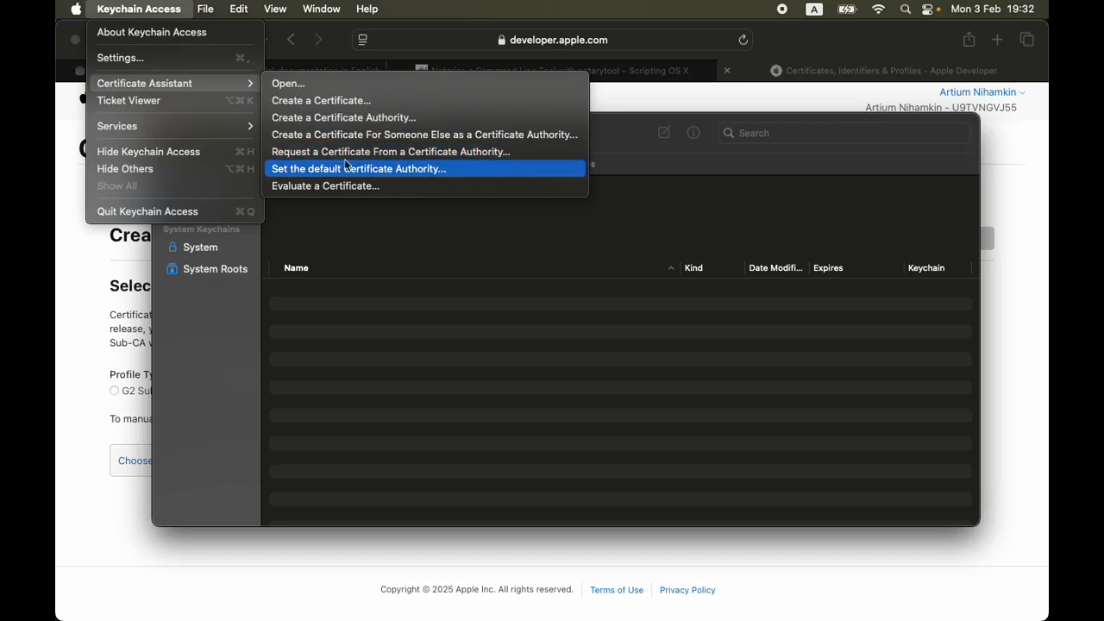
{"action": "left_click", "coordinate": [430, 153]}
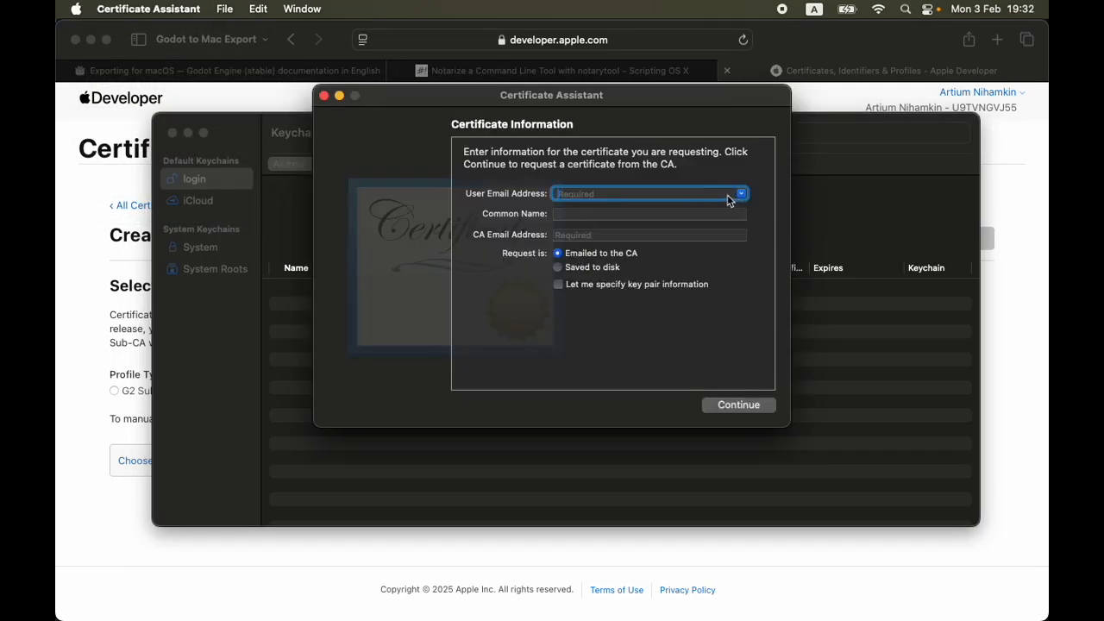
Fill in the user's email address, set the common name to Test, have the request saved to disk and continue
{"action": "key", "text": "Tab"}
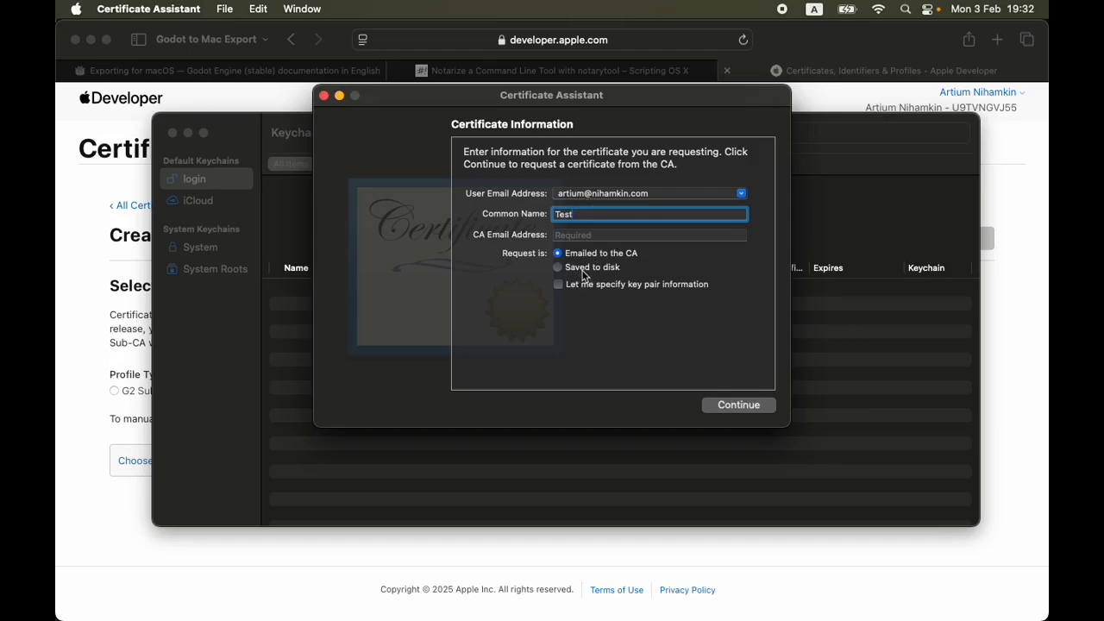
{"action": "left_click", "coordinate": [583, 269]}
{"action": "left_click", "coordinate": [736, 407]}
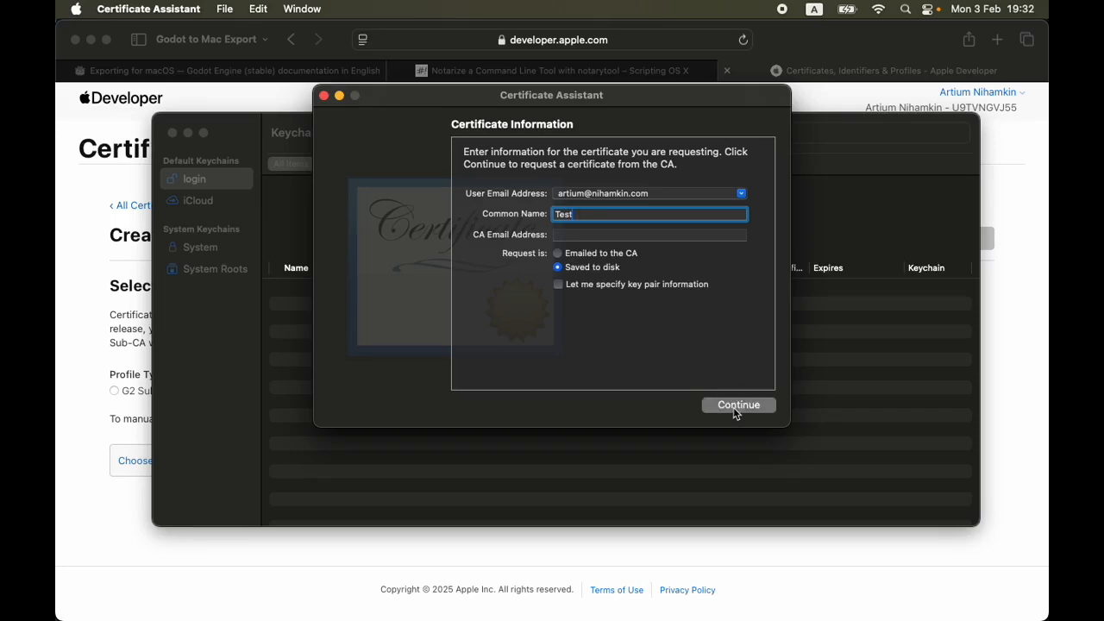
{"action": "left_click", "coordinate": [573, 270]}
{"action": "left_click", "coordinate": [639, 265]}
{"action": "left_click", "coordinate": [656, 265]}
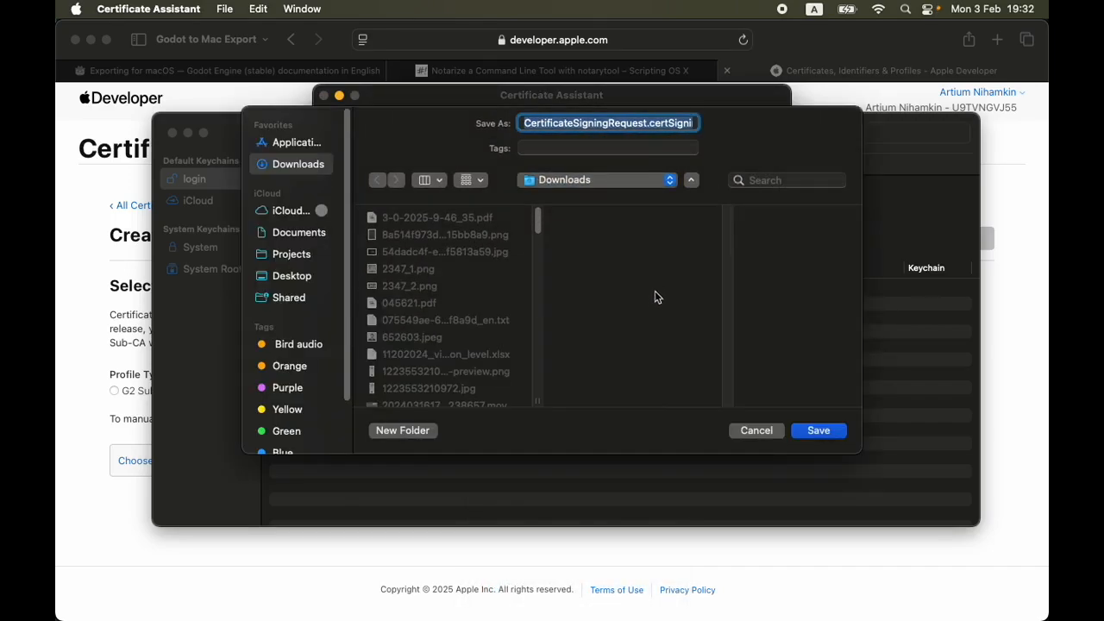
Save the certificate signing request in the Godot to macOS Export folder inside Projects > Hackathons
{"action": "left_click", "coordinate": [301, 258]}
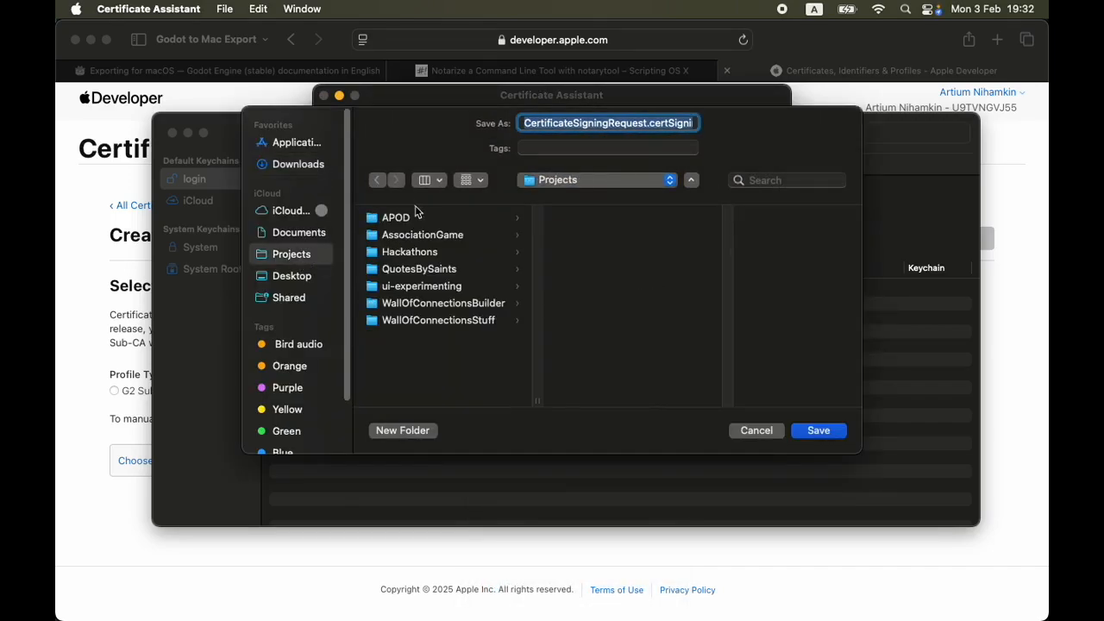
{"action": "left_click", "coordinate": [440, 251]}
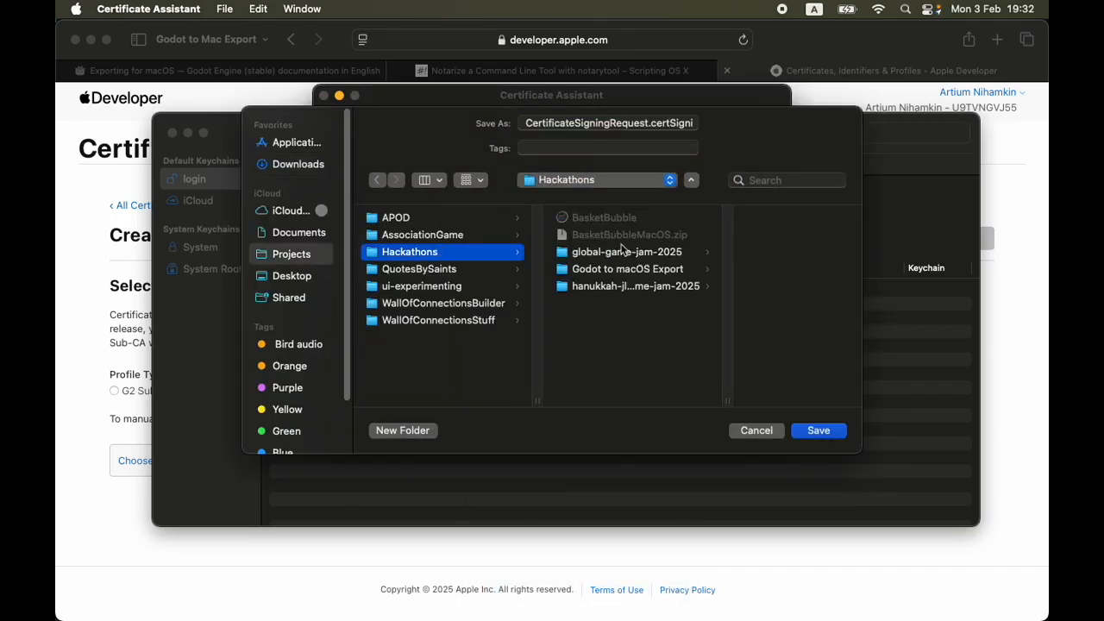
{"action": "left_click", "coordinate": [627, 271]}
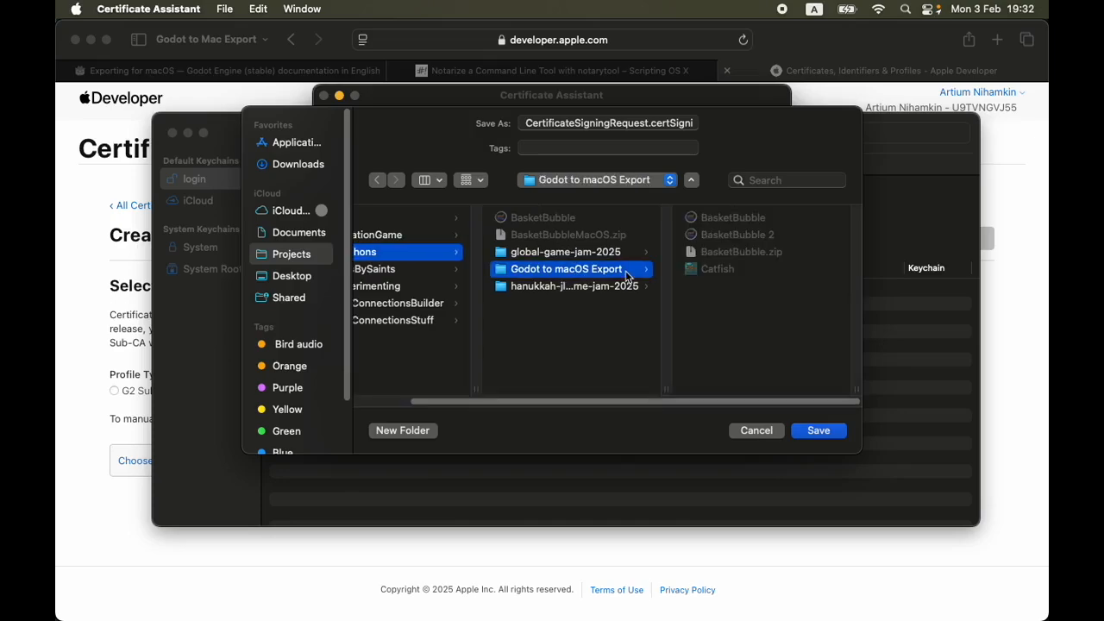
{"action": "left_click", "coordinate": [819, 430]}
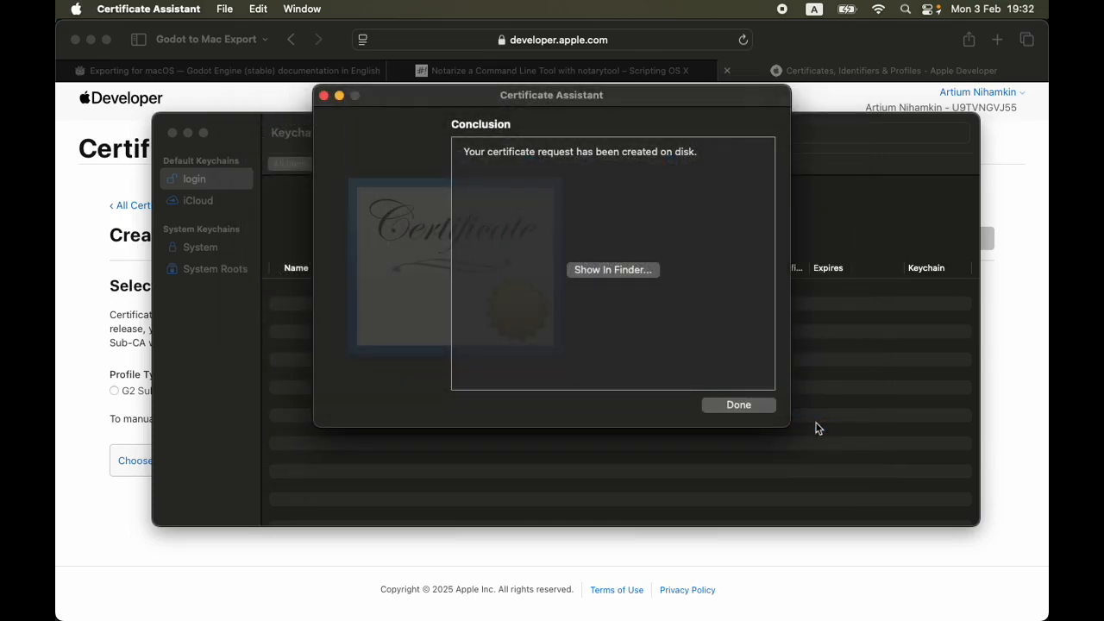
Reveal the saved certificate signing request in Finder and move its icon beside BasketBubble 2
{"action": "left_click", "coordinate": [630, 270]}
{"action": "left_click_drag", "start_coordinate": [789, 181], "coordinate": [796, 280]}
{"action": "left_click_drag", "start_coordinate": [701, 232], "coordinate": [750, 285]}
{"action": "left_click", "coordinate": [837, 329]}
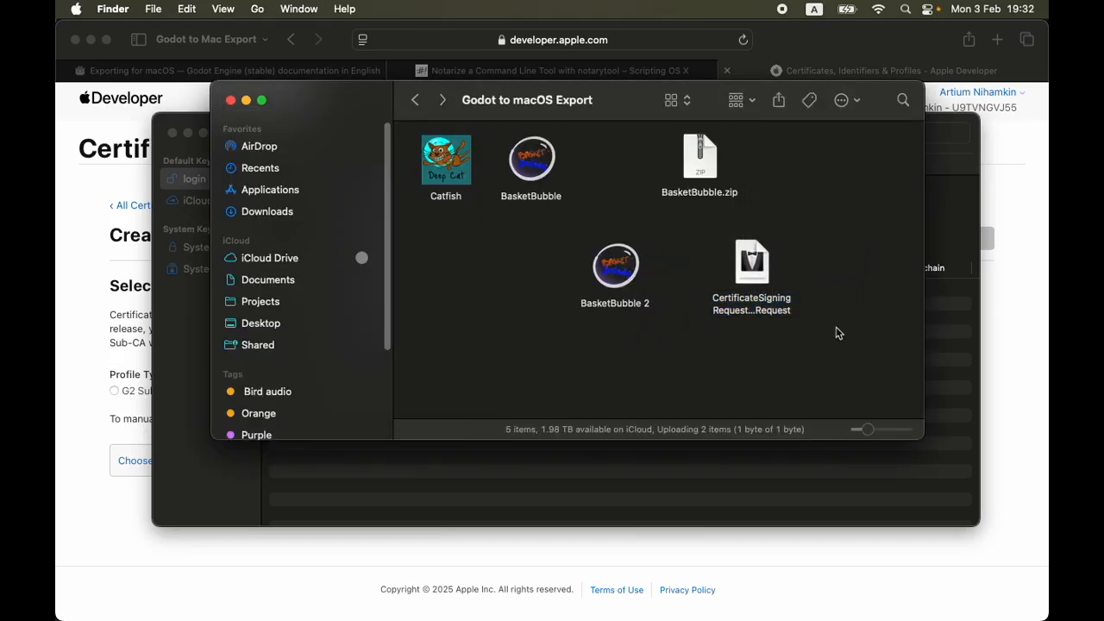
Close Keychain Access, add CertificateSigningRequest.certSigningRequest to the new-certificate form in Safari and continue
{"action": "left_click", "coordinate": [172, 134]}
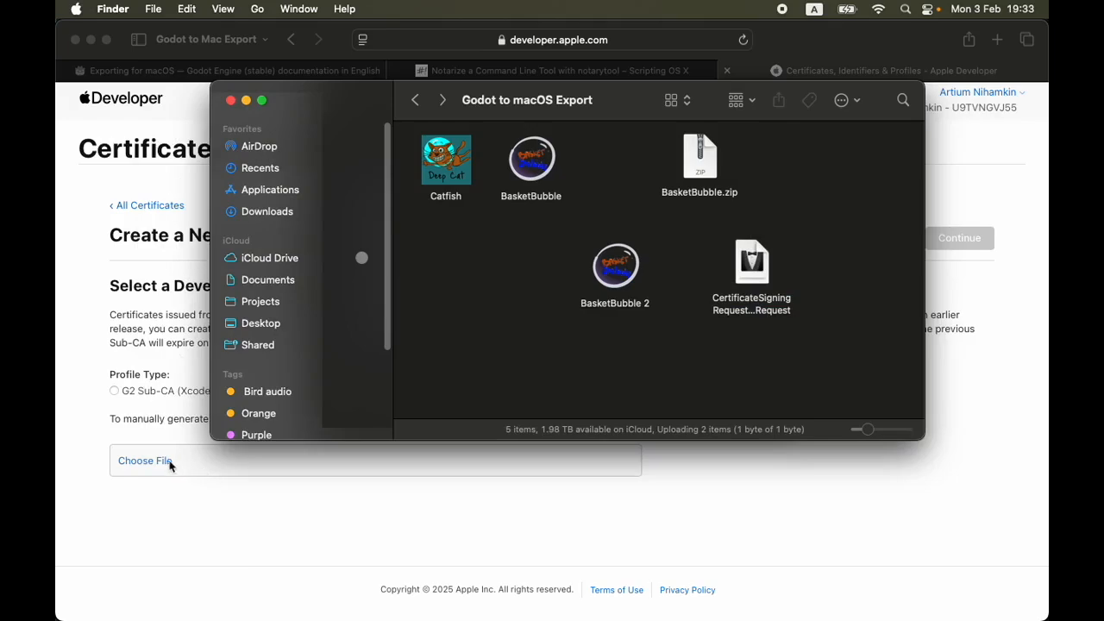
{"action": "left_click_drag", "start_coordinate": [754, 290], "coordinate": [147, 459]}
{"action": "left_click", "coordinate": [735, 384]}
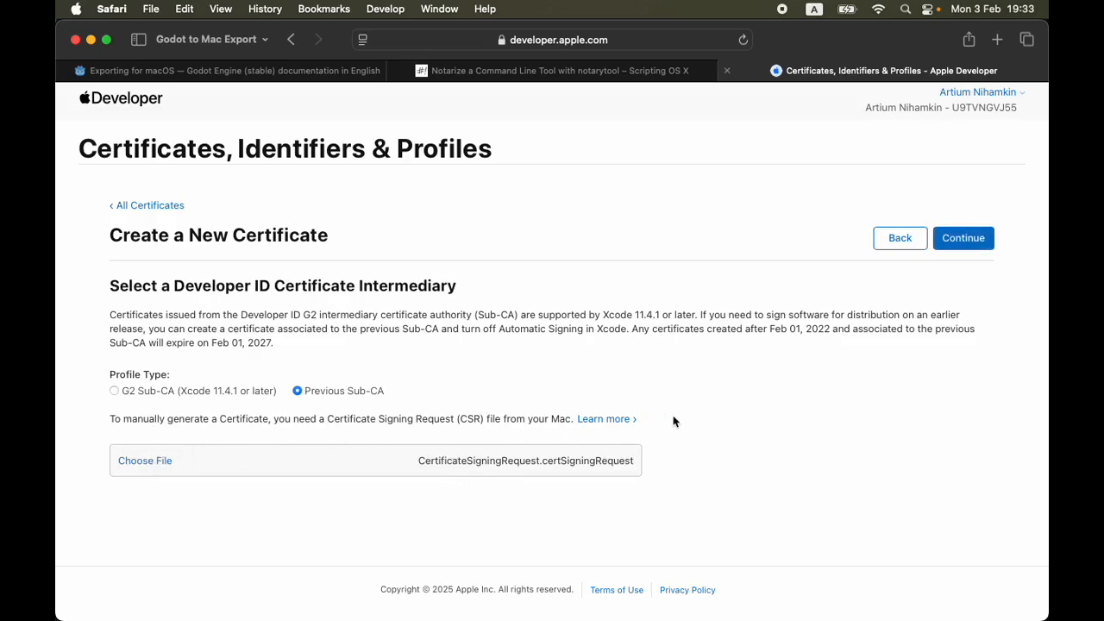
{"action": "left_click", "coordinate": [965, 242]}
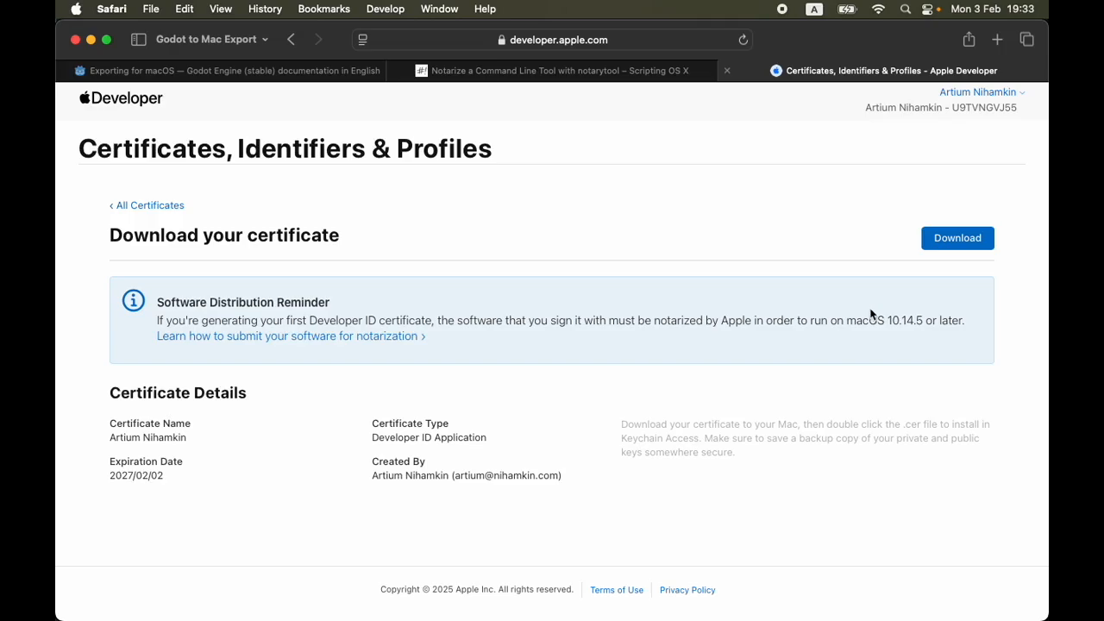
Download the Developer ID Application certificate and open developerID_application-2.cer from the downloads
{"action": "left_click", "coordinate": [954, 247]}
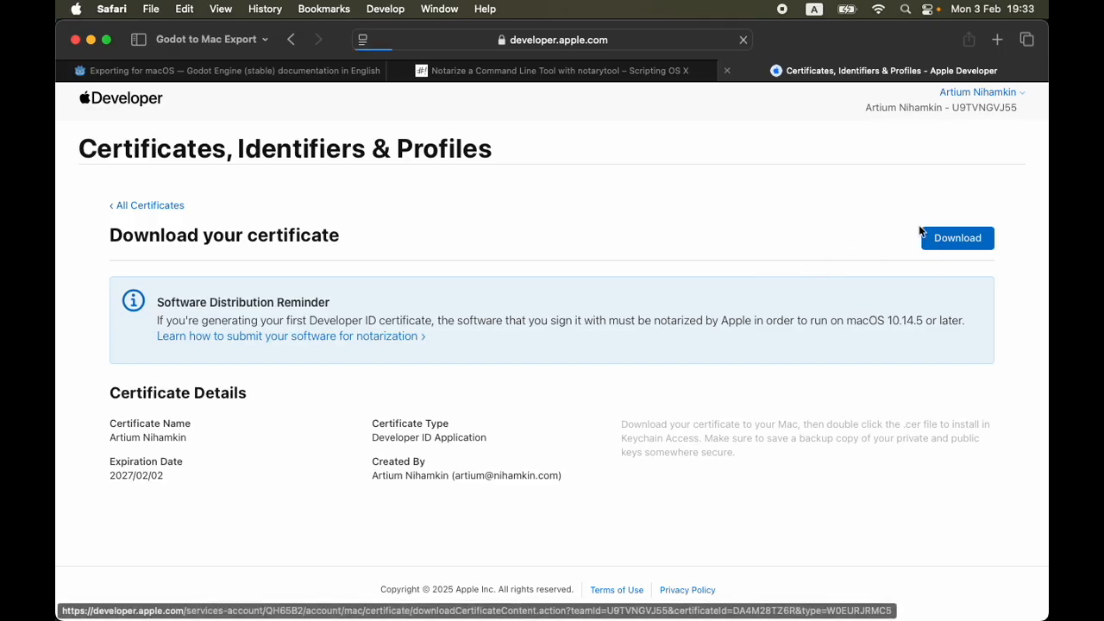
{"action": "left_click", "coordinate": [940, 40]}
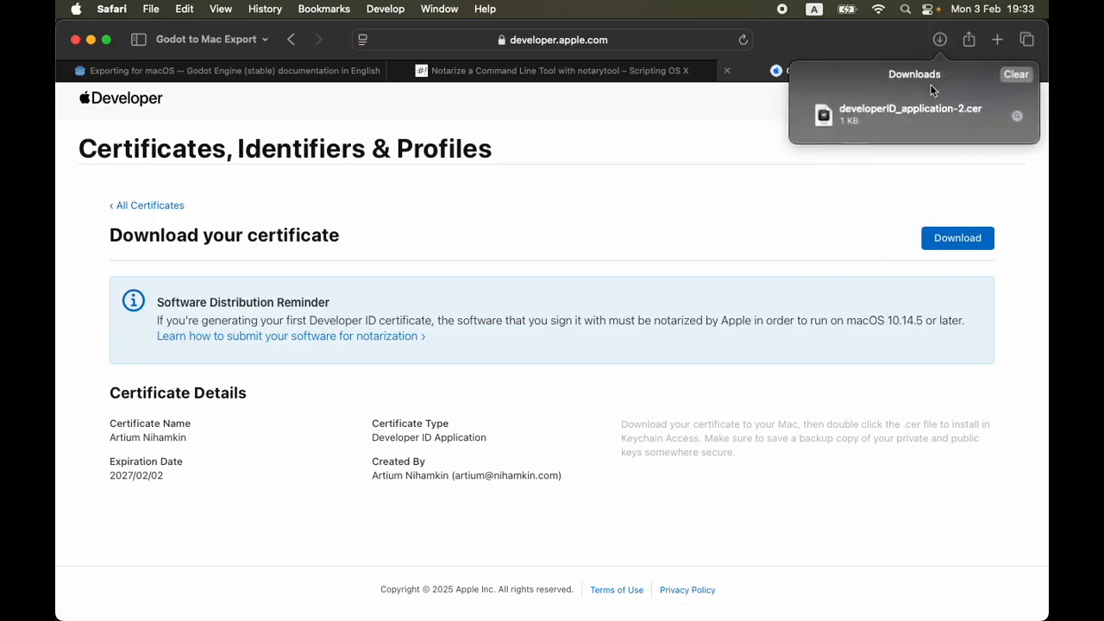
{"action": "left_click", "coordinate": [943, 113]}
{"action": "double_click", "coordinate": [919, 112]}
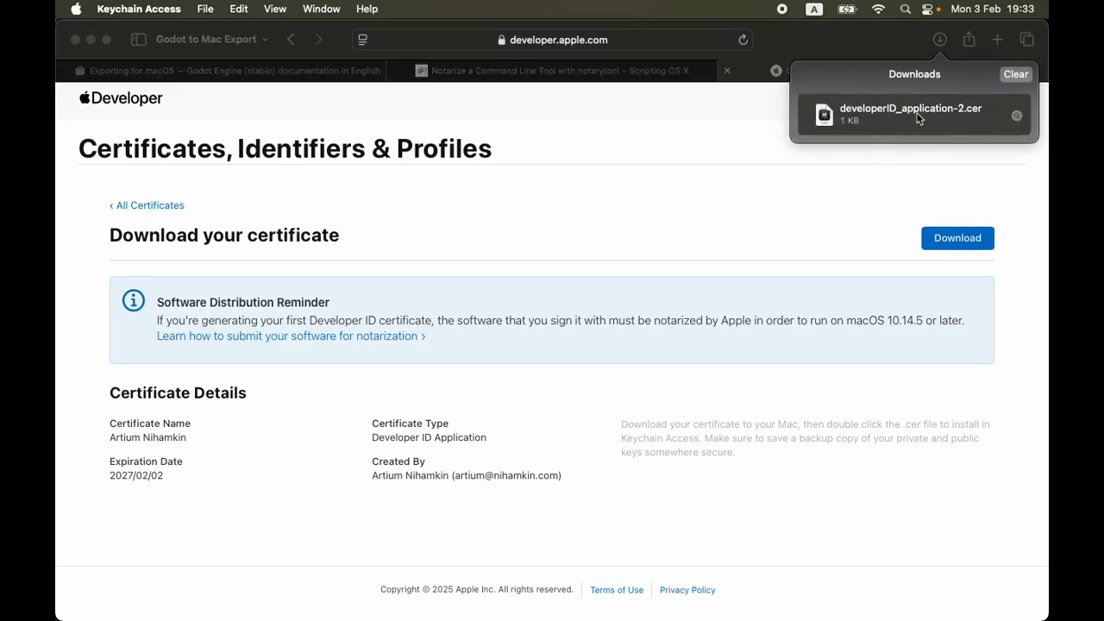
{"action": "left_click", "coordinate": [915, 110]}
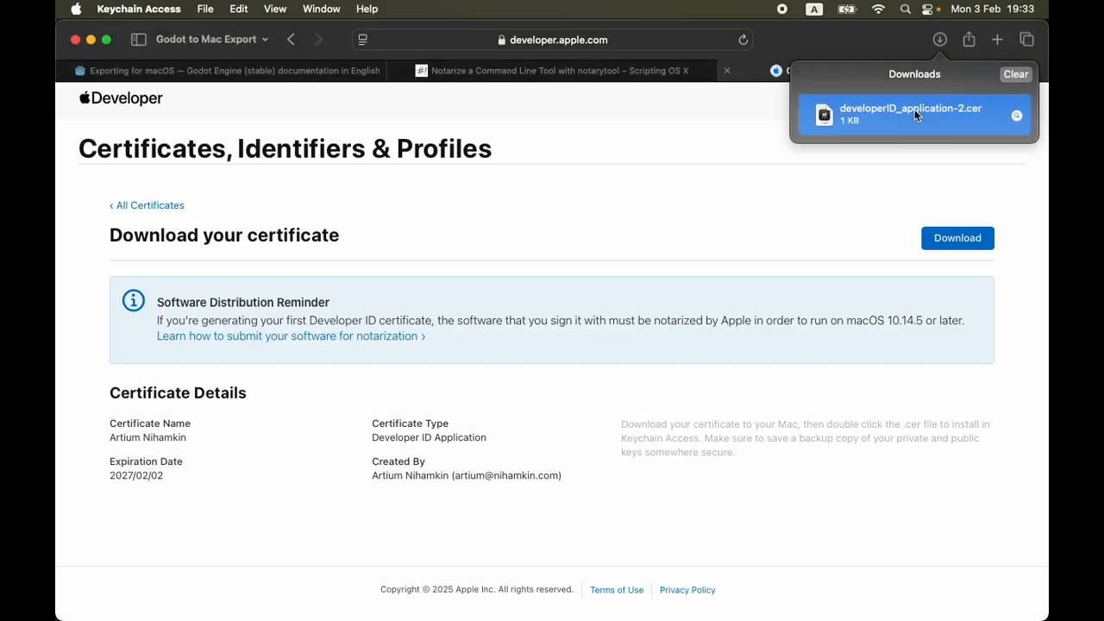
{"action": "right_click", "coordinate": [912, 109]}
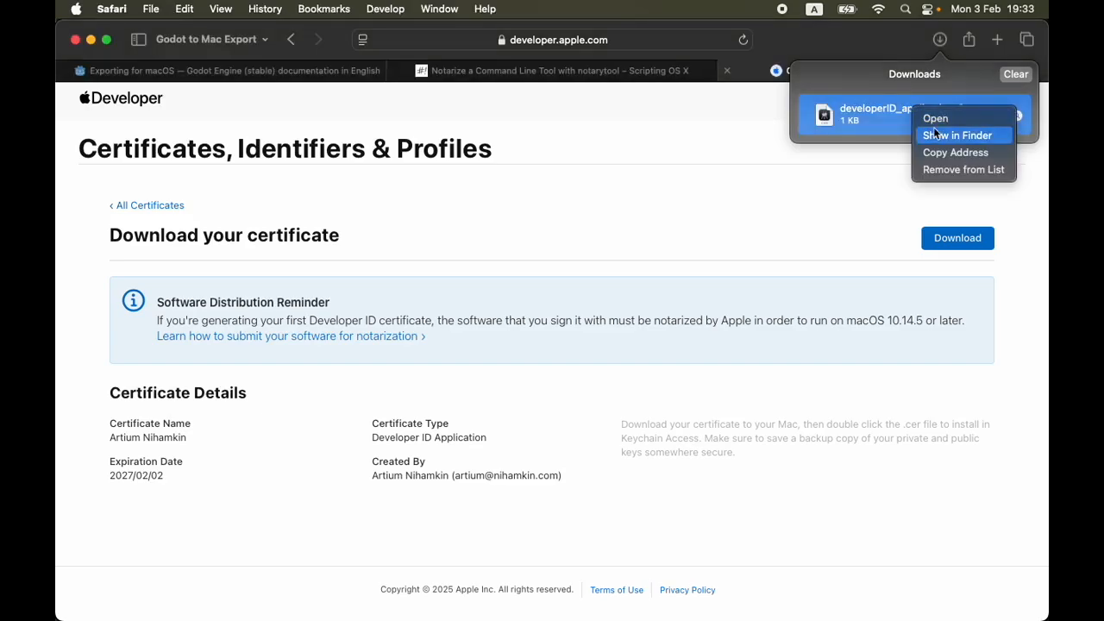
{"action": "left_click", "coordinate": [935, 119]}
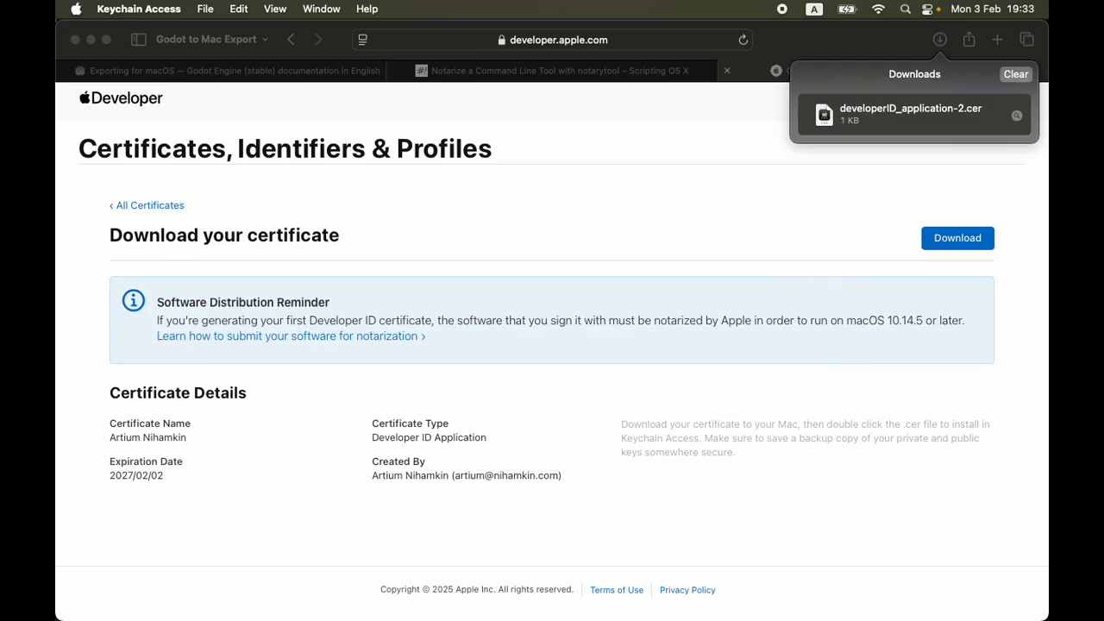
Finish the Certificate Assistant, reopen the downloaded certificate in Keychain Access and list the login keychain's items
{"action": "key", "text": "super+Tab"}
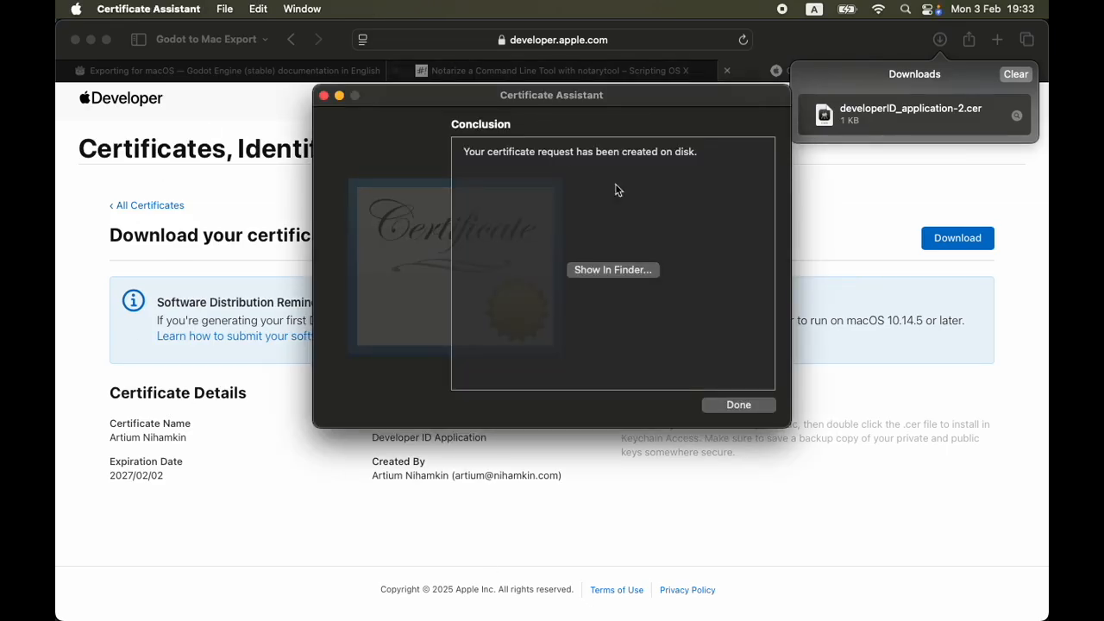
{"action": "left_click", "coordinate": [736, 406]}
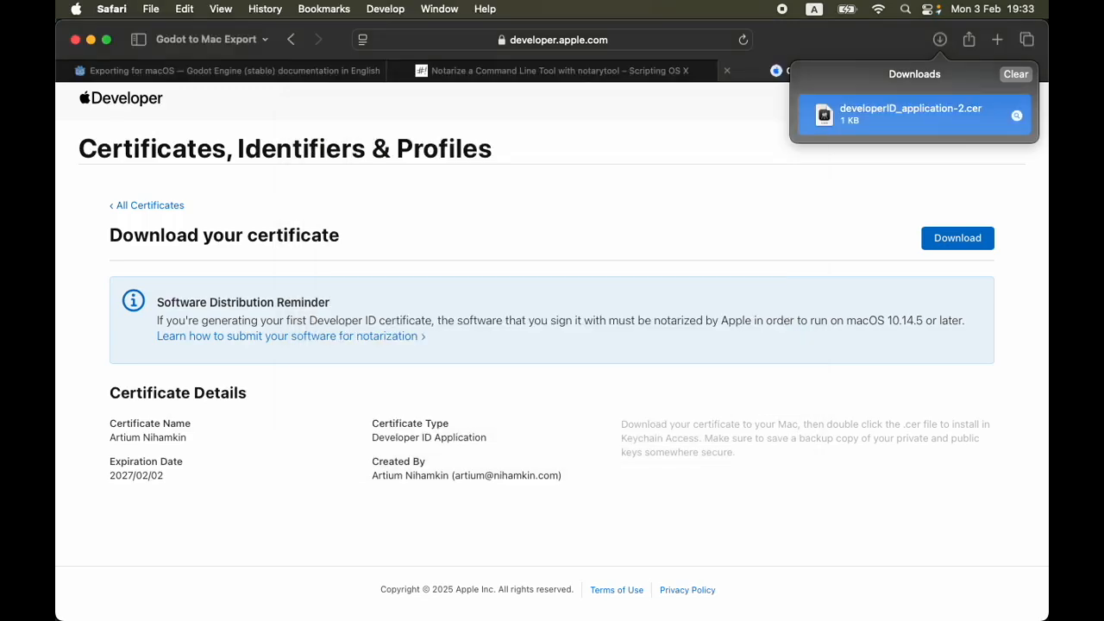
{"action": "double_click", "coordinate": [911, 114]}
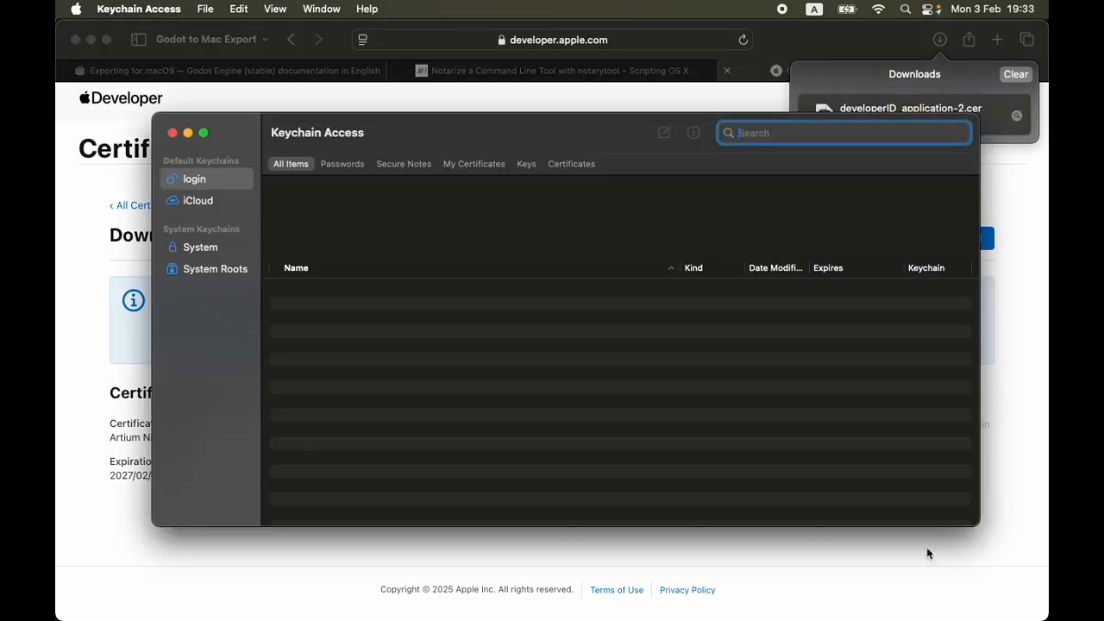
{"action": "double_click", "coordinate": [926, 113]}
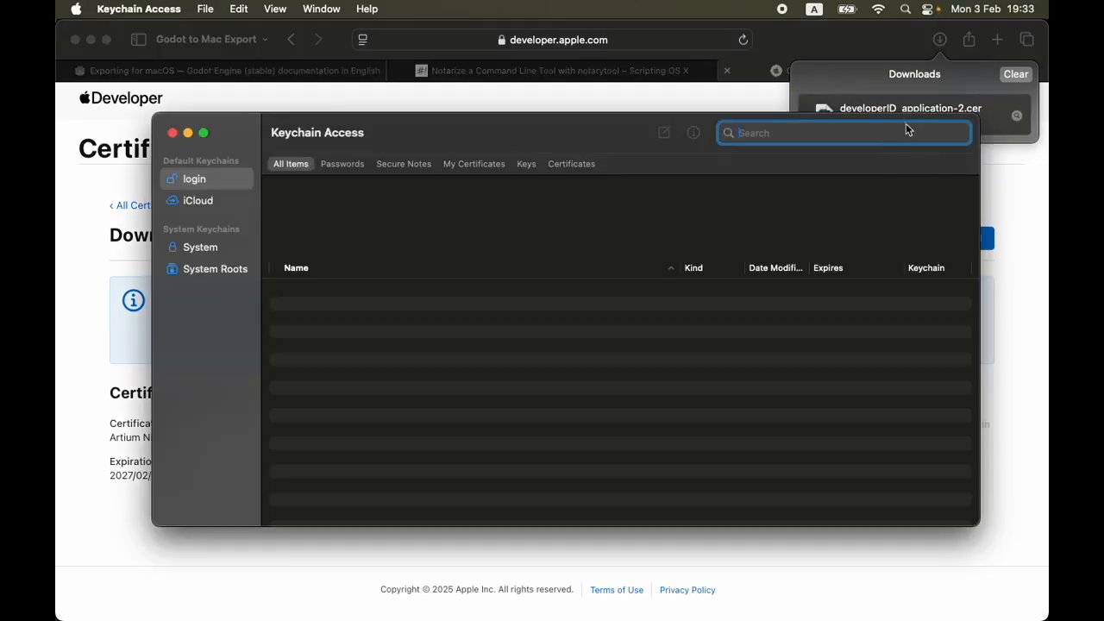
{"action": "left_click_drag", "start_coordinate": [656, 123], "coordinate": [690, 164]}
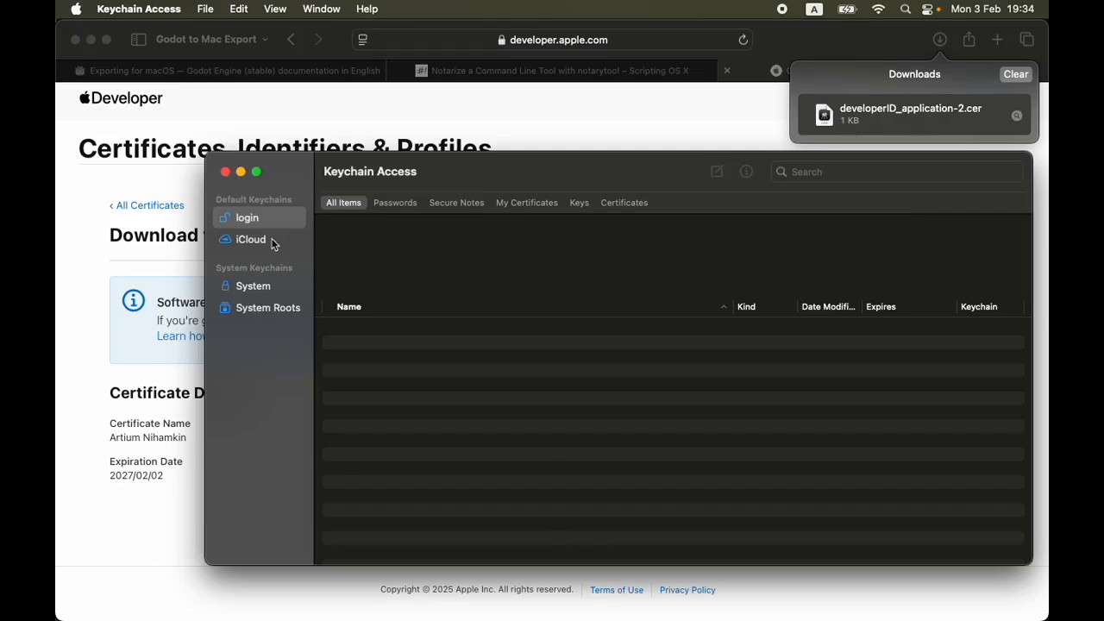
{"action": "left_click", "coordinate": [252, 238]}
{"action": "left_click", "coordinate": [250, 218]}
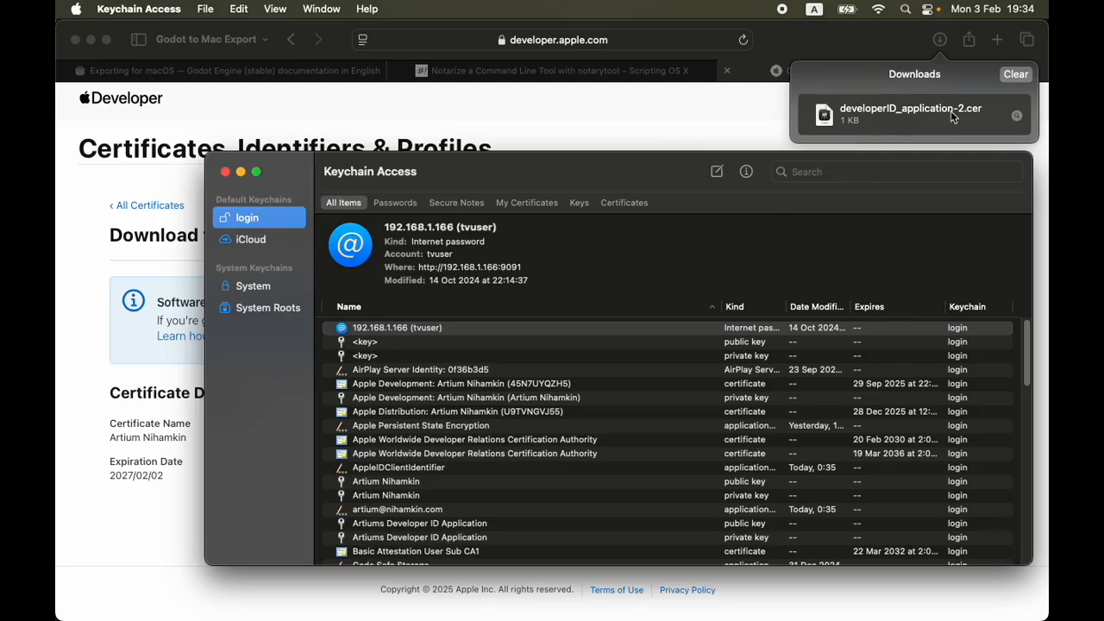
Dismiss Safari's downloads list, return to Keychain Access and search its items for "developer"
{"action": "left_click", "coordinate": [947, 45]}
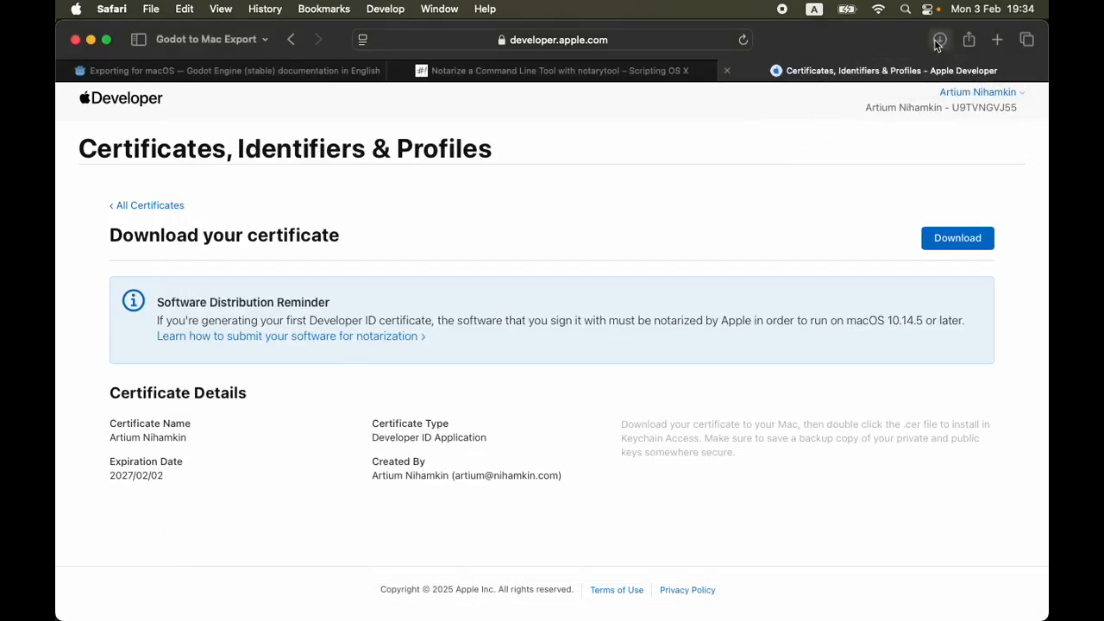
{"action": "key", "text": "super+Tab"}
{"action": "left_click_drag", "start_coordinate": [490, 173], "coordinate": [420, 116]}
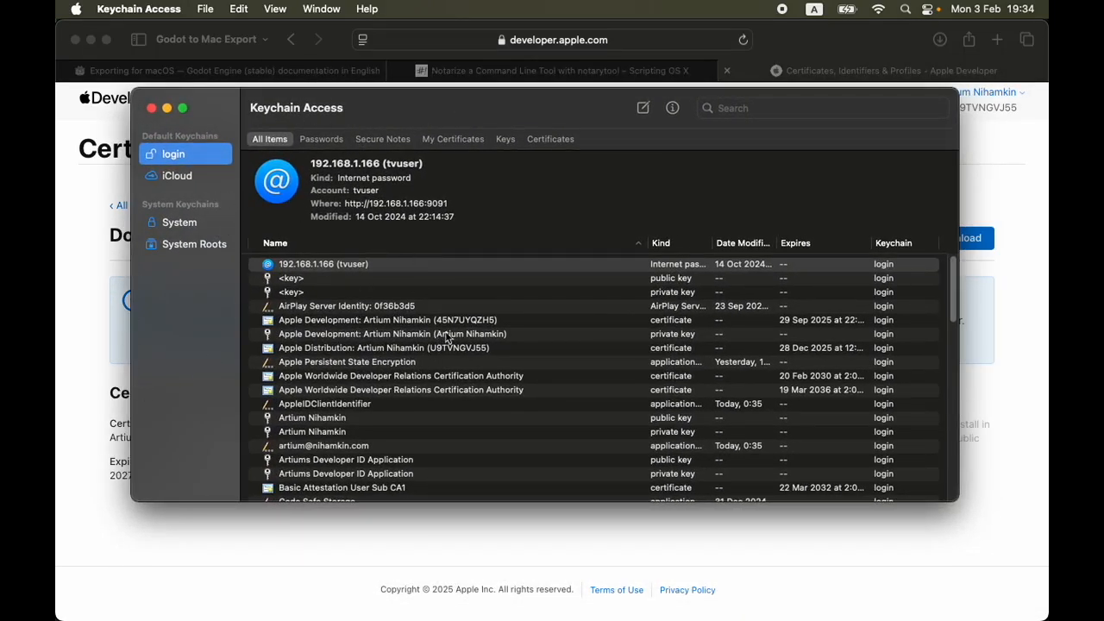
{"action": "left_click", "coordinate": [763, 107]}
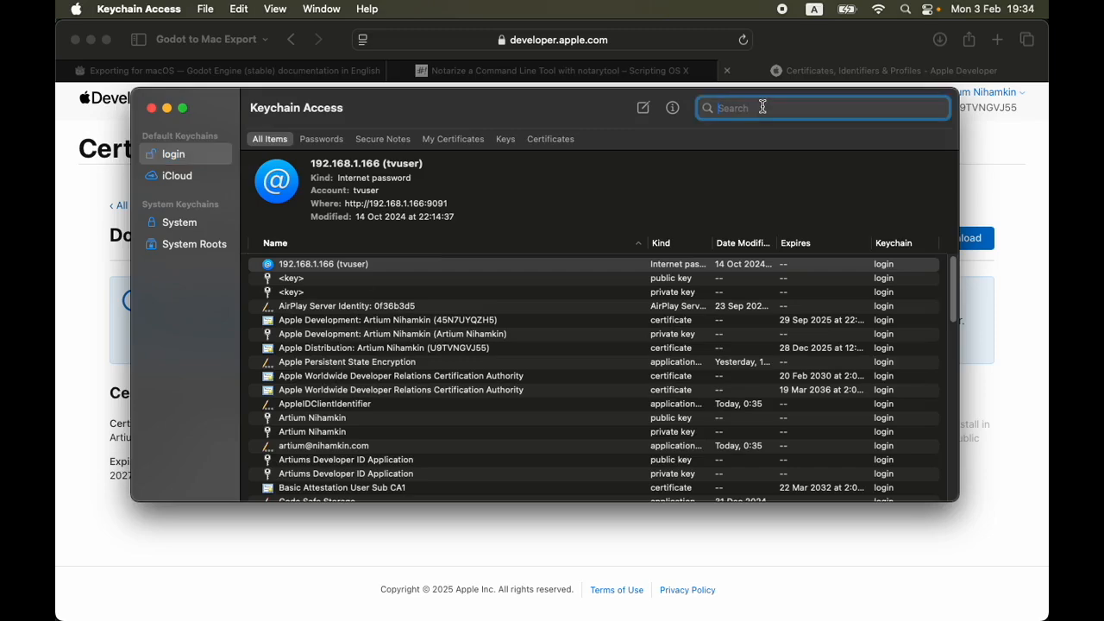
{"action": "type", "text": "devc"}
{"action": "key", "text": "BackSpace"}
{"action": "type", "text": "el"}
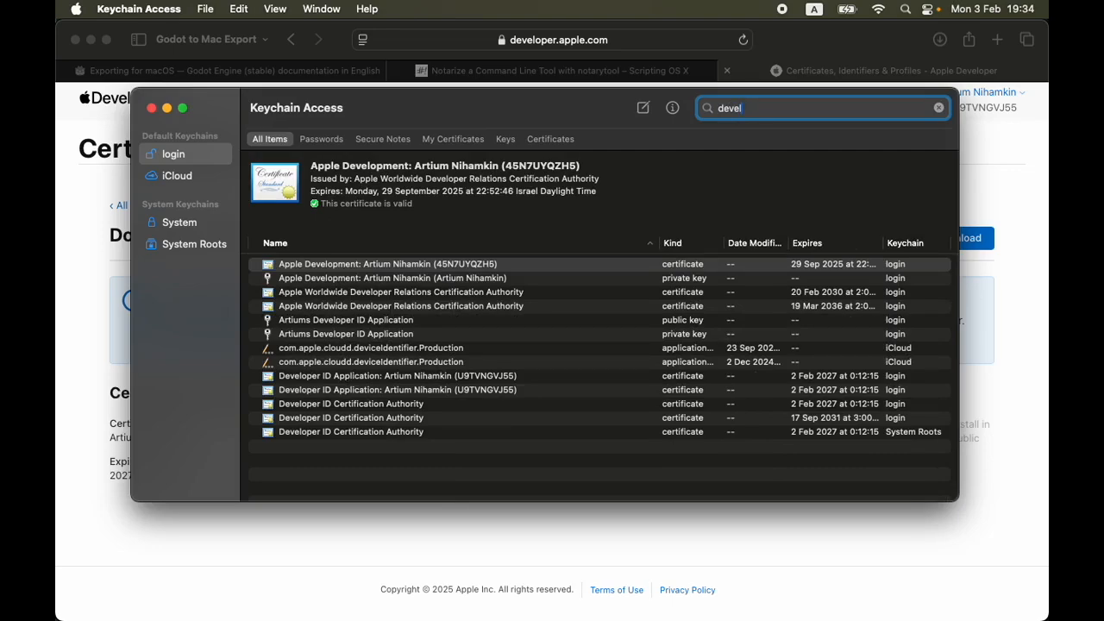
{"action": "type", "text": "opment"}
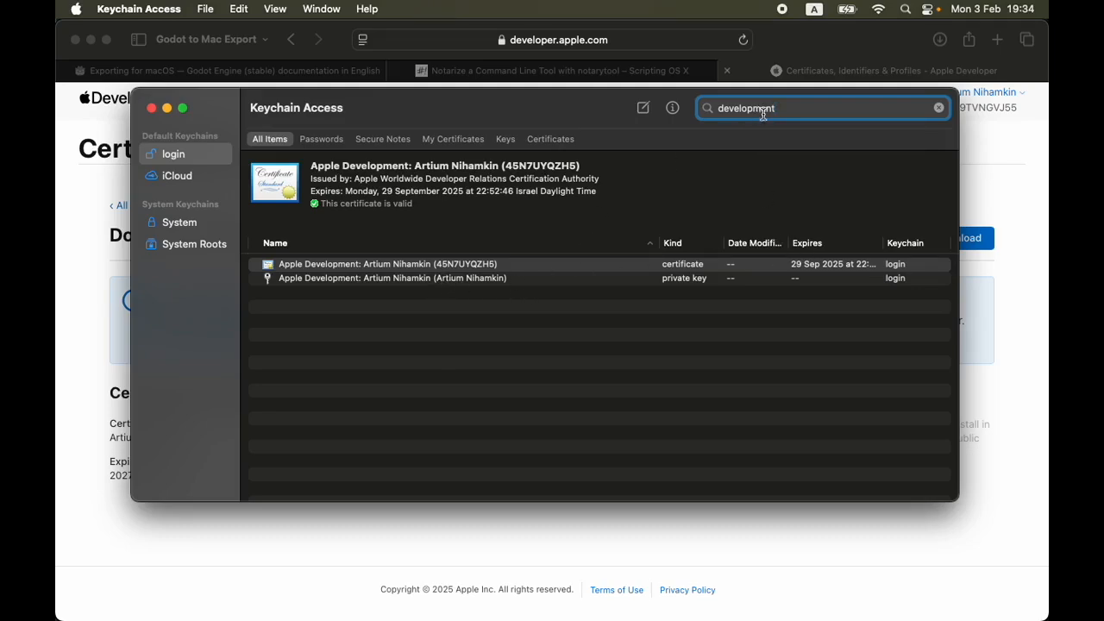
{"action": "key", "text": "BackSpace"}
{"action": "key", "text": "BackSpace"}
{"action": "type", "text": "per"}
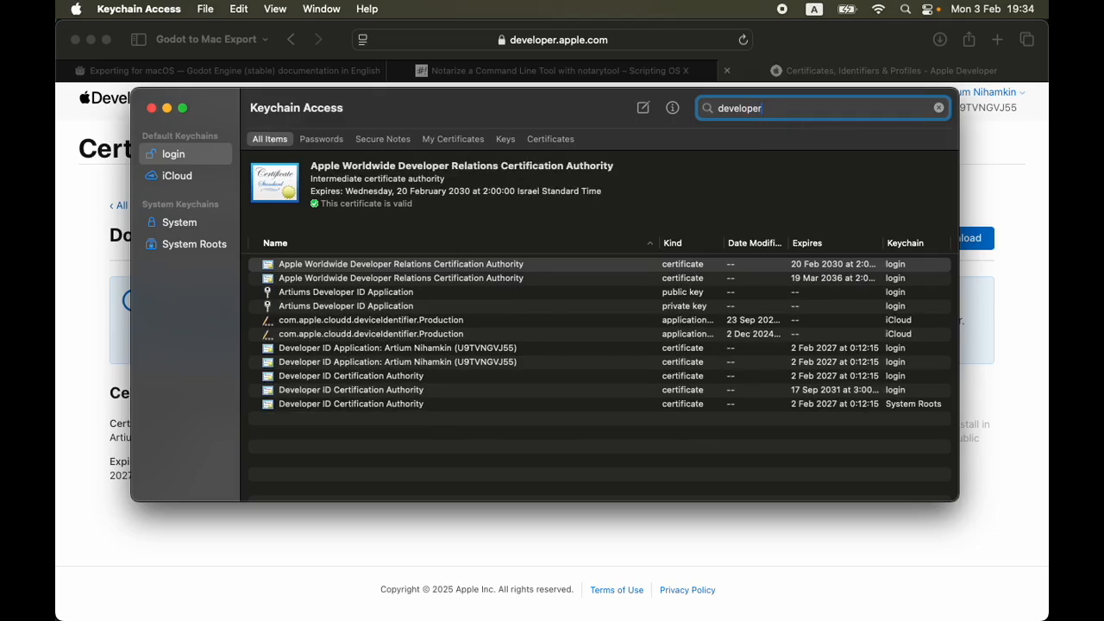
Compare the details of the two Developer ID Application certificates in the keychain search results
{"action": "left_click", "coordinate": [472, 348]}
{"action": "left_click", "coordinate": [478, 362]}
{"action": "left_click", "coordinate": [477, 348]}
{"action": "left_click", "coordinate": [479, 363]}
{"action": "left_click", "coordinate": [483, 349]}
{"action": "left_click", "coordinate": [488, 334]}
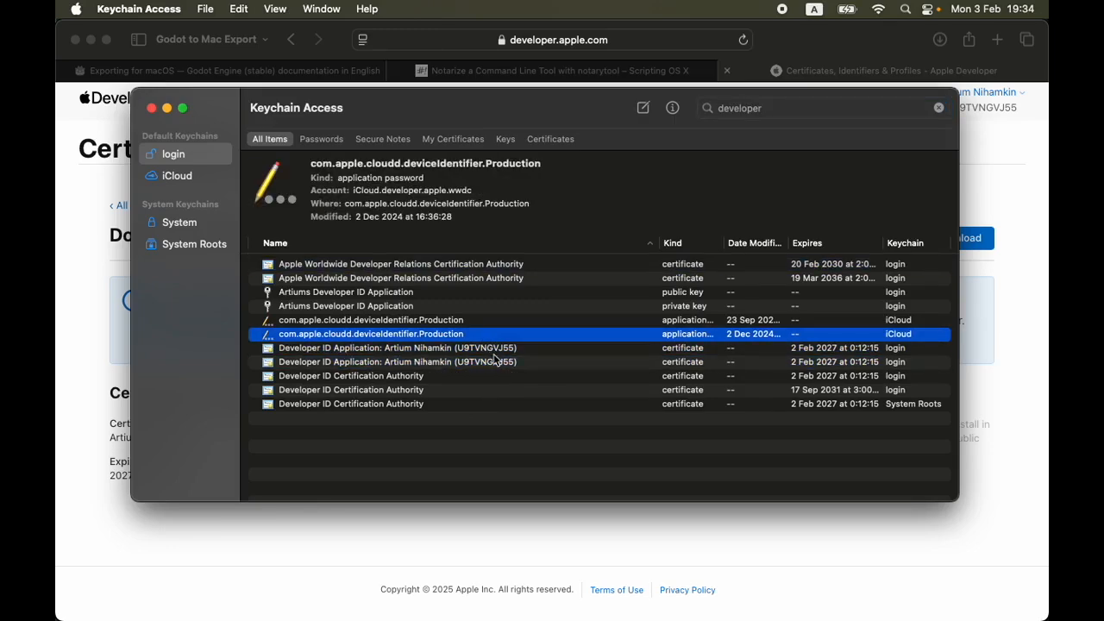
{"action": "left_click", "coordinate": [494, 350]}
Switch to Safari, view the list of all certificates and open the first Developer ID Application entry
{"action": "left_click", "coordinate": [1032, 282]}
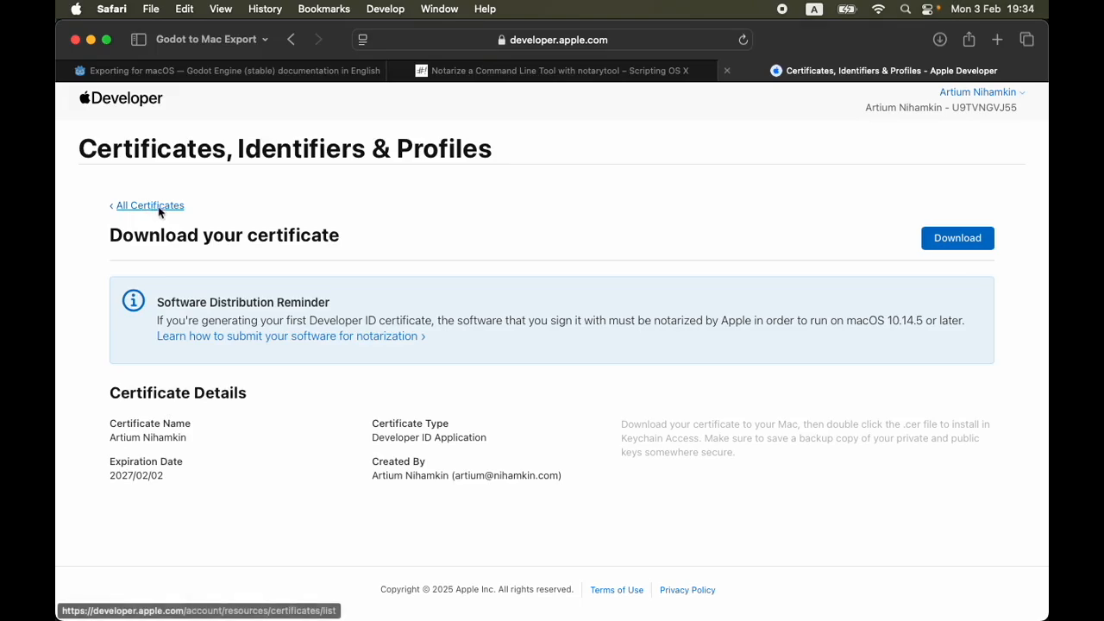
{"action": "left_click", "coordinate": [161, 209]}
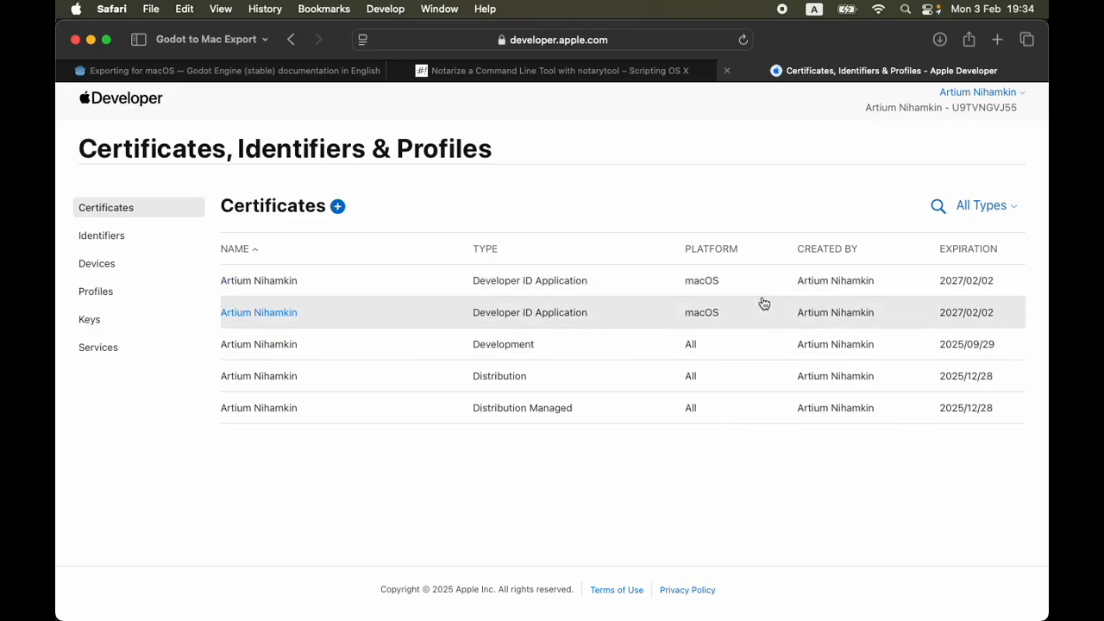
{"action": "left_click", "coordinate": [604, 287]}
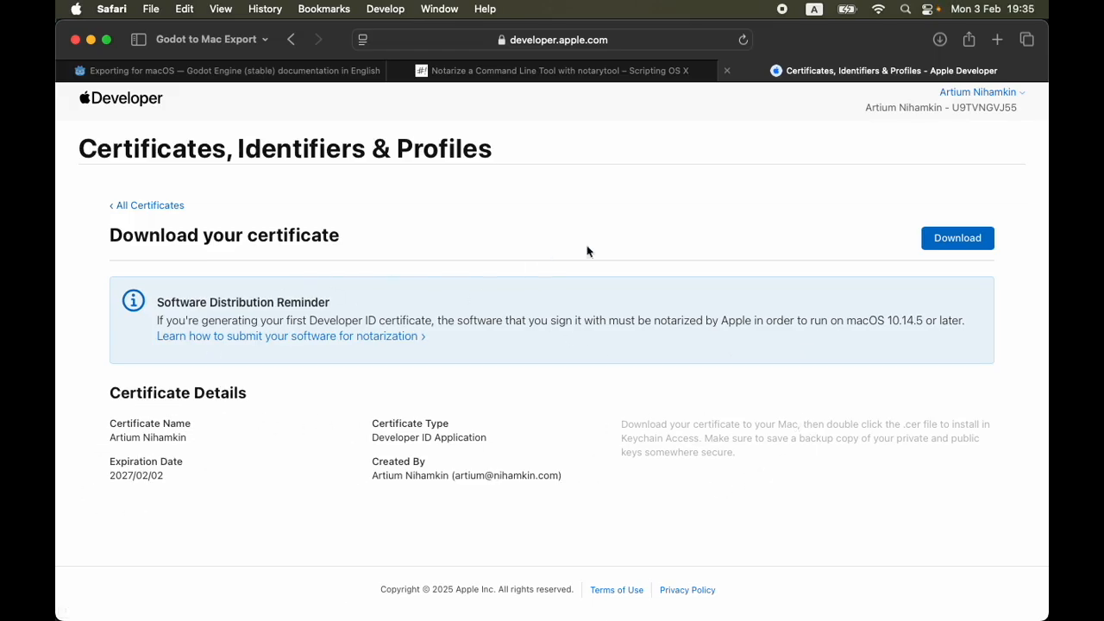
In Keychain Access, show the second Developer ID Application certificate's information and copy its common name
{"action": "key", "text": "super+Tab"}
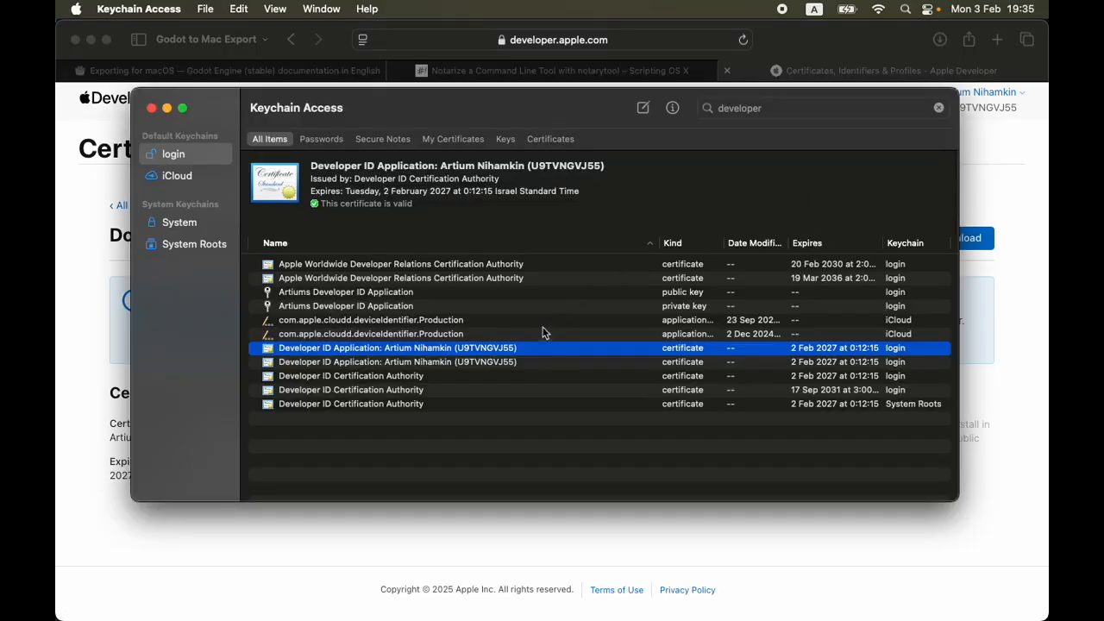
{"action": "left_click_drag", "start_coordinate": [373, 97], "coordinate": [414, 93]}
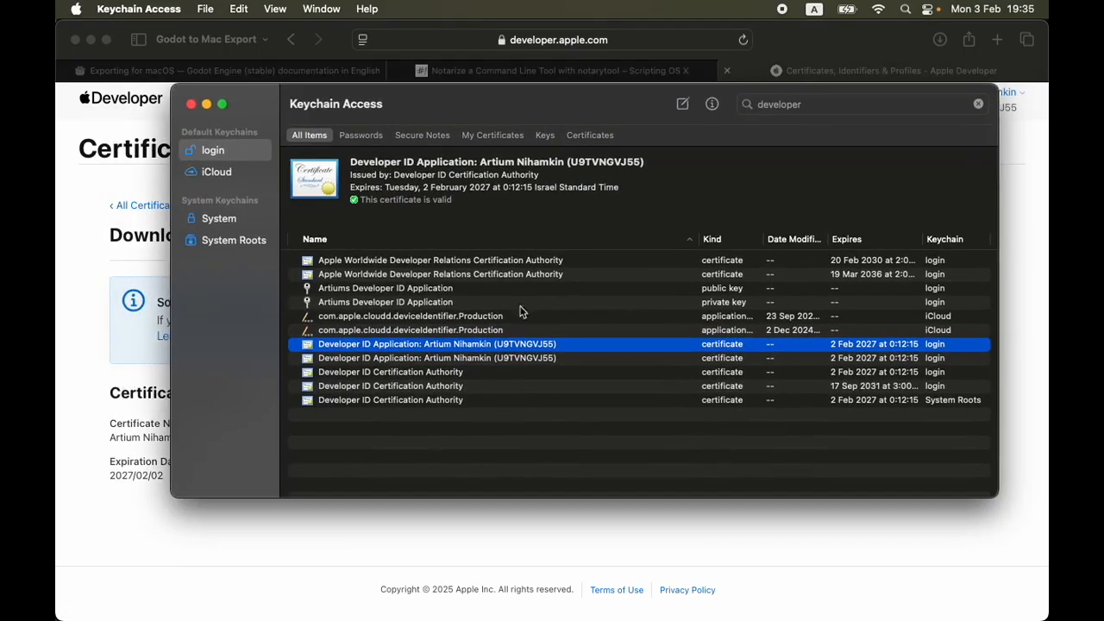
{"action": "left_click", "coordinate": [510, 357]}
{"action": "right_click", "coordinate": [508, 356]}
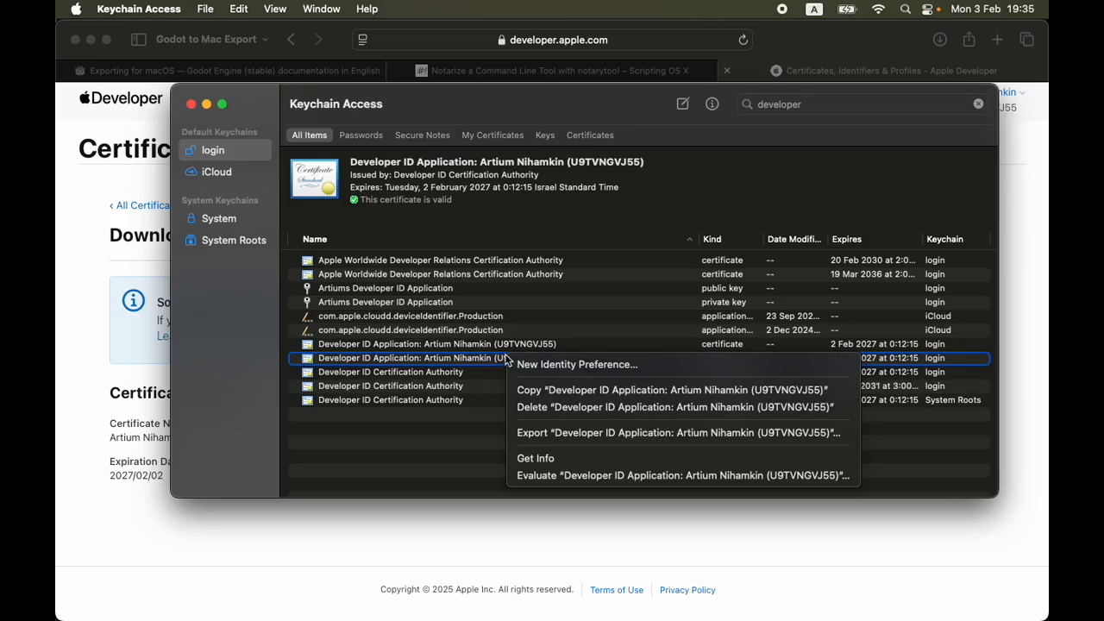
{"action": "left_click", "coordinate": [553, 461]}
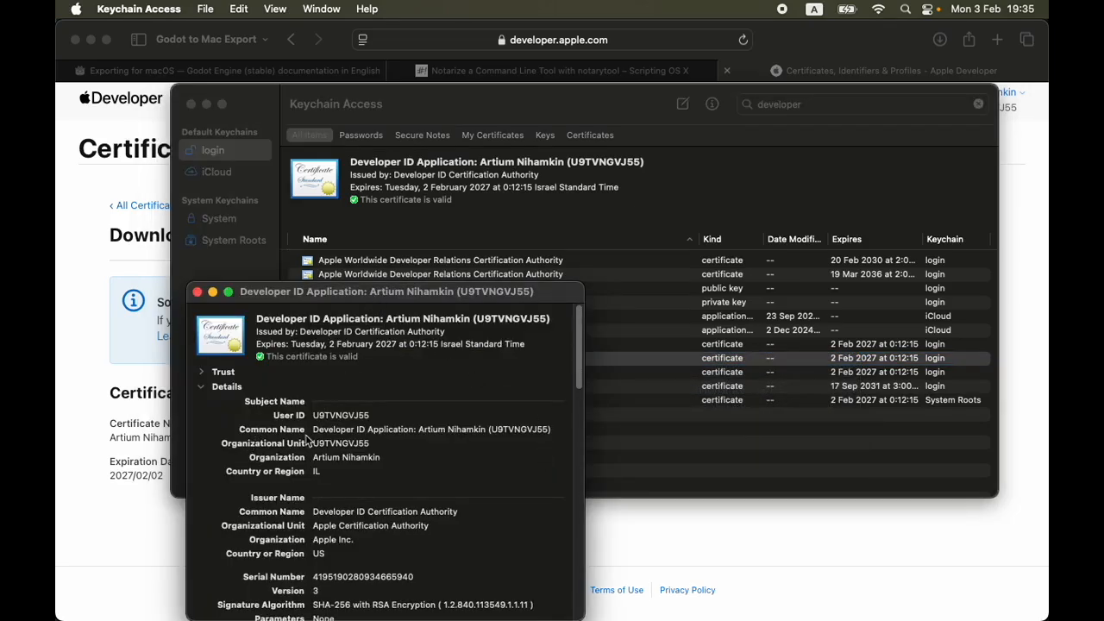
{"action": "left_click_drag", "start_coordinate": [313, 430], "coordinate": [559, 428]}
{"action": "key", "text": "super+c"}
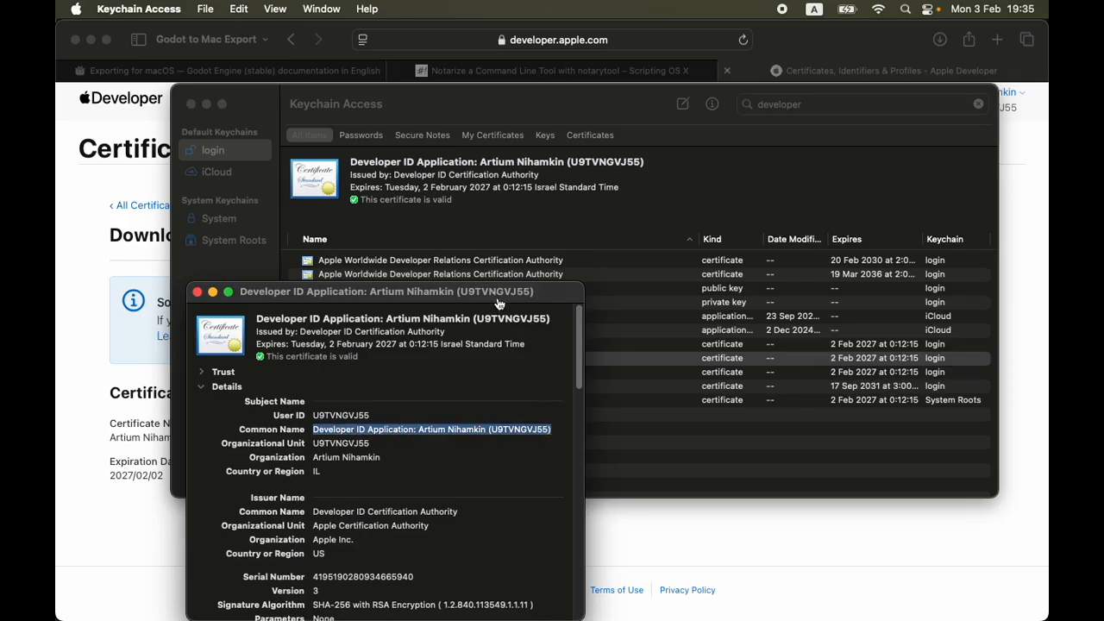
Switch to Godot and paste the copied certificate common name as the macOS preset's code signing identity
{"action": "key", "text": "super+Tab"}
{"action": "left_click", "coordinate": [506, 385]}
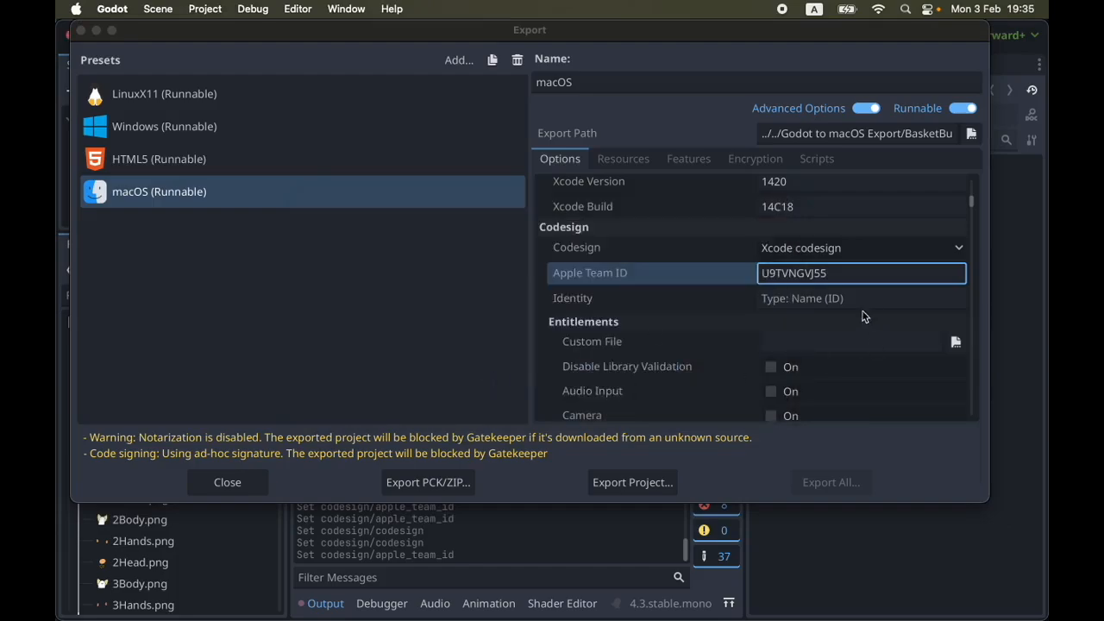
{"action": "left_click", "coordinate": [837, 297]}
{"action": "key", "text": "super+v"}
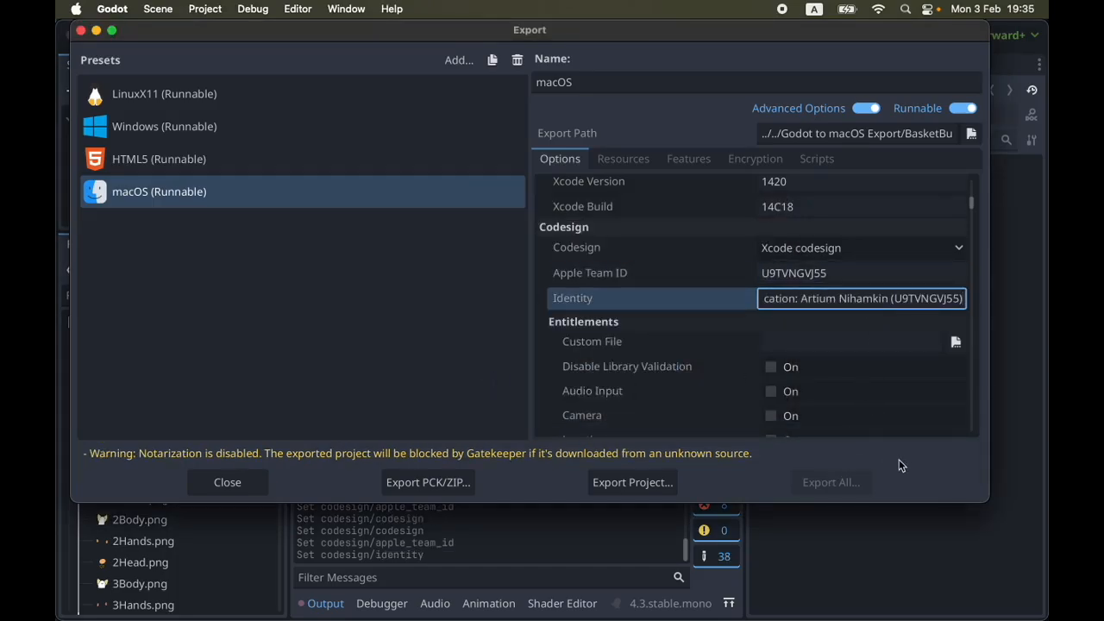
In Keychain Access, close the open certificate information and check the first Developer ID Application certificate's common name against the second entry
{"action": "key", "text": "super+Tab"}
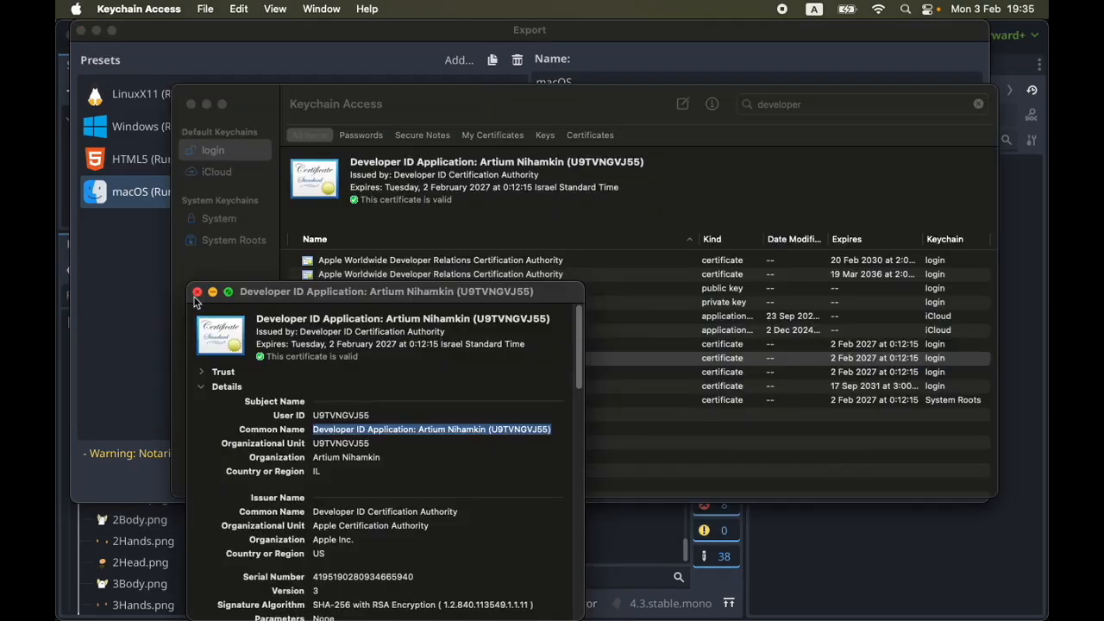
{"action": "double_click", "coordinate": [400, 292]}
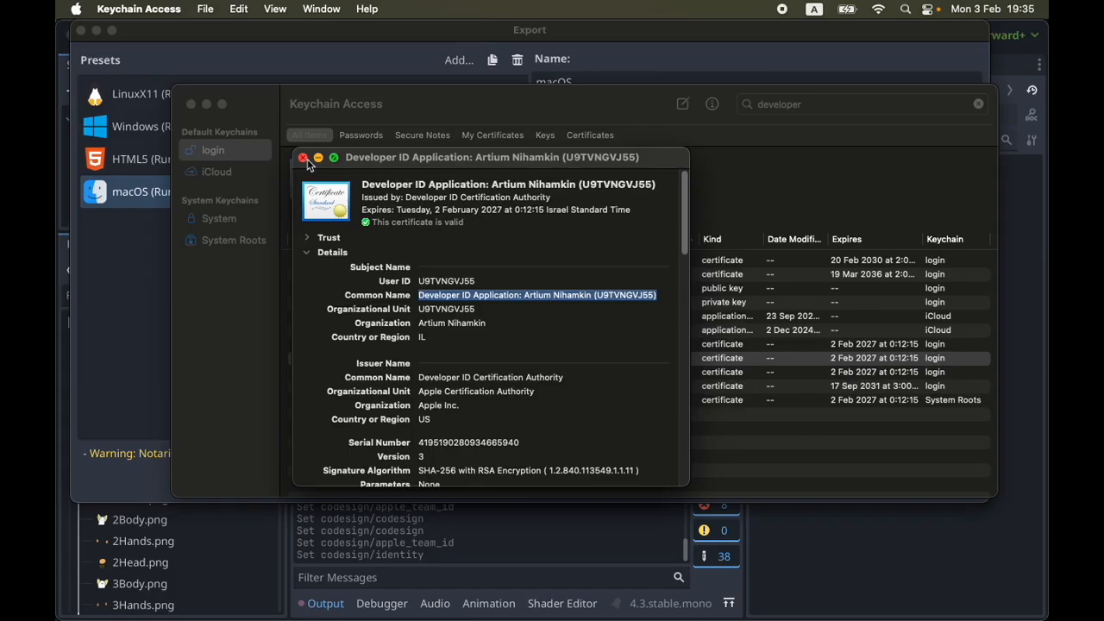
{"action": "left_click", "coordinate": [303, 157]}
{"action": "right_click", "coordinate": [546, 344]}
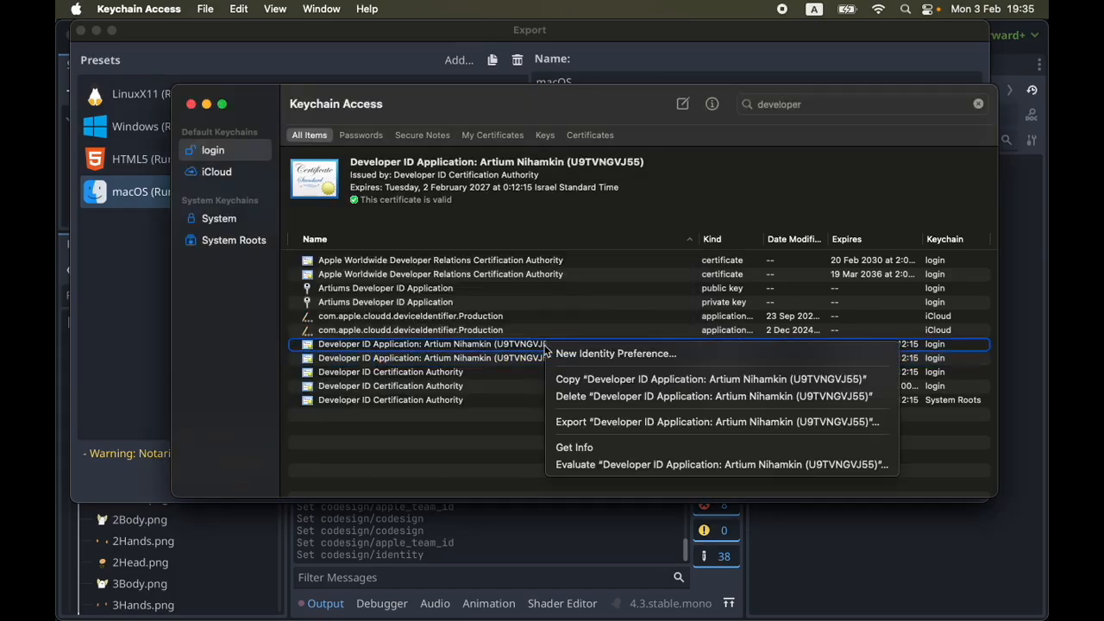
{"action": "left_click", "coordinate": [574, 448]}
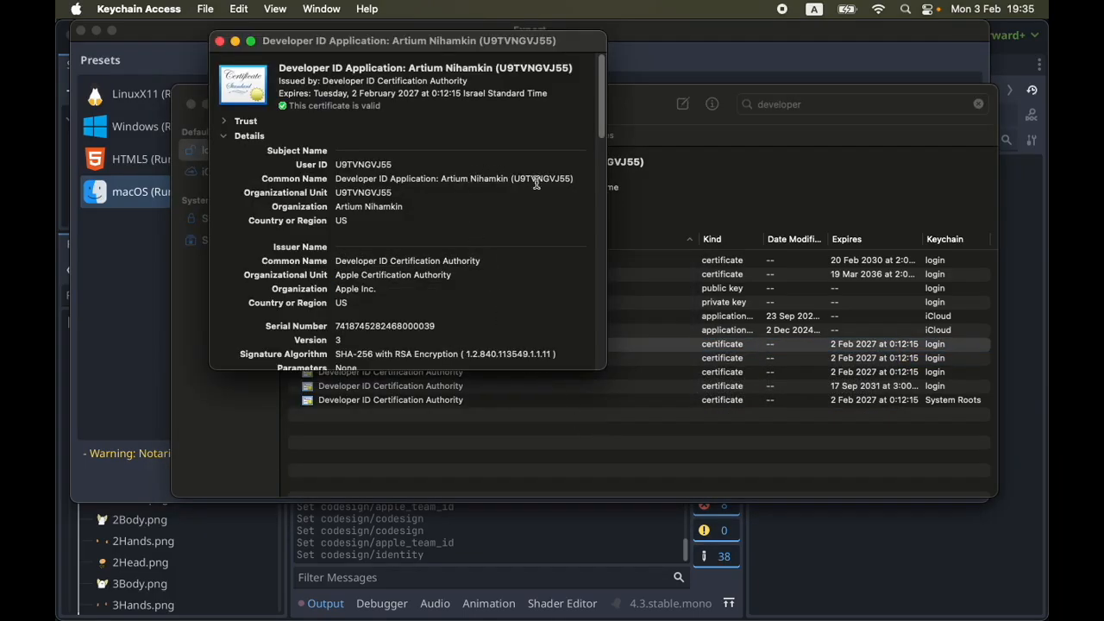
{"action": "left_click_drag", "start_coordinate": [581, 179], "coordinate": [382, 179]}
{"action": "left_click", "coordinate": [334, 179]}
{"action": "left_click", "coordinate": [220, 40]}
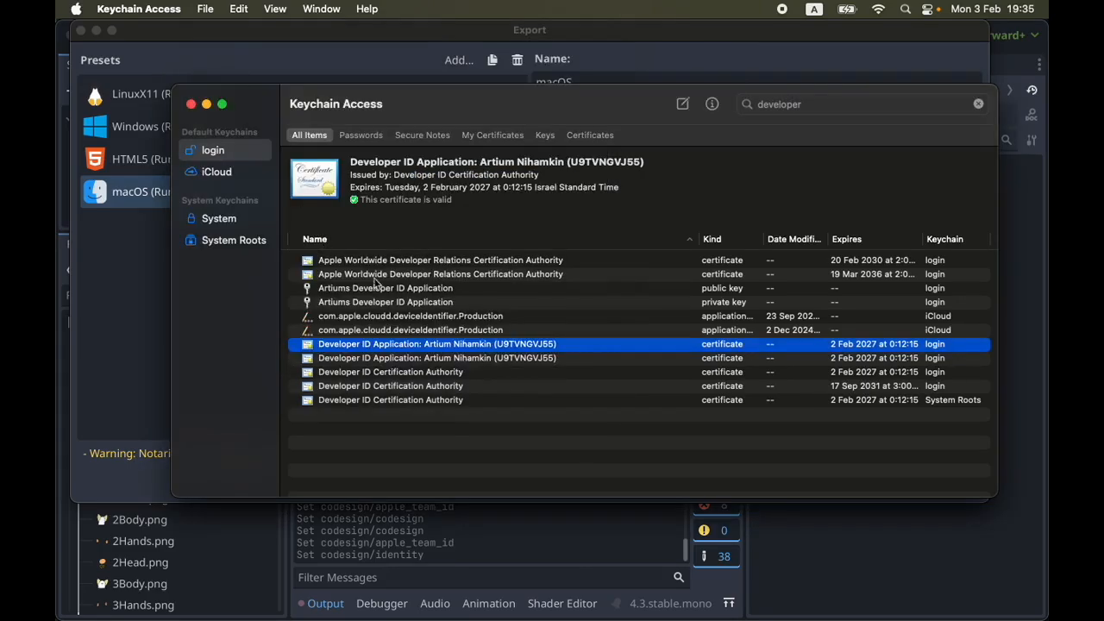
{"action": "left_click", "coordinate": [477, 336]}
{"action": "left_click", "coordinate": [481, 343]}
{"action": "left_click", "coordinate": [487, 354]}
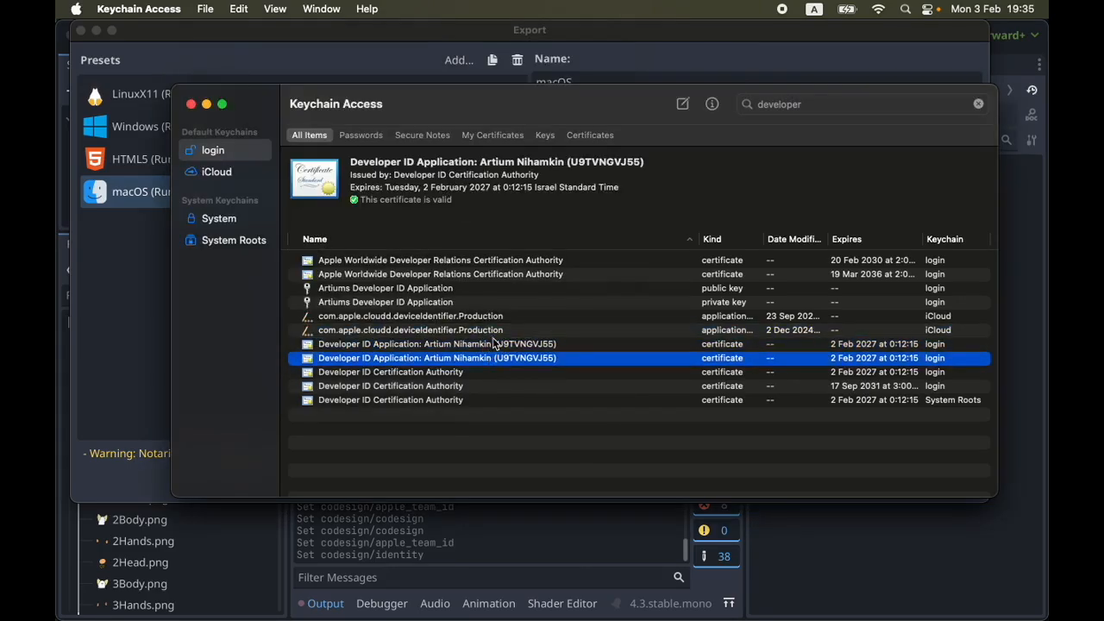
Switch back to Godot and review the macOS preset's Codesign and Entitlements options
{"action": "key", "text": "super+Tab"}
{"action": "left_click", "coordinate": [379, 390]}
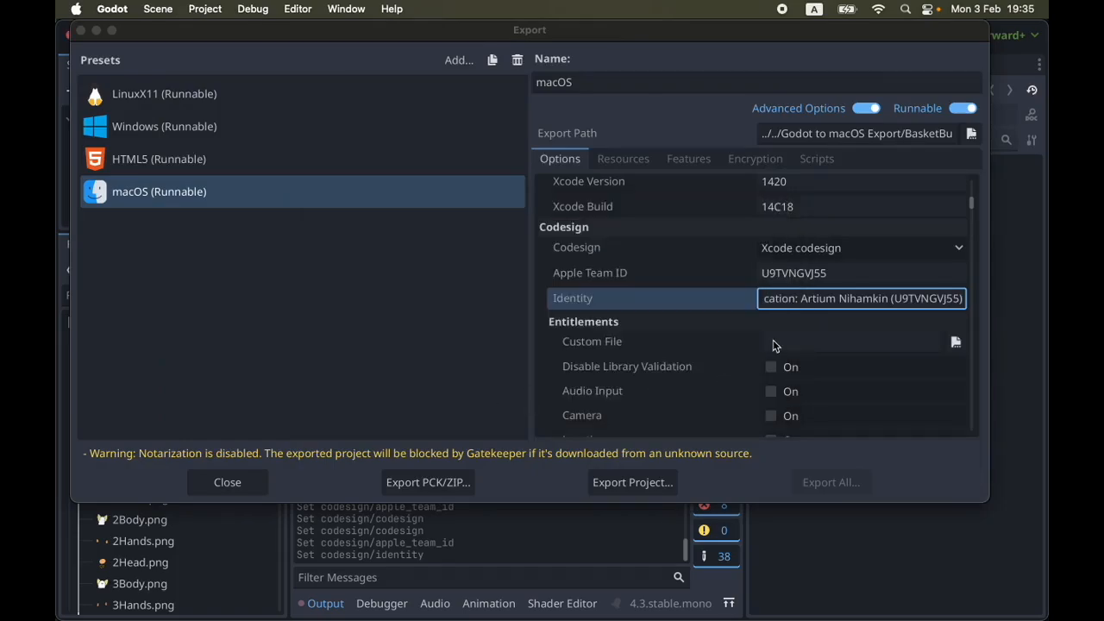
{"action": "scroll", "coordinate": [777, 342], "scroll_direction": "down", "scroll_amount": 1}
{"action": "scroll", "coordinate": [777, 342], "scroll_direction": "up", "scroll_amount": 2}
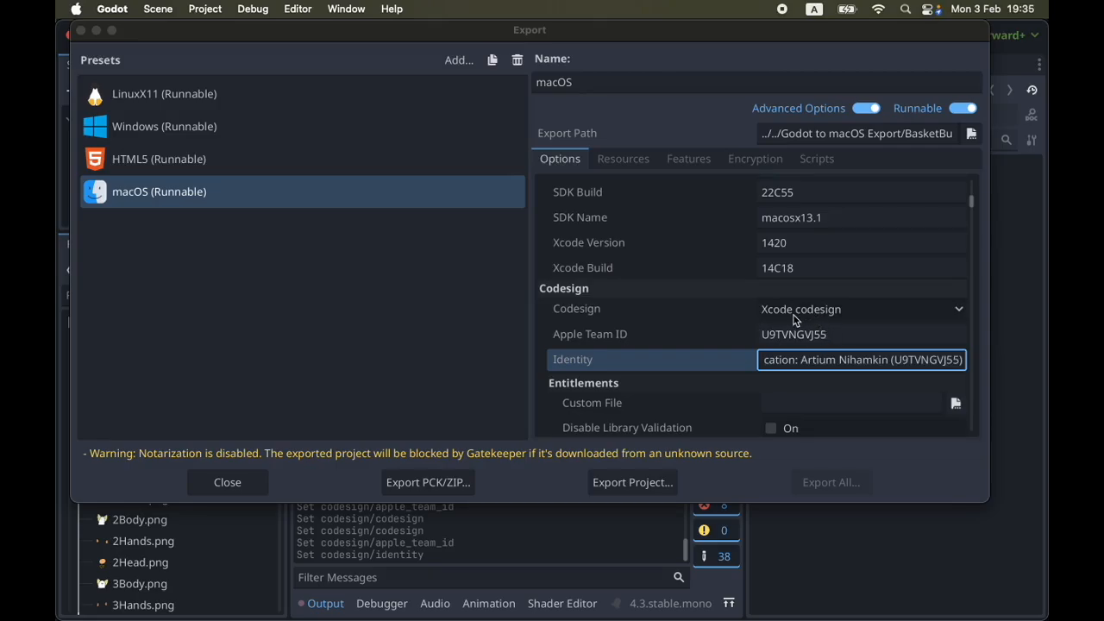
{"action": "scroll", "coordinate": [697, 399], "scroll_direction": "down", "scroll_amount": 1}
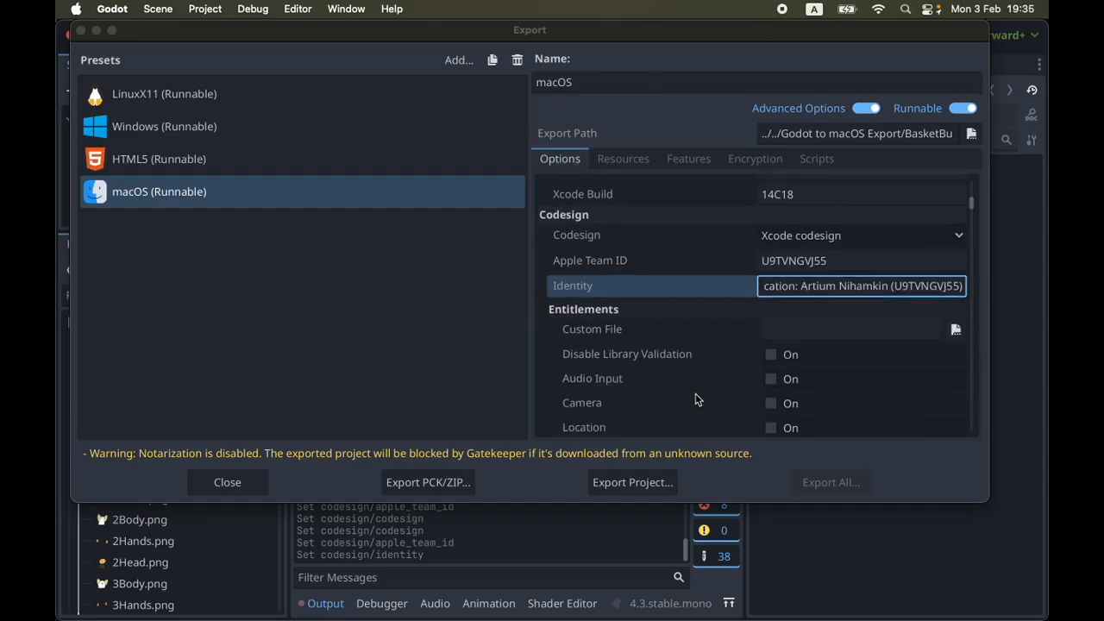
{"action": "scroll", "coordinate": [697, 398], "scroll_direction": "down", "scroll_amount": 3}
{"action": "scroll", "coordinate": [697, 399], "scroll_direction": "down", "scroll_amount": 3}
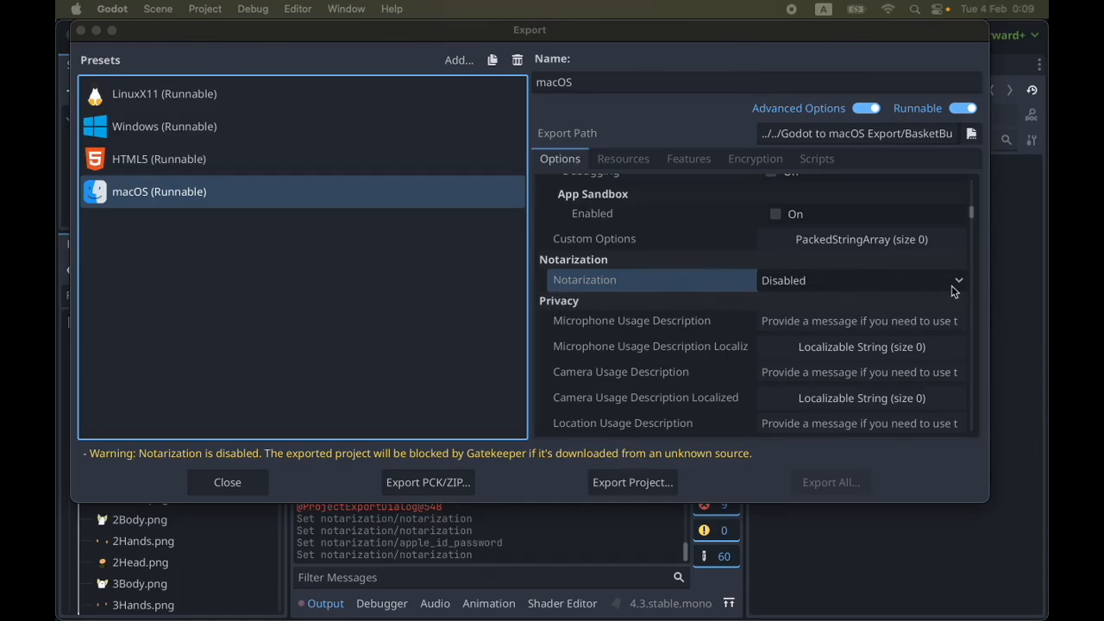
Set the macOS preset's notarization method to Xcode notarytool
{"action": "left_click", "coordinate": [553, 383]}
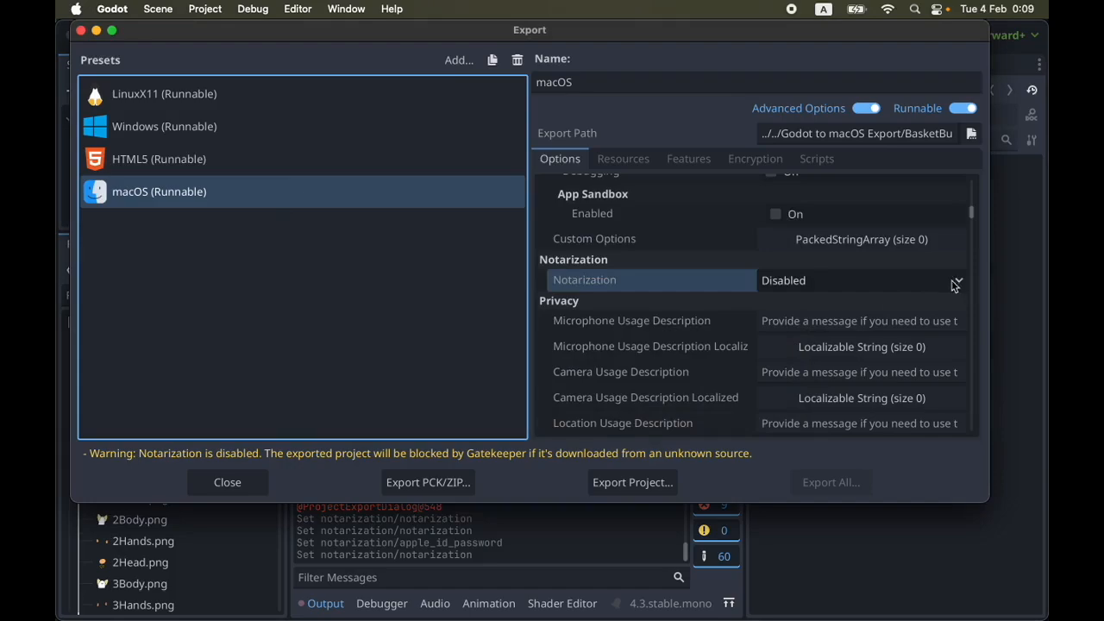
{"action": "left_click", "coordinate": [961, 283]}
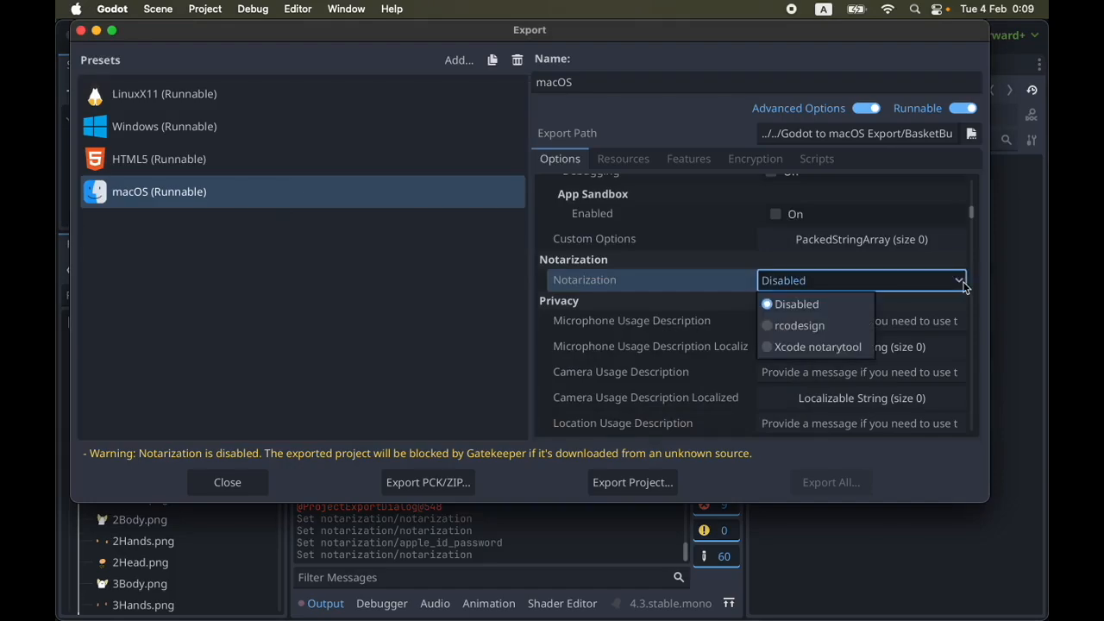
{"action": "left_click", "coordinate": [781, 342]}
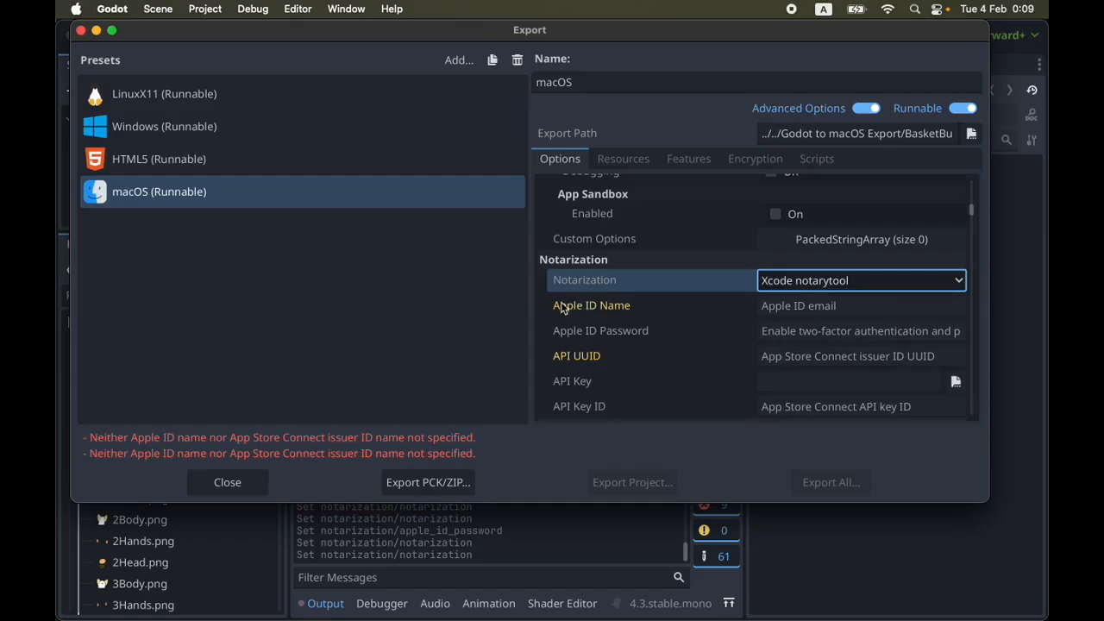
Enter the Apple ID email as the Apple ID Name and fill in the Apple ID Password for notarization
{"action": "left_click", "coordinate": [801, 305]}
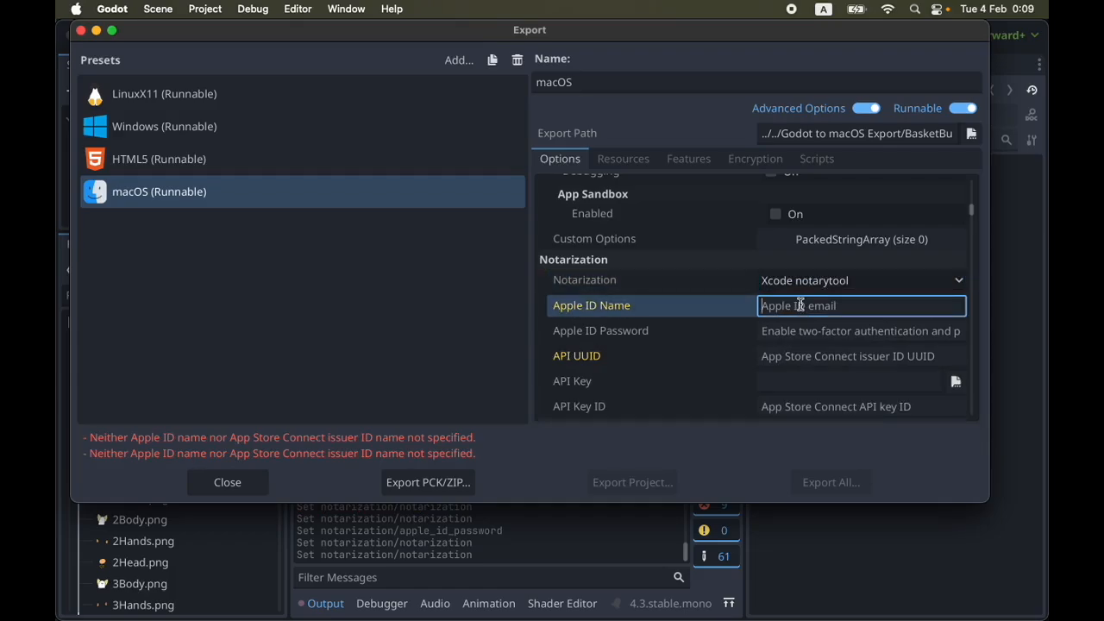
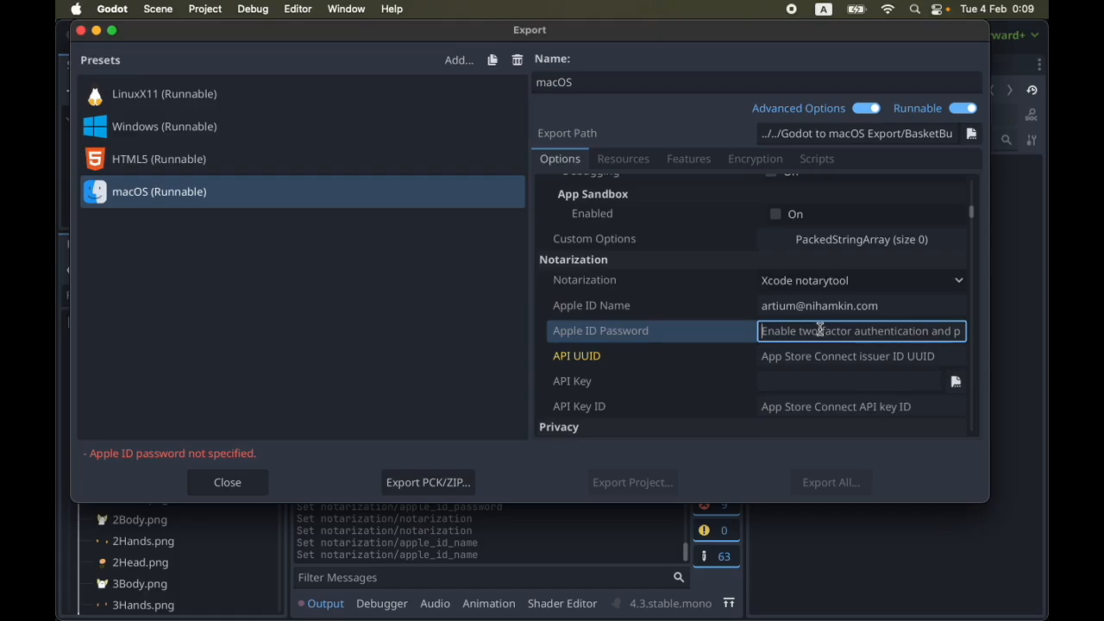
{"action": "type", "text": "•"}
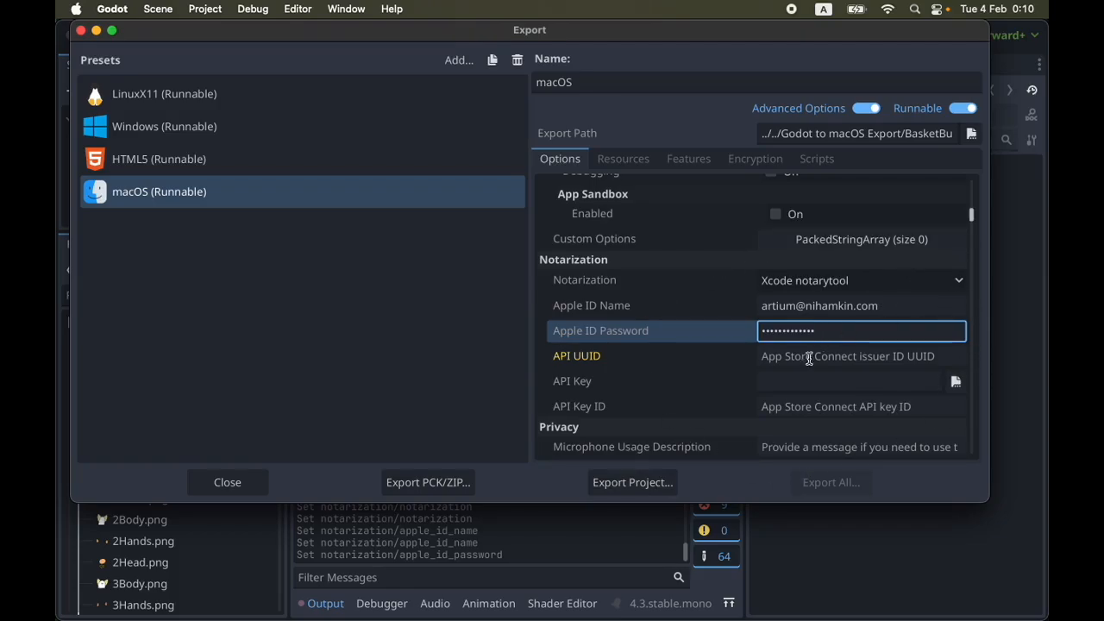
{"action": "double_click", "coordinate": [762, 329]}
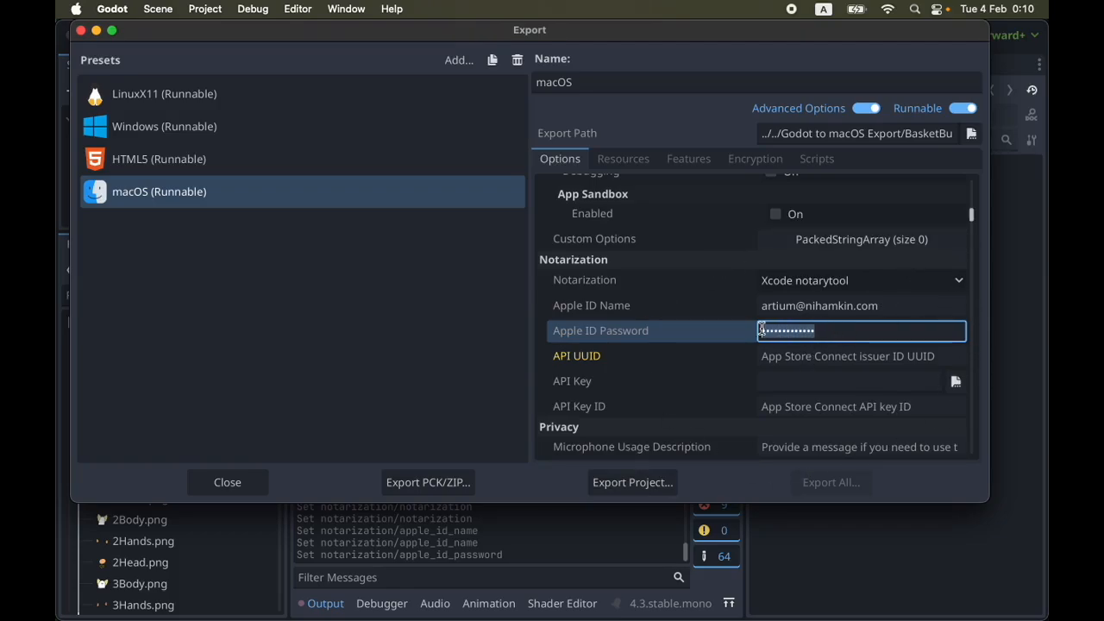
{"action": "left_click", "coordinate": [849, 330]}
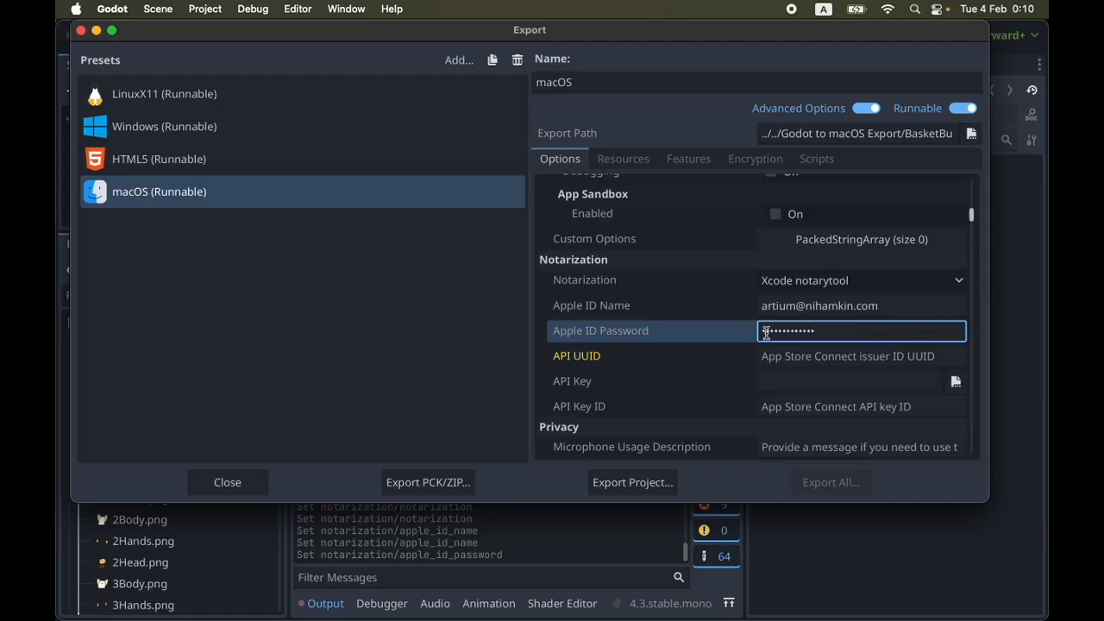
Switch the notarization method to Disabled and back to Xcode notarytool
{"action": "left_click", "coordinate": [940, 280]}
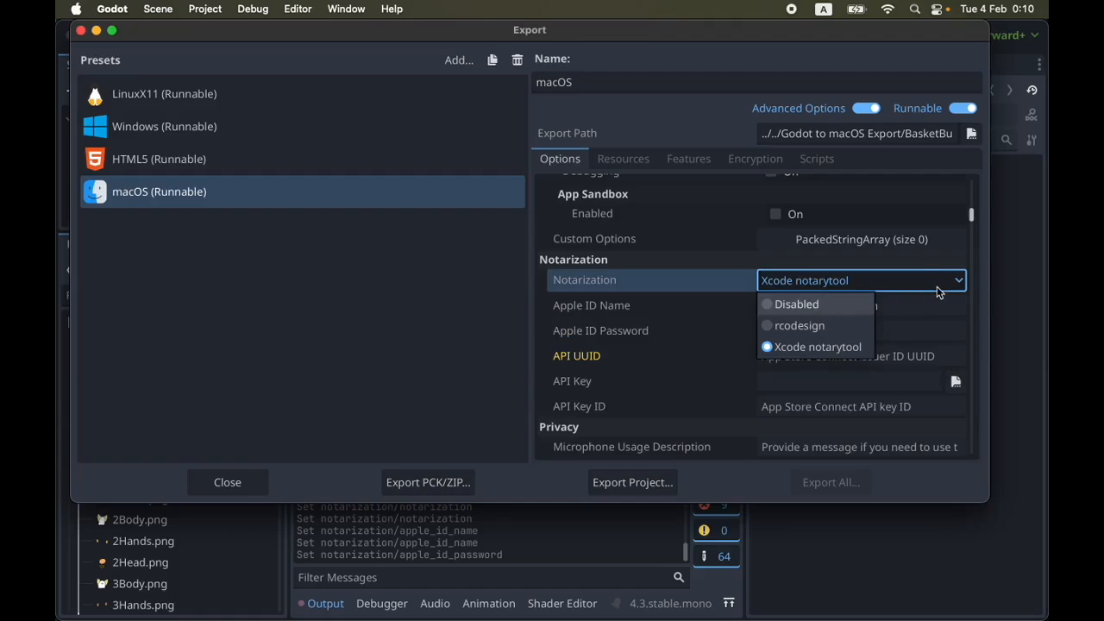
{"action": "left_click", "coordinate": [866, 301]}
{"action": "left_click", "coordinate": [885, 286]}
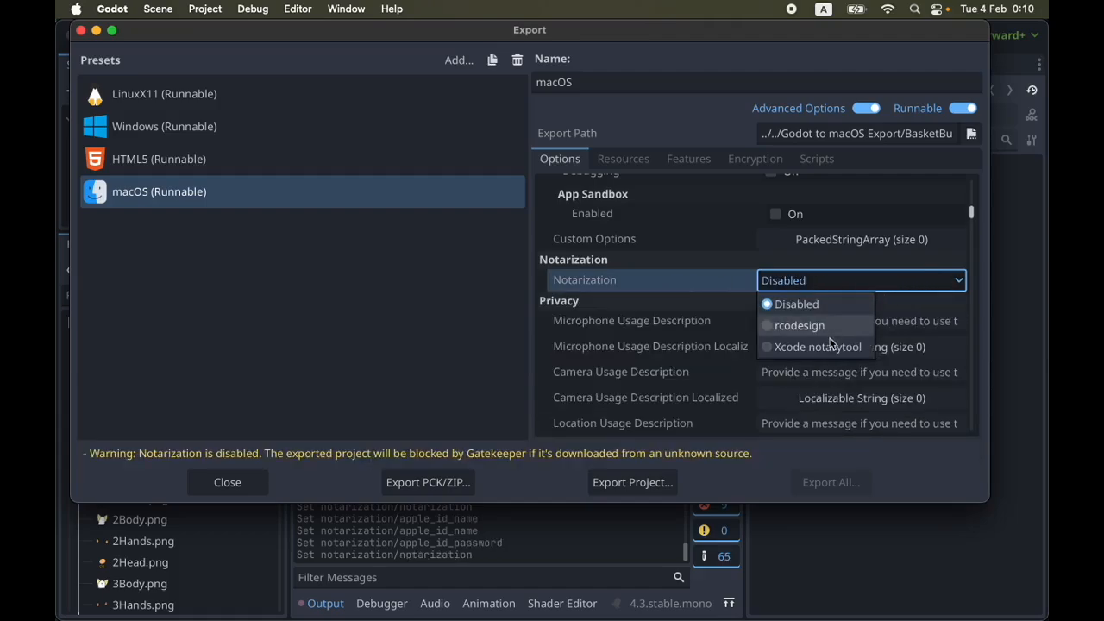
{"action": "left_click", "coordinate": [863, 341]}
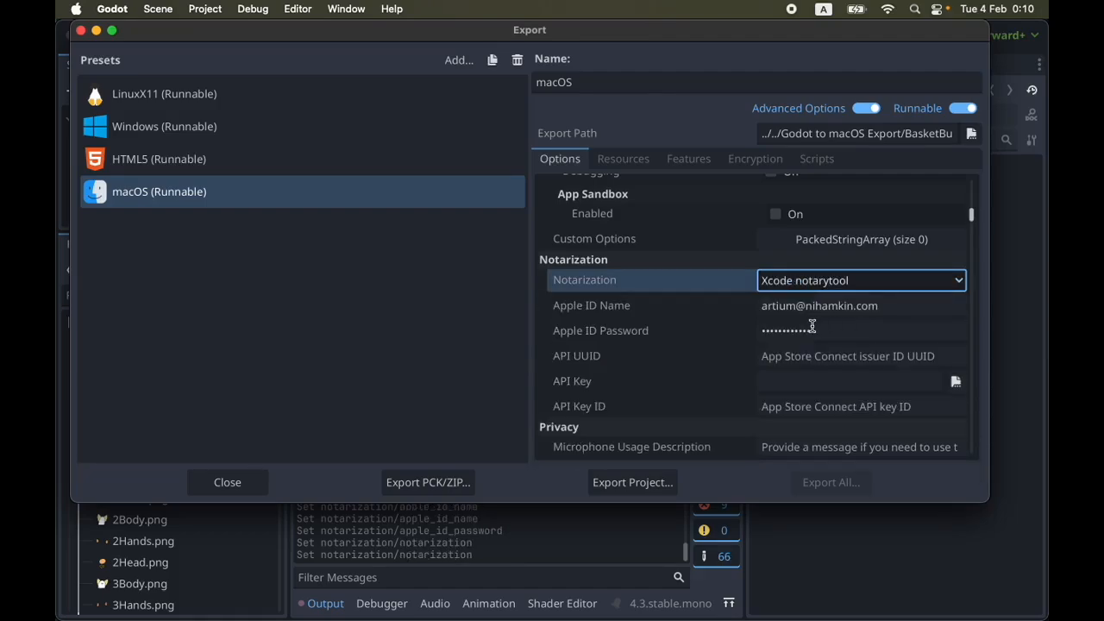
Close the export settings and reopen them for the project
{"action": "left_click", "coordinate": [853, 331]}
{"action": "double_click", "coordinate": [853, 329]}
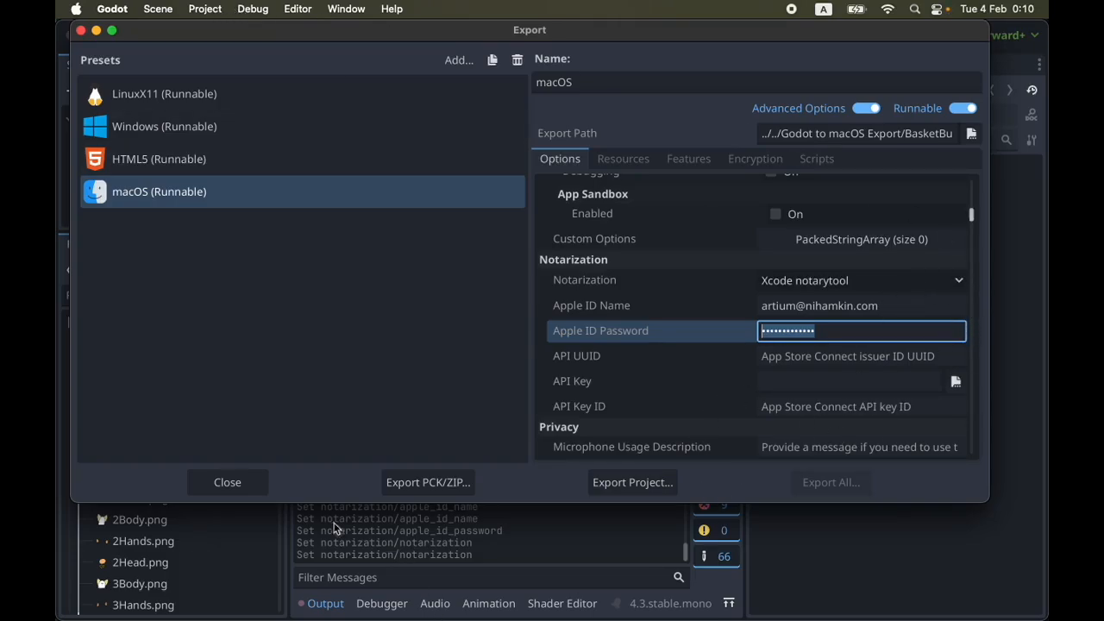
{"action": "left_click", "coordinate": [245, 485]}
{"action": "left_click", "coordinate": [202, 9]}
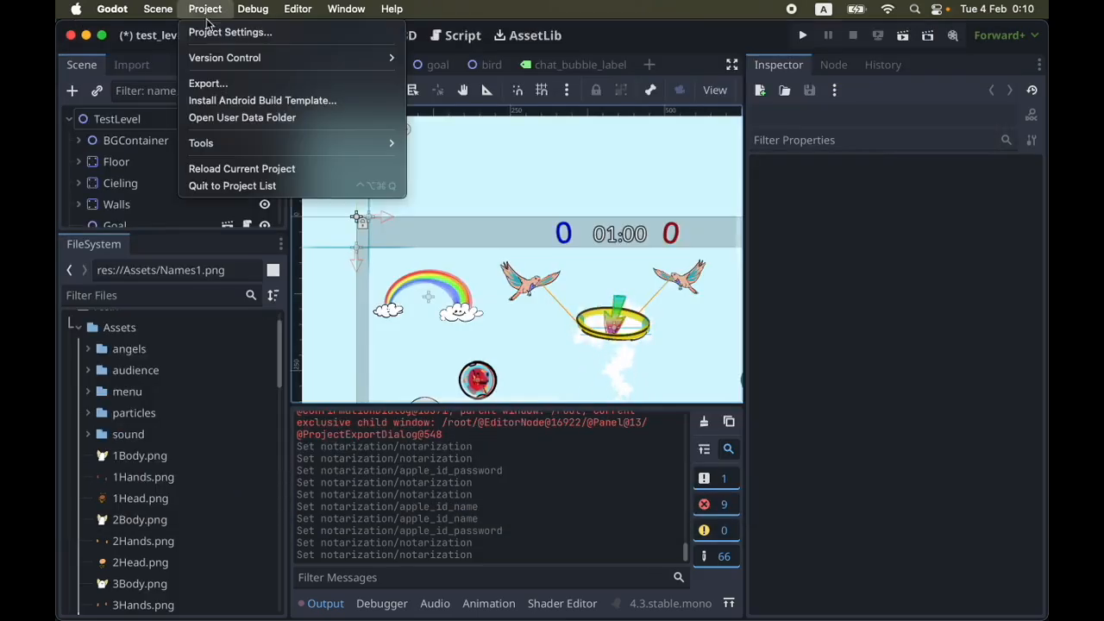
{"action": "left_click", "coordinate": [214, 83]}
Clear the Apple ID Password and set the macOS preset's notarization to Disabled
{"action": "left_click", "coordinate": [832, 328]}
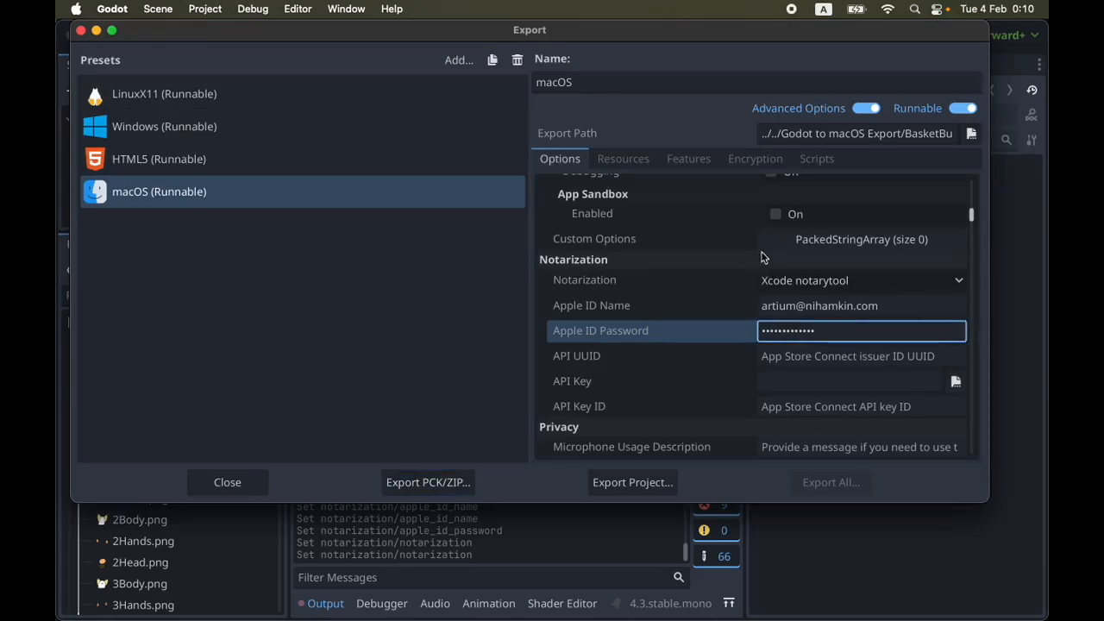
{"action": "key", "text": "BackSpace"}
{"action": "key", "text": "BackSpace"}
{"action": "key", "text": "BackSpace"}
{"action": "key", "text": "BackSpace"}
{"action": "key", "text": "BackSpace"}
{"action": "key", "text": "BackSpace"}
{"action": "key", "text": "BackSpace"}
{"action": "key", "text": "BackSpace"}
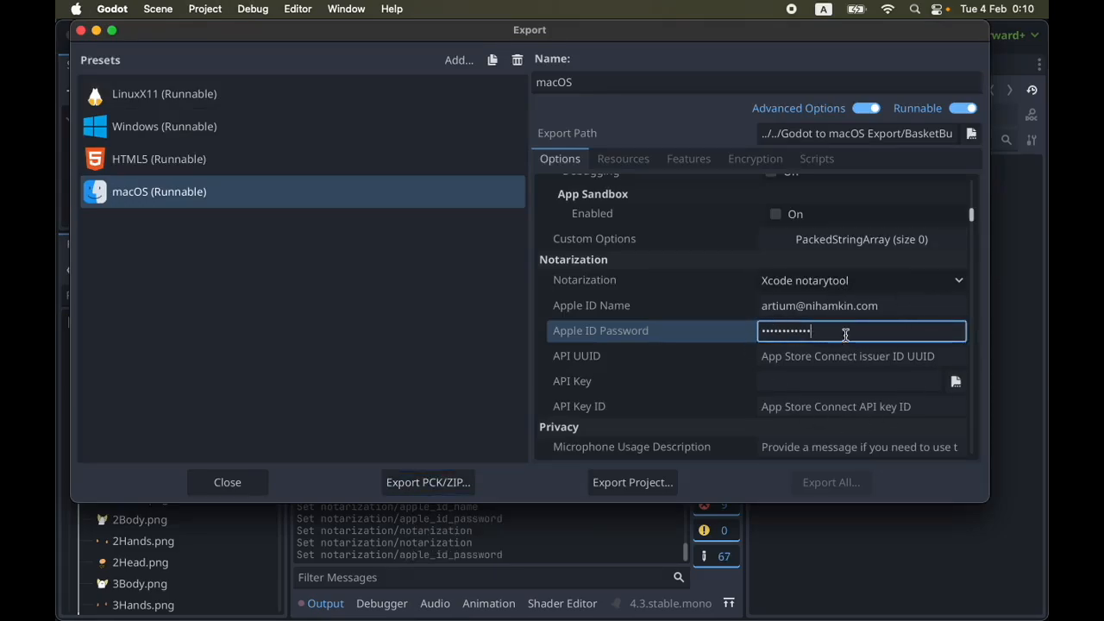
{"action": "key", "text": "BackSpace"}
{"action": "key", "text": "BackSpace"}
{"action": "key", "text": "BackSpace"}
{"action": "key", "text": "BackSpace"}
{"action": "key", "text": "BackSpace"}
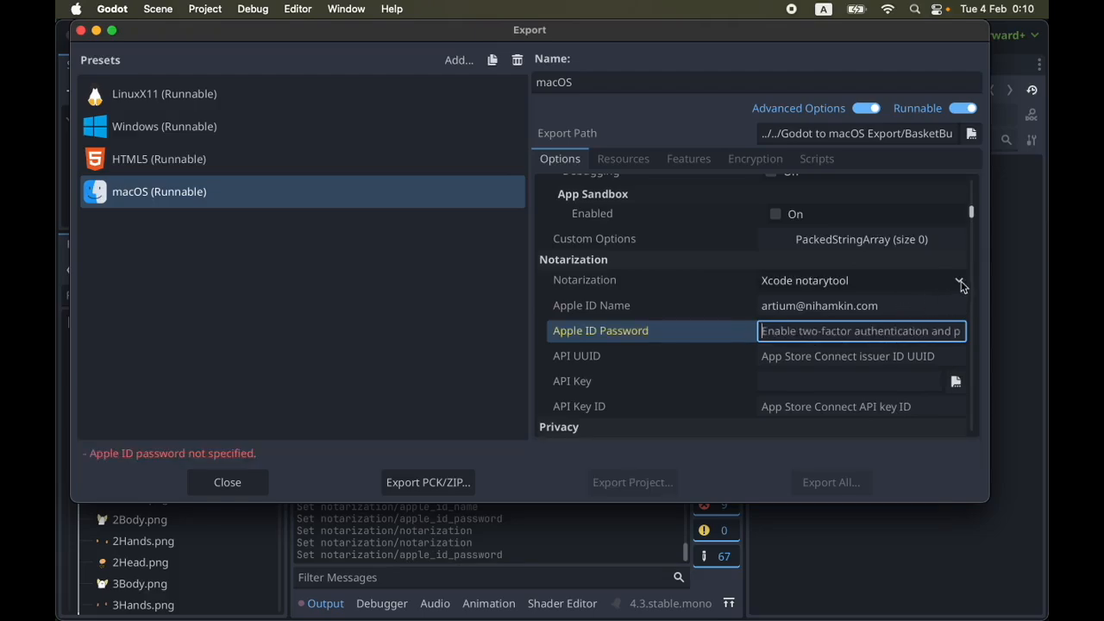
{"action": "left_click", "coordinate": [954, 281]}
{"action": "left_click", "coordinate": [811, 305]}
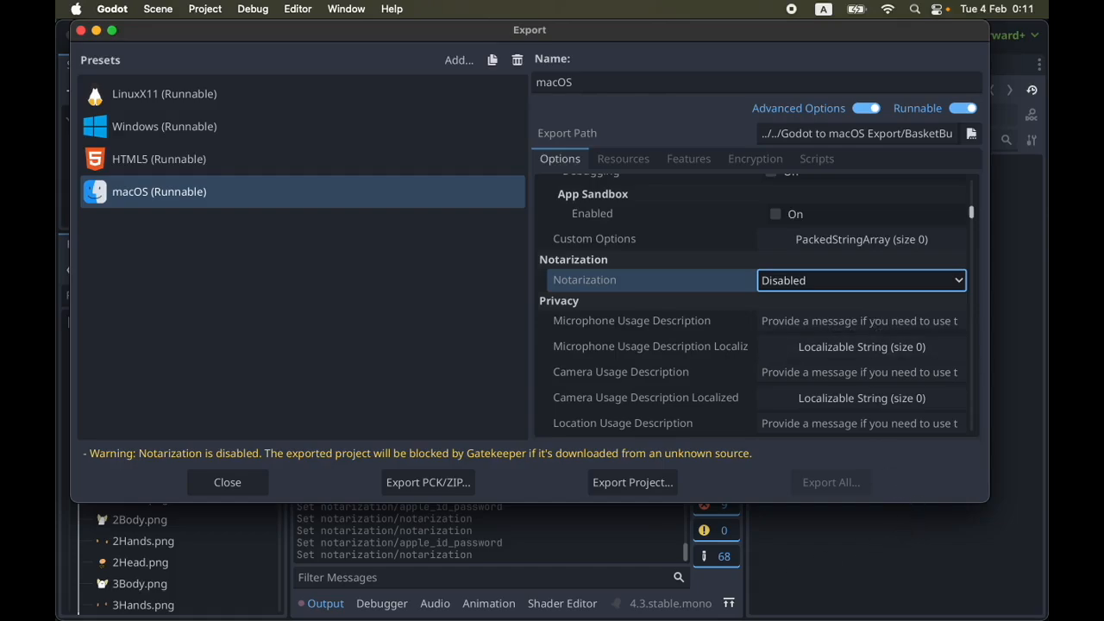
Switch to Safari and sign in to the Apple Account management page at account.apple.com
{"action": "key", "text": "super+Tab"}
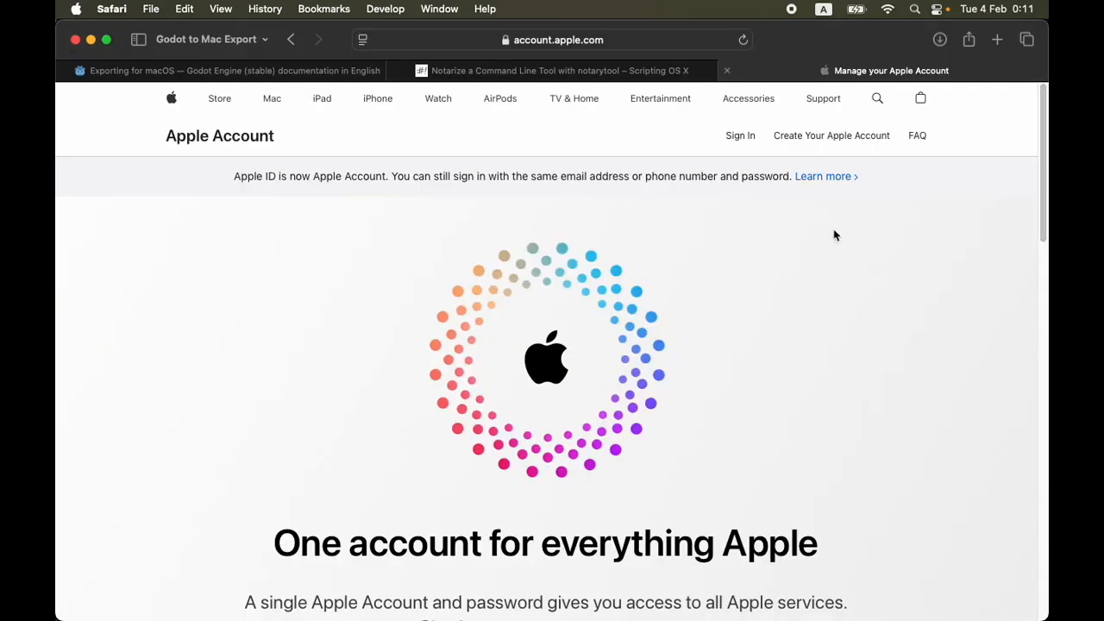
{"action": "left_click", "coordinate": [665, 37]}
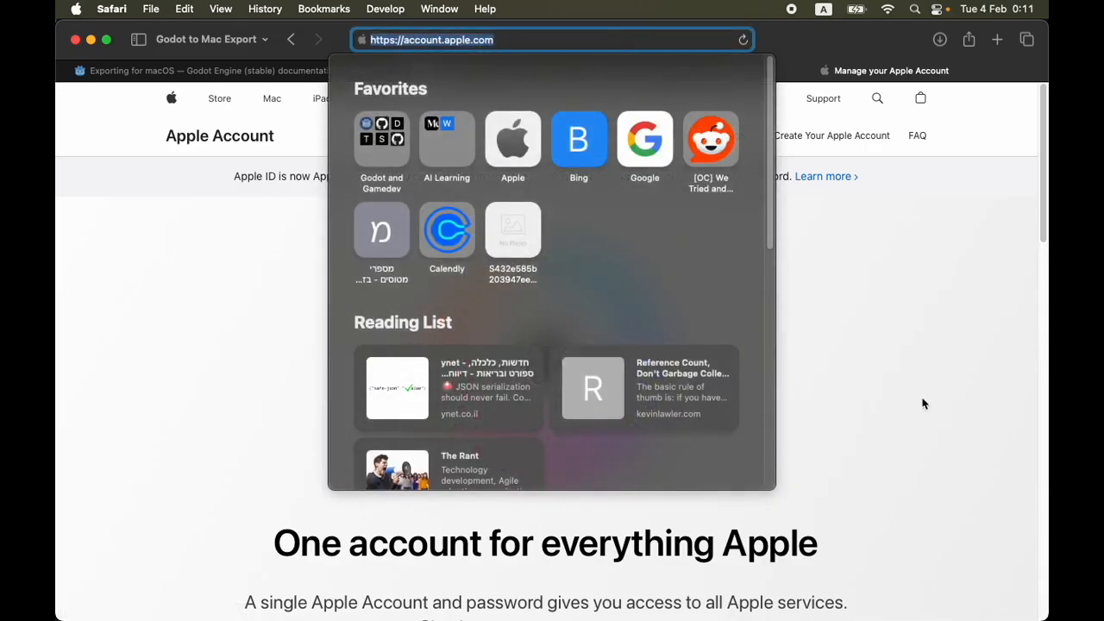
{"action": "left_click", "coordinate": [946, 390]}
{"action": "left_click", "coordinate": [619, 40]}
{"action": "left_click", "coordinate": [898, 296]}
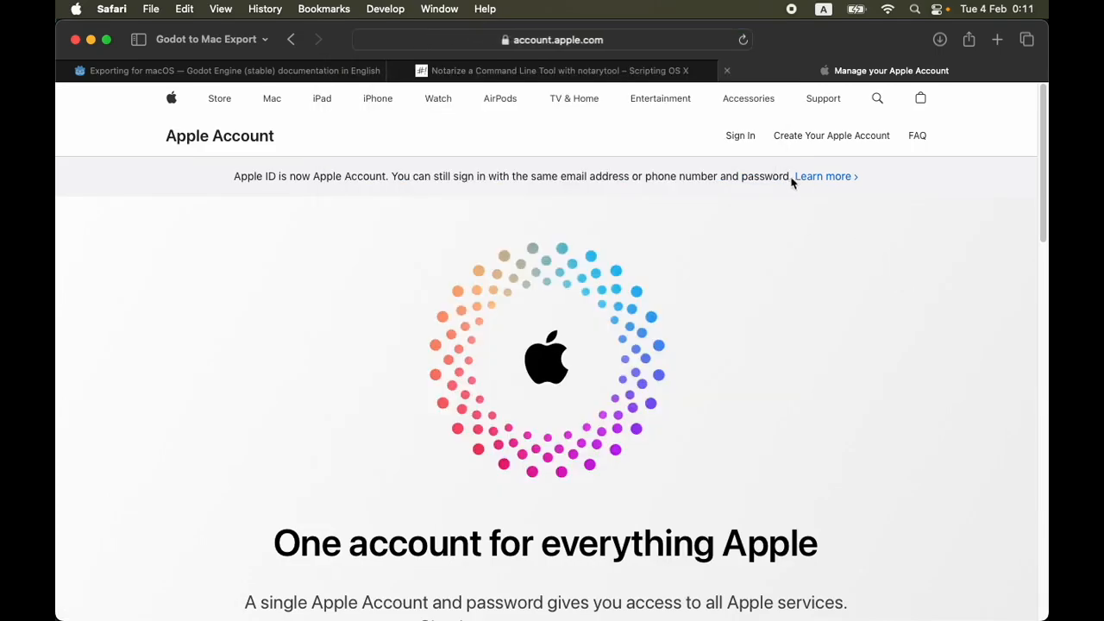
{"action": "left_click", "coordinate": [743, 136]}
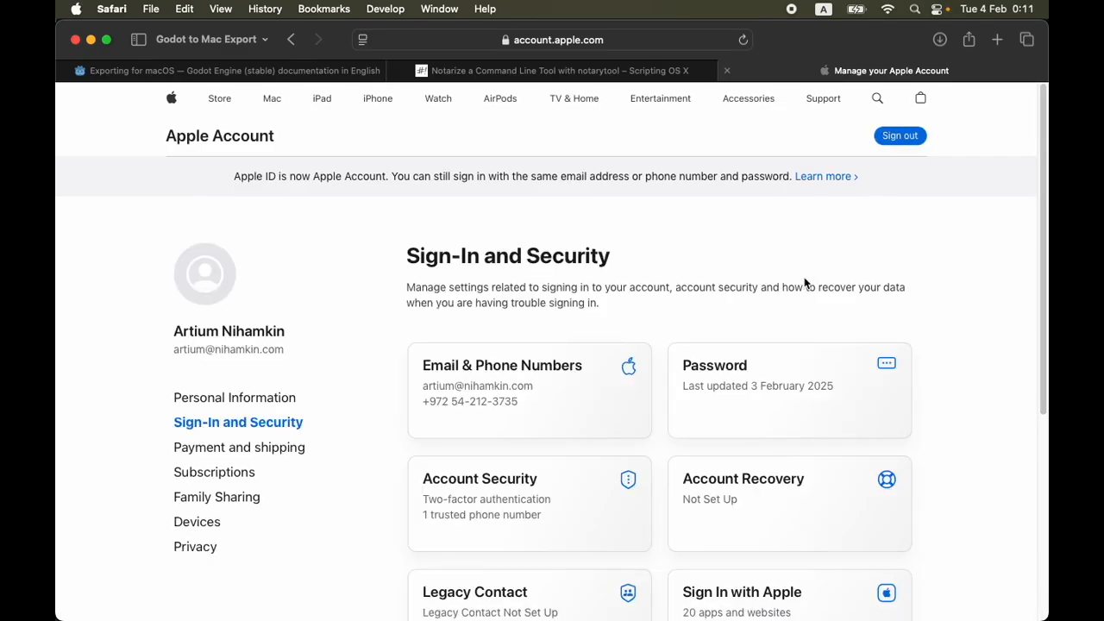
Open the App-Specific Passwords settings in the account's Sign-In and Security section
{"action": "scroll", "coordinate": [732, 313], "scroll_direction": "down", "scroll_amount": 2}
{"action": "scroll", "coordinate": [734, 313], "scroll_direction": "down", "scroll_amount": 5}
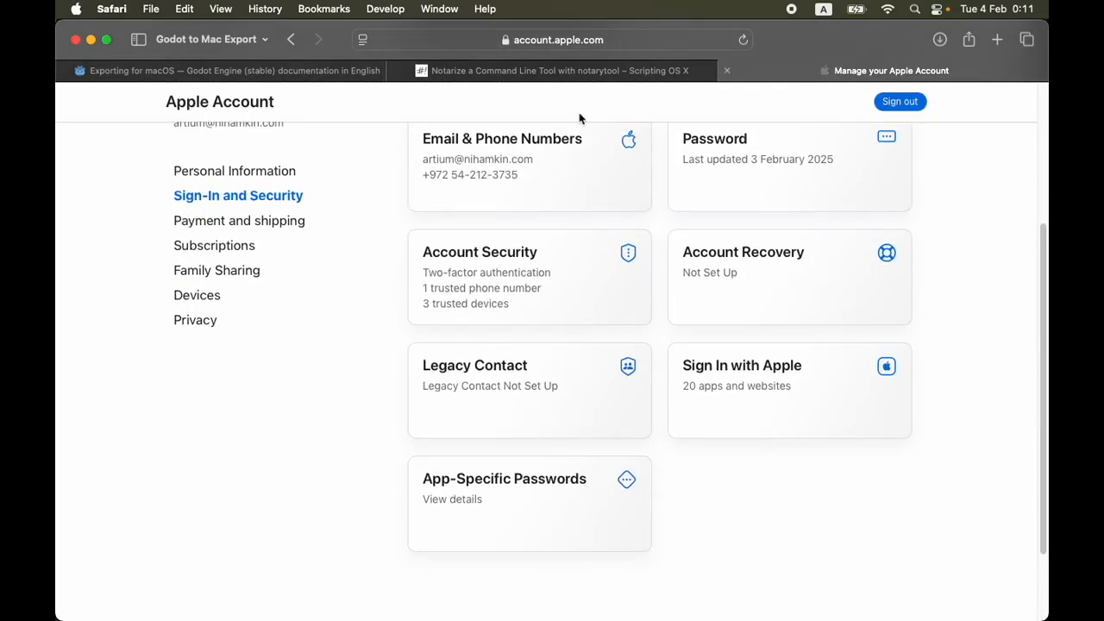
{"action": "left_click", "coordinate": [536, 490]}
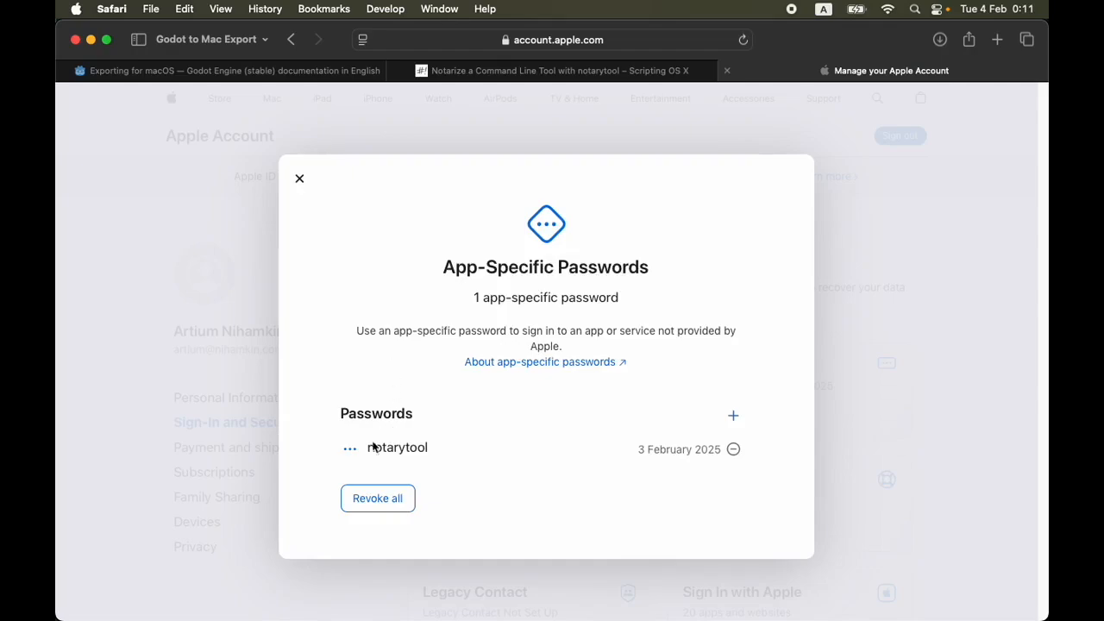
Generate a new app-specific password named notarytool2, signing in again with the account password when required
{"action": "left_click", "coordinate": [734, 418]}
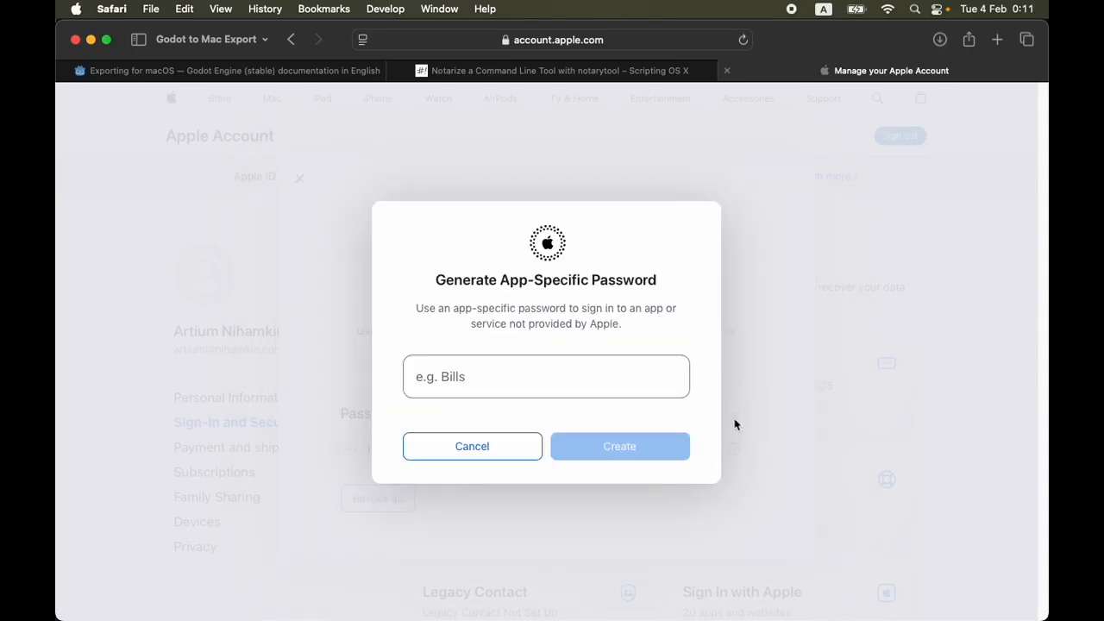
{"action": "left_click", "coordinate": [545, 382]}
{"action": "type", "text": "notar"}
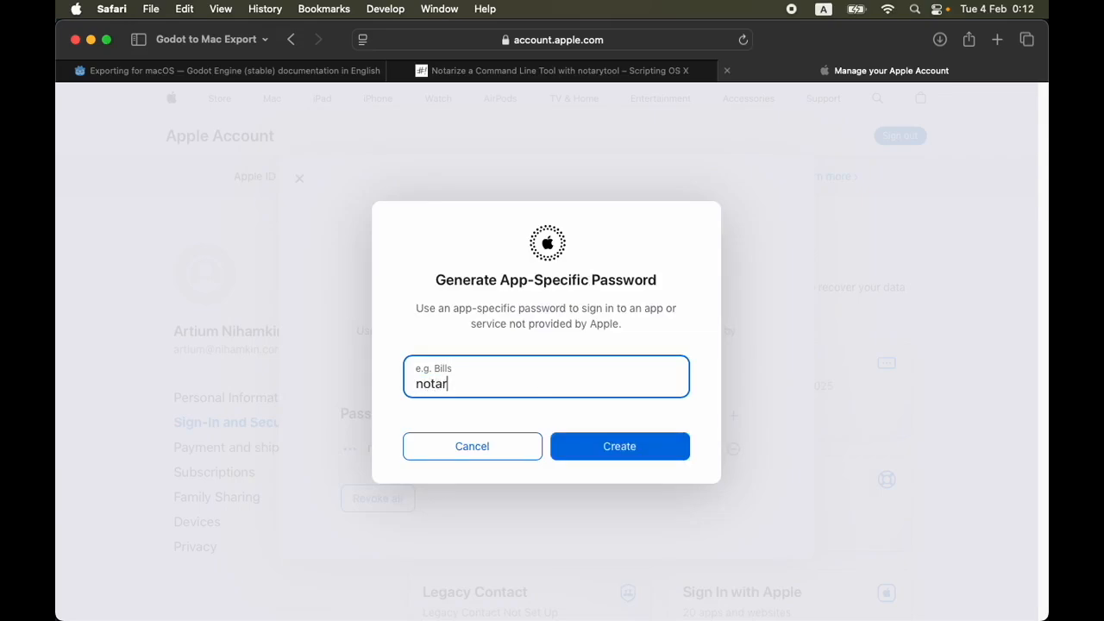
{"action": "type", "text": "ytool2"}
{"action": "left_click", "coordinate": [629, 455]}
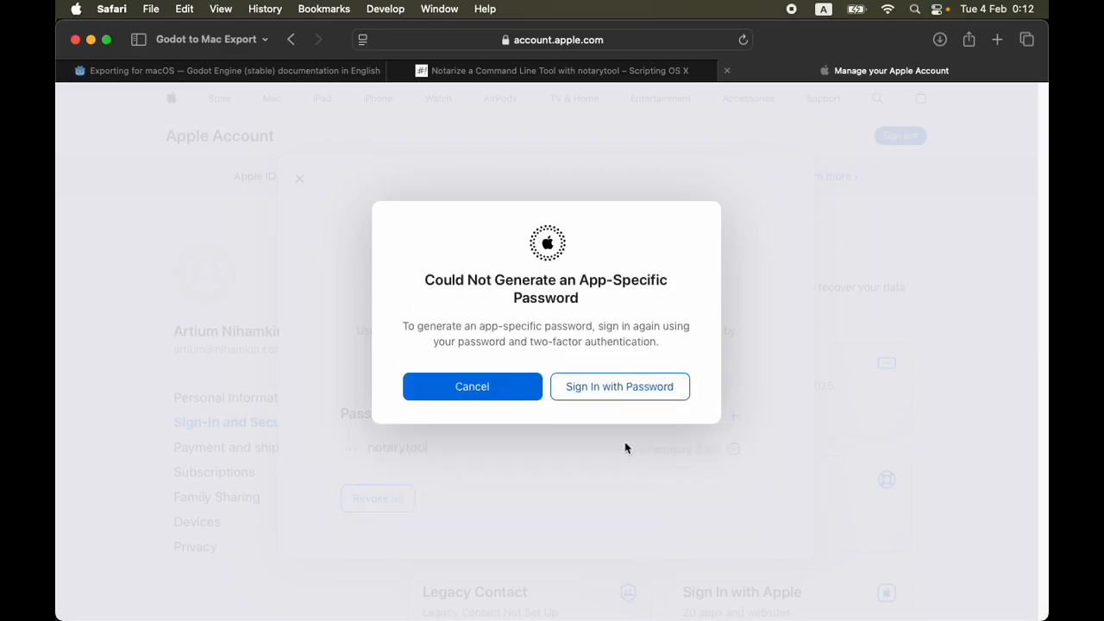
{"action": "left_click", "coordinate": [634, 393]}
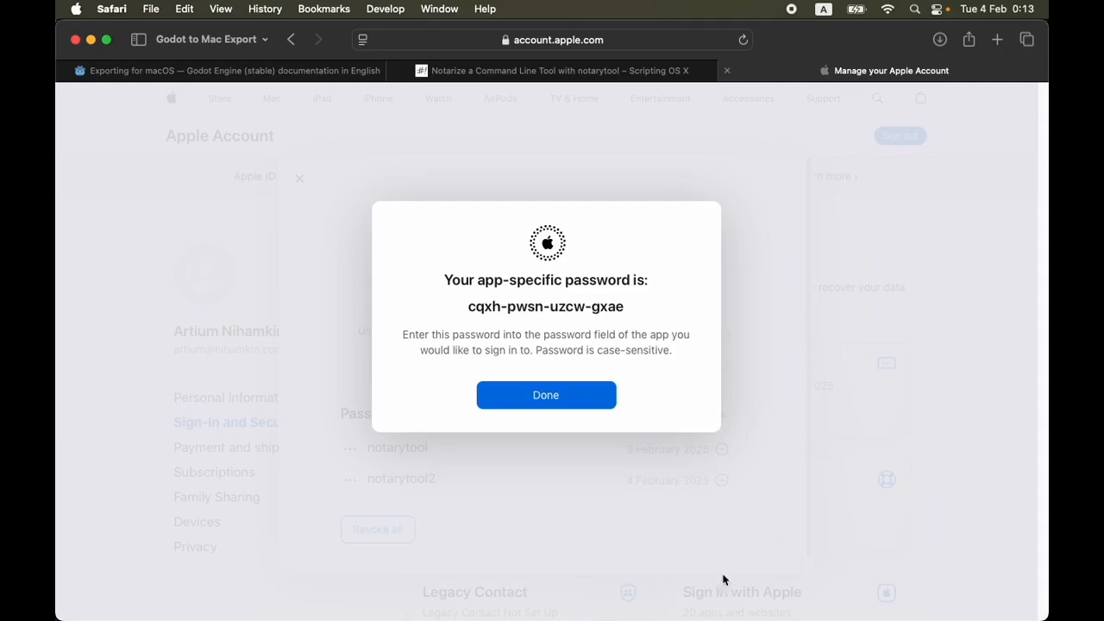
Select the generated app-specific password in full and copy it
{"action": "left_click_drag", "start_coordinate": [470, 305], "coordinate": [667, 303]}
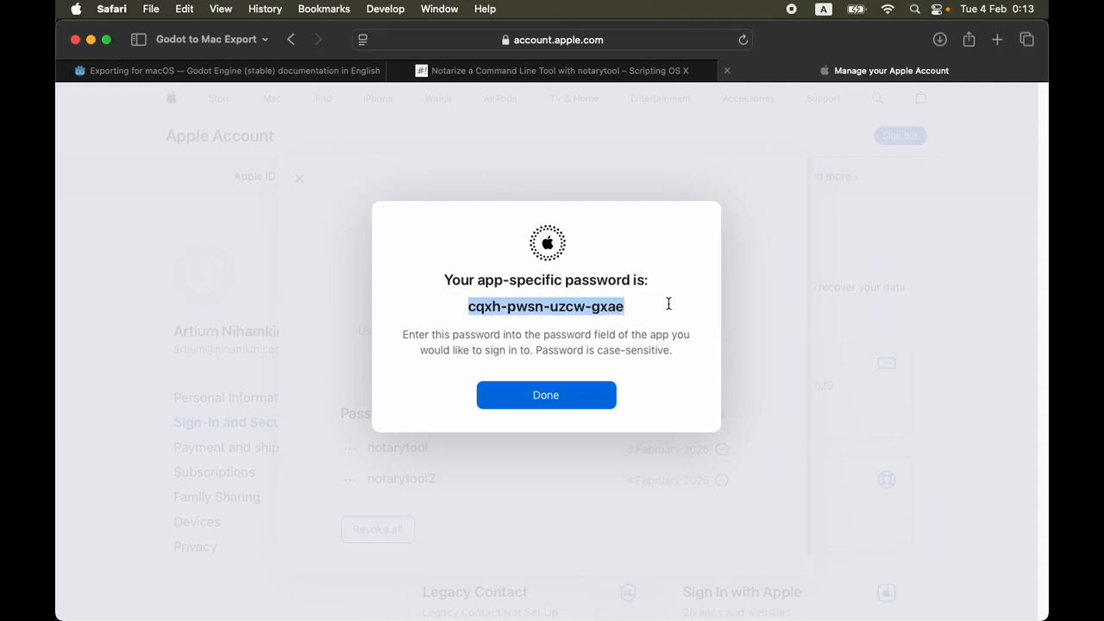
{"action": "triple_click", "coordinate": [616, 303]}
{"action": "double_click", "coordinate": [479, 308]}
{"action": "left_click", "coordinate": [468, 308]}
{"action": "mouse_move", "coordinate": [464, 309]}
{"action": "left_mouse_down"}
{"action": "mouse_move", "coordinate": [623, 308]}
{"action": "mouse_move", "coordinate": [452, 306]}
{"action": "left_mouse_up"}
{"action": "left_click", "coordinate": [588, 309]}
{"action": "left_click", "coordinate": [455, 311]}
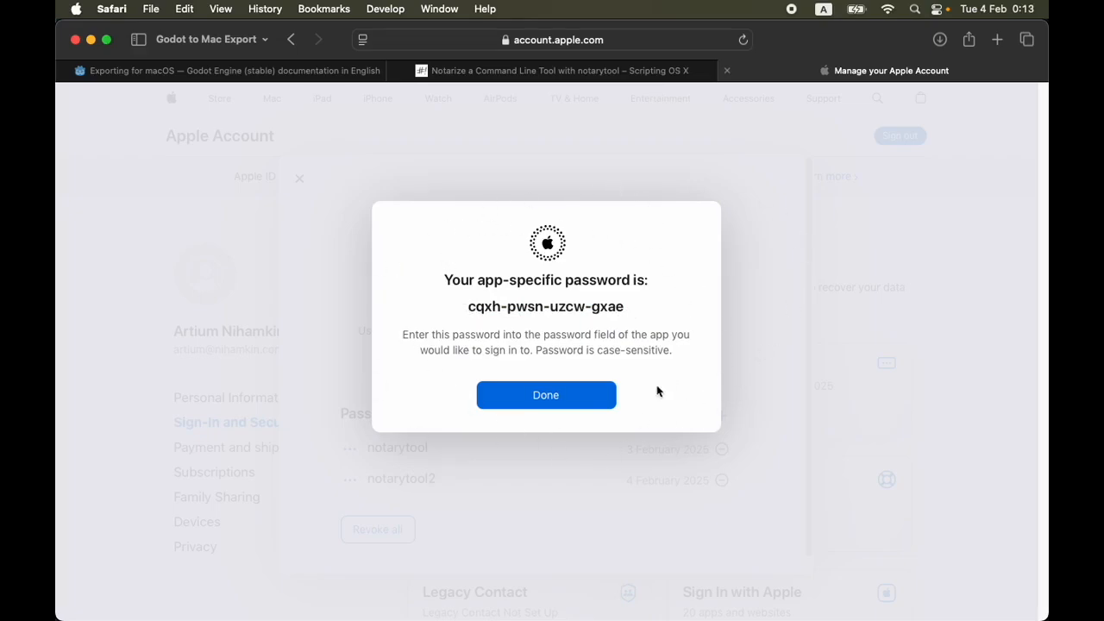
{"action": "left_click_drag", "start_coordinate": [470, 305], "coordinate": [633, 304]}
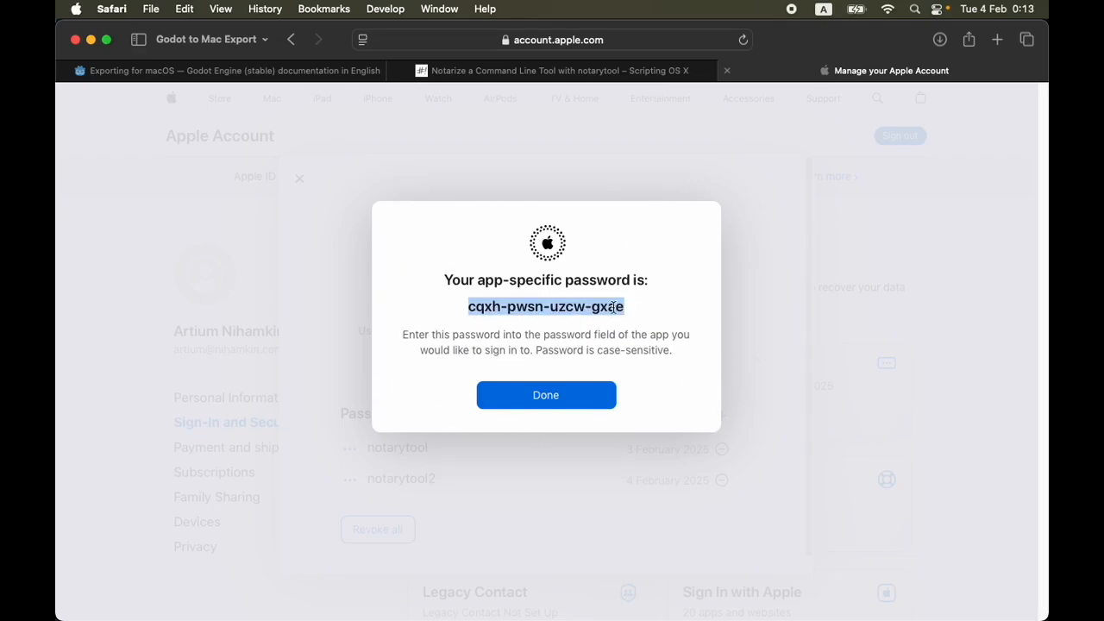
{"action": "right_click", "coordinate": [612, 307]}
{"action": "left_click", "coordinate": [671, 375]}
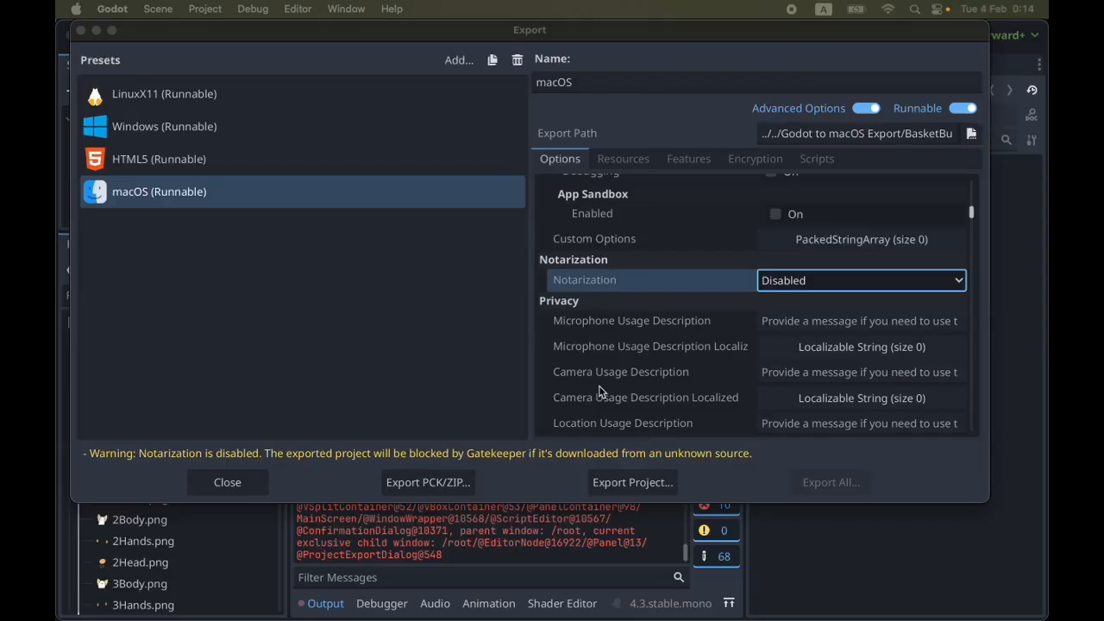
Start exporting the Godot project for macOS and delete the existing BasketBubble.zip from the destination folder
{"action": "left_click", "coordinate": [630, 483]}
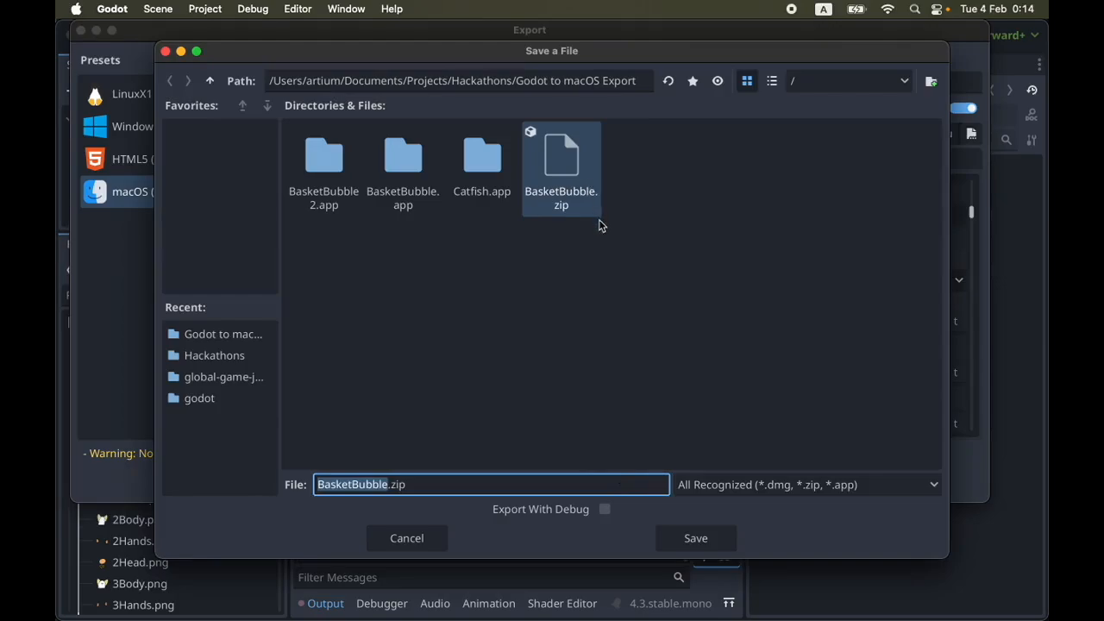
{"action": "left_click", "coordinate": [541, 229]}
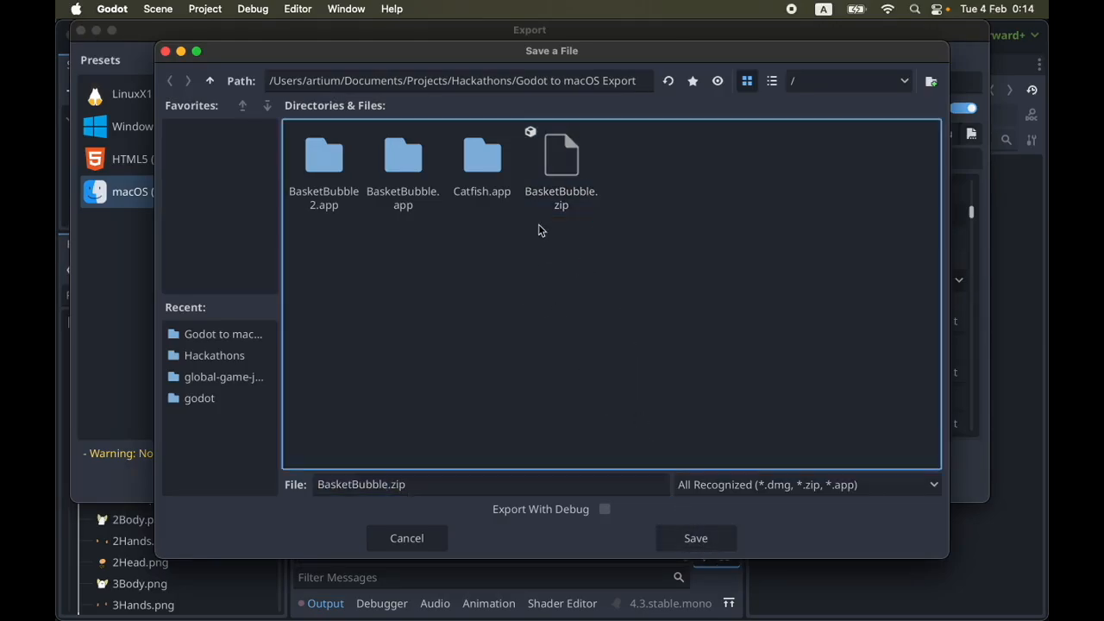
{"action": "left_click", "coordinate": [569, 168]}
{"action": "right_click", "coordinate": [565, 170]}
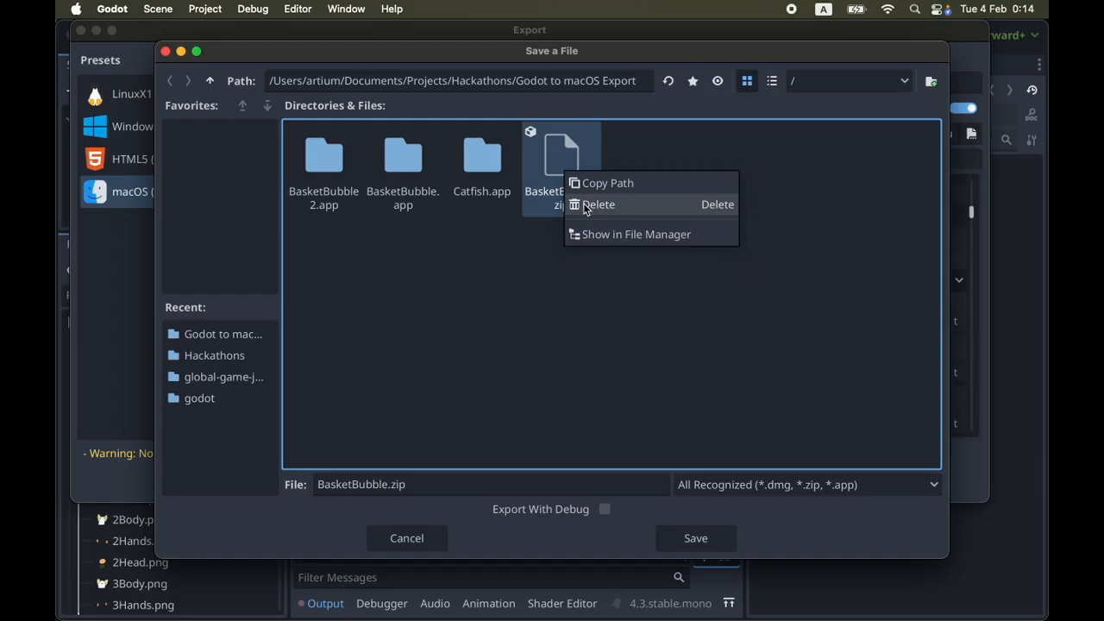
{"action": "left_click", "coordinate": [587, 205]}
{"action": "left_click", "coordinate": [650, 333]}
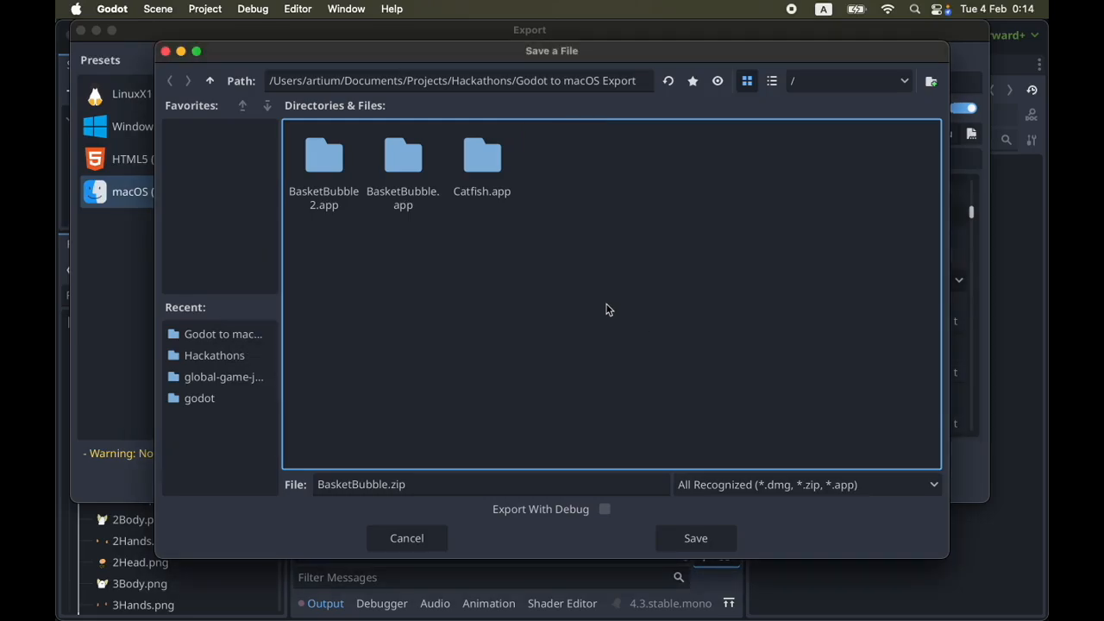
Export the project as BasketBubble.zip without debug and dismiss the export report
{"action": "left_click", "coordinate": [440, 489]}
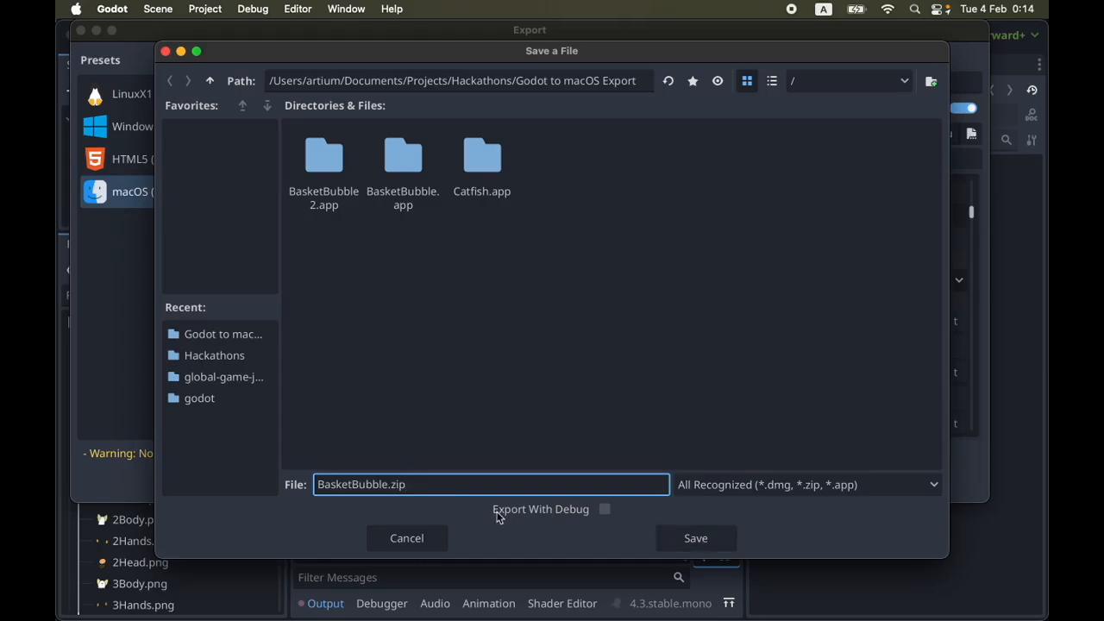
{"action": "left_click", "coordinate": [715, 539]}
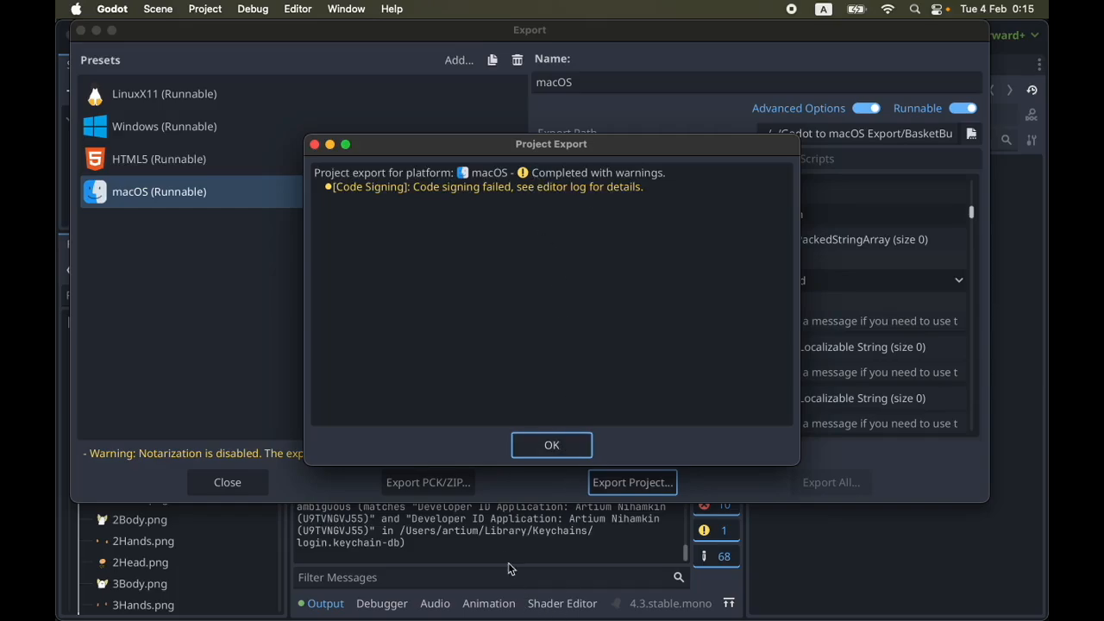
{"action": "left_click", "coordinate": [552, 444]}
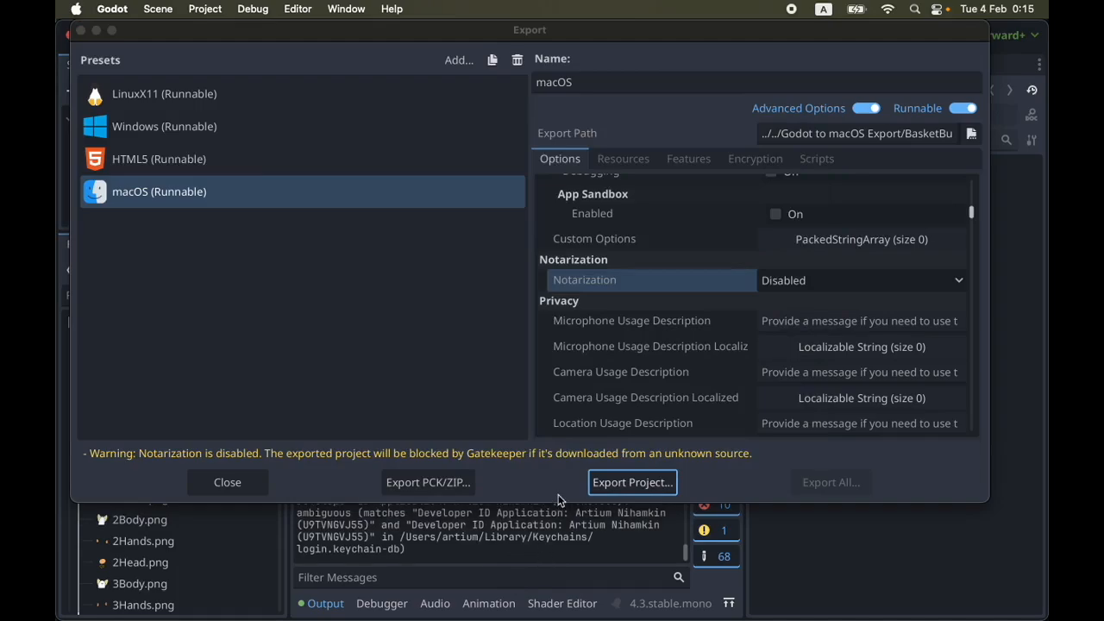
Read the code signing messages in the editor's output log and check the macOS preset's codesign Identity
{"action": "left_click_drag", "start_coordinate": [746, 41], "coordinate": [773, 41]}
{"action": "scroll", "coordinate": [520, 558], "scroll_direction": "up", "scroll_amount": 2}
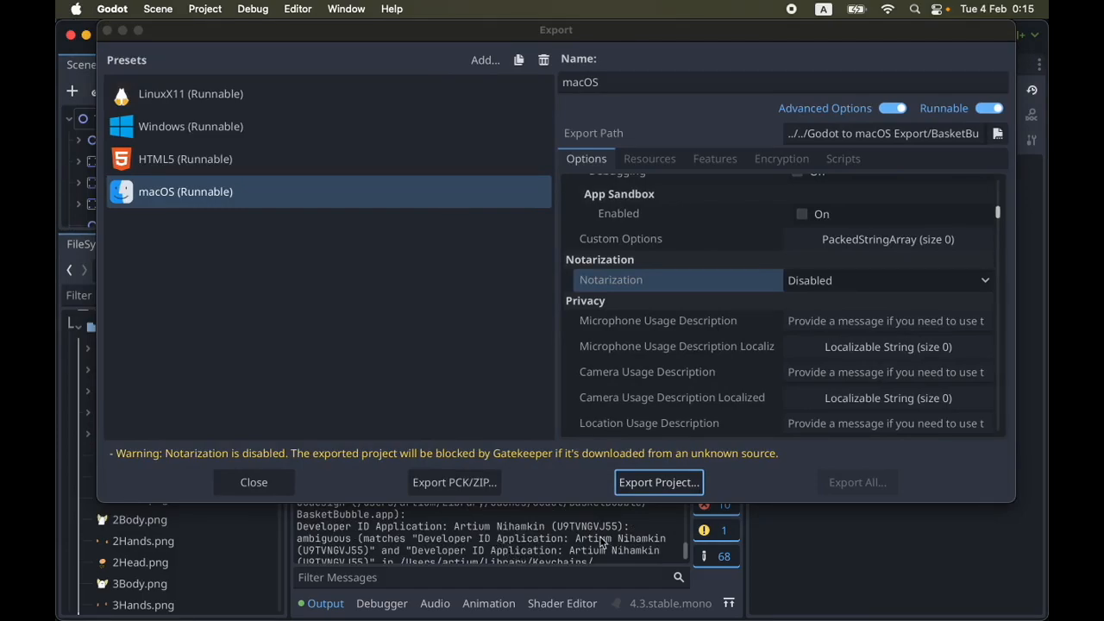
{"action": "scroll", "coordinate": [604, 539], "scroll_direction": "up", "scroll_amount": 3}
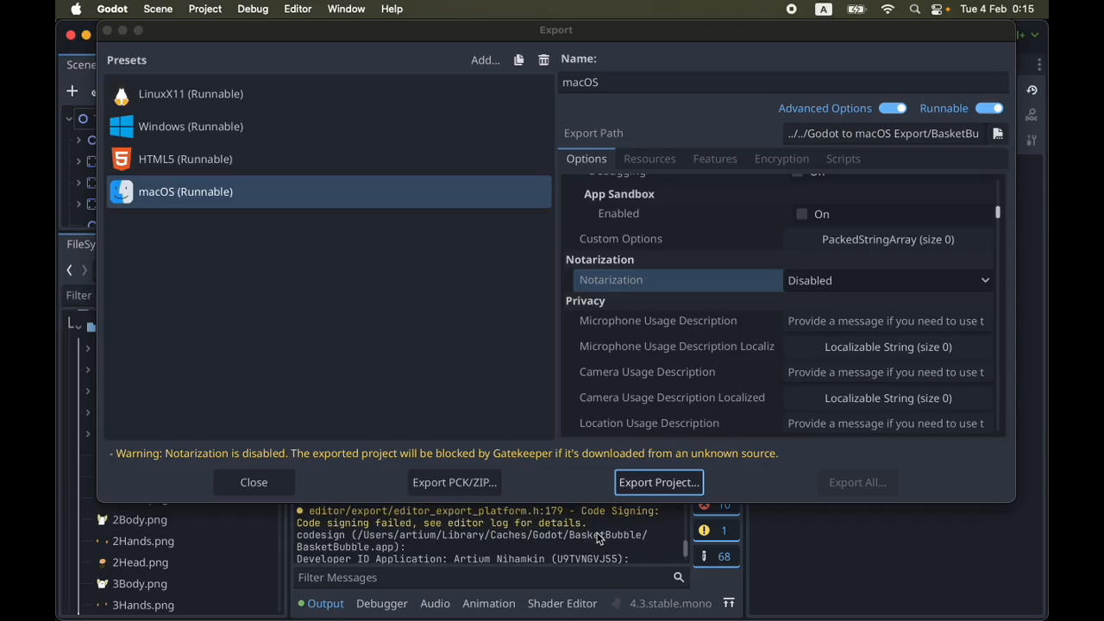
{"action": "scroll", "coordinate": [356, 552], "scroll_direction": "down", "scroll_amount": 3}
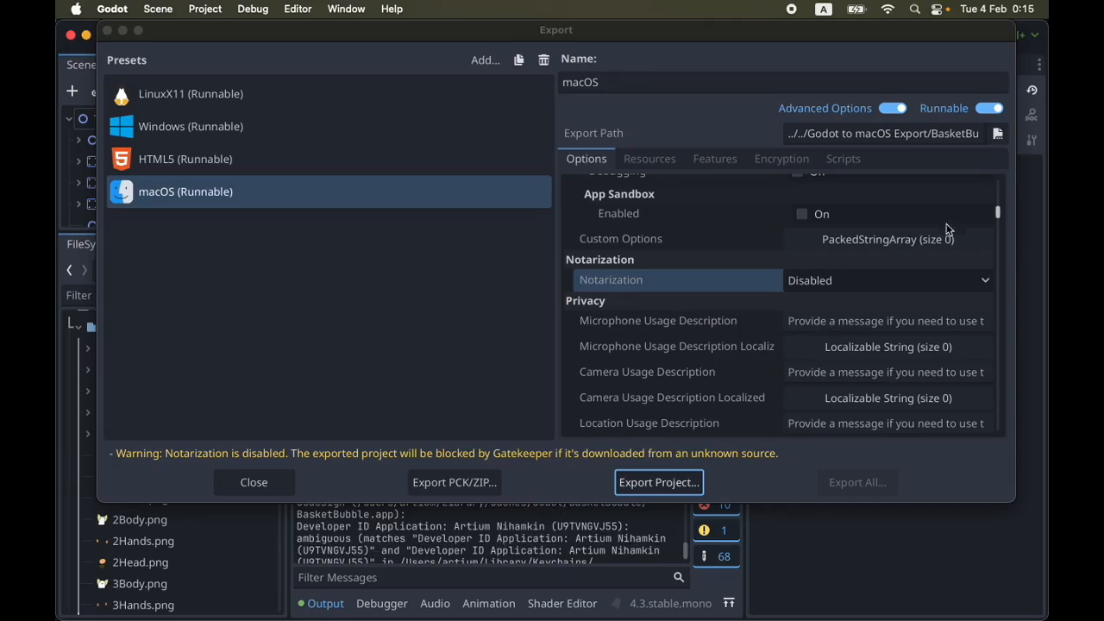
{"action": "scroll", "coordinate": [893, 271], "scroll_direction": "up", "scroll_amount": 5}
{"action": "scroll", "coordinate": [916, 267], "scroll_direction": "up", "scroll_amount": 10}
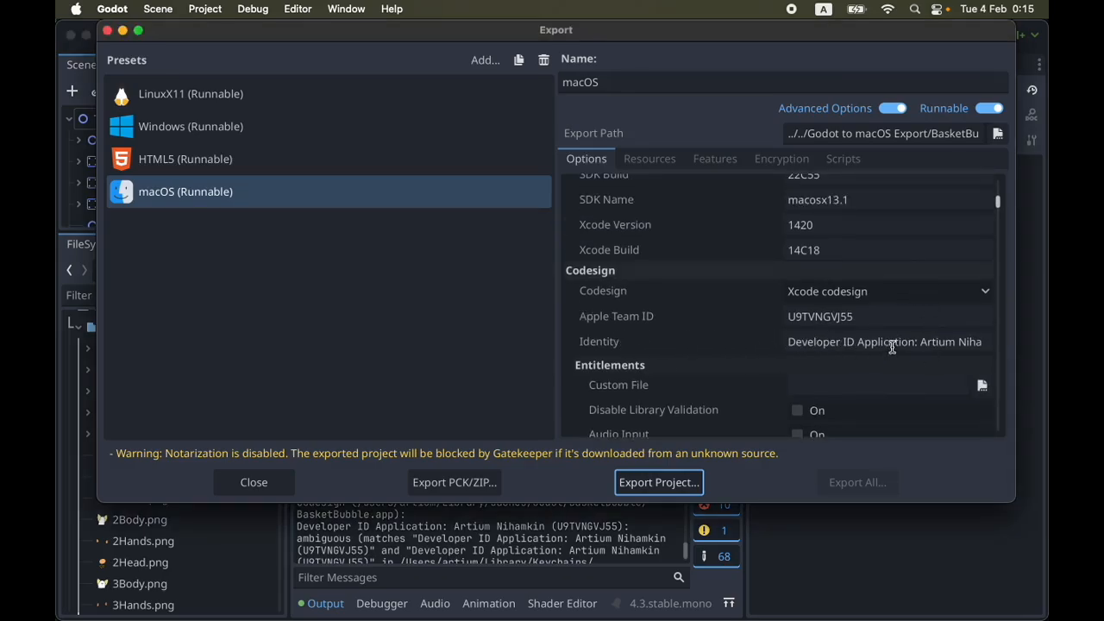
{"action": "left_click", "coordinate": [889, 341]}
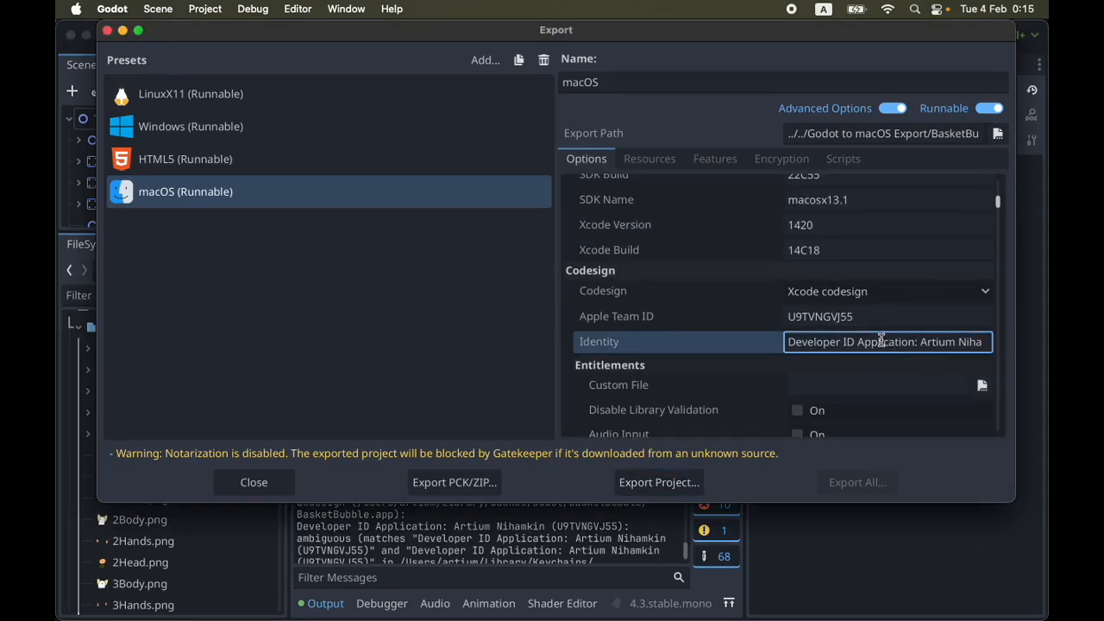
Open Keychain Access and inspect the Developer ID certificates in the login keychain
{"action": "key", "text": "super+space"}
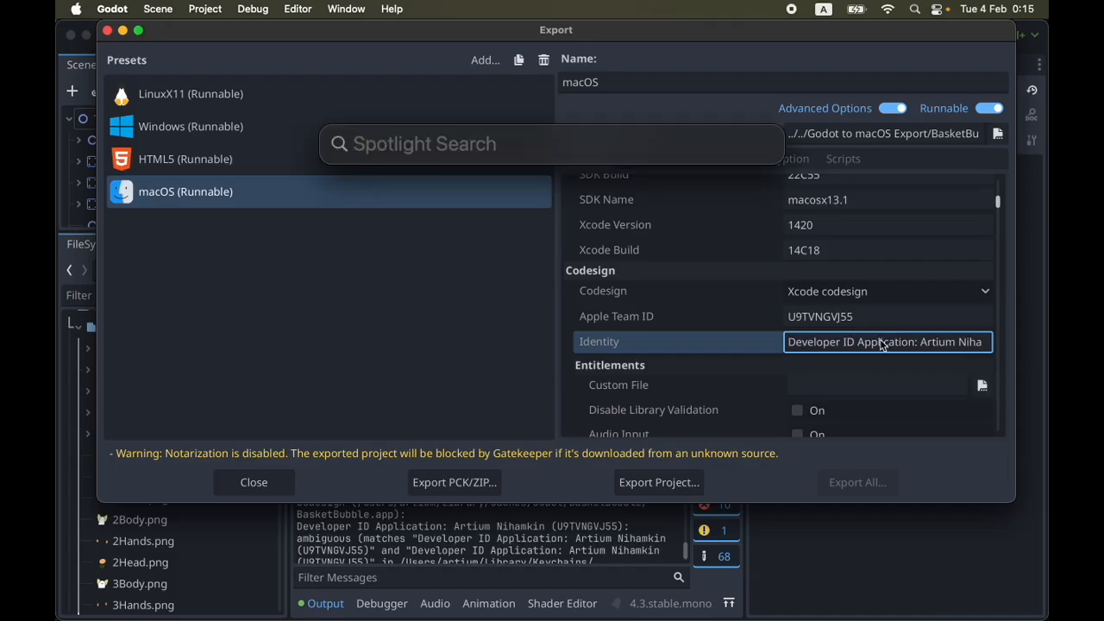
{"action": "type", "text": "key"}
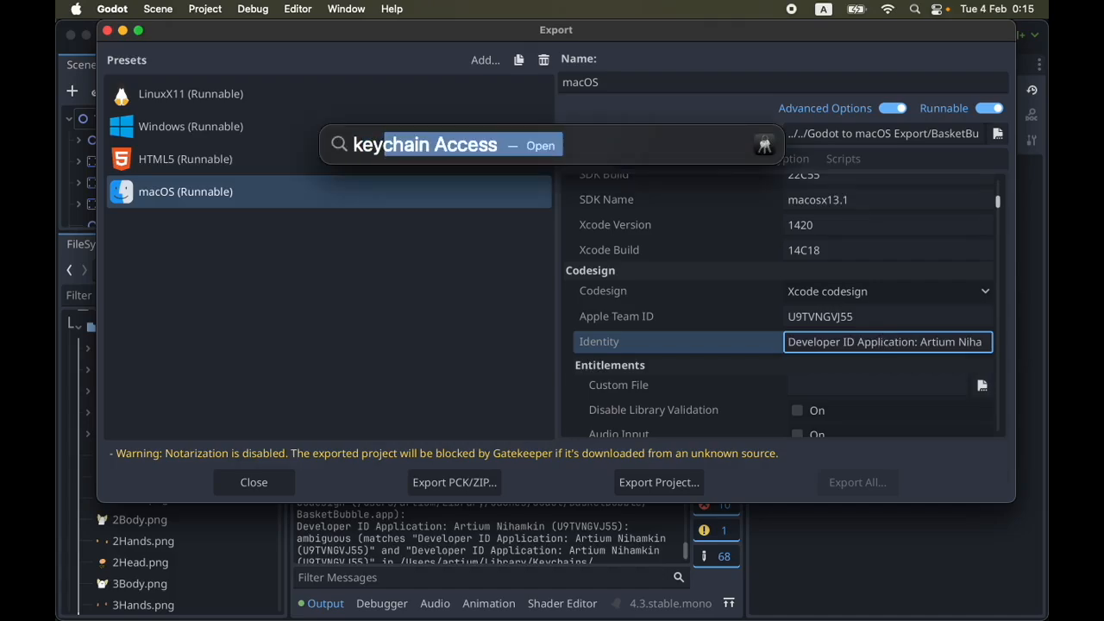
{"action": "key", "text": "Return"}
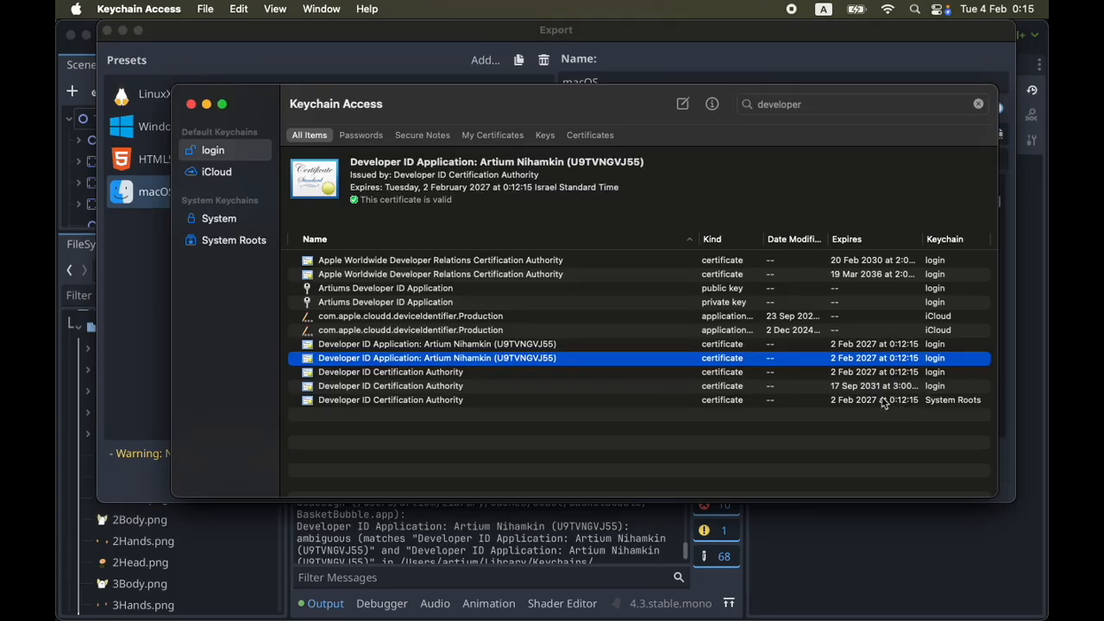
{"action": "left_click", "coordinate": [430, 387]}
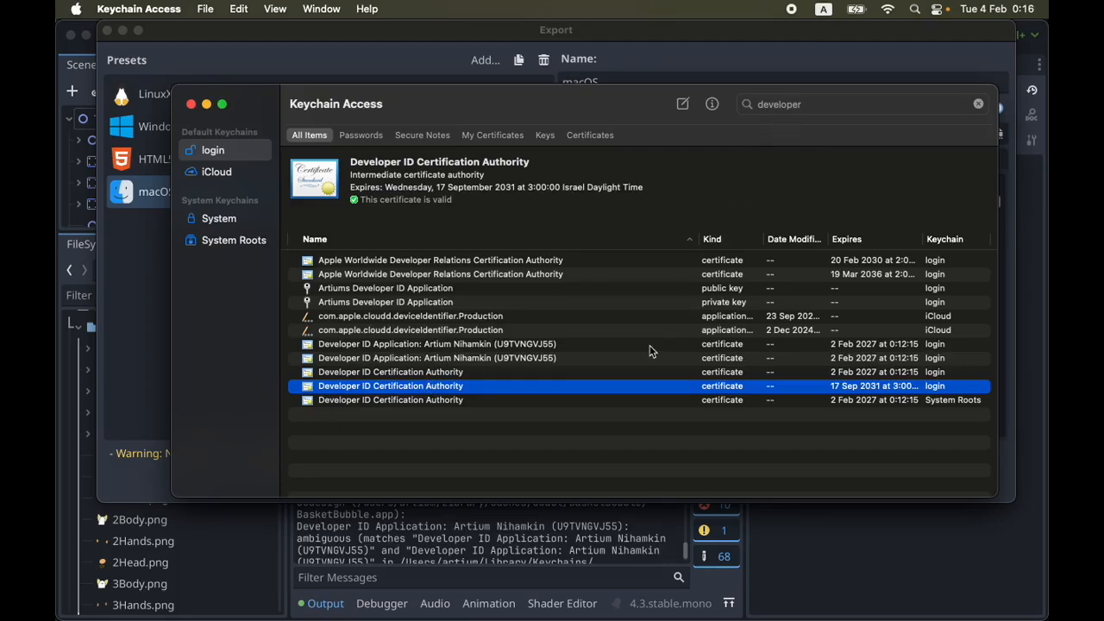
{"action": "left_click", "coordinate": [425, 346]}
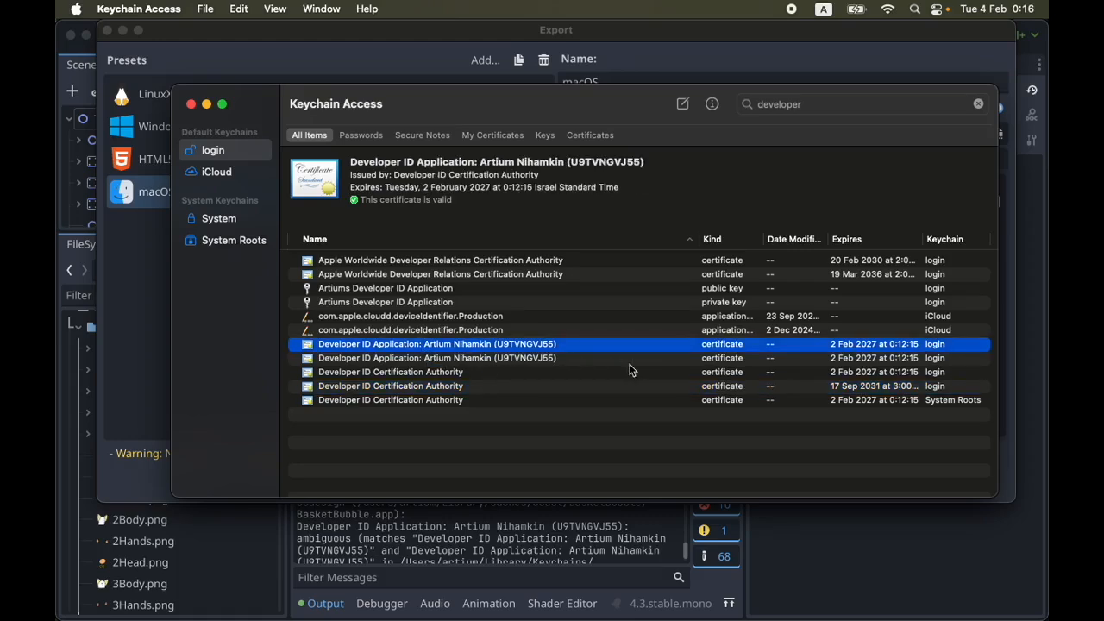
{"action": "left_click", "coordinate": [820, 362]}
{"action": "left_click", "coordinate": [546, 350]}
{"action": "left_click", "coordinate": [547, 359]}
Open the details of both Developer ID Application certificates for comparison, moving the first details window aside
{"action": "double_click", "coordinate": [516, 358]}
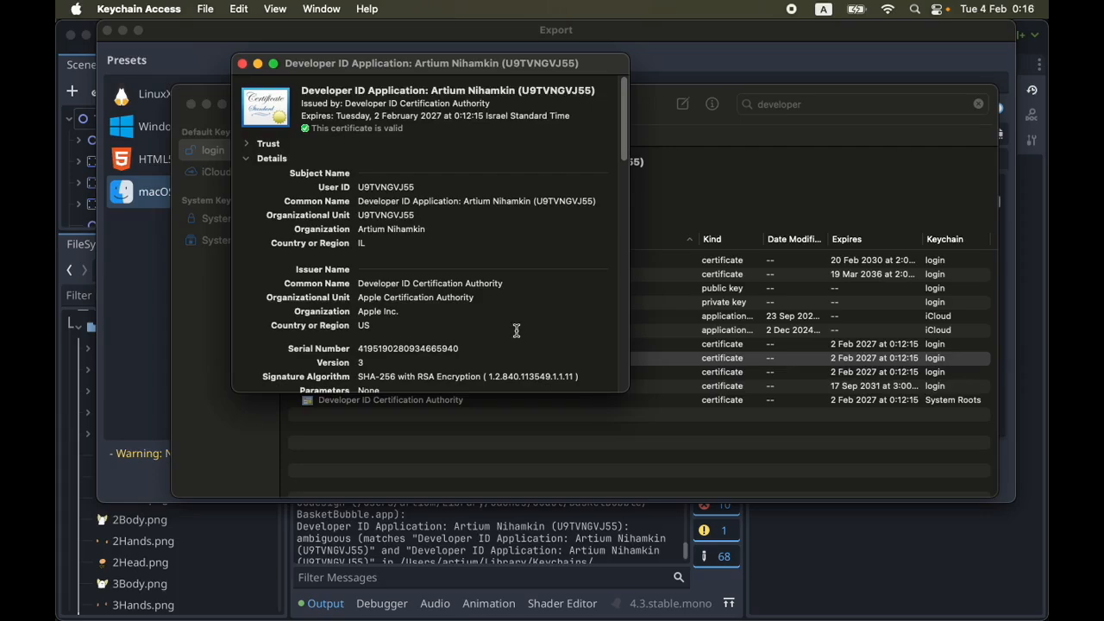
{"action": "scroll", "coordinate": [517, 330], "scroll_direction": "down", "scroll_amount": 1}
{"action": "scroll", "coordinate": [516, 328], "scroll_direction": "down", "scroll_amount": 3}
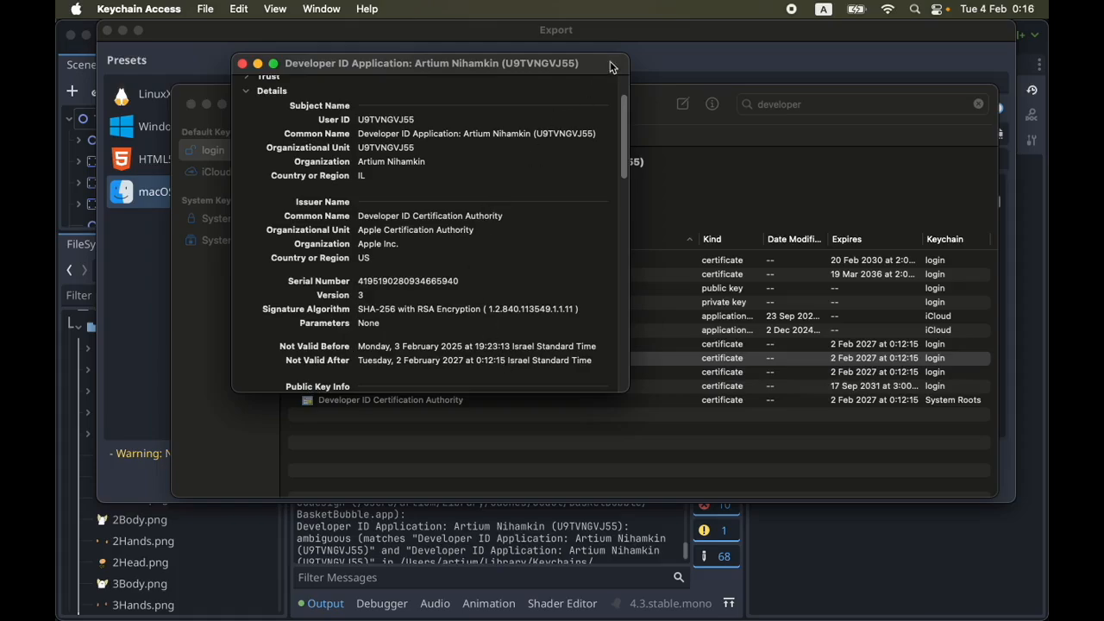
{"action": "left_click_drag", "start_coordinate": [406, 68], "coordinate": [839, 69]}
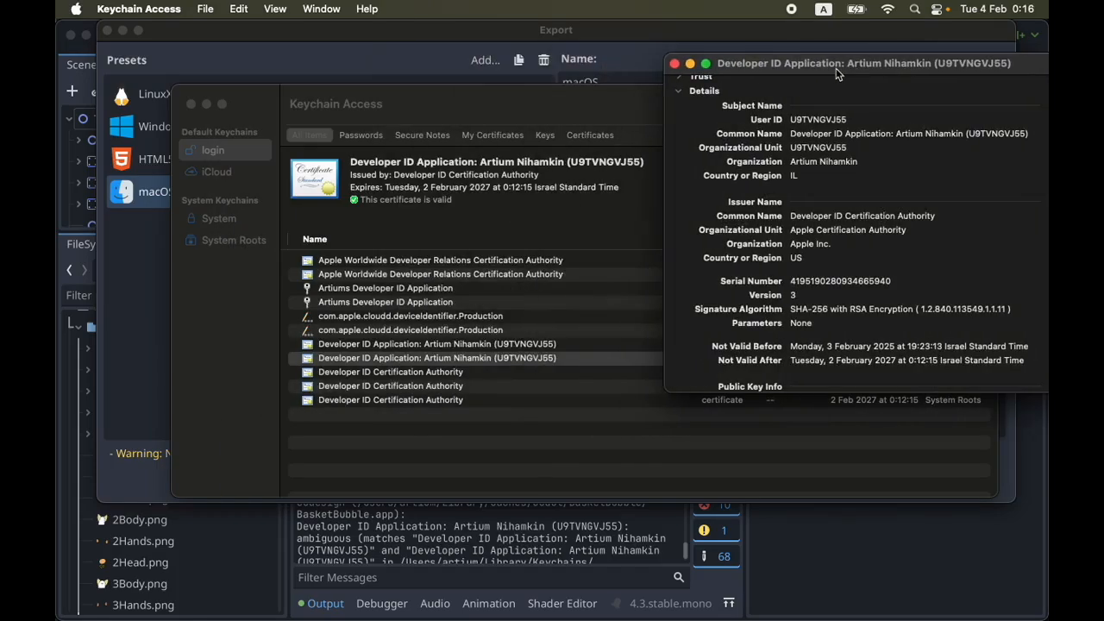
{"action": "left_click", "coordinate": [528, 354]}
{"action": "double_click", "coordinate": [523, 344]}
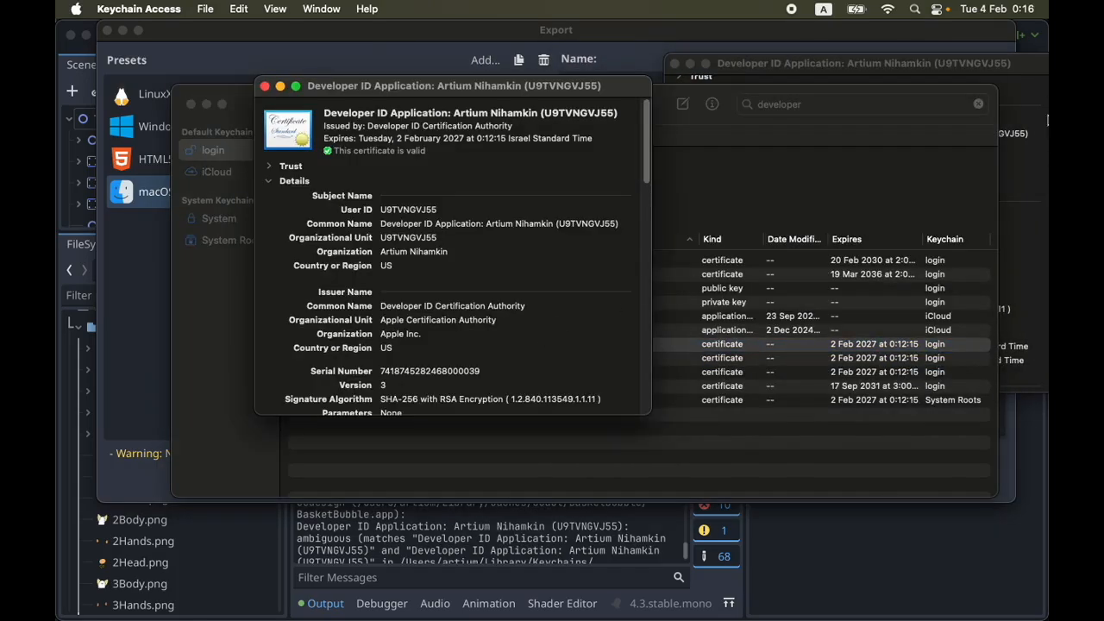
Compare the country and validity dates of both Developer ID Application certificates, recheck the second one, and close their details windows
{"action": "left_click", "coordinate": [1013, 186]}
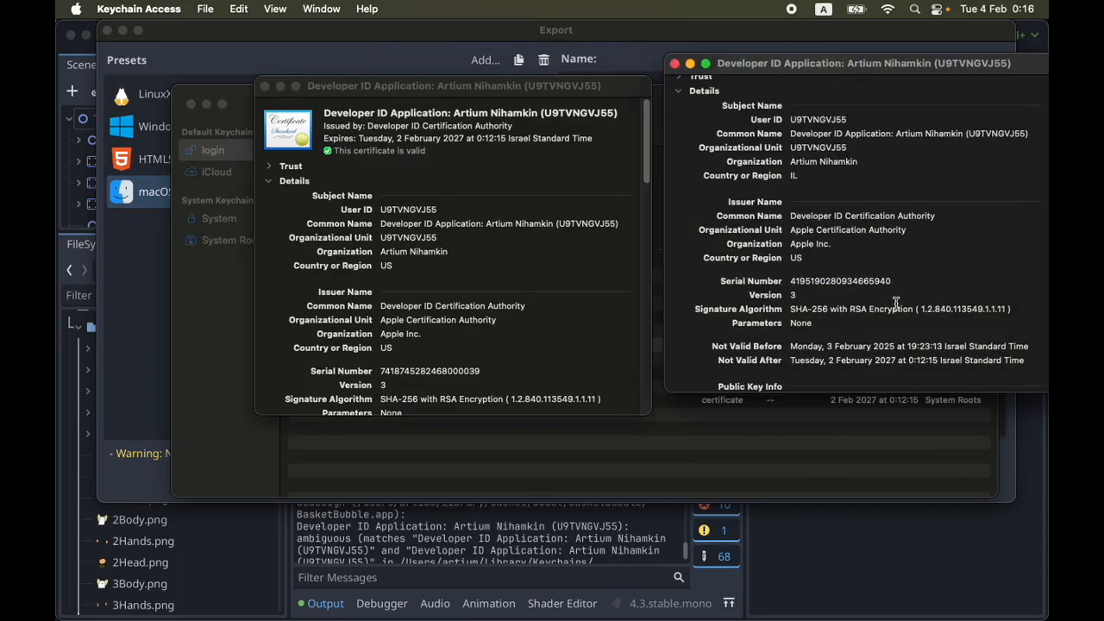
{"action": "scroll", "coordinate": [512, 356], "scroll_direction": "down", "scroll_amount": 5}
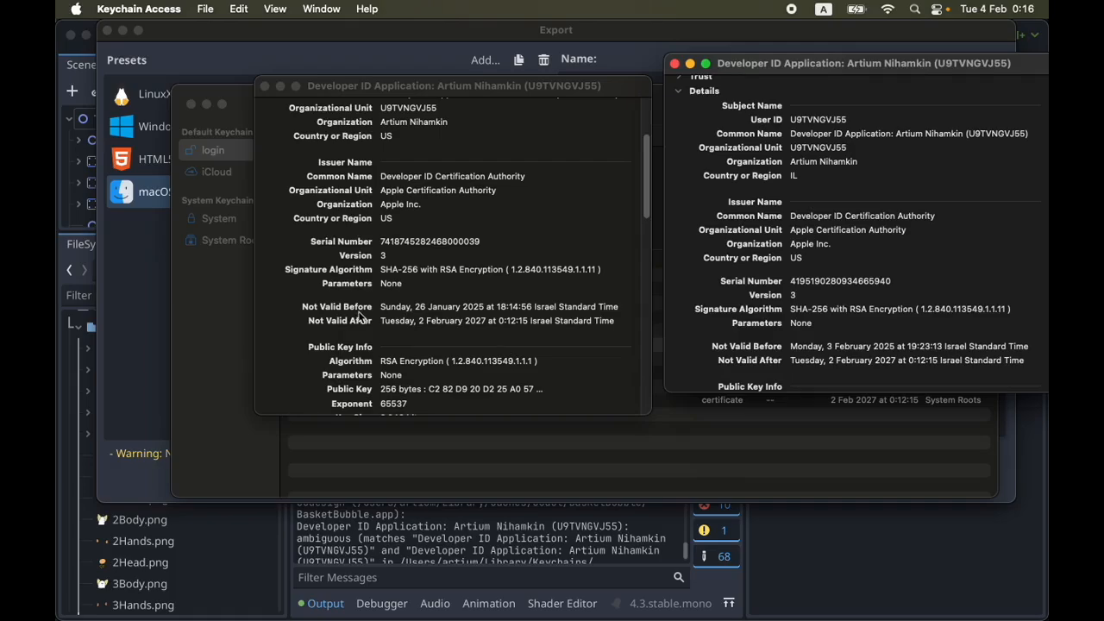
{"action": "left_click", "coordinate": [675, 63]}
{"action": "left_click", "coordinate": [265, 87]}
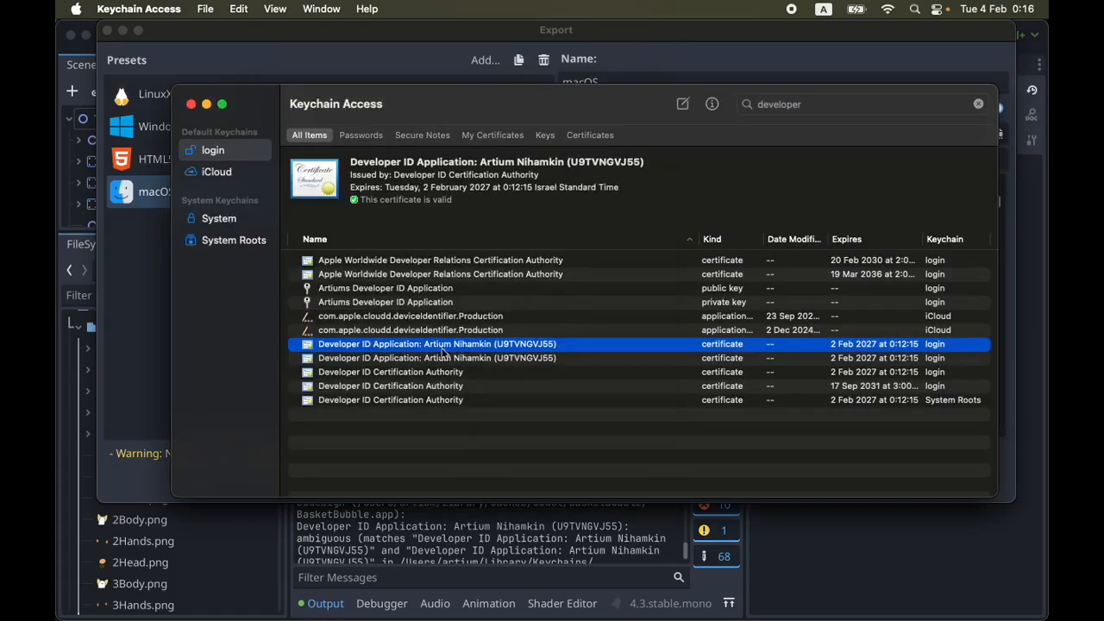
{"action": "left_click", "coordinate": [485, 361]}
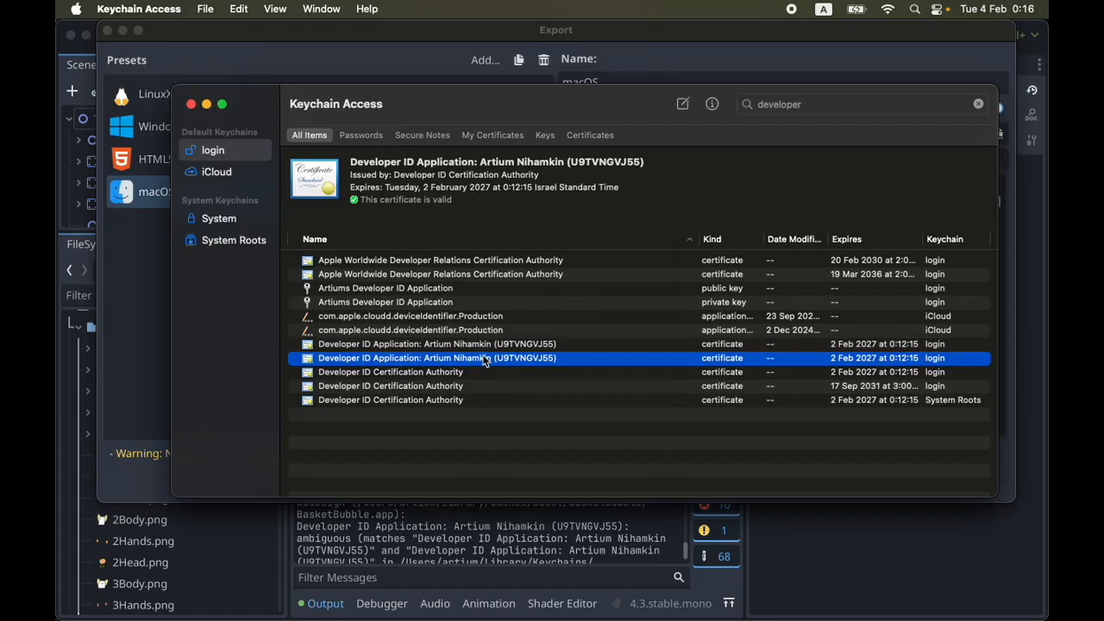
{"action": "double_click", "coordinate": [484, 361]}
{"action": "scroll", "coordinate": [502, 354], "scroll_direction": "down", "scroll_amount": 2}
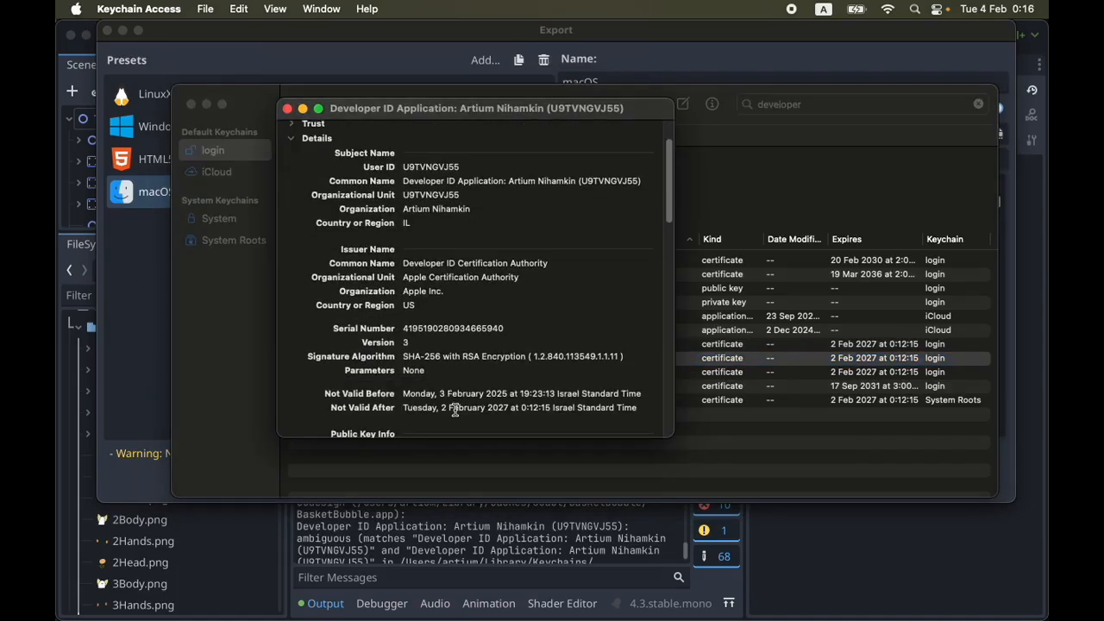
{"action": "left_click", "coordinate": [288, 109]}
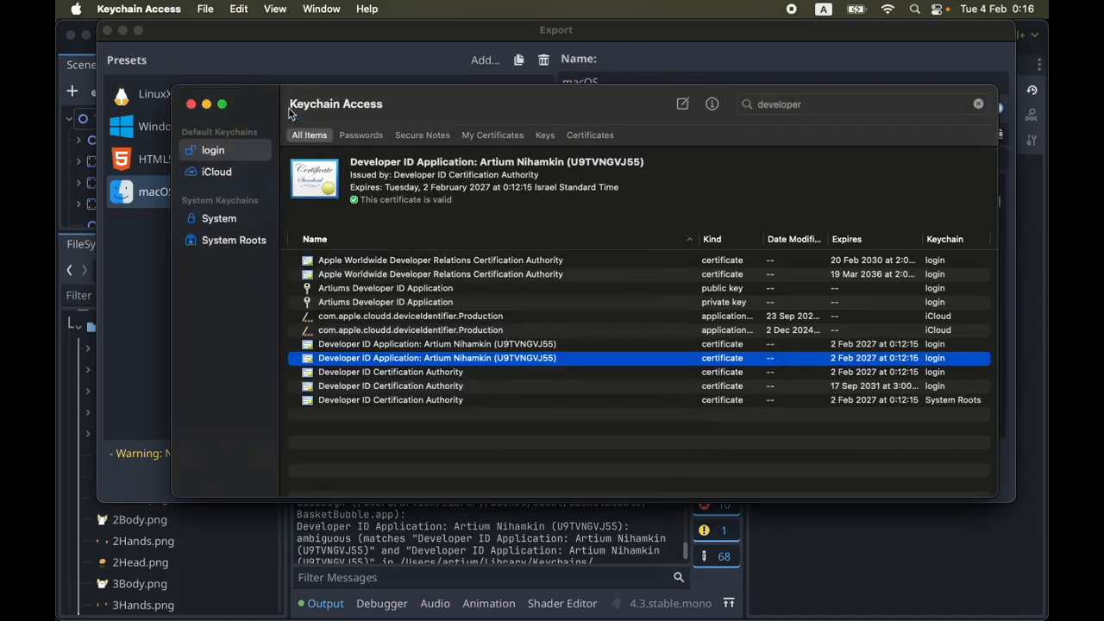
Delete the duplicate Developer ID Application certificate valid from 3 February 2025 from the login keychain
{"action": "left_click", "coordinate": [528, 386]}
{"action": "right_click", "coordinate": [518, 358]}
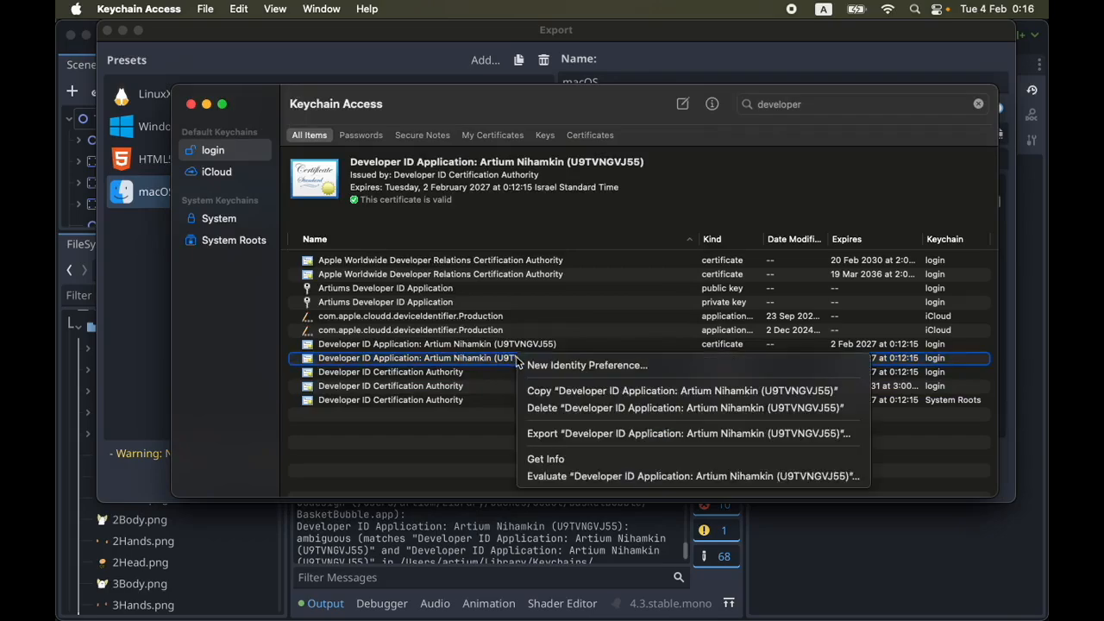
{"action": "left_click", "coordinate": [684, 408]}
{"action": "left_click", "coordinate": [640, 359]}
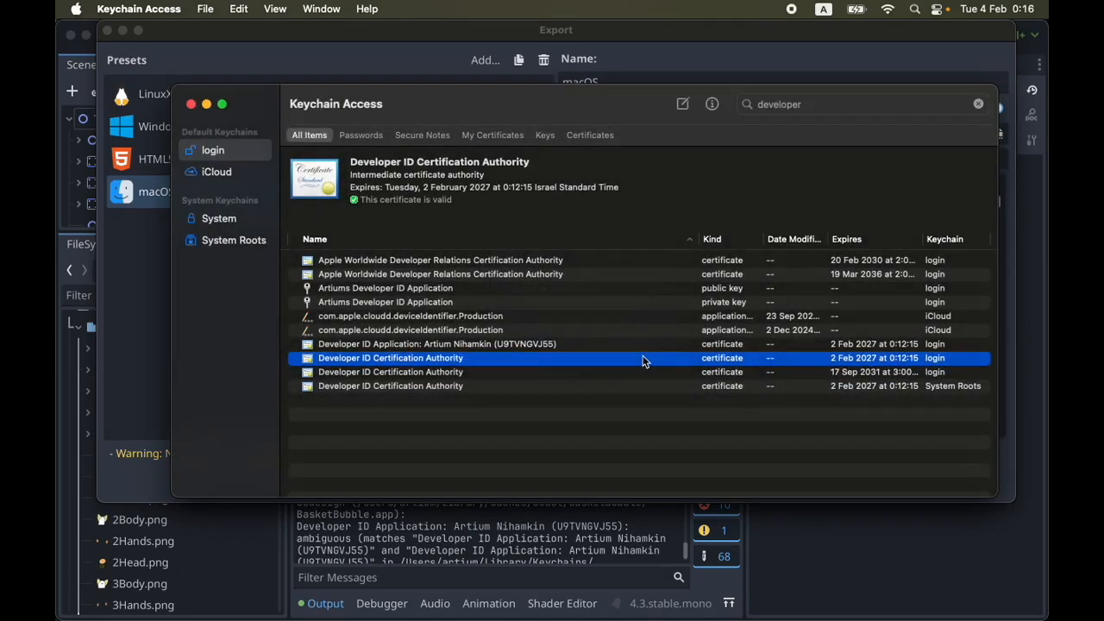
Switch back to Godot, reload export_presets.cfg from disk, and export the macOS project without debug, overwriting BasketBubble.zip
{"action": "left_click", "coordinate": [734, 581]}
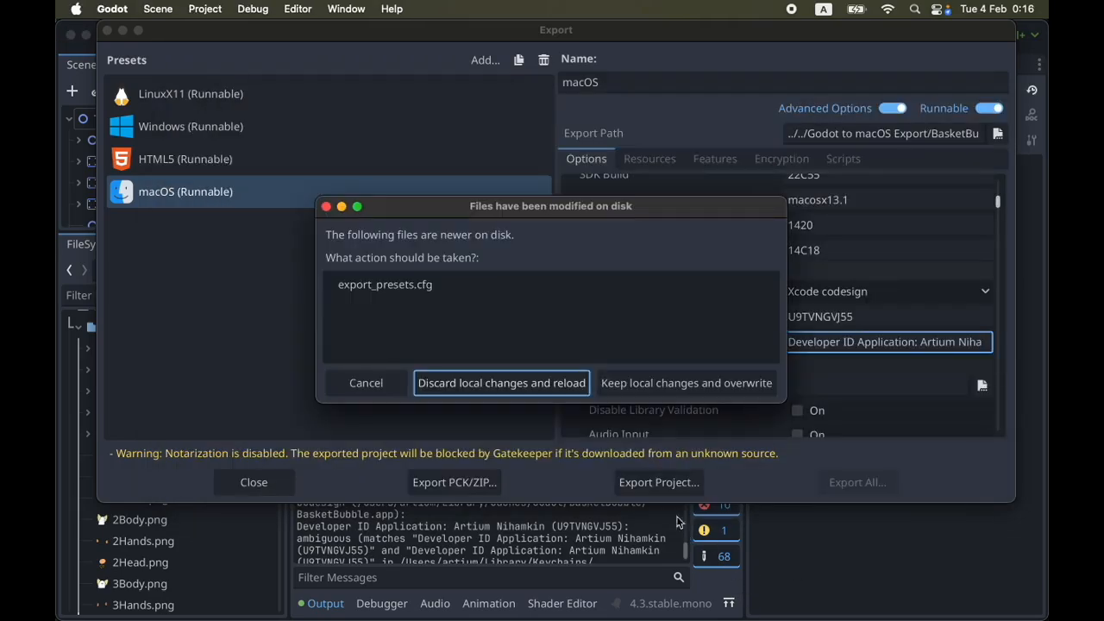
{"action": "left_click", "coordinate": [534, 383]}
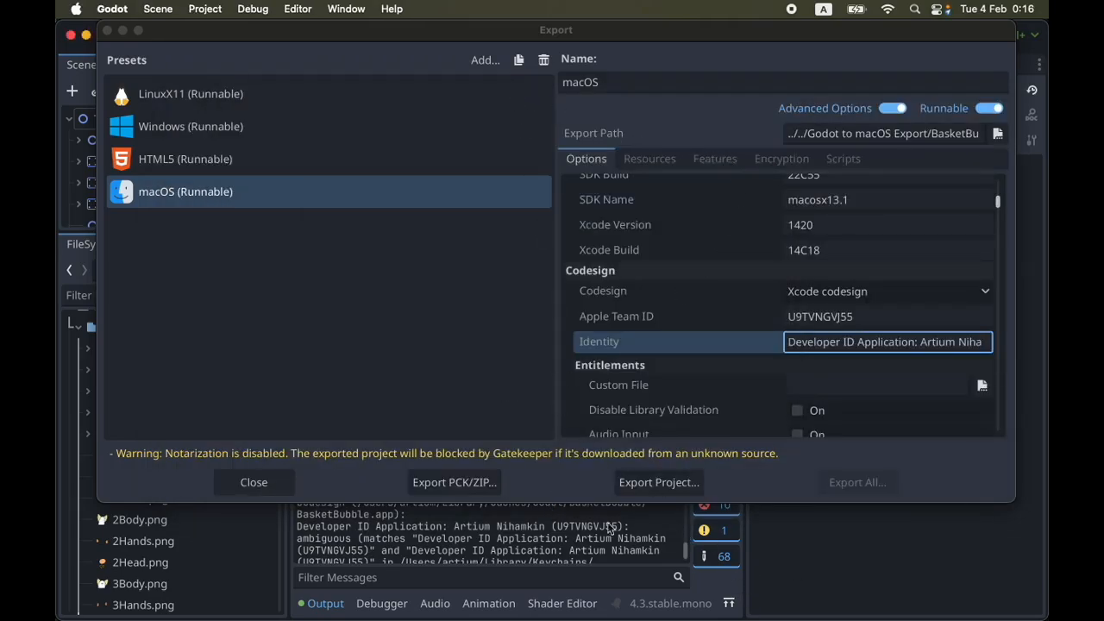
{"action": "left_click", "coordinate": [671, 483]}
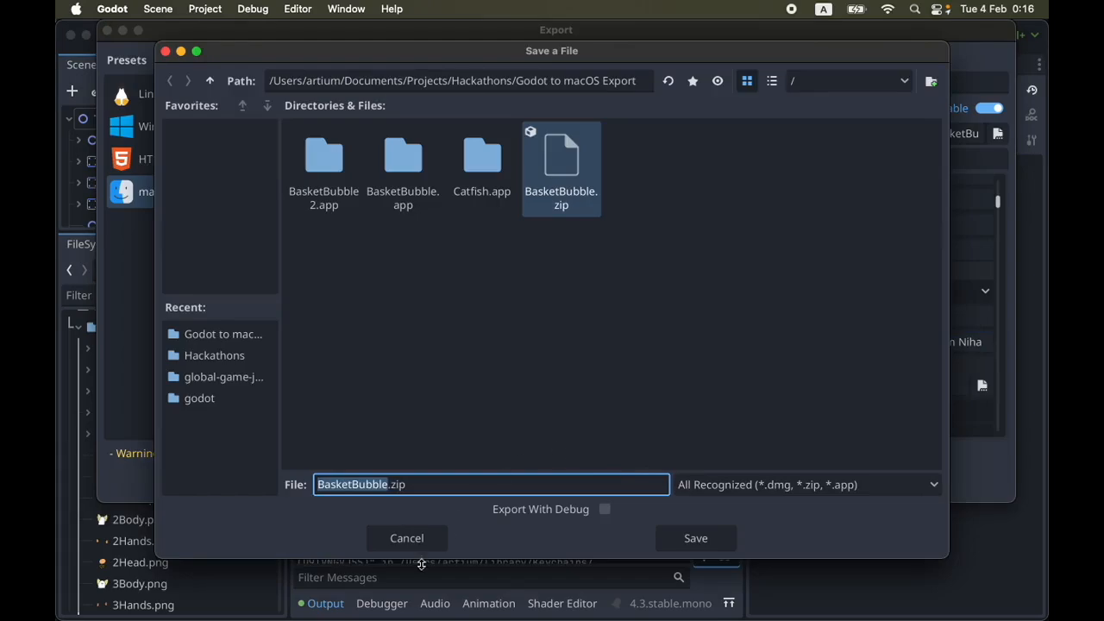
{"action": "left_click", "coordinate": [705, 539]}
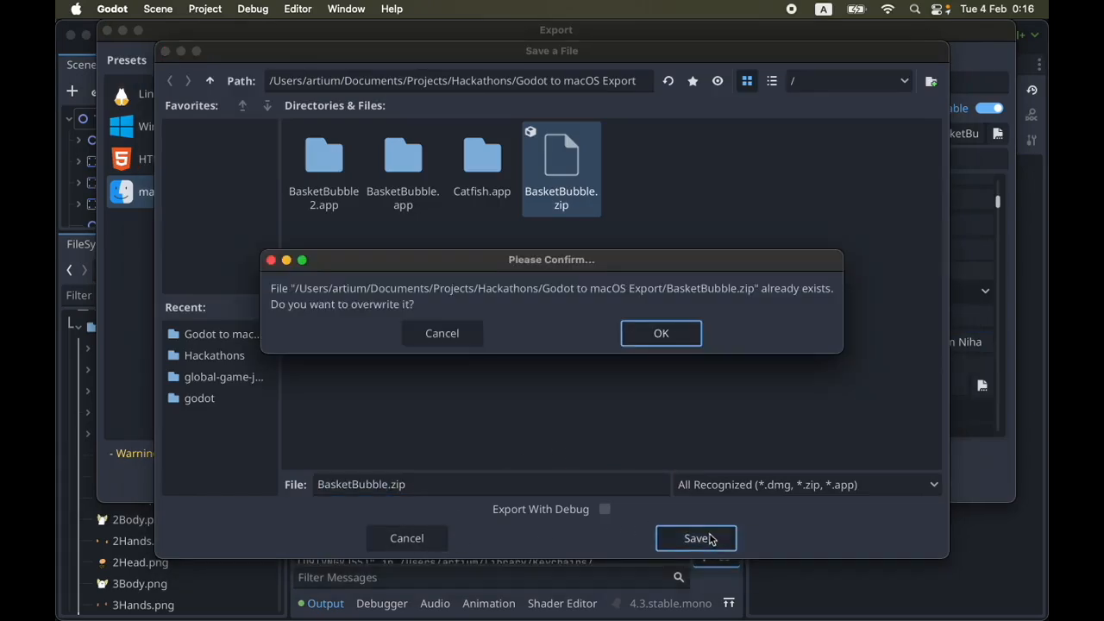
{"action": "left_click", "coordinate": [674, 328]}
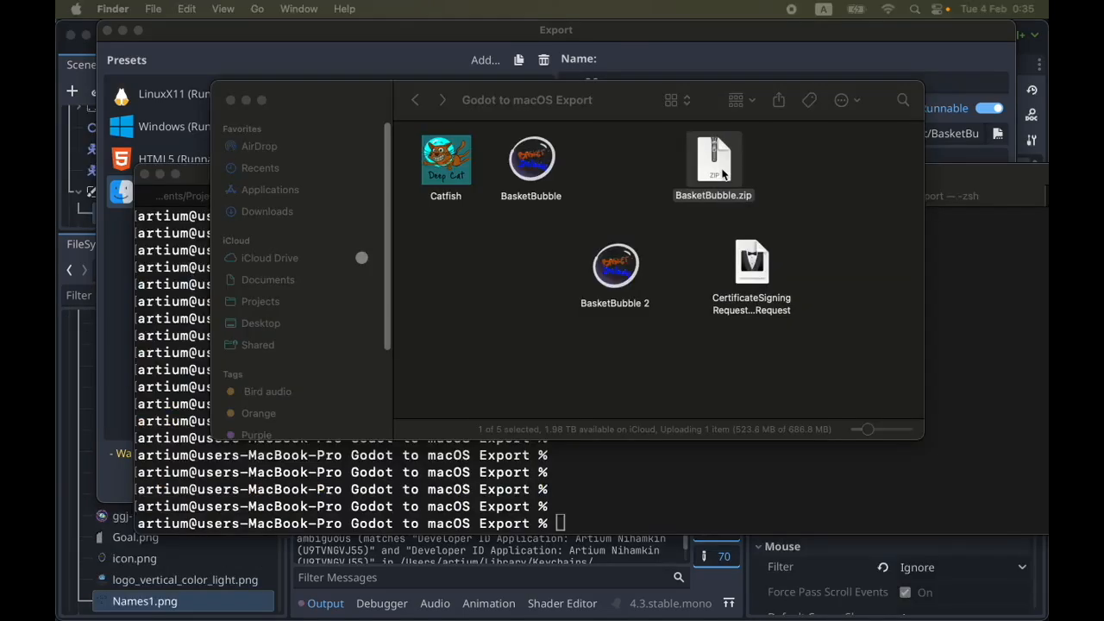
Extract BasketBubble.zip in the Godot to macOS Export folder
{"action": "double_click", "coordinate": [723, 173]}
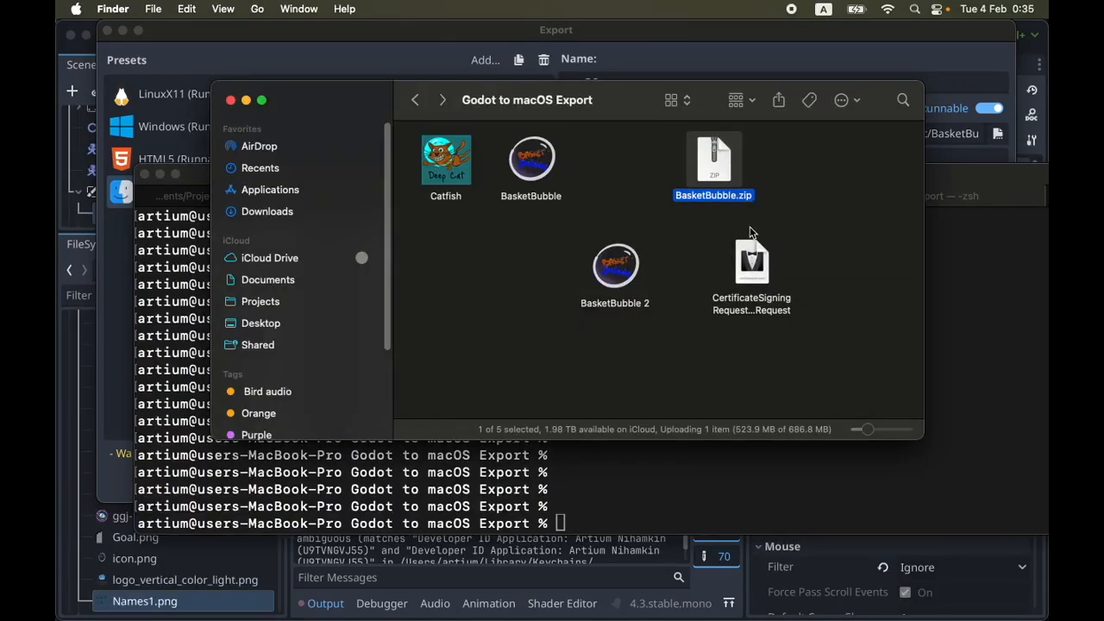
{"action": "left_click_drag", "start_coordinate": [760, 210], "coordinate": [565, 317]}
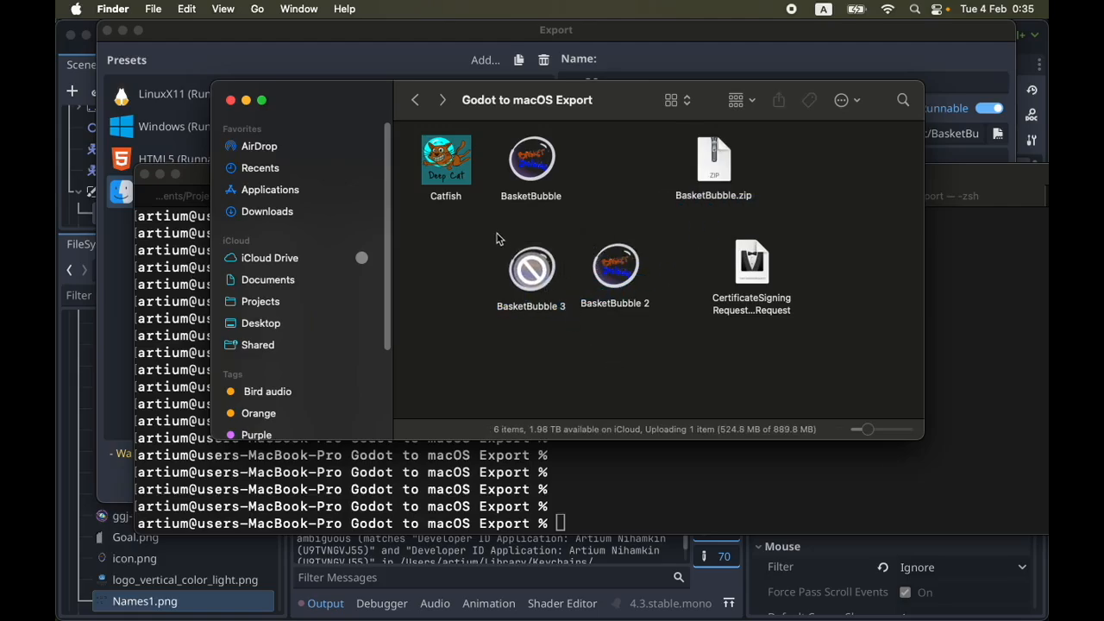
{"action": "left_click_drag", "start_coordinate": [498, 233], "coordinate": [568, 374]}
{"action": "left_click", "coordinate": [633, 390]}
Switch to Terminal and try to assess the extracted BasketBubble 3.app with spctl without any options
{"action": "left_click", "coordinate": [634, 506]}
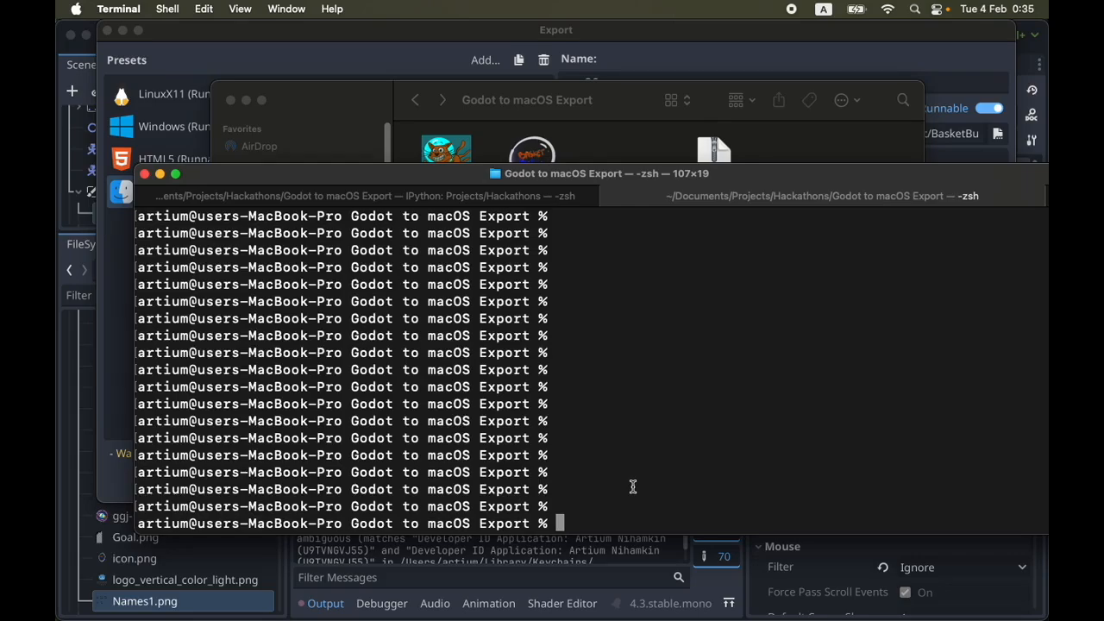
{"action": "type", "text": "spctl Bas"}
{"action": "key", "text": "Tab"}
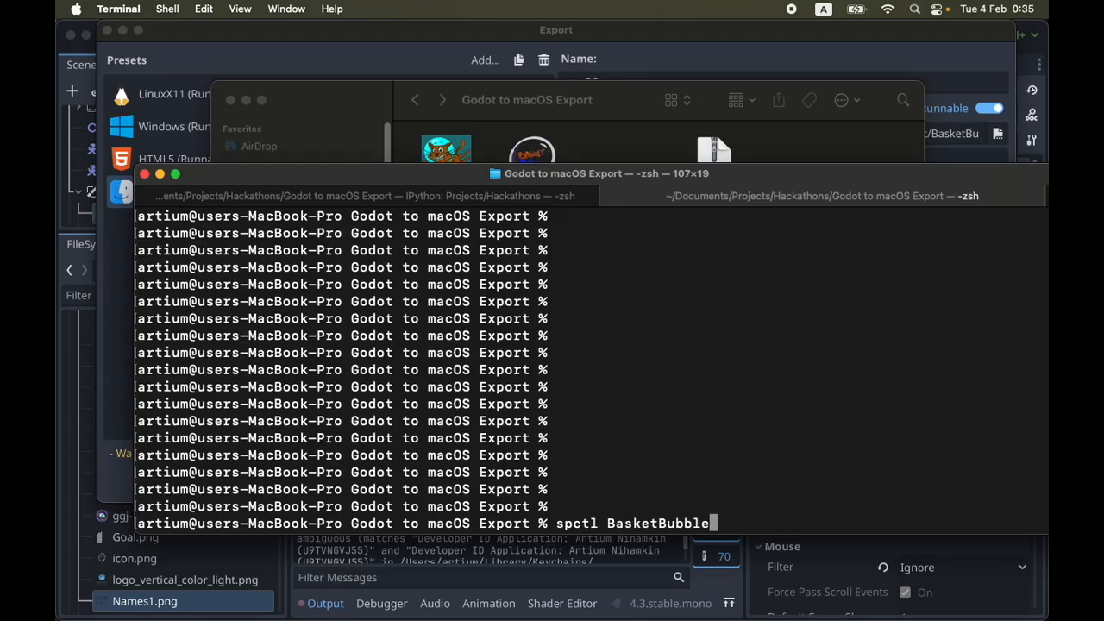
{"action": "type", "text": "\\3"}
{"action": "key", "text": "BackSpace"}
{"action": "type", "text": "3"}
{"action": "key", "text": "BackSpace"}
{"action": "type", "text": "3"}
{"action": "key", "text": "Tab"}
{"action": "key", "text": "Return"}
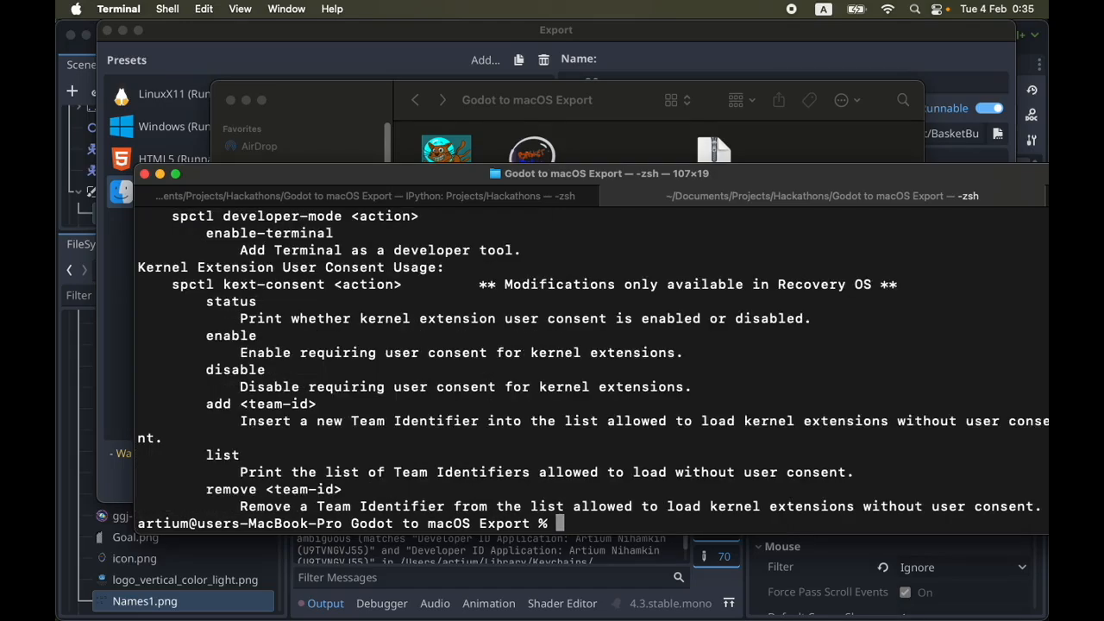
Rerun spctl on BasketBubble 3.app with the options -a -vvv and check the verdict, source and origin lines
{"action": "key", "text": "Up"}
{"action": "type", "text": "§"}
{"action": "key", "text": "BackSpace"}
{"action": "key", "text": "Left"}
{"action": "key", "text": "Left"}
{"action": "key", "text": "Left"}
{"action": "key", "text": "Left"}
{"action": "key", "text": "Left"}
{"action": "key", "text": "Left"}
{"action": "key", "text": "Left"}
{"action": "key", "text": "Left"}
{"action": "key", "text": "Left"}
{"action": "key", "text": "Left"}
{"action": "key", "text": "Left"}
{"action": "key", "text": "Left"}
{"action": "key", "text": "Left"}
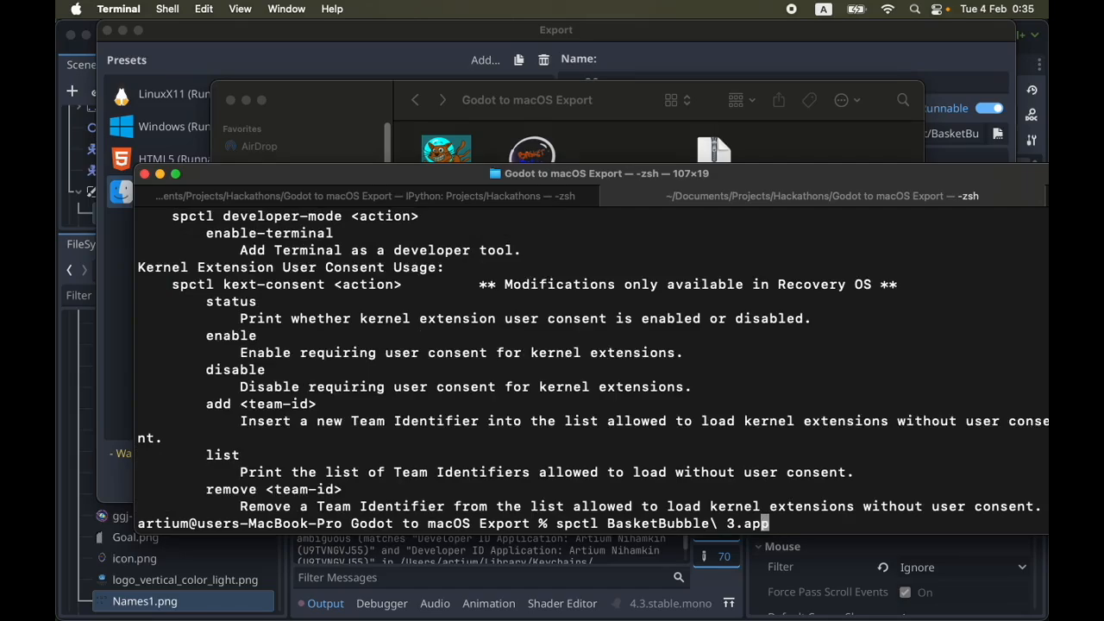
{"action": "key", "text": "Left"}
{"action": "key", "text": "Left"}
{"action": "key", "text": "Left"}
{"action": "key", "text": "Left"}
{"action": "key", "text": "Left"}
{"action": "key", "text": "Left"}
{"action": "key", "text": "Left"}
{"action": "type", "text": "-a -vvv"}
{"action": "key", "text": "Return"}
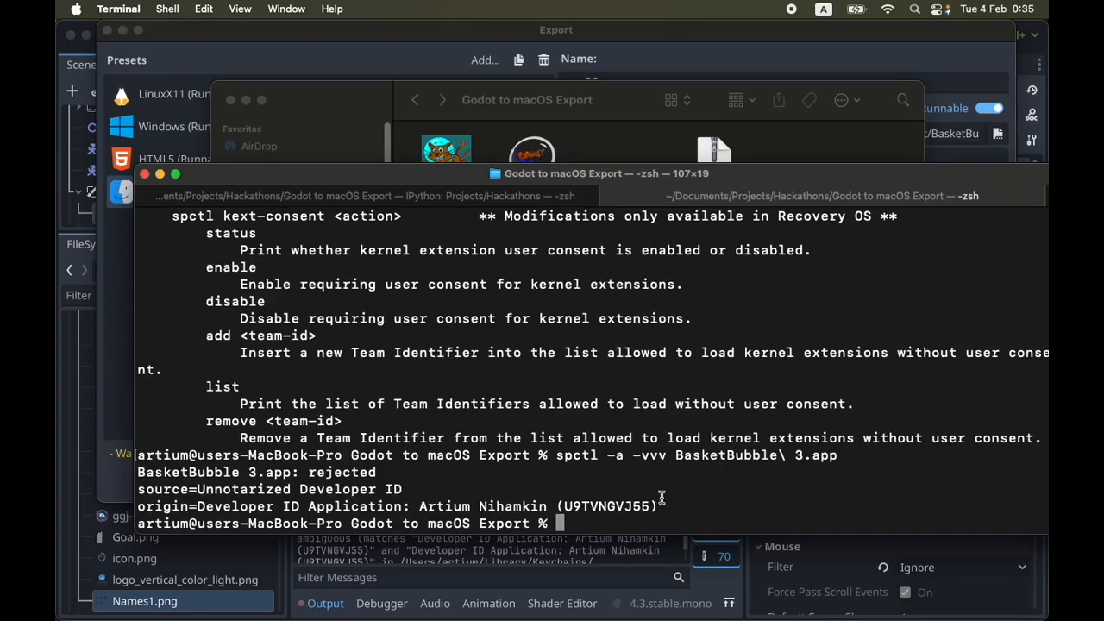
{"action": "double_click", "coordinate": [361, 474]}
{"action": "left_click", "coordinate": [533, 461]}
{"action": "left_click_drag", "start_coordinate": [665, 506], "coordinate": [101, 477]}
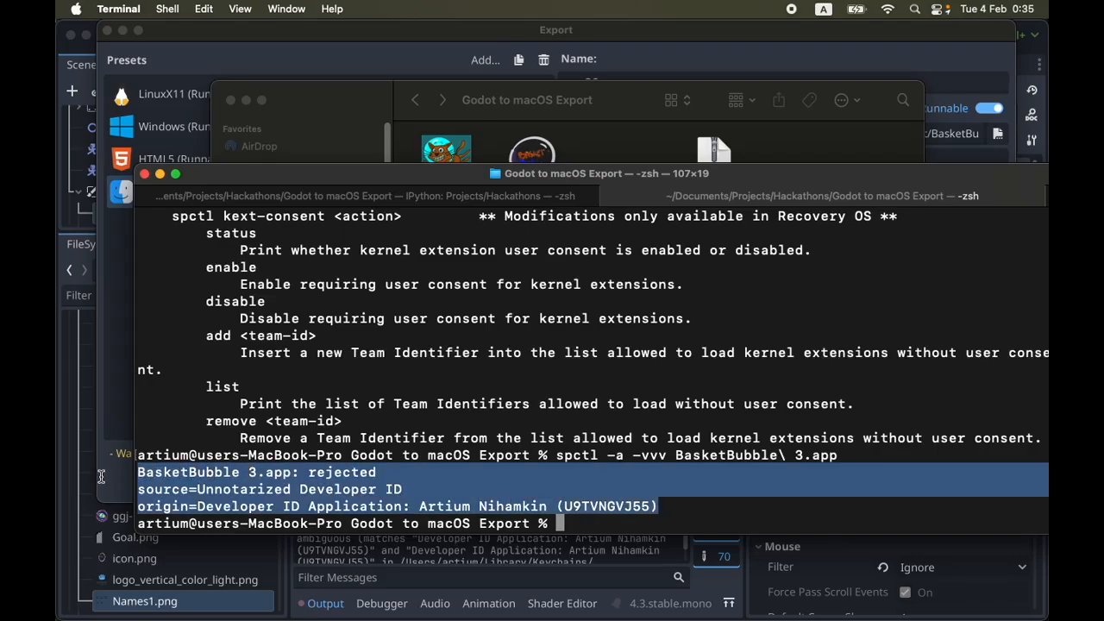
{"action": "left_click", "coordinate": [402, 475]}
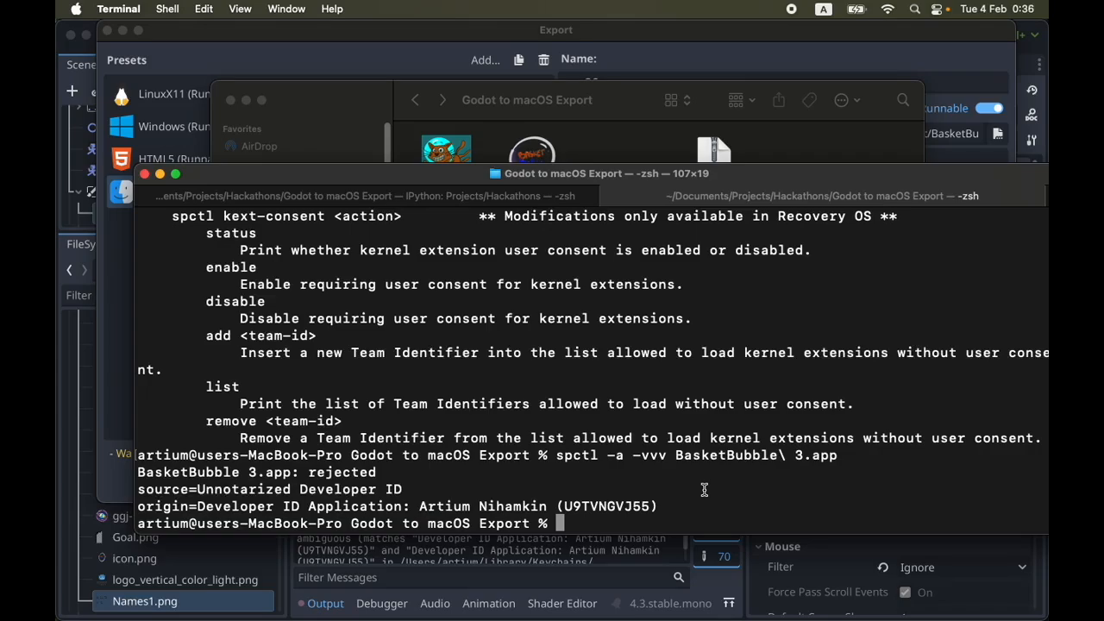
Open the manual page for notarytool
{"action": "type", "text": "man notraytool"}
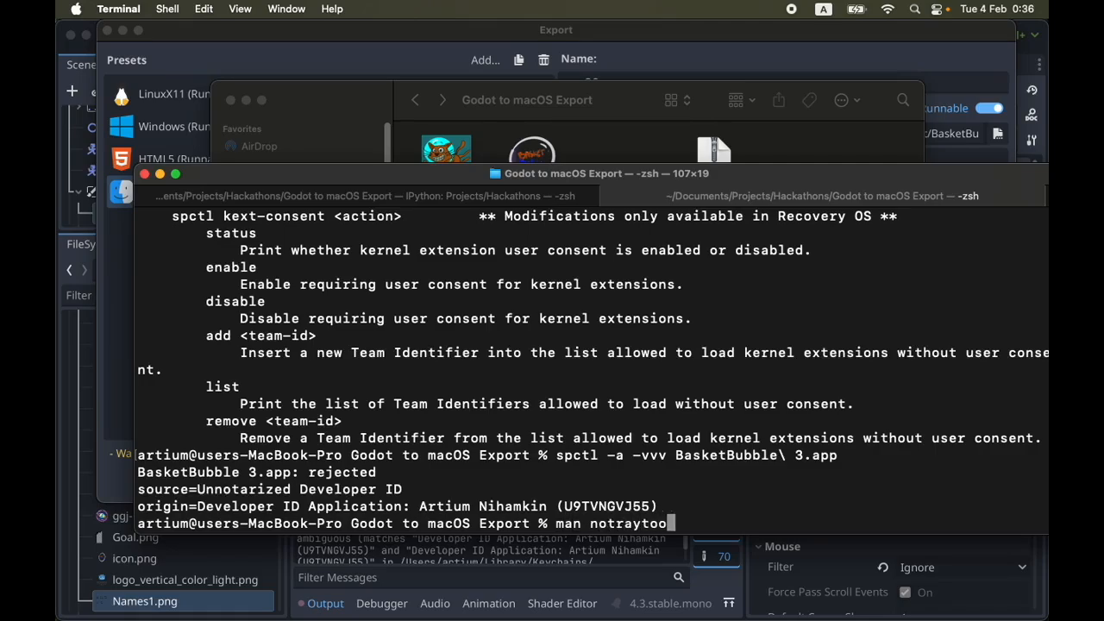
{"action": "key", "text": "BackSpace"}
{"action": "key", "text": "BackSpace"}
{"action": "key", "text": "BackSpace"}
{"action": "key", "text": "BackSpace"}
{"action": "key", "text": "BackSpace"}
{"action": "key", "text": "BackSpace"}
{"action": "key", "text": "BackSpace"}
{"action": "type", "text": "arytool"}
{"action": "key", "text": "Return"}
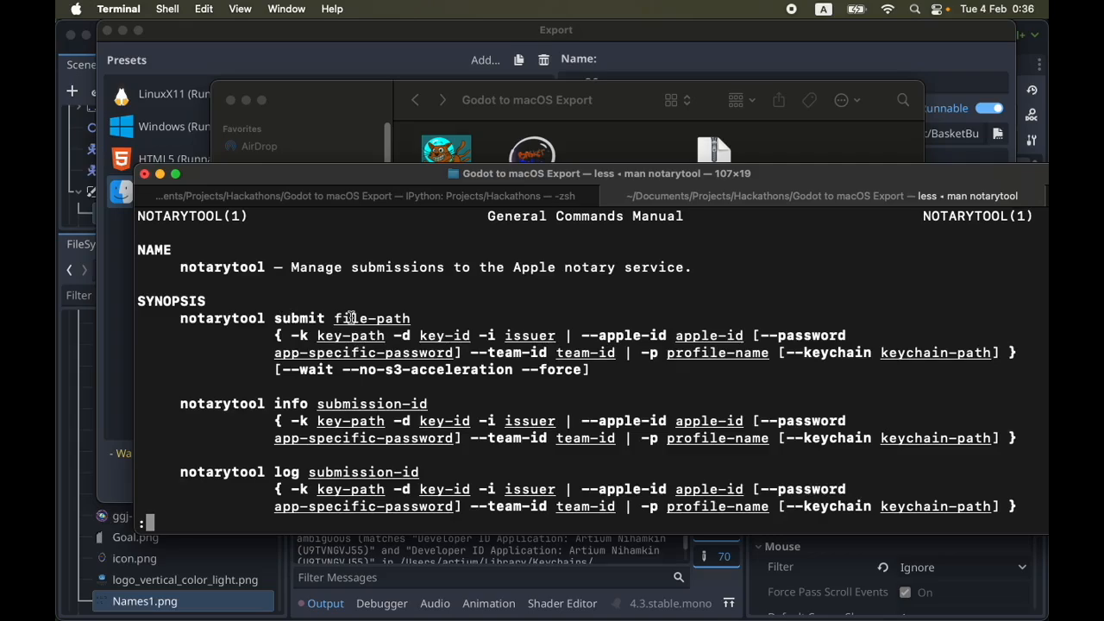
Examine the notarytool submit synopsis for its file path, Apple ID, password, team ID and profile name arguments
{"action": "left_click_drag", "start_coordinate": [331, 318], "coordinate": [406, 318]}
{"action": "left_click", "coordinate": [461, 312]}
{"action": "left_click_drag", "start_coordinate": [581, 336], "coordinate": [847, 336]}
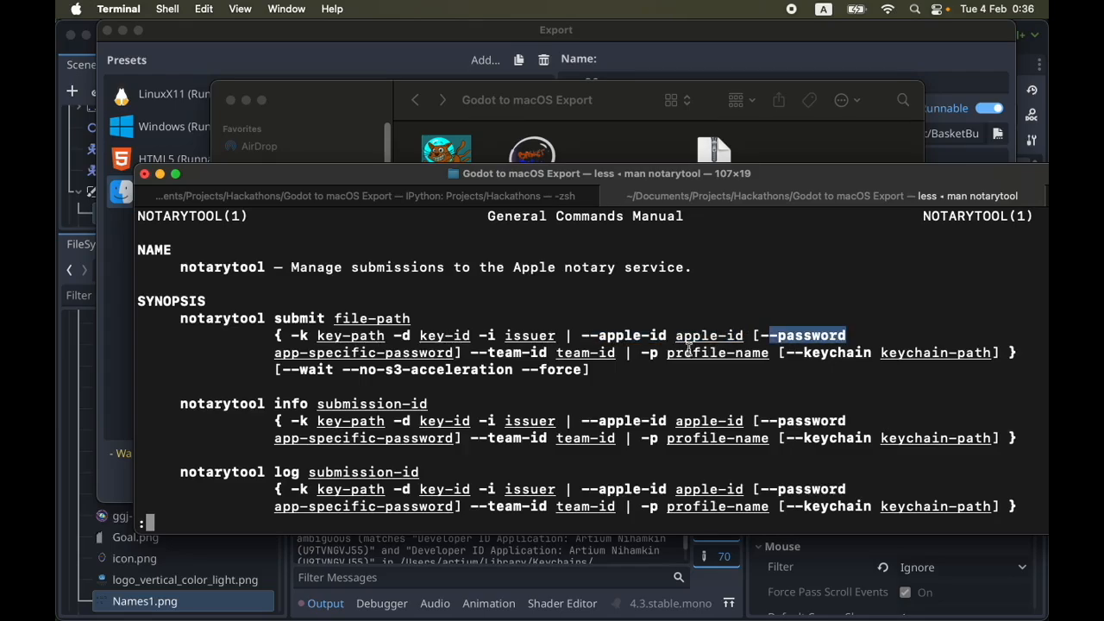
{"action": "left_click_drag", "start_coordinate": [467, 353], "coordinate": [608, 355]}
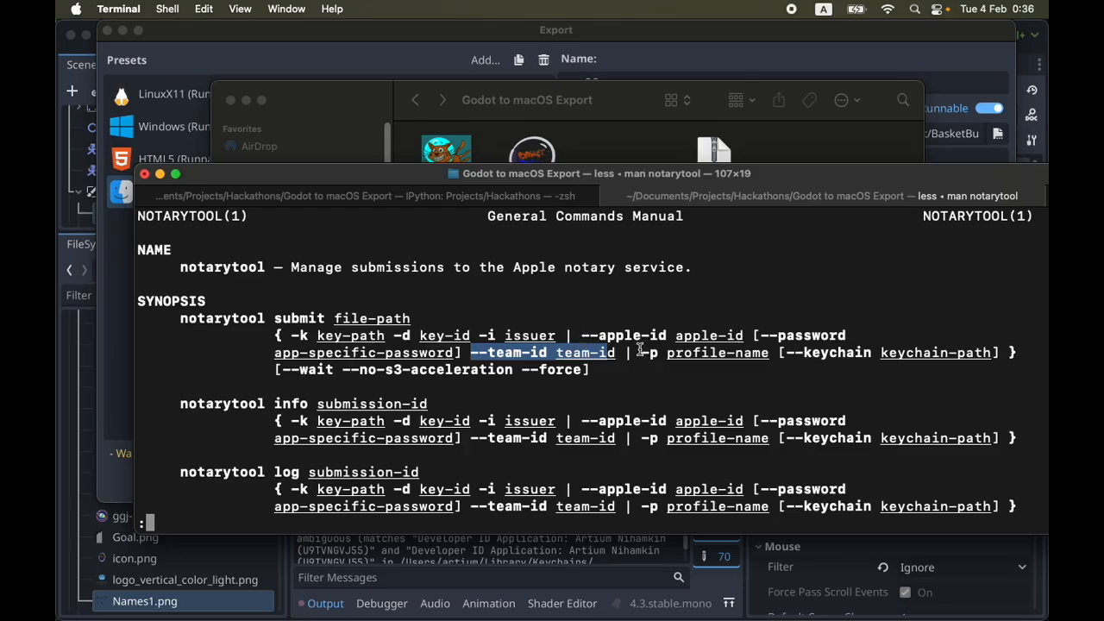
{"action": "double_click", "coordinate": [695, 353]}
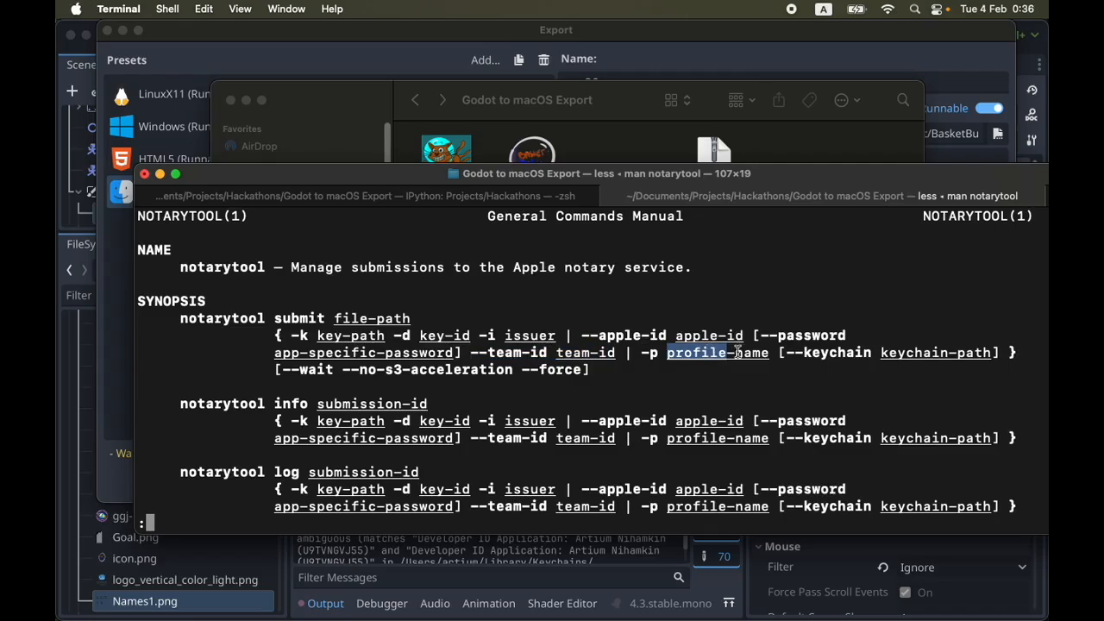
{"action": "left_click", "coordinate": [775, 314]}
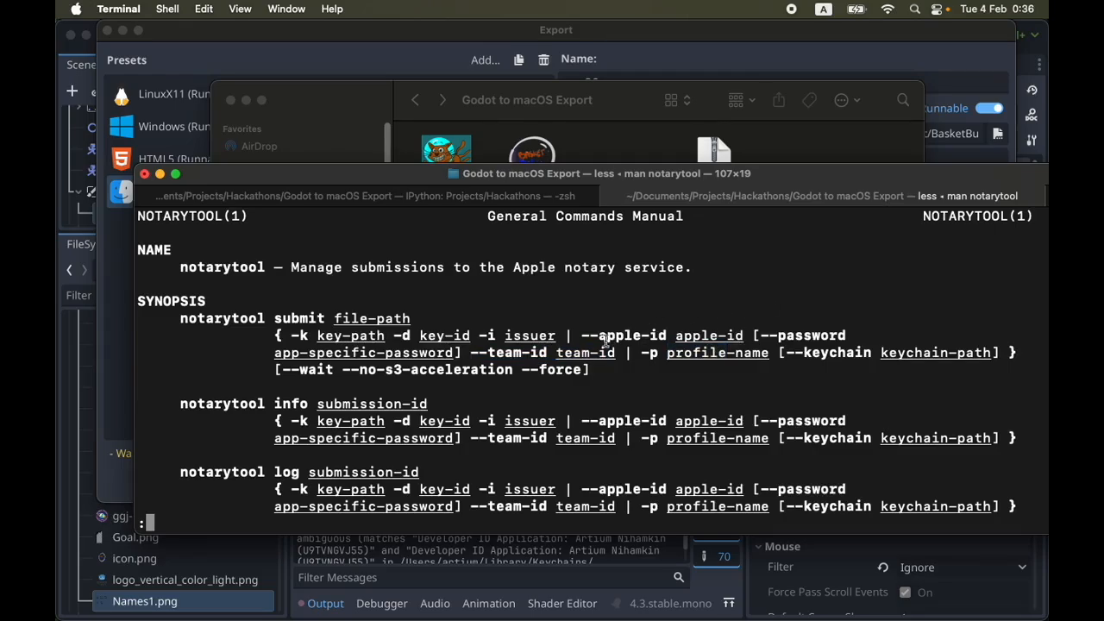
{"action": "left_click_drag", "start_coordinate": [470, 352], "coordinate": [619, 353]}
{"action": "left_click", "coordinate": [619, 353]}
{"action": "left_click_drag", "start_coordinate": [644, 353], "coordinate": [771, 353]}
{"action": "left_click", "coordinate": [769, 352]}
Find the store-credentials subcommand in the notarytool manual and check its profile-name argument
{"action": "key", "text": "Down"}
{"action": "key", "text": "Down"}
{"action": "key", "text": "Down"}
{"action": "key", "text": "Down"}
{"action": "key", "text": "Down"}
{"action": "key", "text": "Down"}
{"action": "key", "text": "Down"}
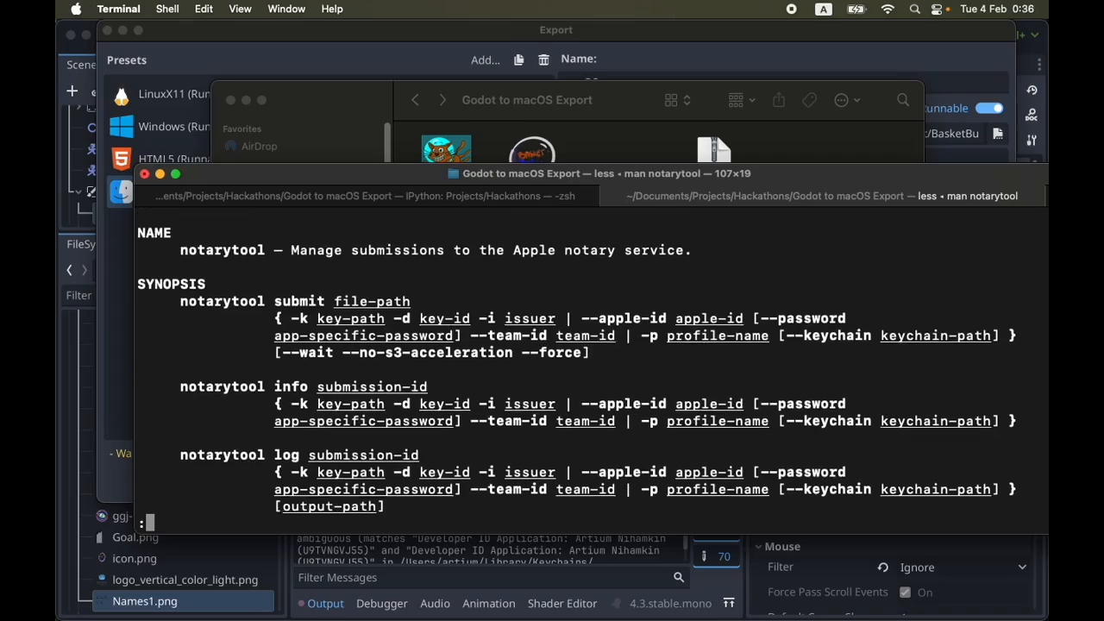
{"action": "key", "text": "Down"}
{"action": "key", "text": "Down"}
{"action": "key", "text": "Down"}
{"action": "key", "text": "Down"}
{"action": "key", "text": "Down"}
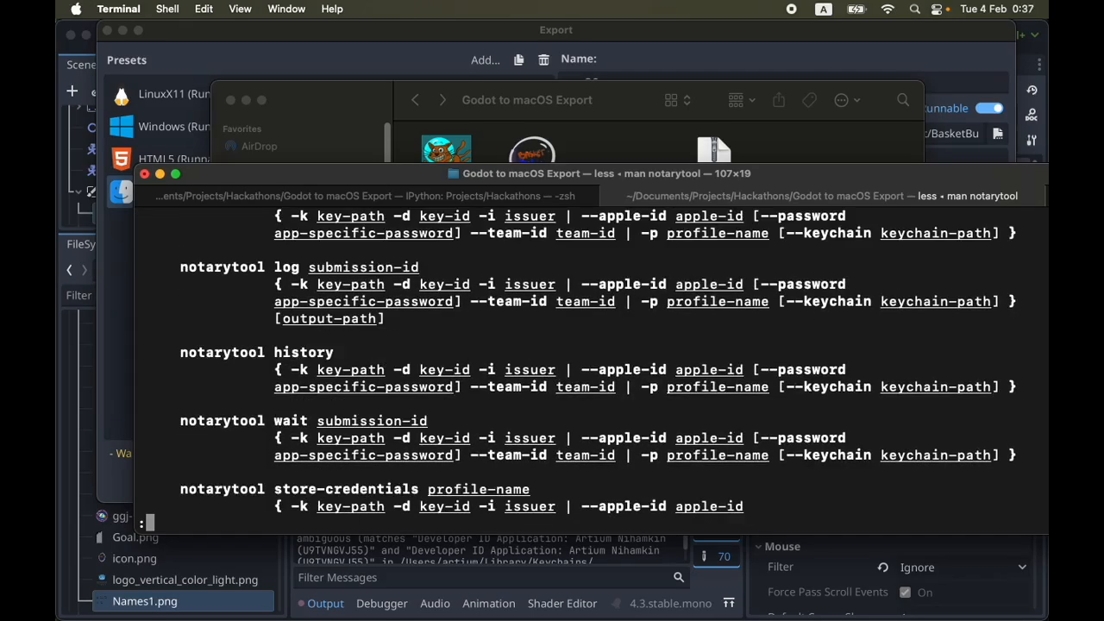
{"action": "key", "text": "Down"}
{"action": "key", "text": "Down"}
{"action": "key", "text": "Down"}
{"action": "key", "text": "Down"}
{"action": "key", "text": "Down"}
{"action": "key", "text": "Down"}
{"action": "key", "text": "Down"}
{"action": "key", "text": "Down"}
{"action": "left_click_drag", "start_coordinate": [571, 403], "coordinate": [123, 352]}
{"action": "left_click", "coordinate": [246, 353]}
{"action": "double_click", "coordinate": [201, 354]}
{"action": "double_click", "coordinate": [313, 352]}
{"action": "double_click", "coordinate": [355, 352]}
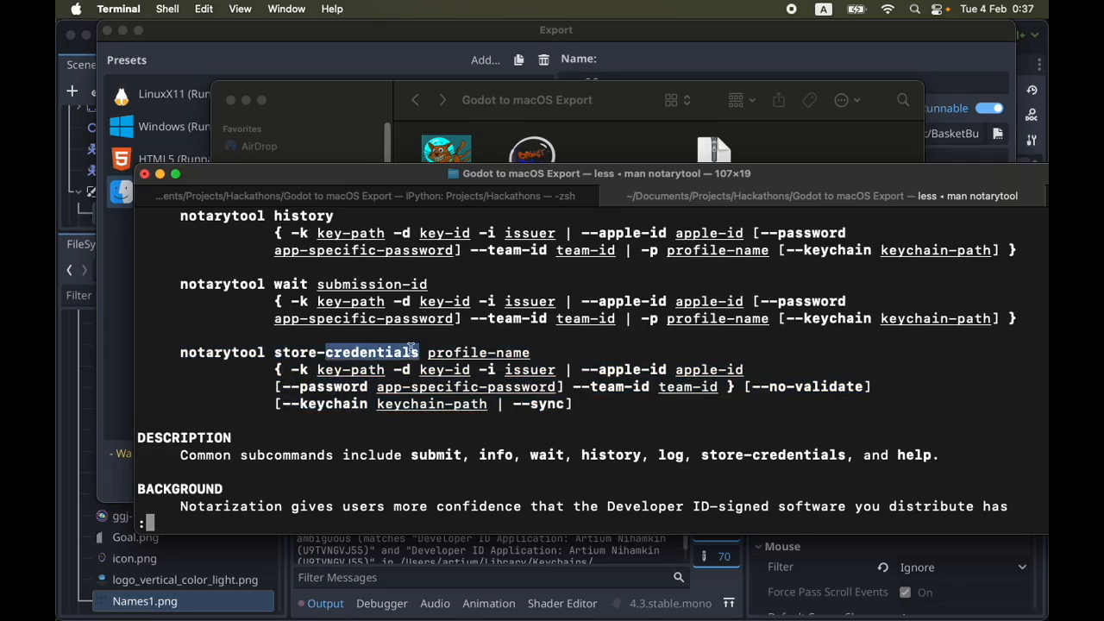
{"action": "double_click", "coordinate": [481, 353]}
{"action": "left_click", "coordinate": [495, 355]}
{"action": "left_click_drag", "start_coordinate": [422, 352], "coordinate": [529, 352]}
{"action": "left_click", "coordinate": [528, 353]}
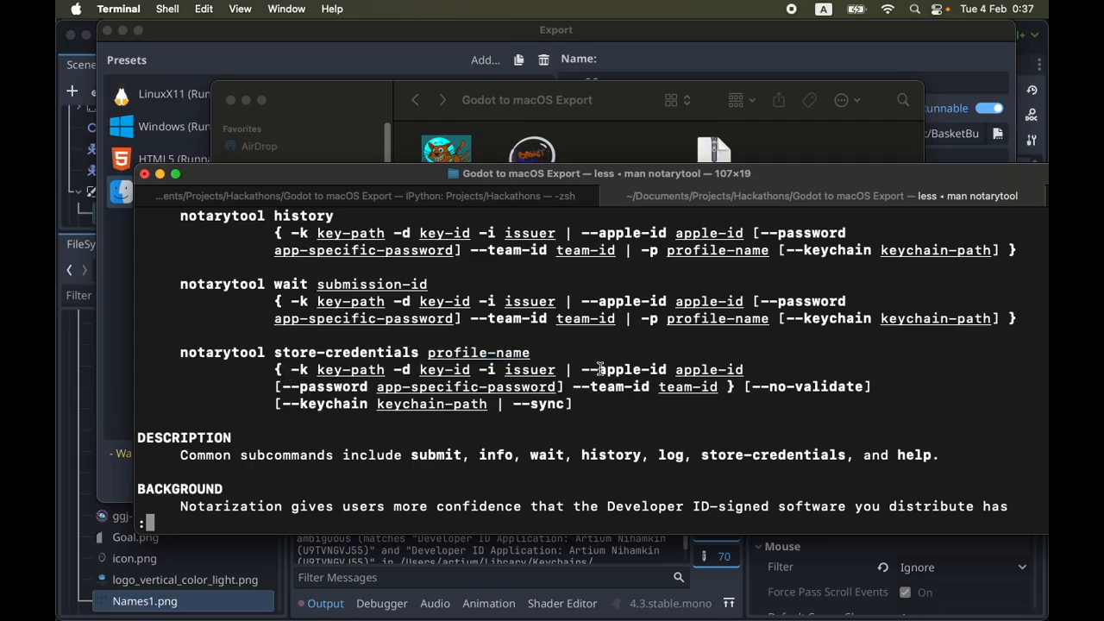
Examine the --apple-id, --password and --team-id options in the store-credentials synopsis
{"action": "left_click_drag", "start_coordinate": [567, 371], "coordinate": [740, 369]}
{"action": "left_click_drag", "start_coordinate": [283, 387], "coordinate": [726, 386]}
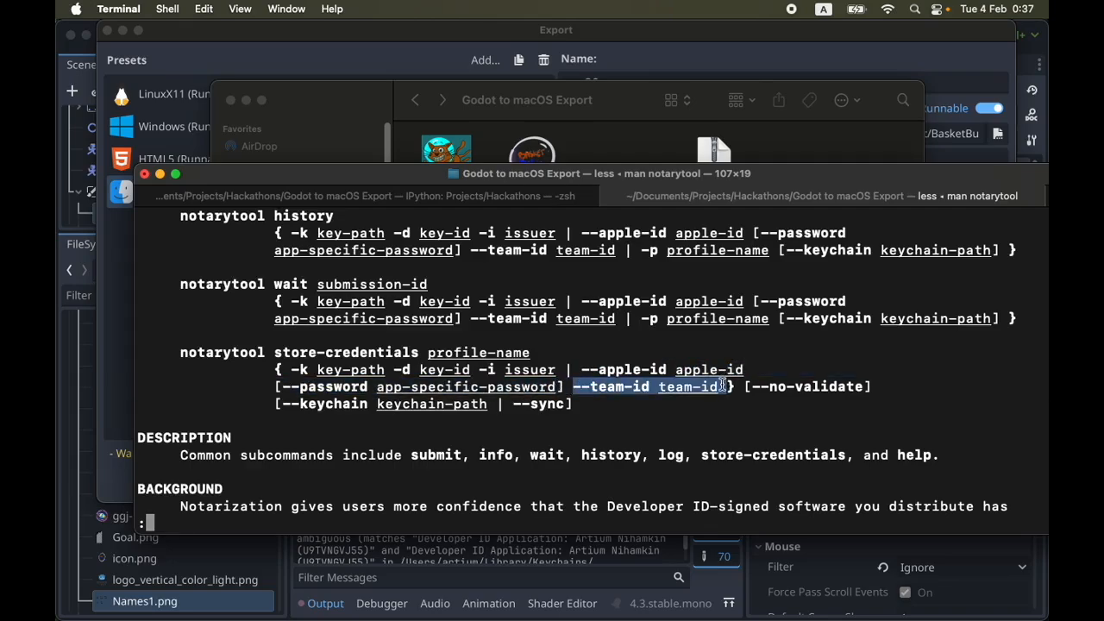
{"action": "left_click", "coordinate": [723, 387]}
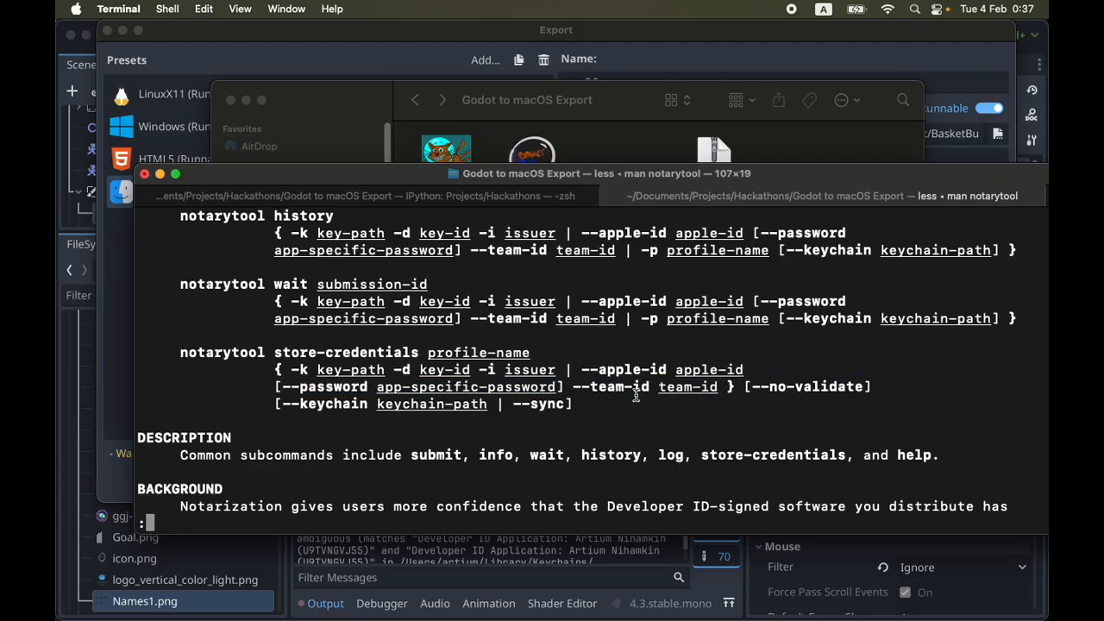
{"action": "left_click_drag", "start_coordinate": [154, 350], "coordinate": [656, 398]}
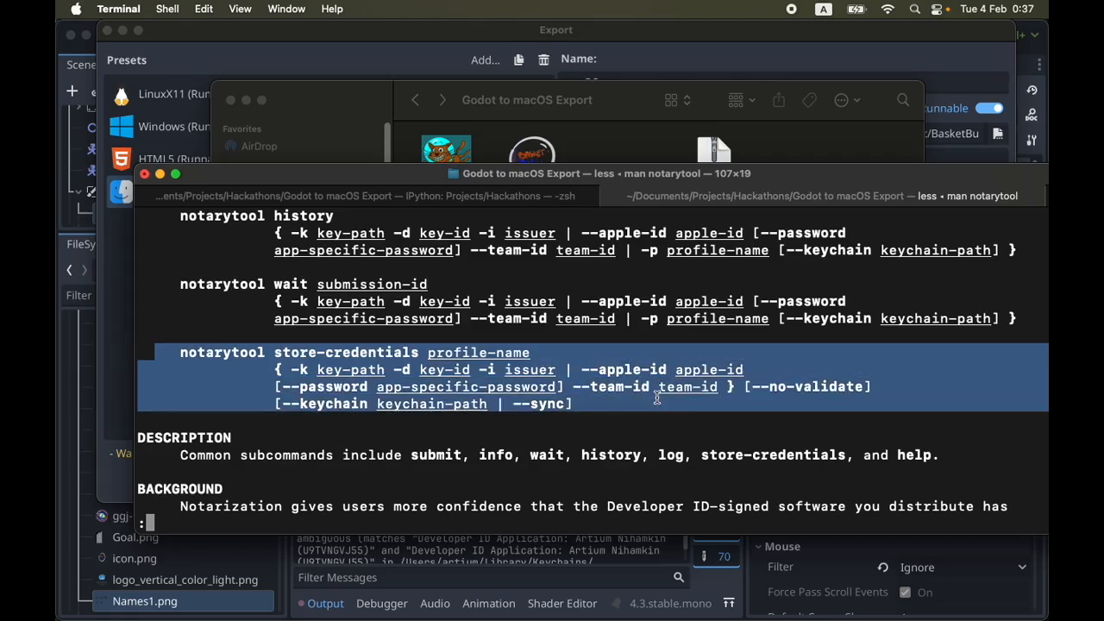
Close the notarytool manual page and return to the shell prompt
{"action": "left_click", "coordinate": [655, 399]}
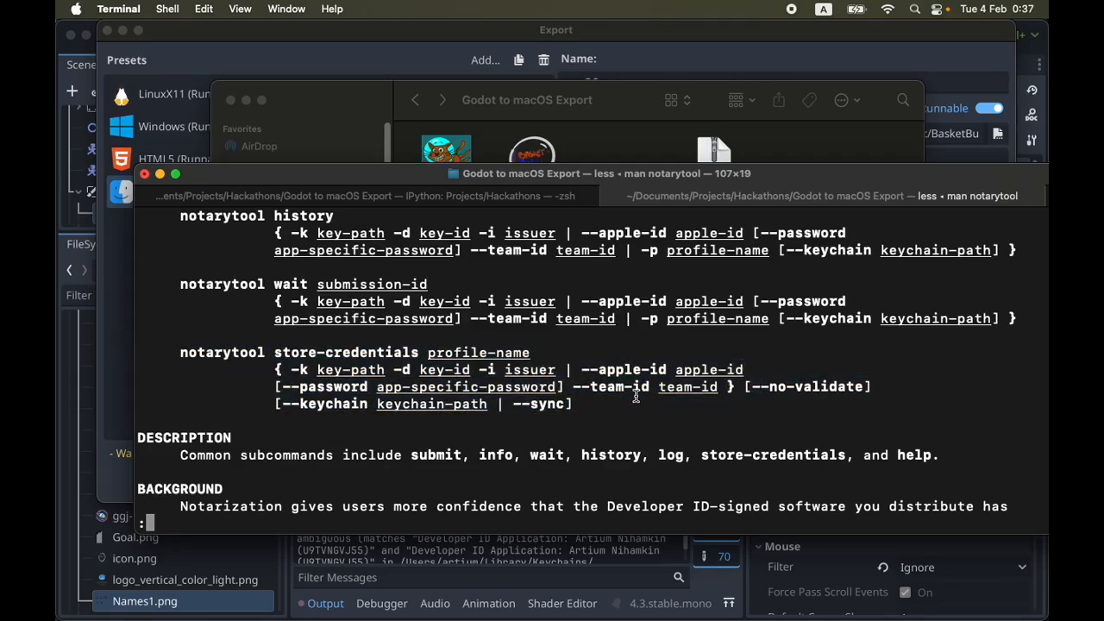
{"action": "scroll", "coordinate": [636, 396], "scroll_direction": "down", "scroll_amount": 3}
{"action": "scroll", "coordinate": [625, 390], "scroll_direction": "up", "scroll_amount": 15}
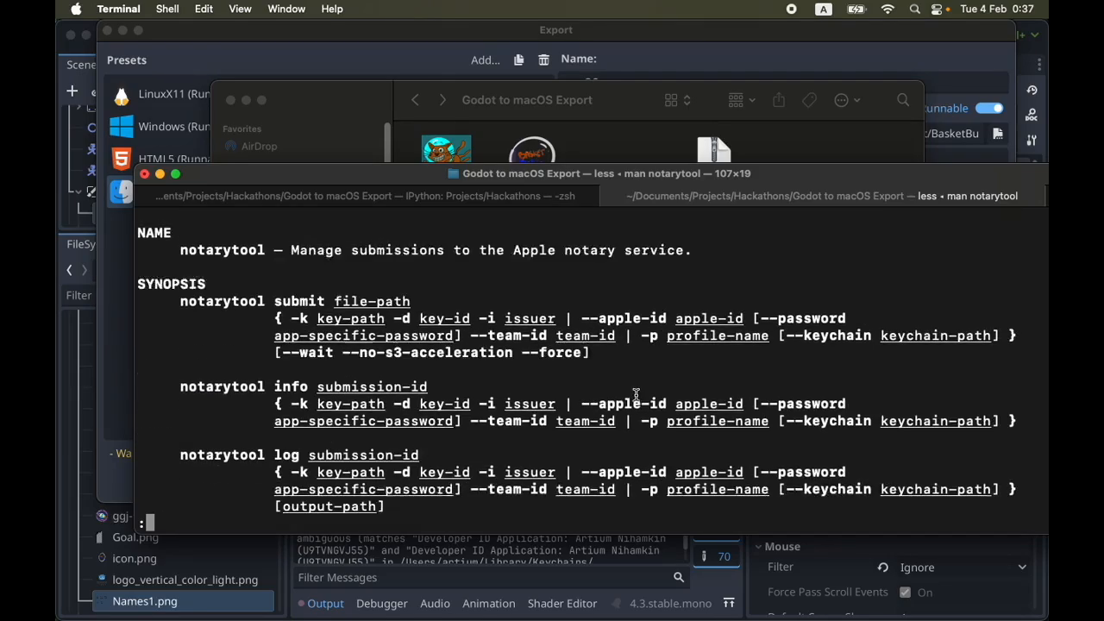
{"action": "key", "text": "q"}
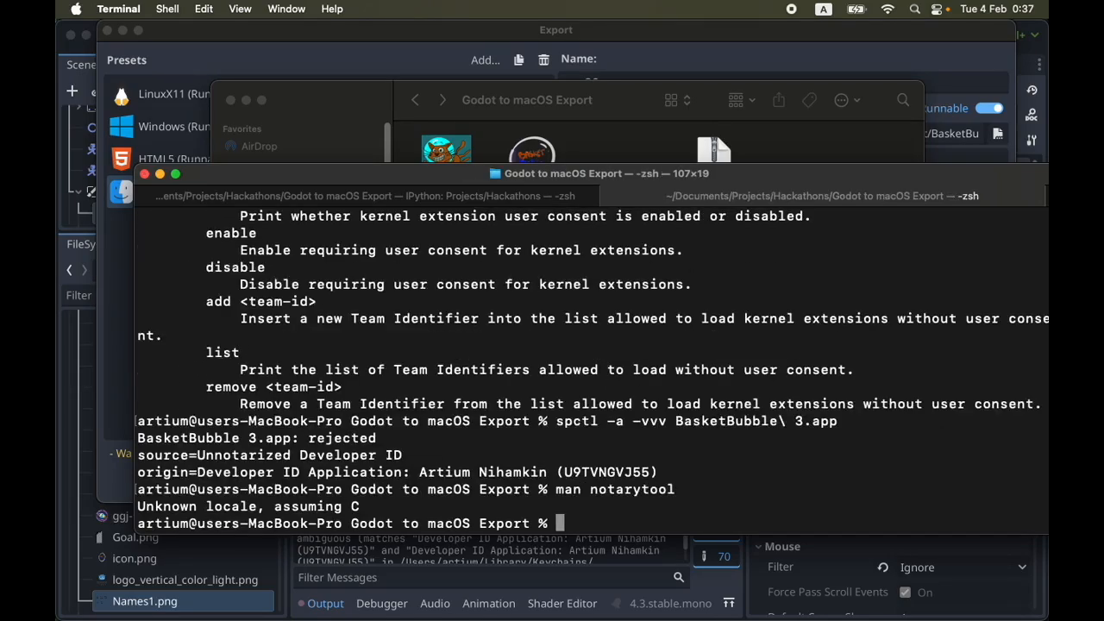
Begin an xcrun notarytool command with BasketBubble as its file argument
{"action": "type", "text": "xcrun notarytool"}
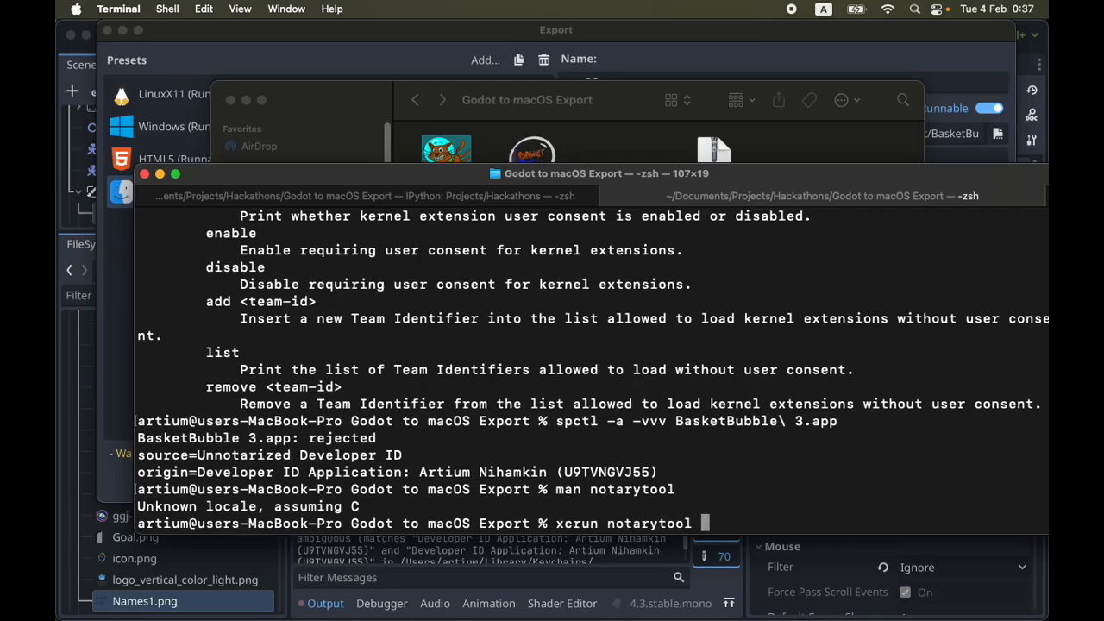
{"action": "key", "text": "Tab"}
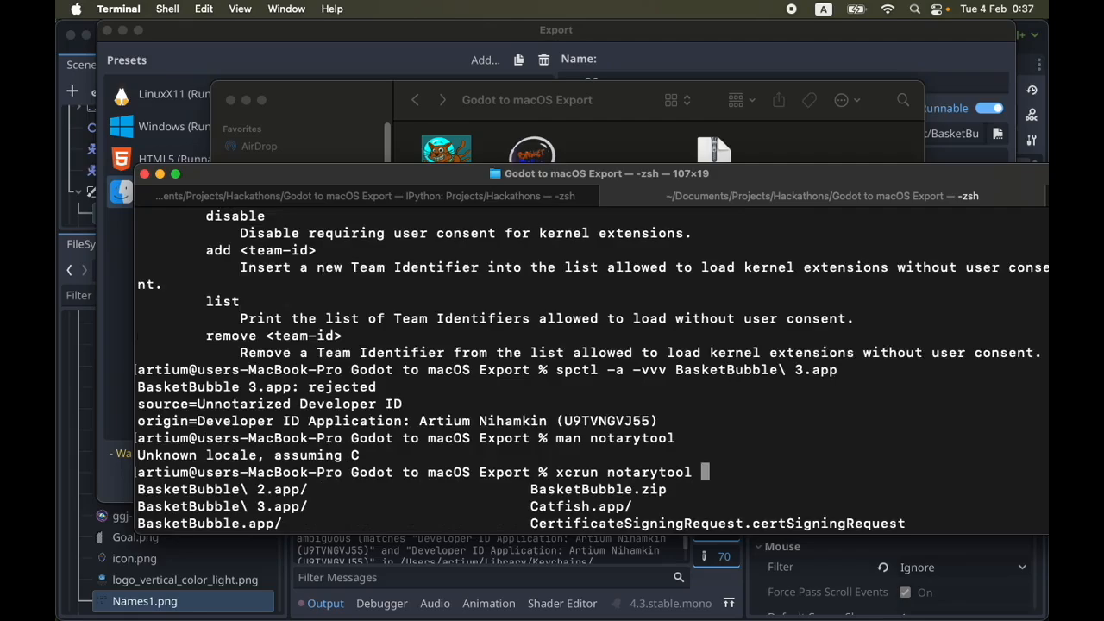
{"action": "type", "text": "Bas"}
{"action": "key", "text": "Tab"}
{"action": "key", "text": "Left"}
{"action": "key", "text": "Left"}
{"action": "key", "text": "Left"}
{"action": "key", "text": "Left"}
{"action": "key", "text": "Left"}
{"action": "key", "text": "Left"}
{"action": "key", "text": "Left"}
{"action": "key", "text": "Left"}
{"action": "key", "text": "Left"}
{"action": "key", "text": "Left"}
{"action": "key", "text": "Left"}
{"action": "key", "text": "Left"}
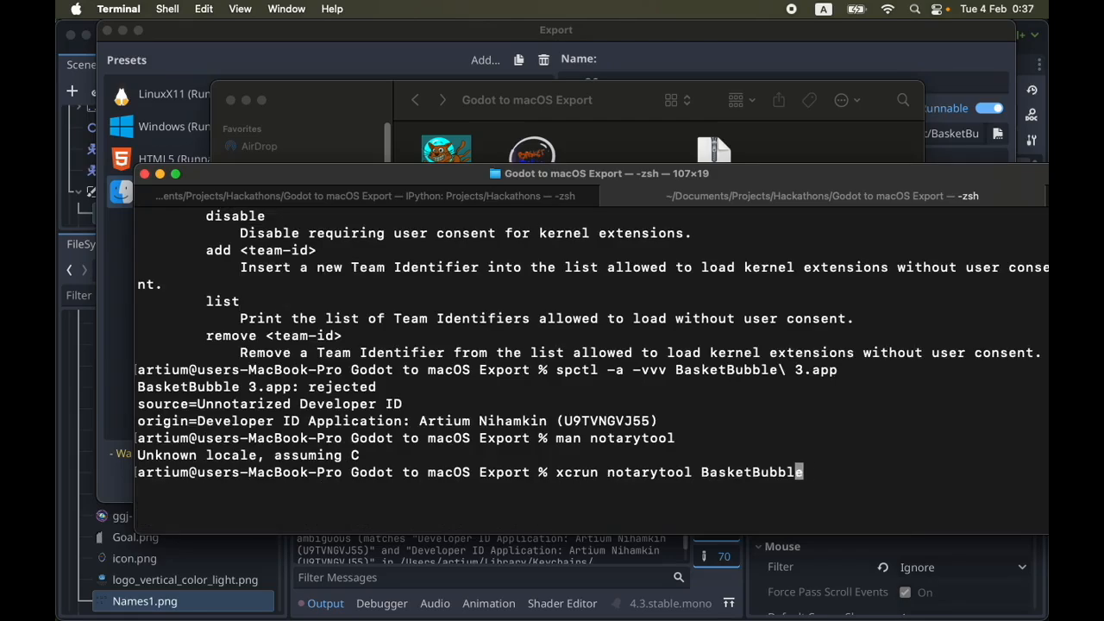
Insert the submit subcommand before the file argument and complete the file name as BasketBubble\ 3.app
{"action": "type", "text": "submit"}
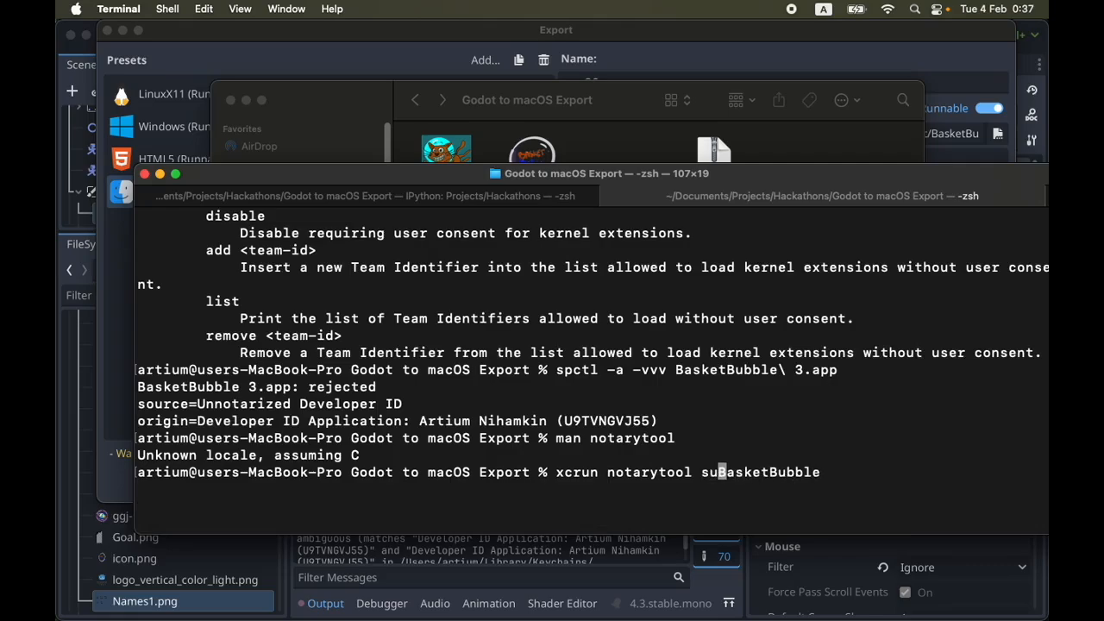
{"action": "key", "text": "Right"}
{"action": "key", "text": "Right"}
{"action": "key", "text": "Right"}
{"action": "key", "text": "Right"}
{"action": "key", "text": "Right"}
{"action": "key", "text": "Right"}
{"action": "key", "text": "Right"}
{"action": "key", "text": "Right"}
{"action": "key", "text": "Right"}
{"action": "key", "text": "Right"}
{"action": "key", "text": "Right"}
{"action": "key", "text": "Right"}
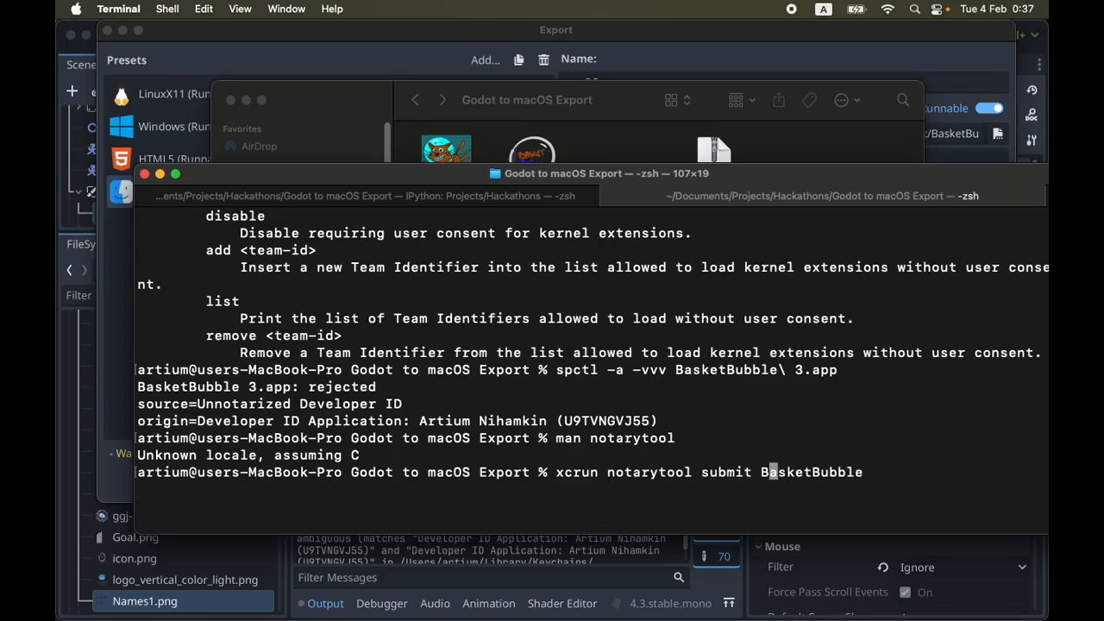
{"action": "type", "text": "\\3"}
{"action": "key", "text": "BackSpace"}
{"action": "key", "text": "BackSpace"}
{"action": "key", "text": "BackSpace"}
{"action": "type", "text": "\\ 3"}
{"action": "key", "text": "Tab"}
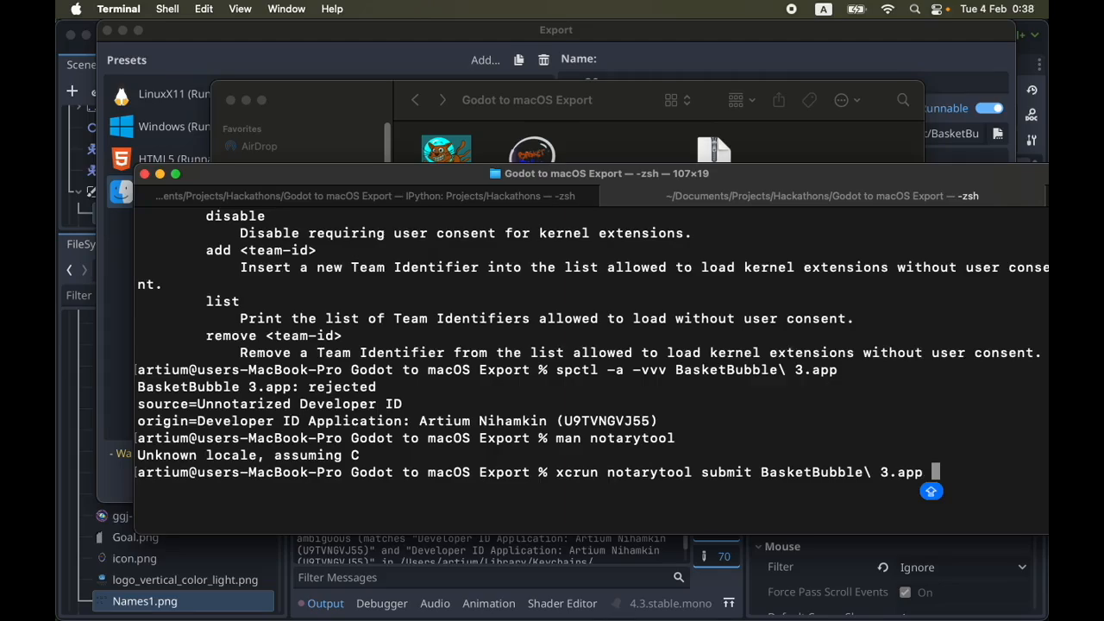
Add the --keycain-profile option to the notarytool submit command
{"action": "type", "text": "--"}
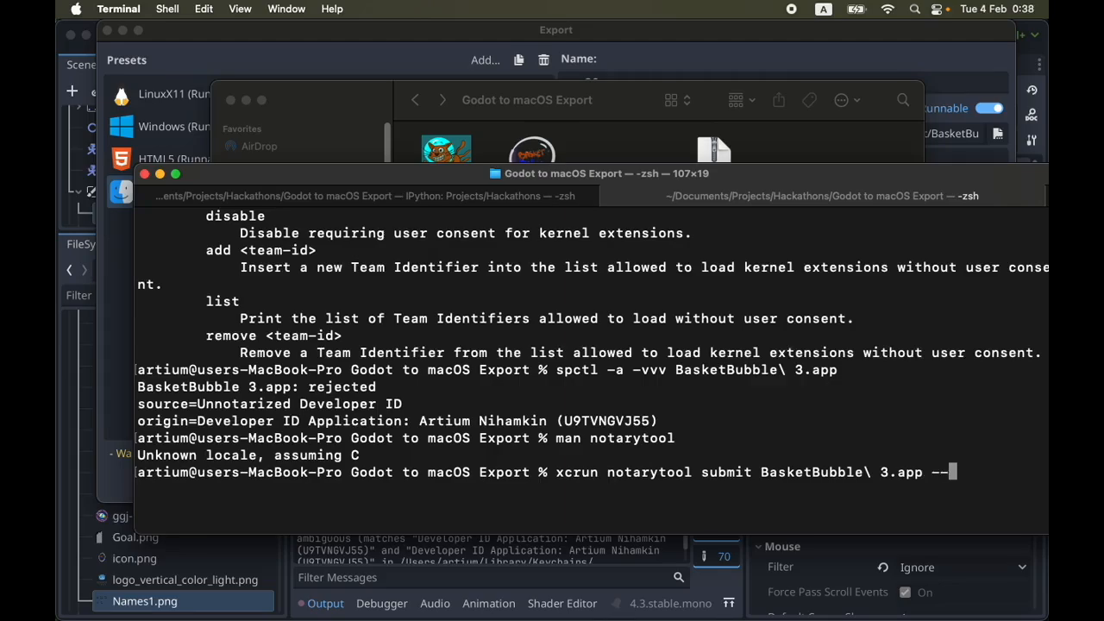
{"action": "type", "text": "KEYCHA--"}
{"action": "key", "text": "BackSpace"}
{"action": "key", "text": "BackSpace"}
{"action": "key", "text": "BackSpace"}
{"action": "key", "text": "BackSpace"}
{"action": "key", "text": "BackSpace"}
{"action": "key", "text": "BackSpace"}
{"action": "key", "text": "BackSpace"}
{"action": "key", "text": "BackSpace"}
{"action": "type", "text": "keych"}
{"action": "key", "text": "BackSpace"}
{"action": "type", "text": "ain"}
{"action": "key", "text": "BackSpace"}
{"action": "type", "text": "-profile "}
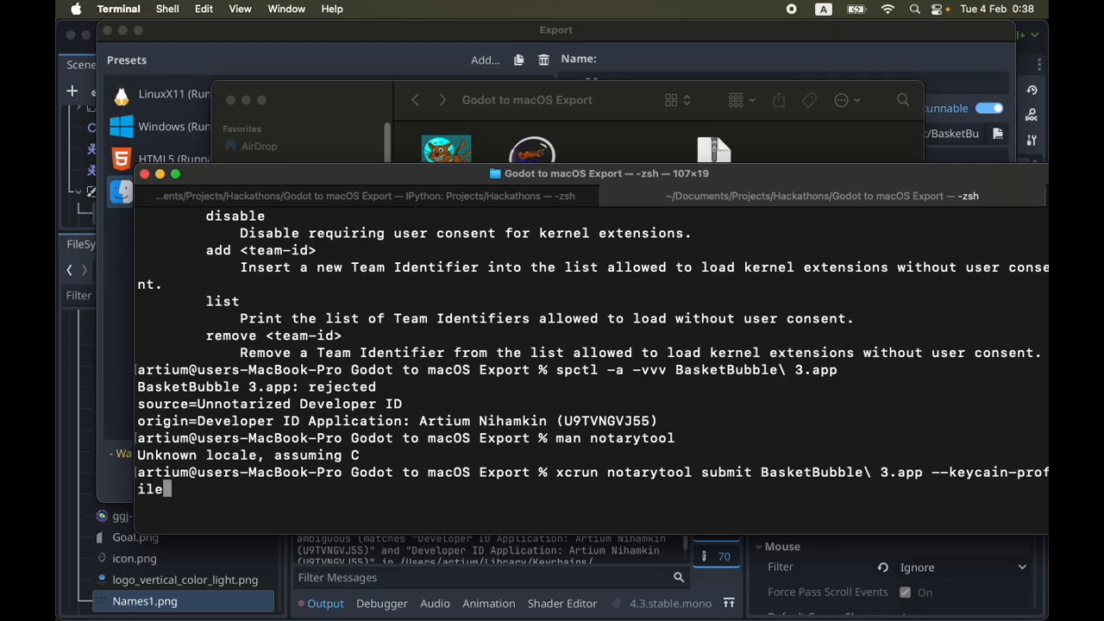
{"action": "type", "text": "notatry"}
Give notarytool as the profile name and try to run the submission of BasketBubble 3.app
{"action": "key", "text": "BackSpace"}
{"action": "key", "text": "BackSpace"}
{"action": "key", "text": "BackSpace"}
{"action": "type", "text": "rytool"}
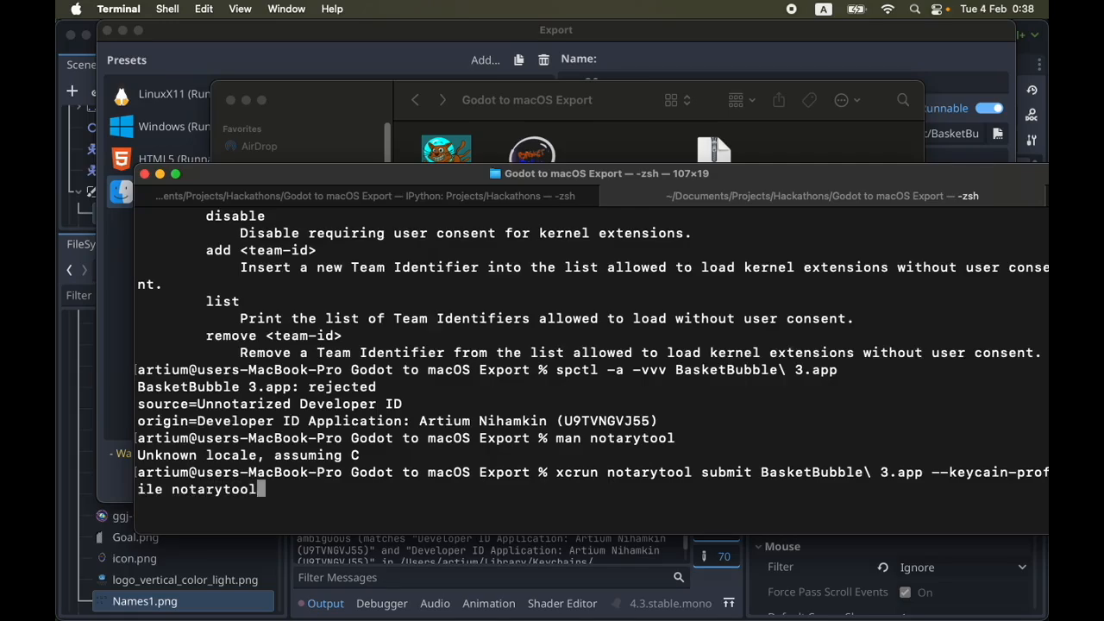
{"action": "key", "text": "Return"}
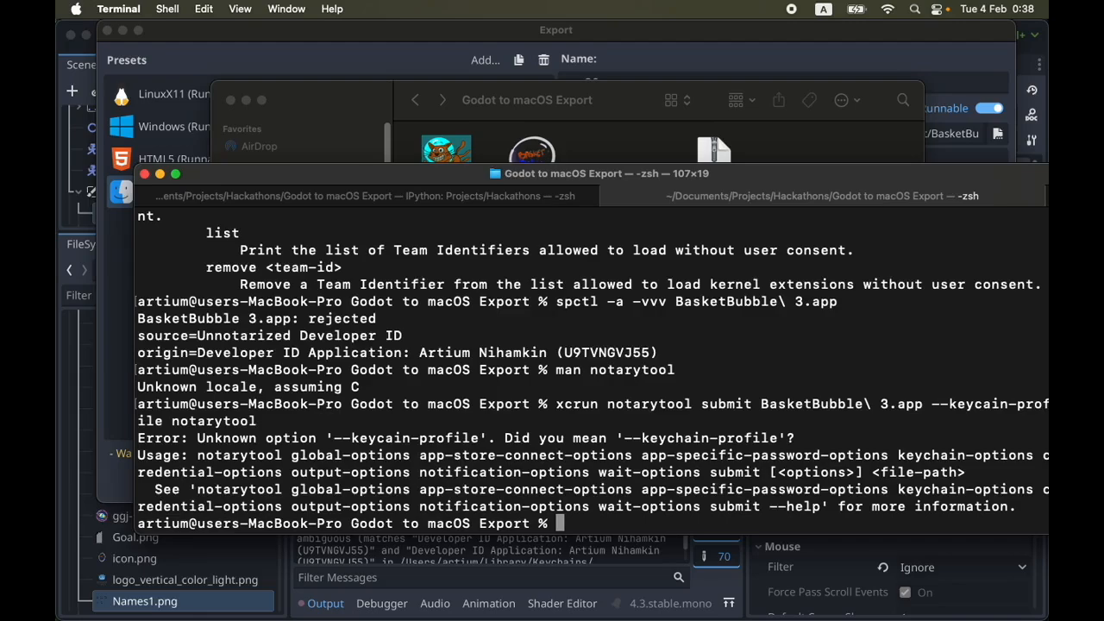
Correct the profile option to --keychain-profile in the previous submit command and run it again
{"action": "key", "text": "Up"}
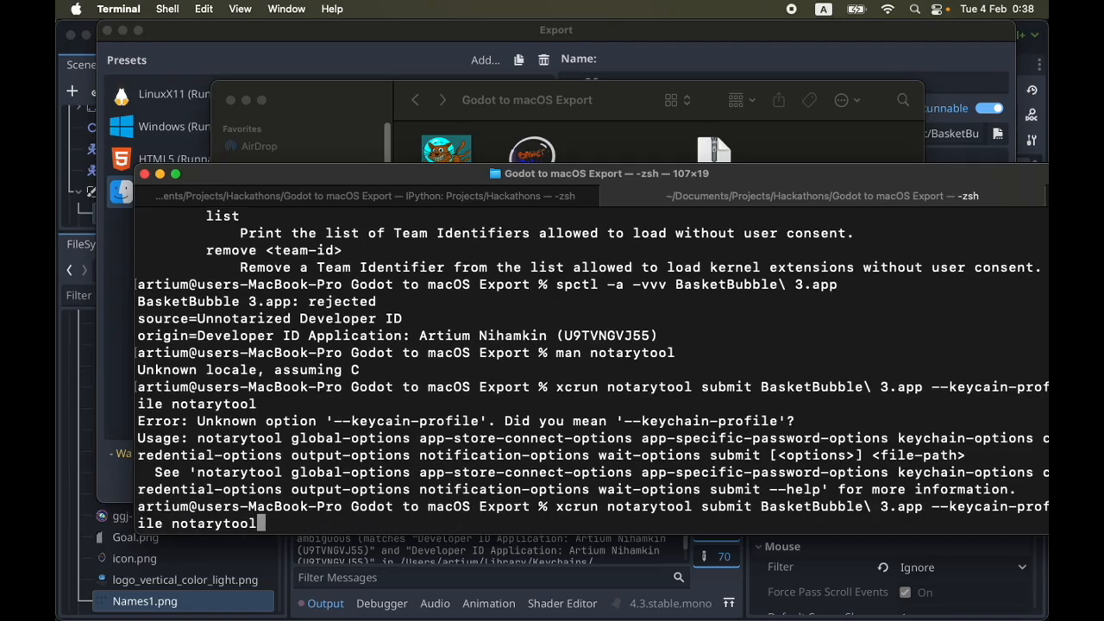
{"action": "key", "text": "Left"}
{"action": "key", "text": "Left"}
{"action": "key", "text": "Left"}
{"action": "key", "text": "Left"}
{"action": "key", "text": "Left"}
{"action": "key", "text": "Left"}
{"action": "key", "text": "Left"}
{"action": "key", "text": "Left"}
{"action": "key", "text": "Left"}
{"action": "key", "text": "Left"}
{"action": "key", "text": "Left"}
{"action": "key", "text": "Left"}
{"action": "key", "text": "Left"}
{"action": "key", "text": "Left"}
{"action": "key", "text": "Left"}
{"action": "key", "text": "Left"}
{"action": "key", "text": "Left"}
{"action": "key", "text": "Left"}
{"action": "key", "text": "Left"}
{"action": "key", "text": "Left"}
{"action": "key", "text": "Left"}
{"action": "key", "text": "Left"}
{"action": "type", "text": "h"}
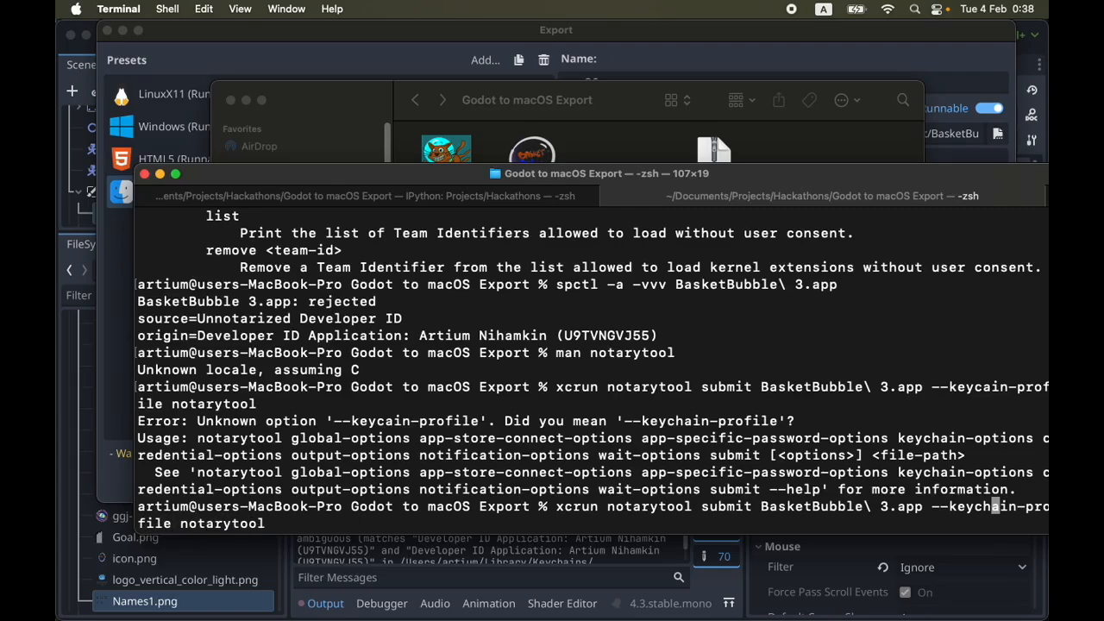
{"action": "key", "text": "Return"}
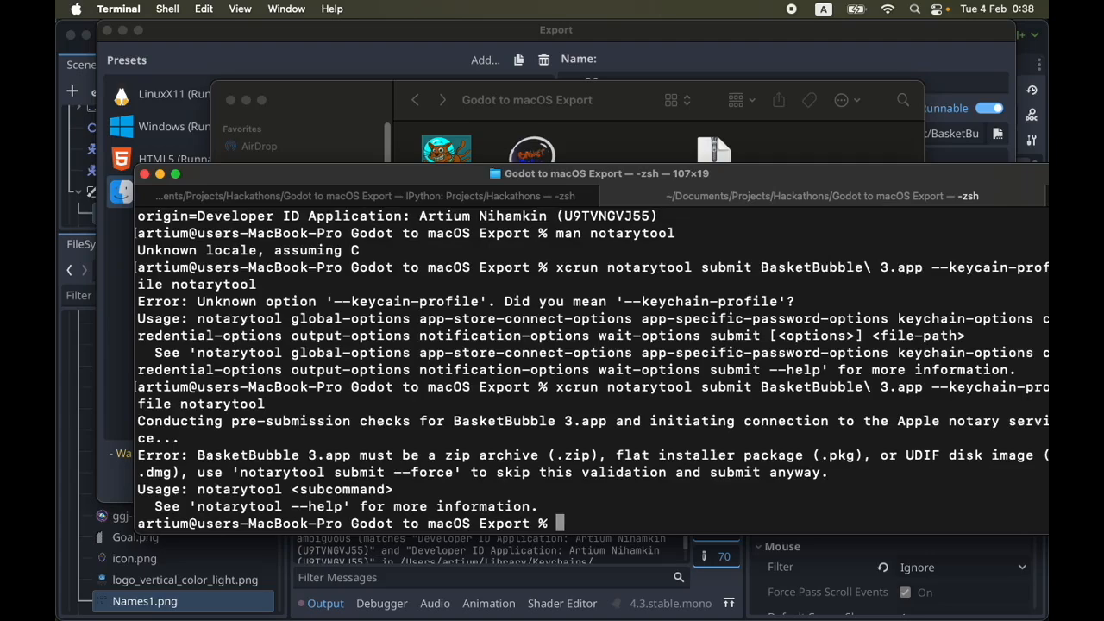
Replace the submitted file with BasketBubble.zip in the previous command and submit it to the notary service
{"action": "key", "text": "Up"}
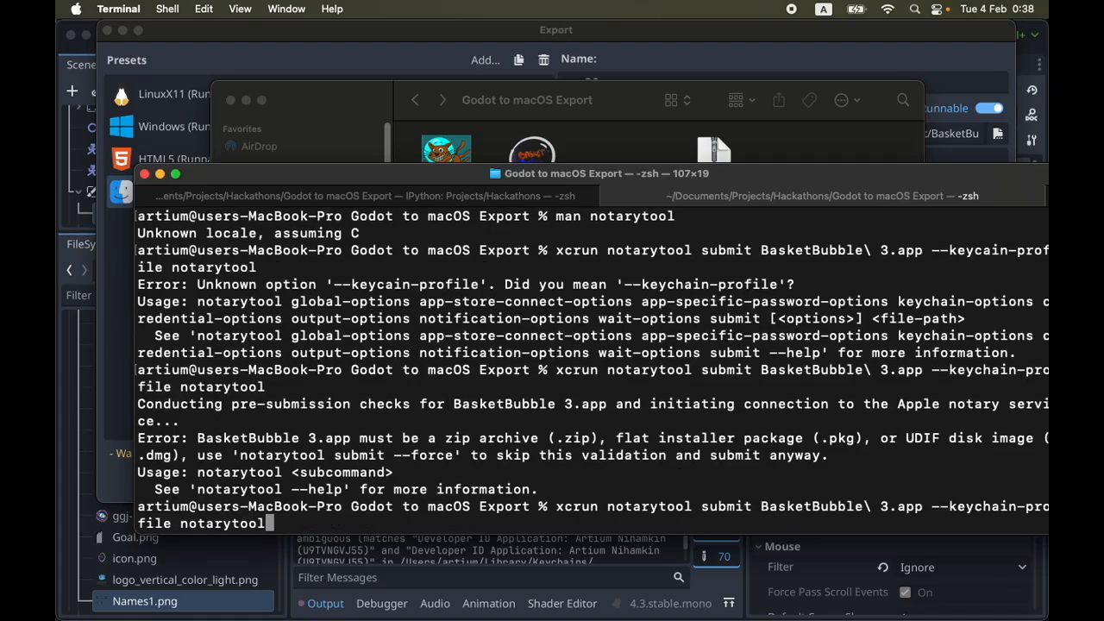
{"action": "key", "text": "Left"}
{"action": "key", "text": "Left"}
{"action": "key", "text": "Left"}
{"action": "key", "text": "Left"}
{"action": "key", "text": "Left"}
{"action": "key", "text": "Left"}
{"action": "key", "text": "Left"}
{"action": "key", "text": "Left"}
{"action": "key", "text": "Left"}
{"action": "key", "text": "Left"}
{"action": "key", "text": "Left"}
{"action": "key", "text": "Left"}
{"action": "key", "text": "Left"}
{"action": "key", "text": "Left"}
{"action": "key", "text": "Left"}
{"action": "key", "text": "Left"}
{"action": "key", "text": "Left"}
{"action": "key", "text": "Left"}
{"action": "key", "text": "Left"}
{"action": "key", "text": "Left"}
{"action": "key", "text": "Left"}
{"action": "key", "text": "Left"}
{"action": "key", "text": "Left"}
{"action": "key", "text": "Left"}
{"action": "key", "text": "Left"}
{"action": "key", "text": "Left"}
{"action": "key", "text": "Left"}
{"action": "key", "text": "Left"}
{"action": "key", "text": "Left"}
{"action": "key", "text": "Left"}
{"action": "key", "text": "BackSpace"}
{"action": "key", "text": "BackSpace"}
{"action": "key", "text": "BackSpace"}
{"action": "key", "text": "BackSpace"}
{"action": "key", "text": "BackSpace"}
{"action": "key", "text": "BackSpace"}
{"action": "key", "text": "BackSpace"}
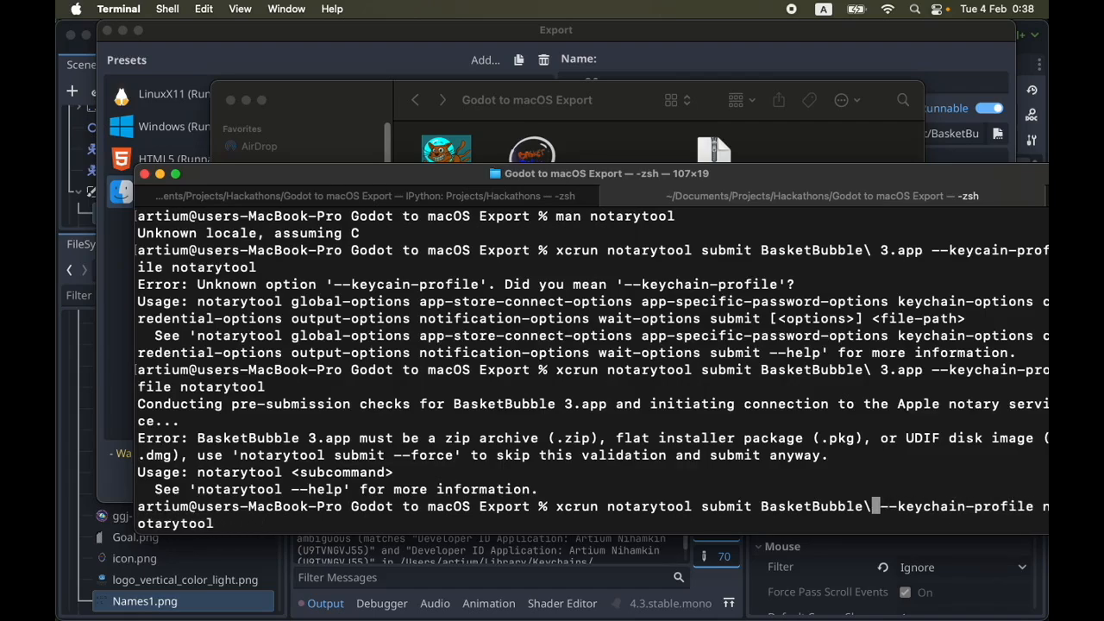
{"action": "type", "text": ".zip"}
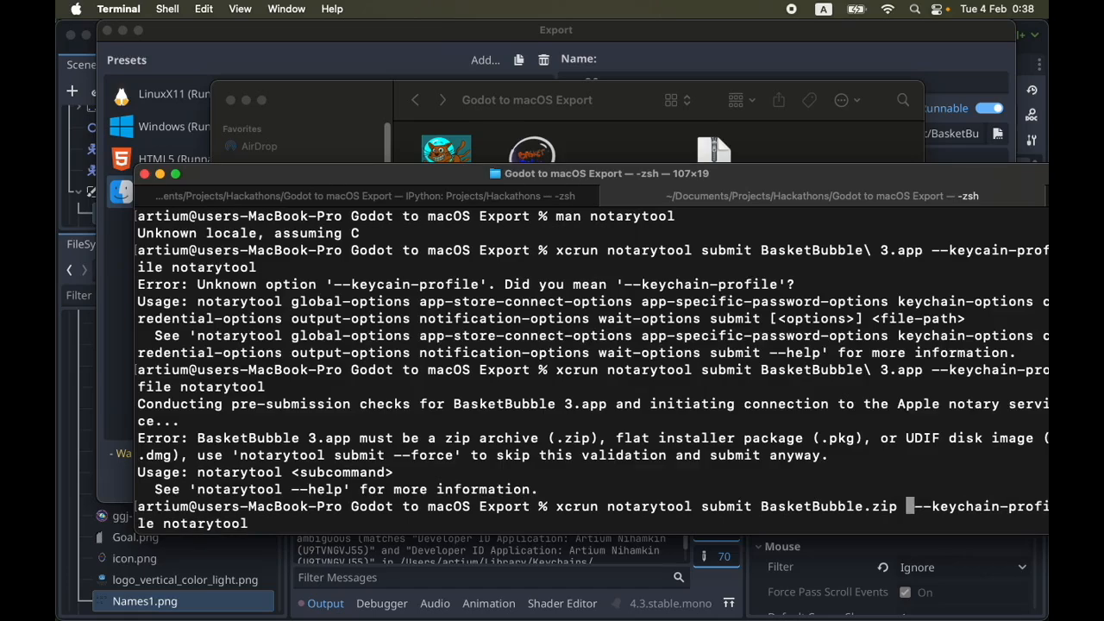
{"action": "key", "text": "Return"}
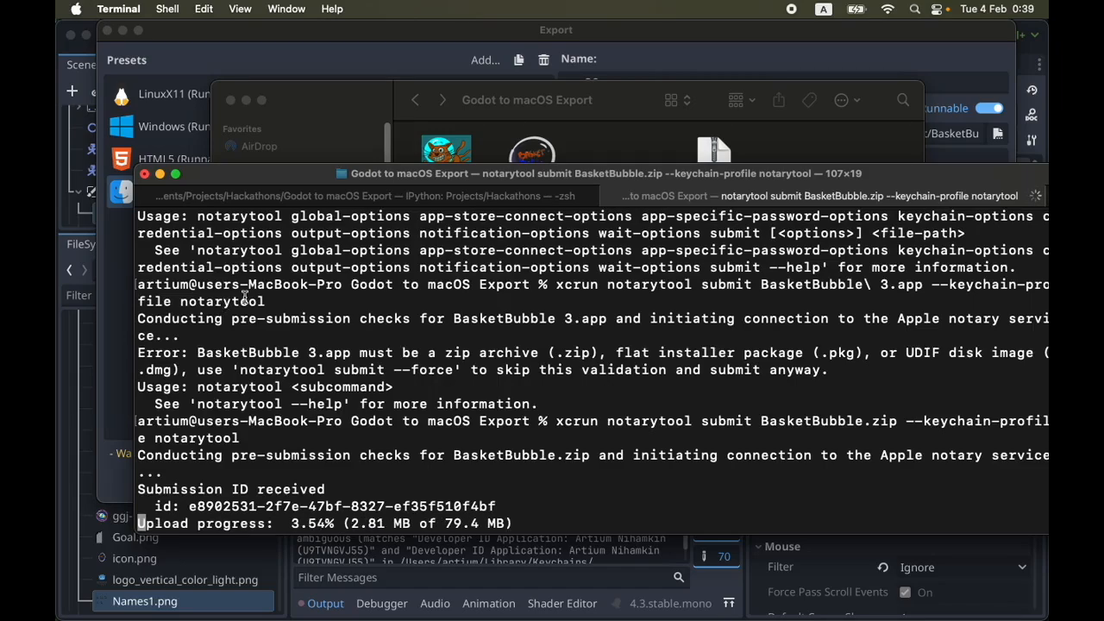
Examine the submission ID and the upload progress in the submit output
{"action": "mouse_move", "coordinate": [188, 511]}
{"action": "left_mouse_down"}
{"action": "mouse_move", "coordinate": [415, 494]}
{"action": "mouse_move", "coordinate": [495, 506]}
{"action": "mouse_move", "coordinate": [189, 507]}
{"action": "left_mouse_up"}
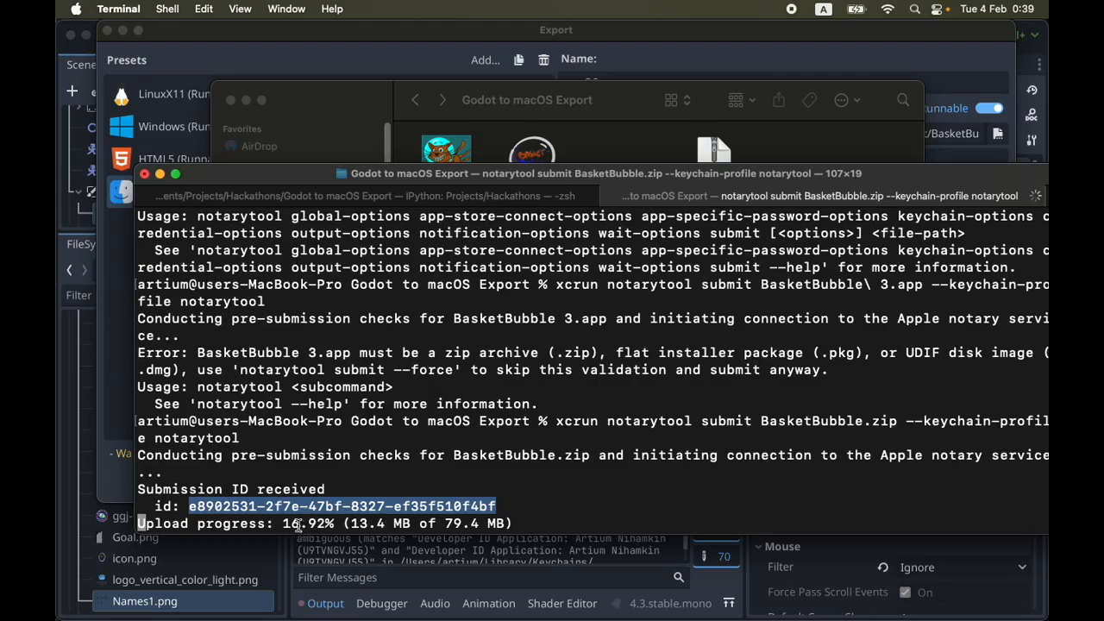
{"action": "left_click_drag", "start_coordinate": [283, 524], "coordinate": [518, 520]}
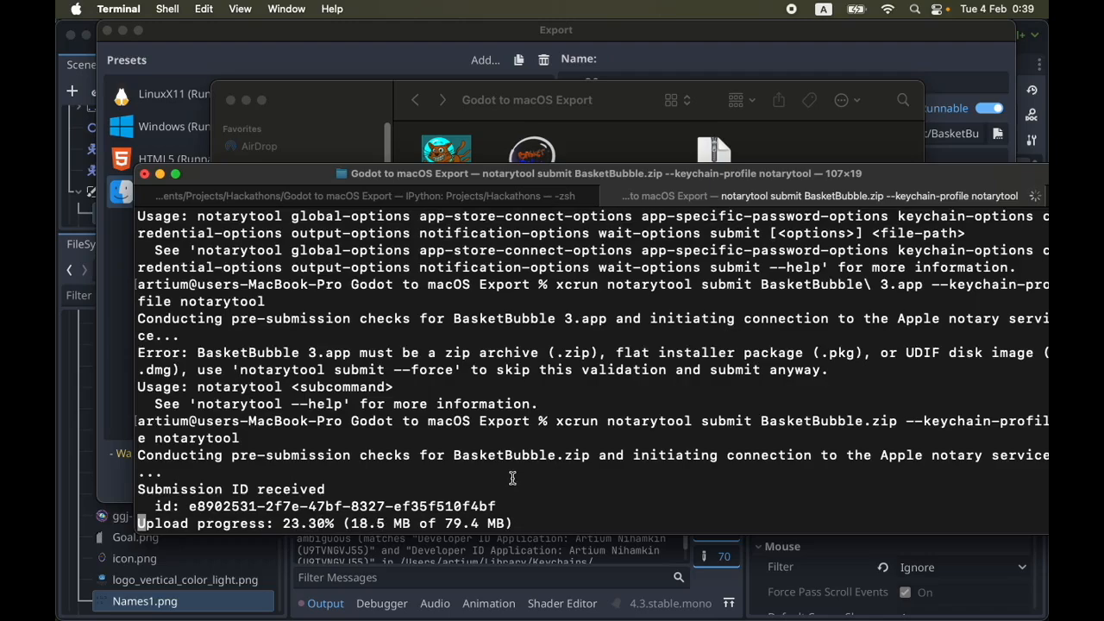
{"action": "left_click_drag", "start_coordinate": [187, 508], "coordinate": [501, 499]}
{"action": "left_click", "coordinate": [509, 498]}
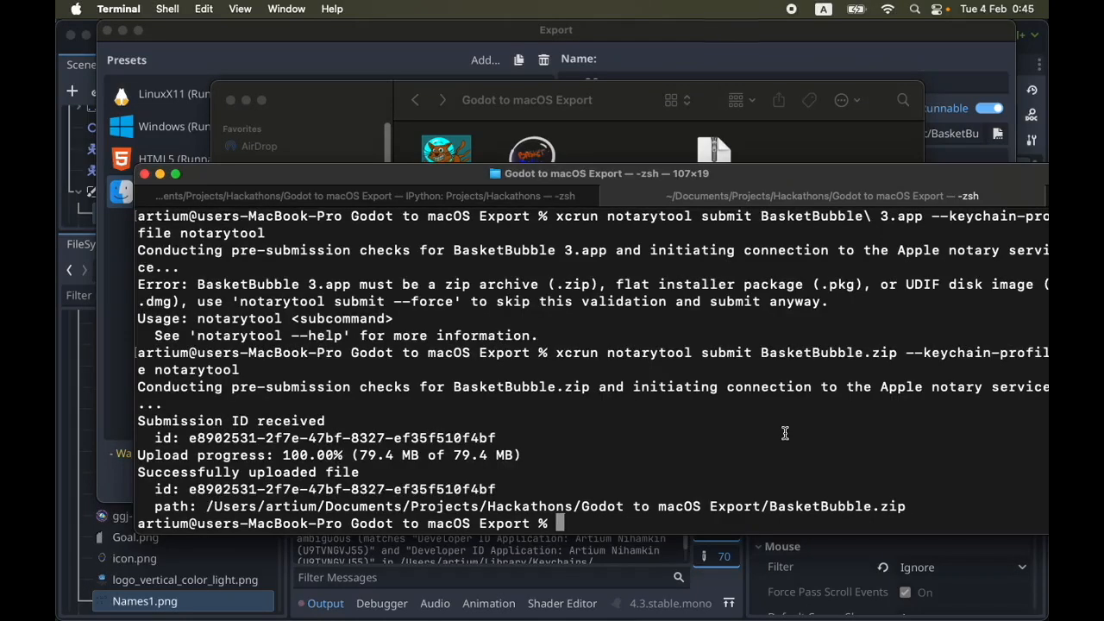
Recall the submit command and replace submit BasketBubble.zip with the log subcommand, keeping the notarytool keychain profile
{"action": "key", "text": "Up"}
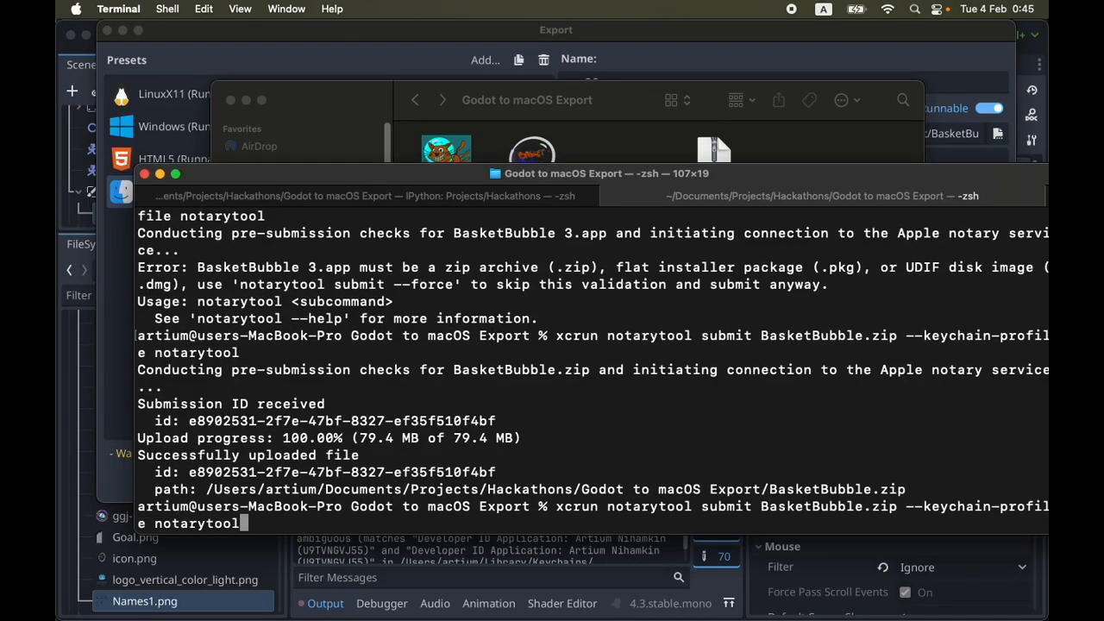
{"action": "key", "text": "Left"}
{"action": "key", "text": "Left"}
{"action": "key", "text": "Left"}
{"action": "key", "text": "Left"}
{"action": "key", "text": "Left"}
{"action": "key", "text": "Left"}
{"action": "key", "text": "Left"}
{"action": "key", "text": "Left"}
{"action": "key", "text": "Left"}
{"action": "key", "text": "Left"}
{"action": "key", "text": "Left"}
{"action": "key", "text": "Left"}
{"action": "key", "text": "Left"}
{"action": "key", "text": "Left"}
{"action": "key", "text": "Left"}
{"action": "key", "text": "Left"}
{"action": "key", "text": "Left"}
{"action": "key", "text": "Left"}
{"action": "key", "text": "Left"}
{"action": "key", "text": "Left"}
{"action": "key", "text": "Left"}
{"action": "key", "text": "Left"}
{"action": "key", "text": "Left"}
{"action": "key", "text": "Left"}
{"action": "key", "text": "Left"}
{"action": "key", "text": "Left"}
{"action": "key", "text": "Left"}
{"action": "key", "text": "Left"}
{"action": "key", "text": "Left"}
{"action": "key", "text": "Left"}
{"action": "key", "text": "BackSpace"}
{"action": "key", "text": "BackSpace"}
{"action": "key", "text": "BackSpace"}
{"action": "key", "text": "BackSpace"}
{"action": "key", "text": "BackSpace"}
{"action": "key", "text": "BackSpace"}
{"action": "key", "text": "BackSpace"}
{"action": "key", "text": "BackSpace"}
{"action": "key", "text": "BackSpace"}
{"action": "key", "text": "BackSpace"}
{"action": "key", "text": "BackSpace"}
{"action": "key", "text": "BackSpace"}
{"action": "key", "text": "BackSpace"}
{"action": "key", "text": "BackSpace"}
{"action": "key", "text": "BackSpace"}
{"action": "key", "text": "BackSpace"}
{"action": "key", "text": "BackSpace"}
{"action": "key", "text": "BackSpace"}
{"action": "key", "text": "BackSpace"}
{"action": "key", "text": "BackSpace"}
{"action": "key", "text": "BackSpace"}
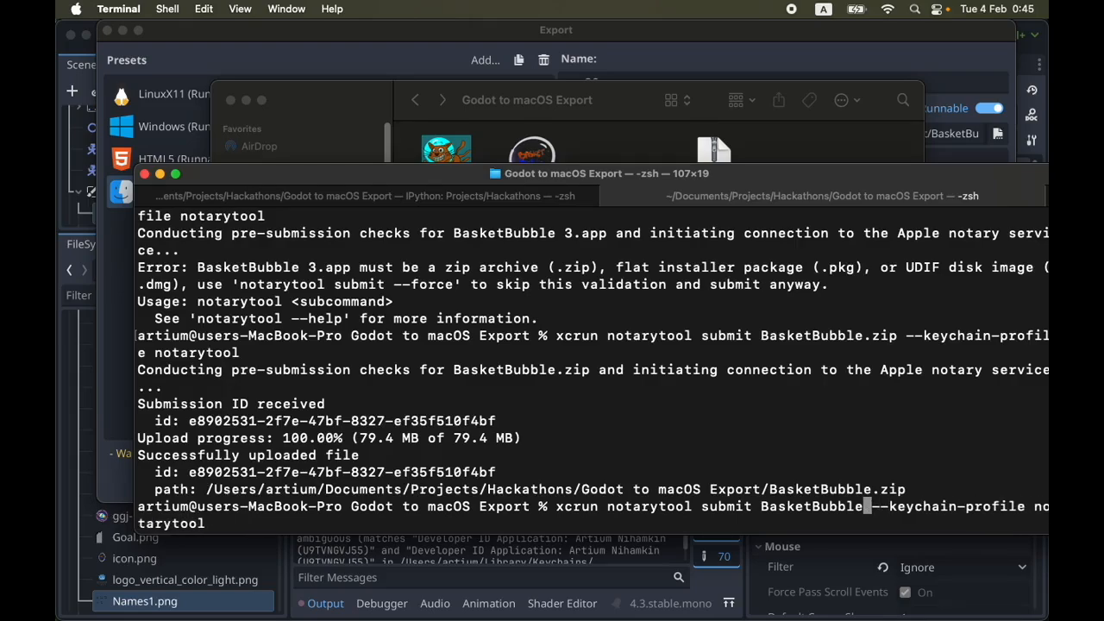
{"action": "key", "text": "BackSpace"}
{"action": "type", "text": "log"}
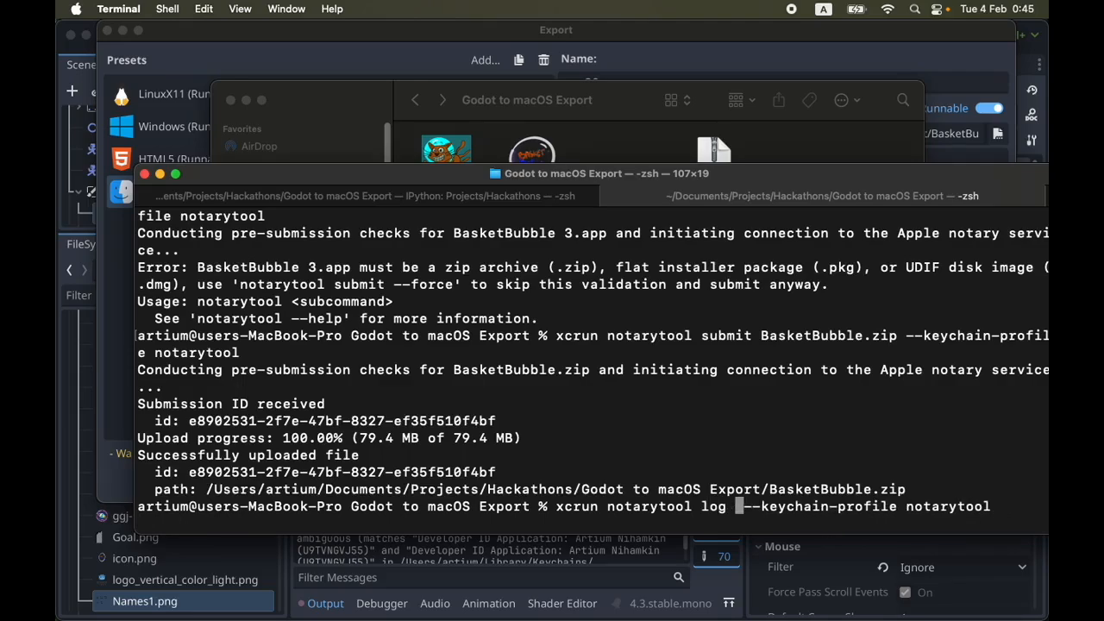
Insert the submission ID from the upload output after log and retrieve the notarization log
{"action": "left_click_drag", "start_coordinate": [189, 421], "coordinate": [745, 498]}
{"action": "key", "text": "Right"}
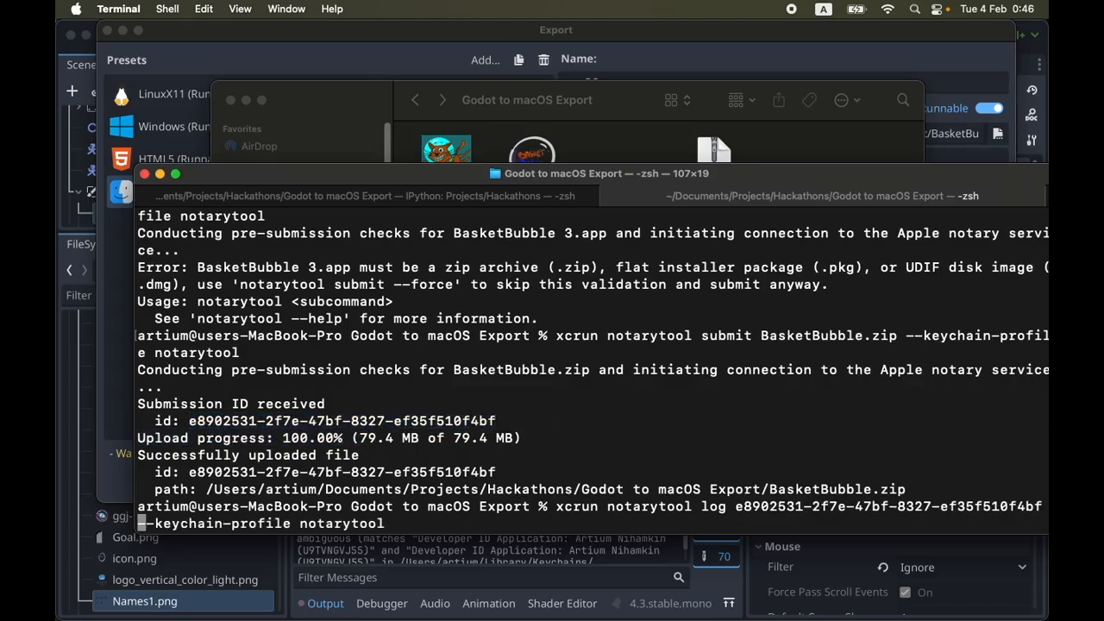
{"action": "key", "text": "Return"}
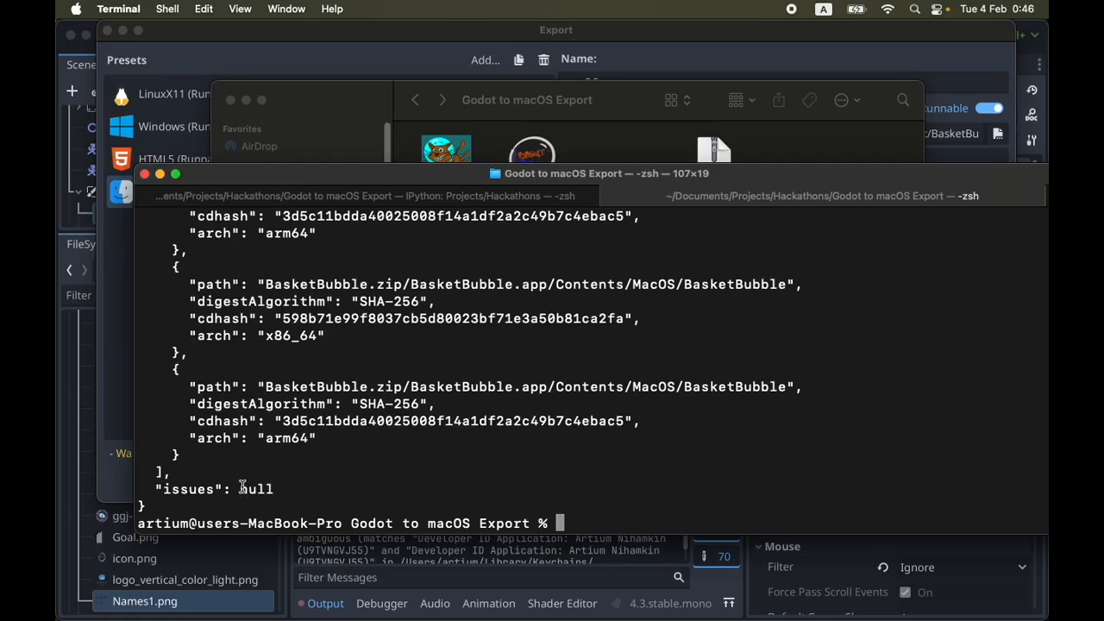
Examine the status summary and the issues entry in the notarization log
{"action": "scroll", "coordinate": [286, 489], "scroll_direction": "up", "scroll_amount": 8}
{"action": "scroll", "coordinate": [287, 486], "scroll_direction": "up", "scroll_amount": 4}
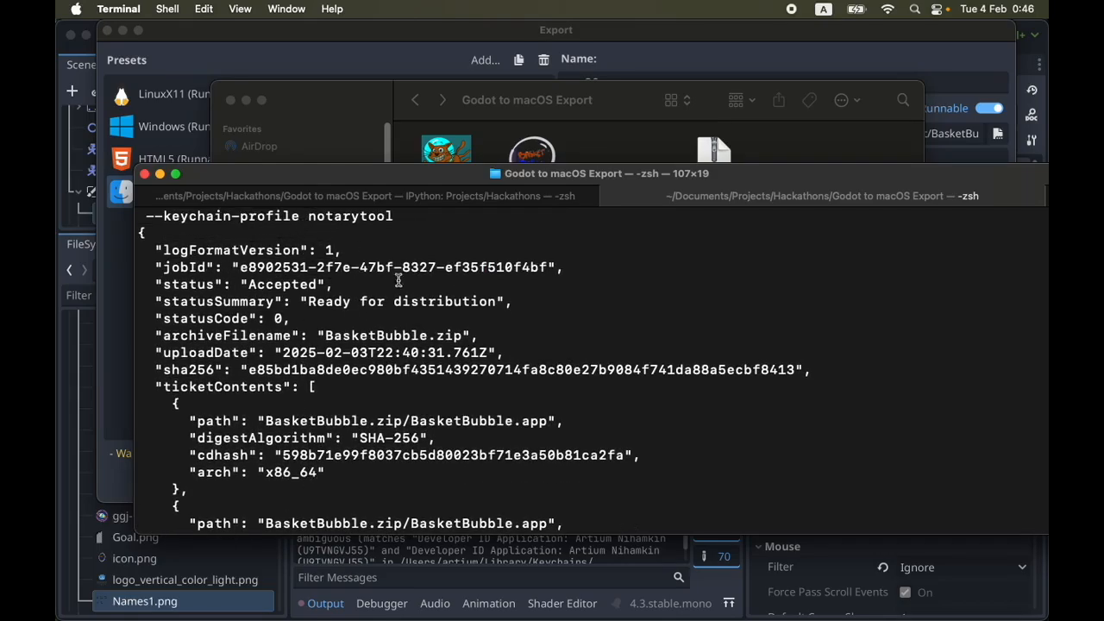
{"action": "left_click_drag", "start_coordinate": [160, 302], "coordinate": [521, 299]}
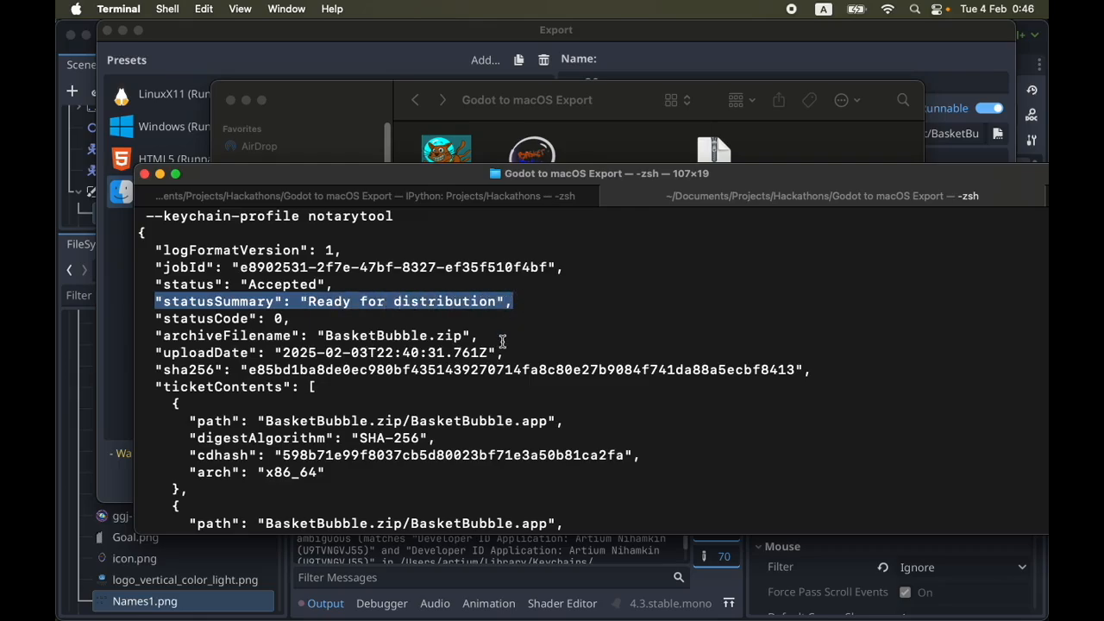
{"action": "left_click", "coordinate": [490, 339]}
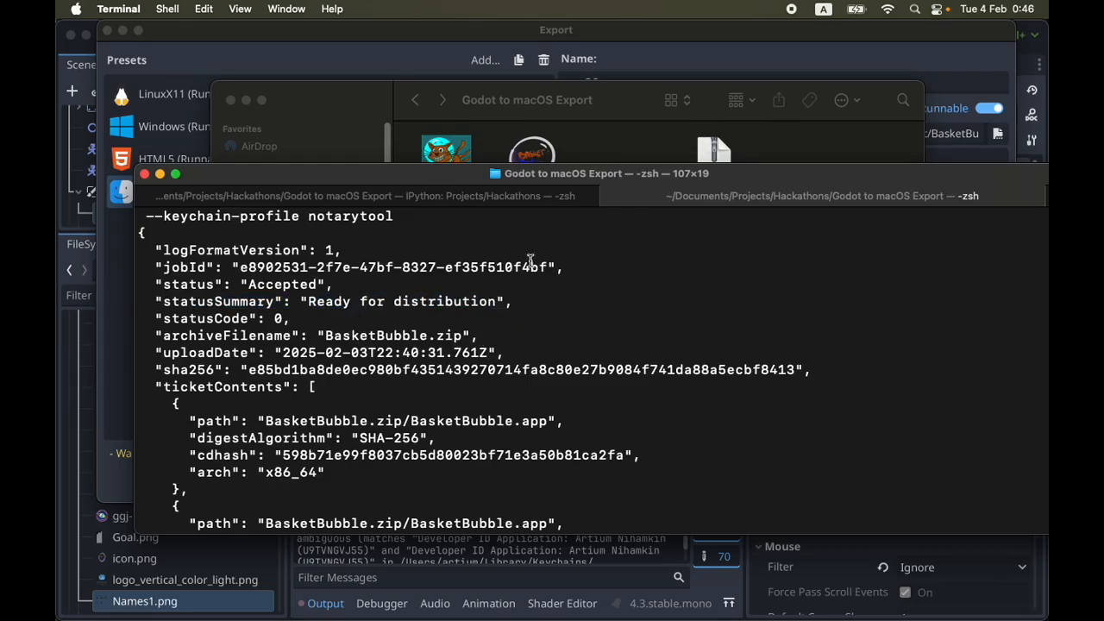
{"action": "scroll", "coordinate": [607, 411], "scroll_direction": "down", "scroll_amount": 5}
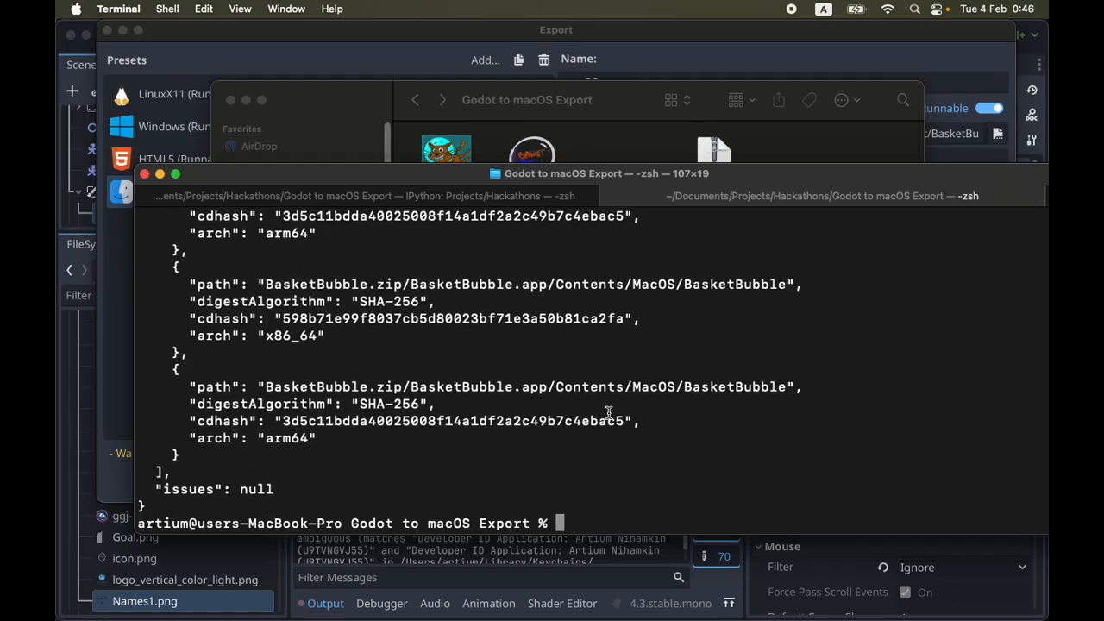
Try to assess BasketBubble 3.app by recalling and running the earlier spctl command that has no options
{"action": "key", "text": "Return"}
{"action": "key", "text": "Return"}
{"action": "key", "text": "Up"}
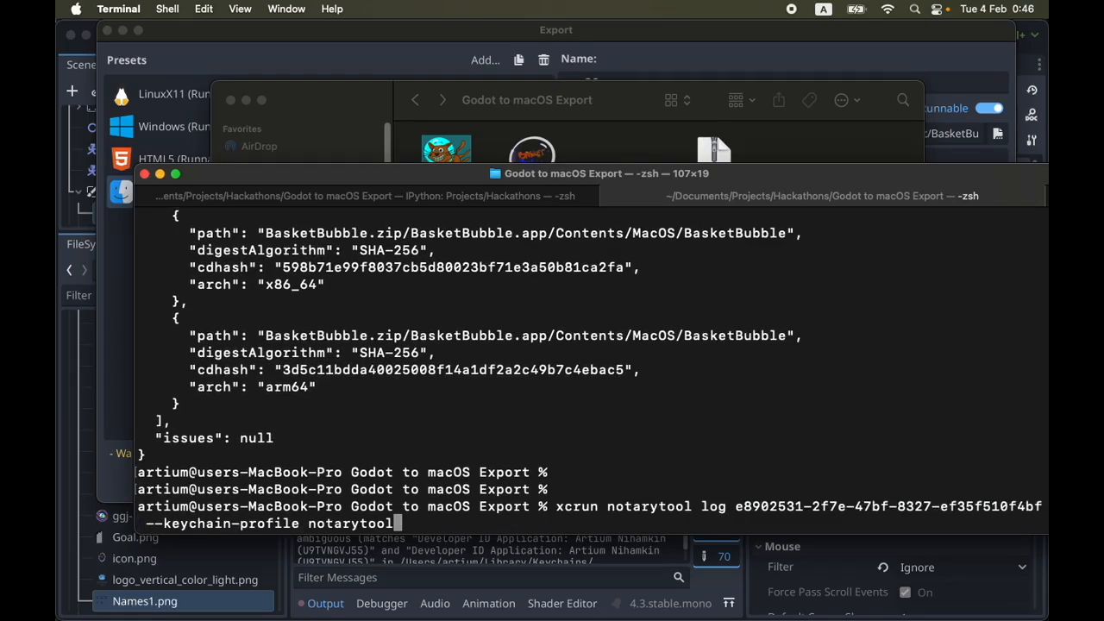
{"action": "key", "text": "Left"}
{"action": "key", "text": "Left"}
{"action": "key", "text": "Left"}
{"action": "key", "text": "Left"}
{"action": "key", "text": "Left"}
{"action": "key", "text": "Left"}
{"action": "key", "text": "Left"}
{"action": "key", "text": "Up"}
{"action": "key", "text": "Up"}
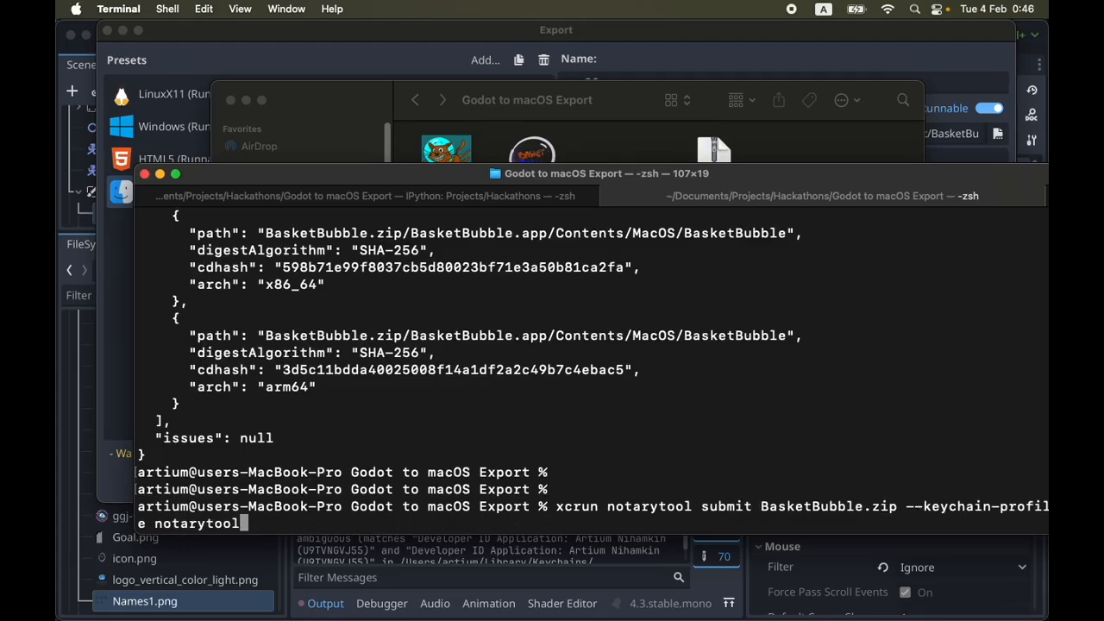
{"action": "key", "text": "Up"}
{"action": "key", "text": "Up"}
{"action": "key", "text": "Up"}
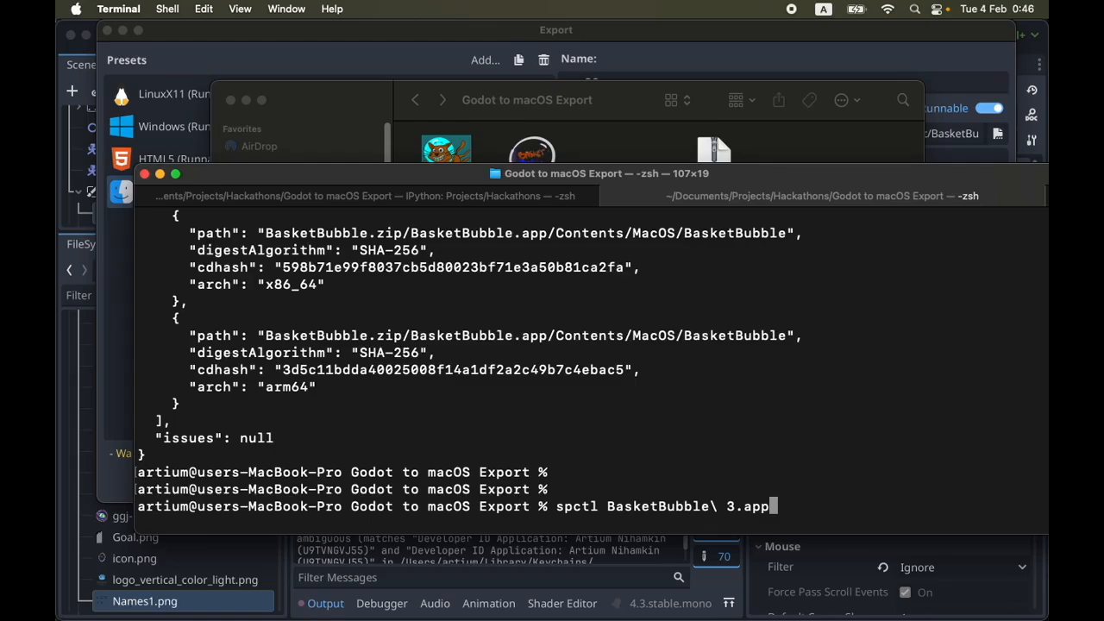
{"action": "key", "text": "Return"}
Rerun the earlier spctl -a -vvv assessment on BasketBubble 3.app and examine the app's result line in the output
{"action": "key", "text": "Up"}
{"action": "key", "text": "Up"}
{"action": "key", "text": "Up"}
{"action": "key", "text": "Up"}
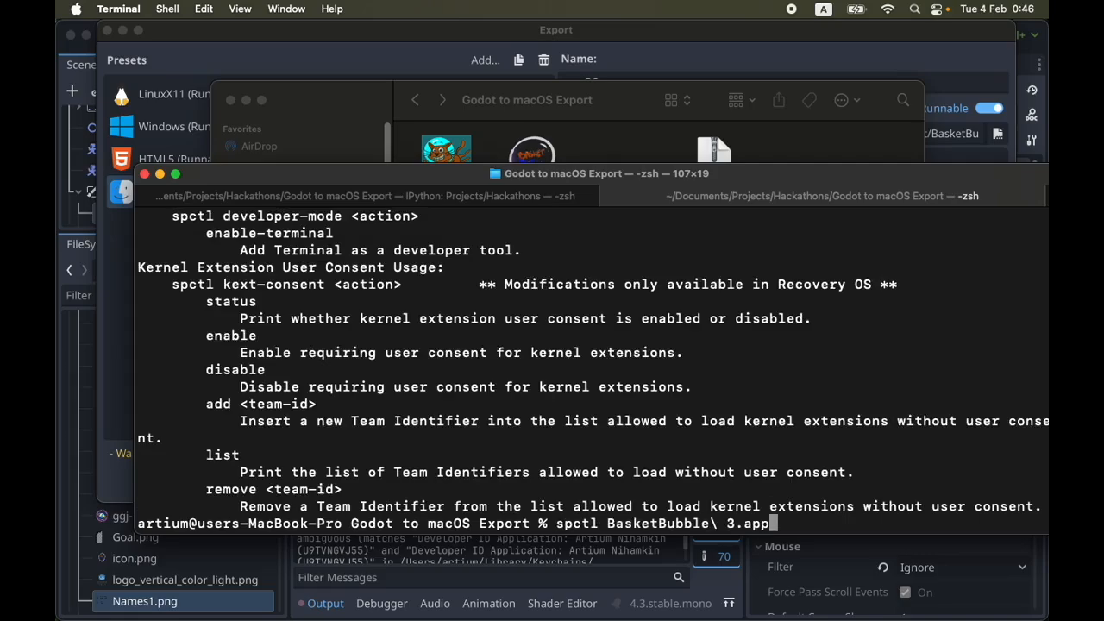
{"action": "key", "text": "Up"}
{"action": "key", "text": "Up"}
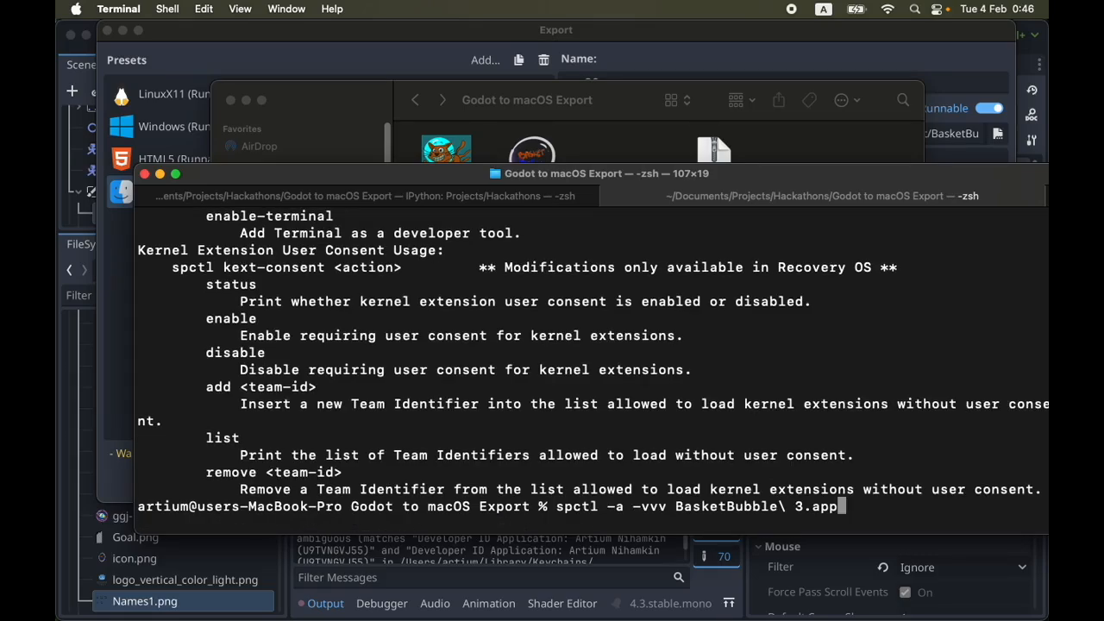
{"action": "key", "text": "Return"}
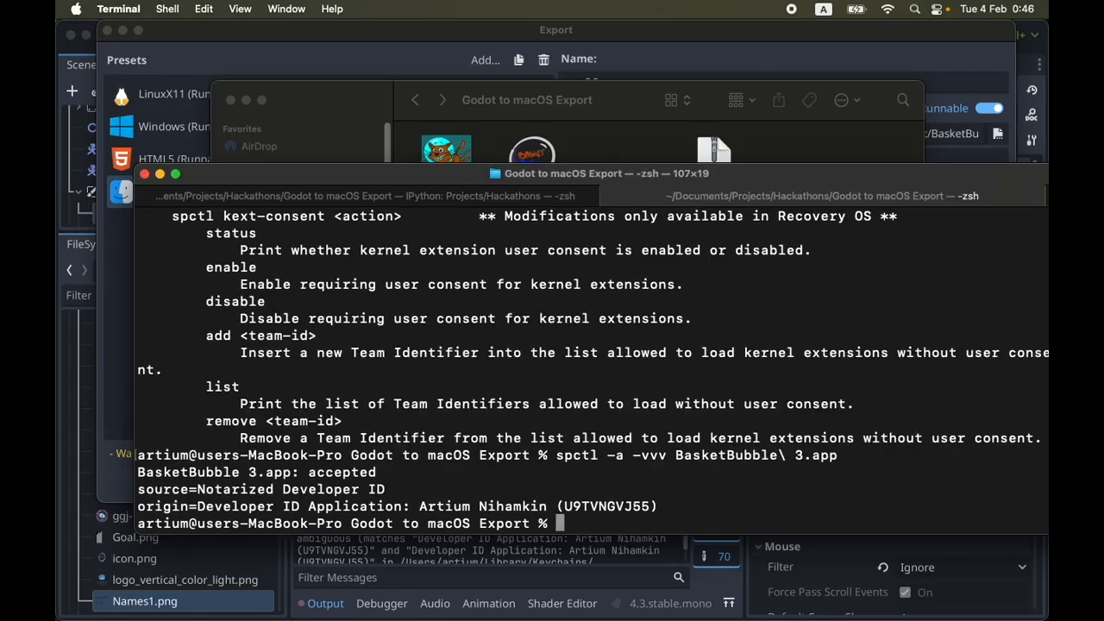
{"action": "mouse_move", "coordinate": [379, 472]}
{"action": "left_mouse_down"}
{"action": "mouse_move", "coordinate": [139, 473]}
{"action": "mouse_move", "coordinate": [384, 470]}
{"action": "left_mouse_up"}
{"action": "left_click", "coordinate": [135, 473]}
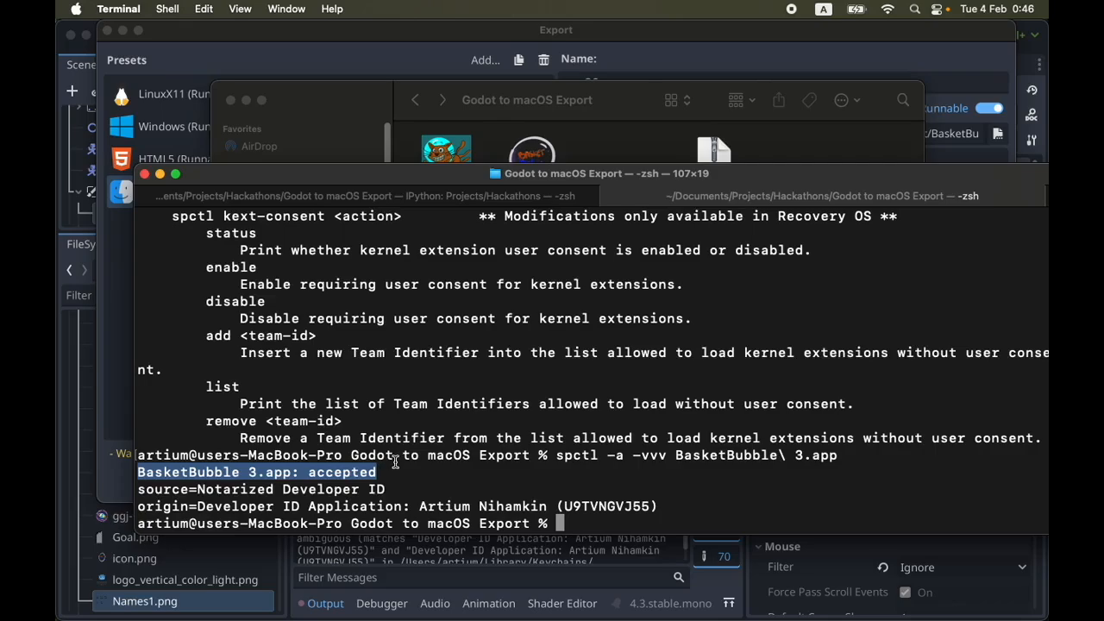
{"action": "left_click", "coordinate": [384, 472]}
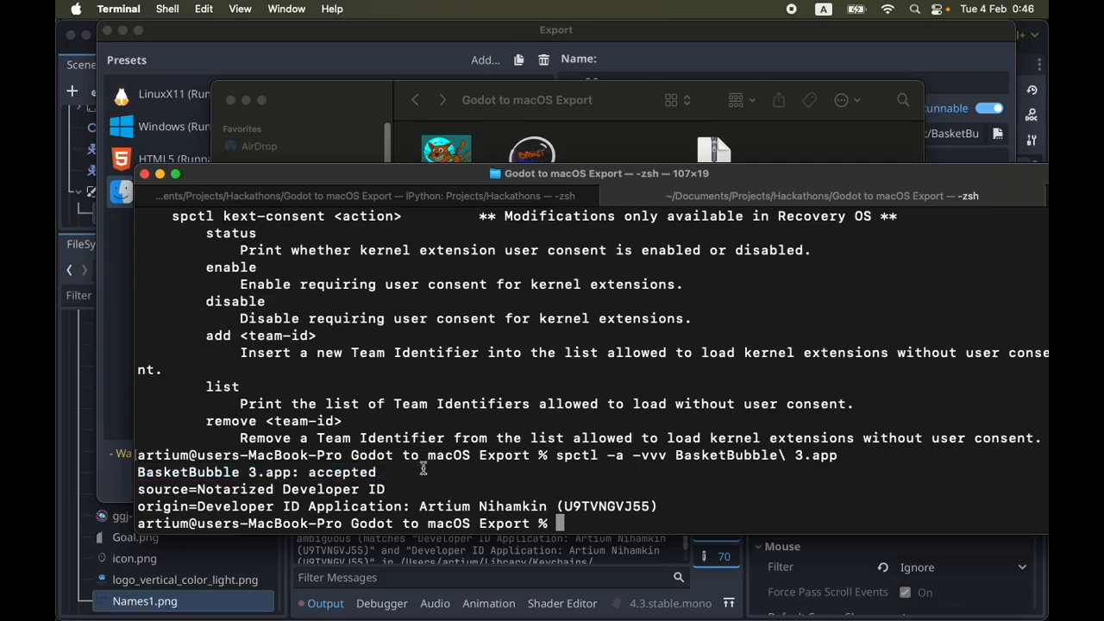
Run stapler without arguments to view its usage and supported file formats
{"action": "key", "text": "Return"}
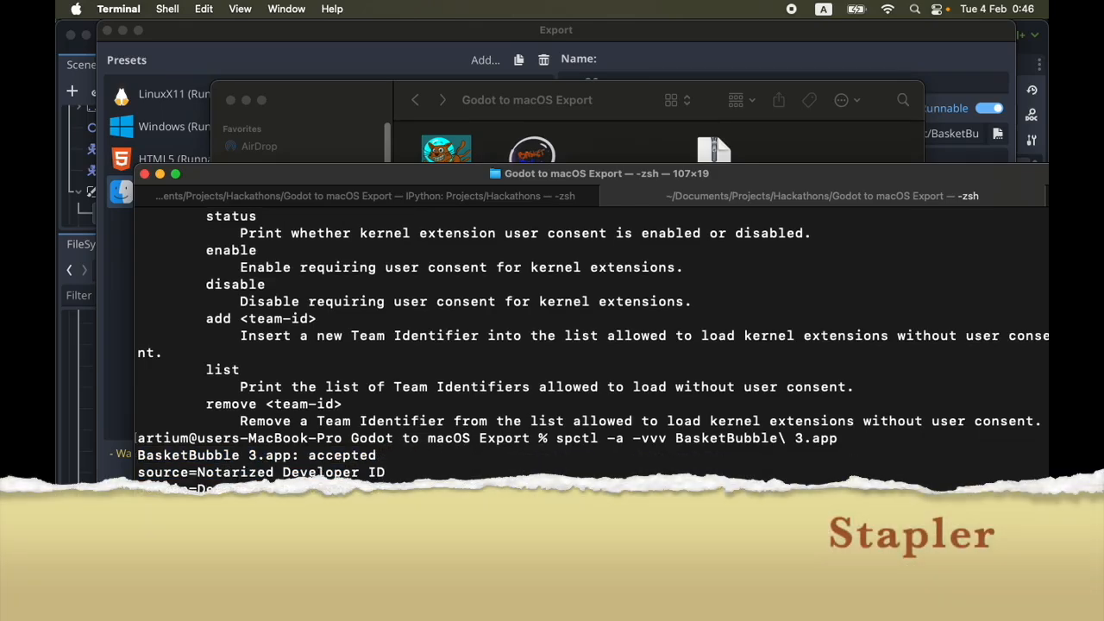
{"action": "key", "text": "Return"}
{"action": "type", "text": "stapler"}
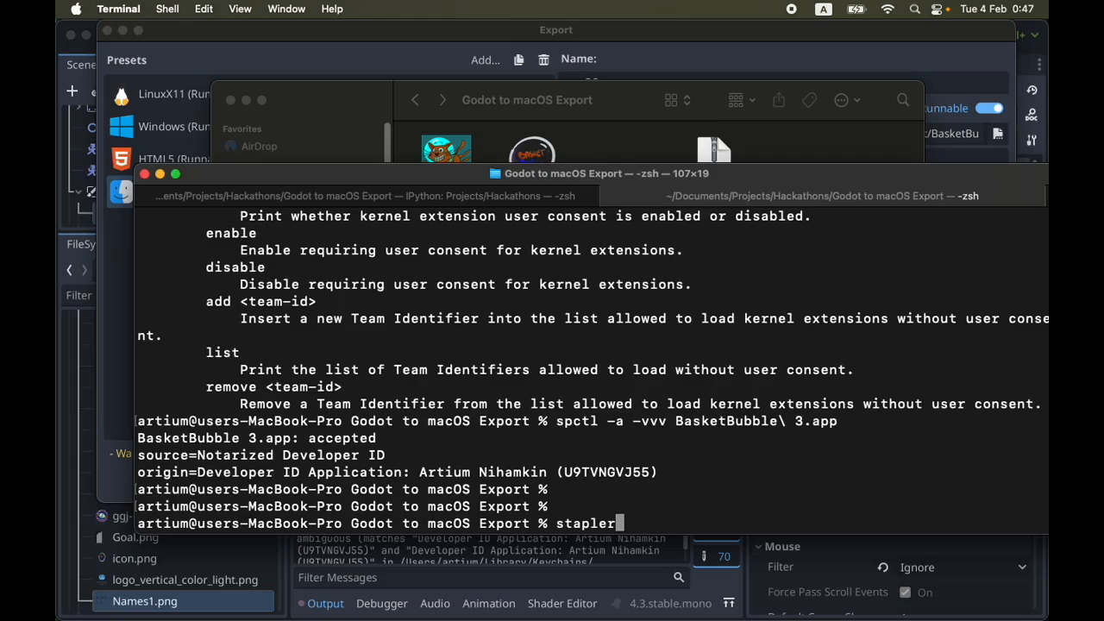
{"action": "key", "text": "Return"}
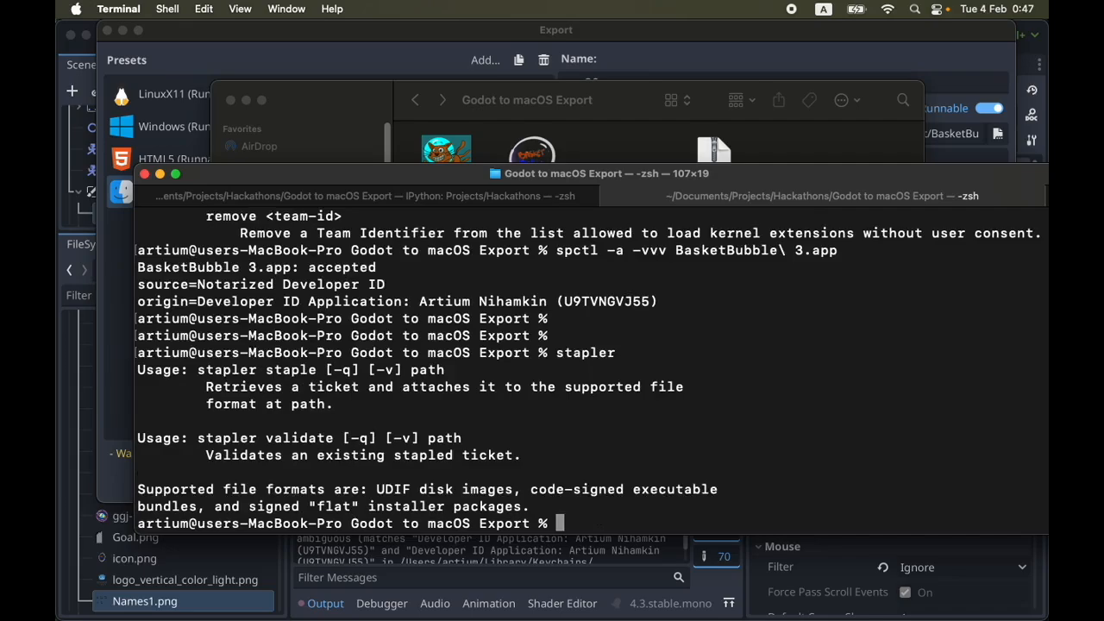
Attach the notarization ticket to BasketBubble 3.app with the stapler staple command
{"action": "type", "text": "stapler staple"}
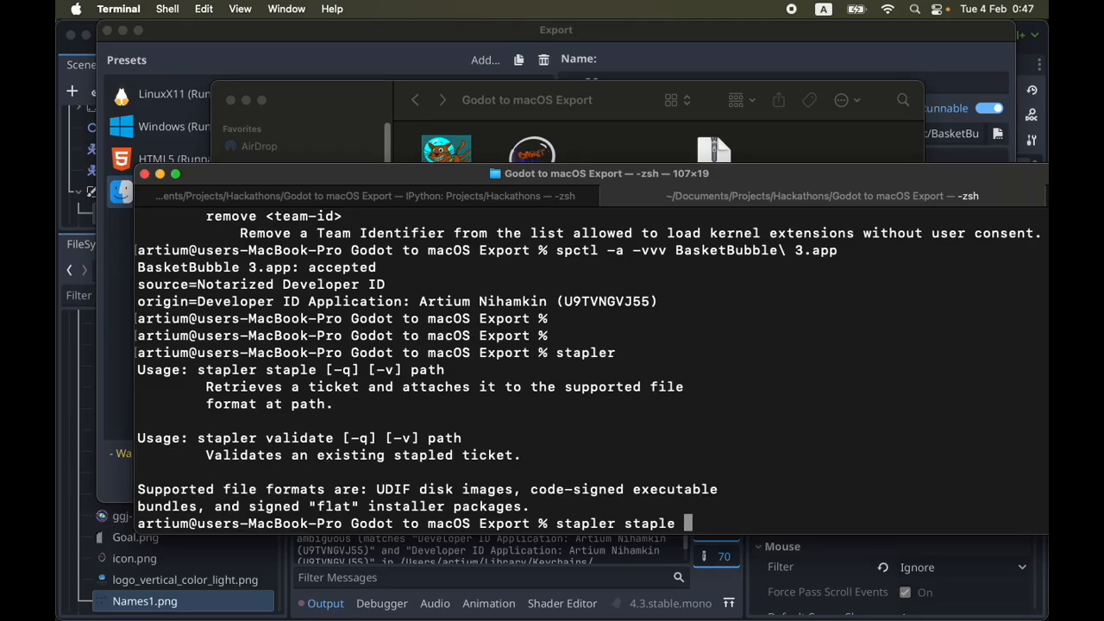
{"action": "type", "text": "Bas"}
{"action": "key", "text": "Tab"}
{"action": "type", "text": "\\"}
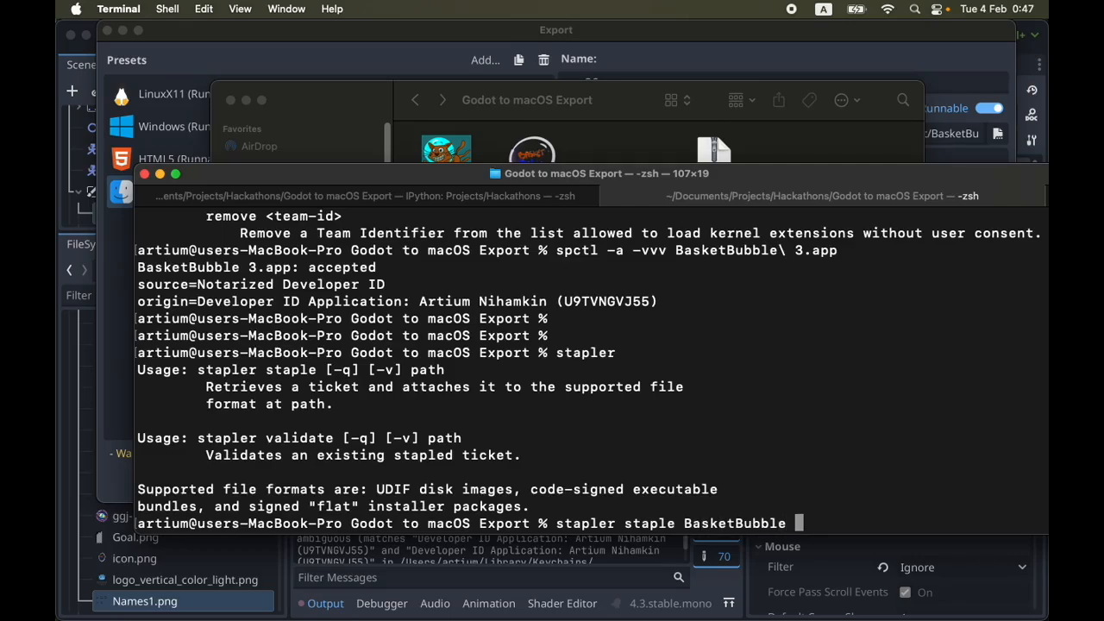
{"action": "key", "text": "BackSpace"}
{"action": "type", "text": "\\"}
{"action": "key", "text": "BackSpace"}
{"action": "key", "text": "BackSpace"}
{"action": "type", "text": "\\ 3"}
{"action": "key", "text": "Tab"}
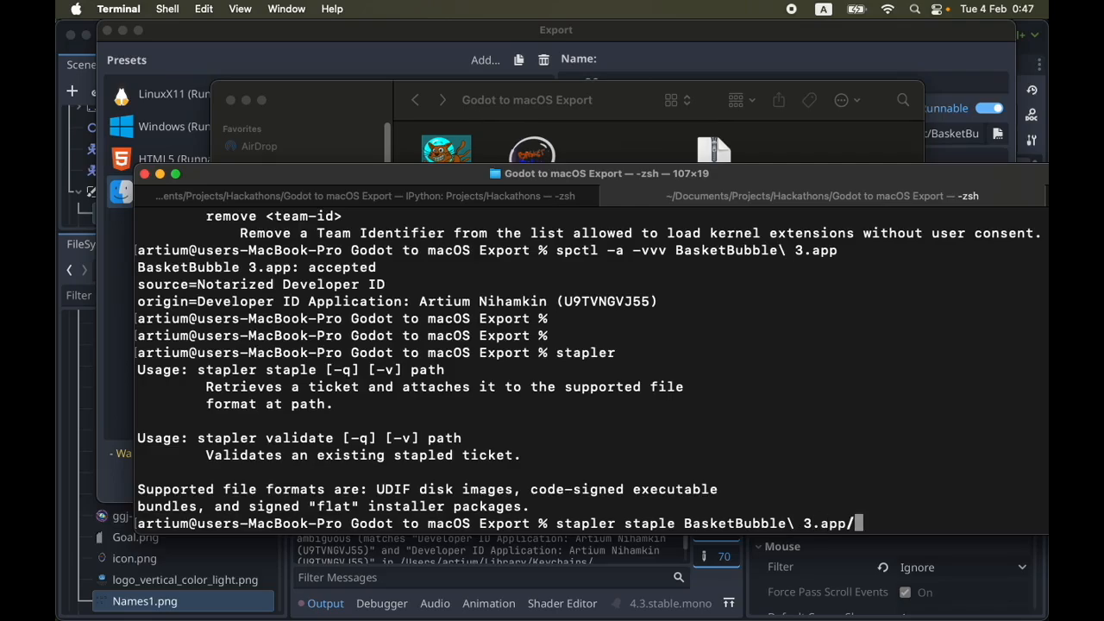
{"action": "key", "text": "BackSpace"}
{"action": "key", "text": "Return"}
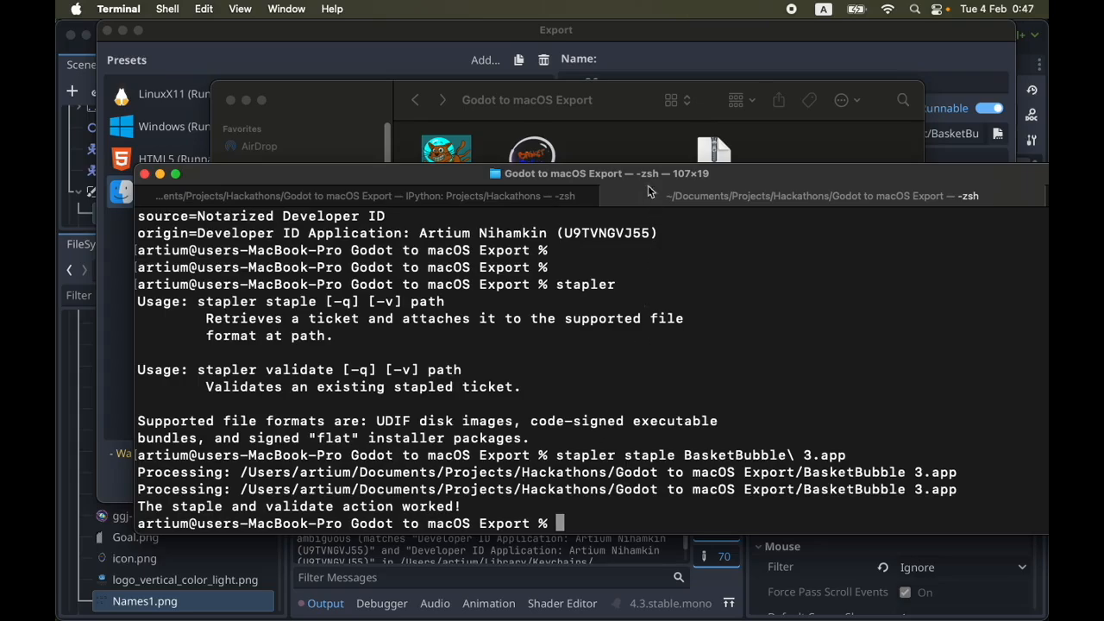
Switch to the Godot to macOS Export folder in Finder and move the BasketBubble 3 icon farther away from BasketBubble 2
{"action": "left_click", "coordinate": [647, 157]}
{"action": "left_click", "coordinate": [542, 290]}
{"action": "left_click_drag", "start_coordinate": [542, 289], "coordinate": [496, 295]}
{"action": "left_click_drag", "start_coordinate": [447, 243], "coordinate": [554, 350]}
{"action": "left_click", "coordinate": [565, 342]}
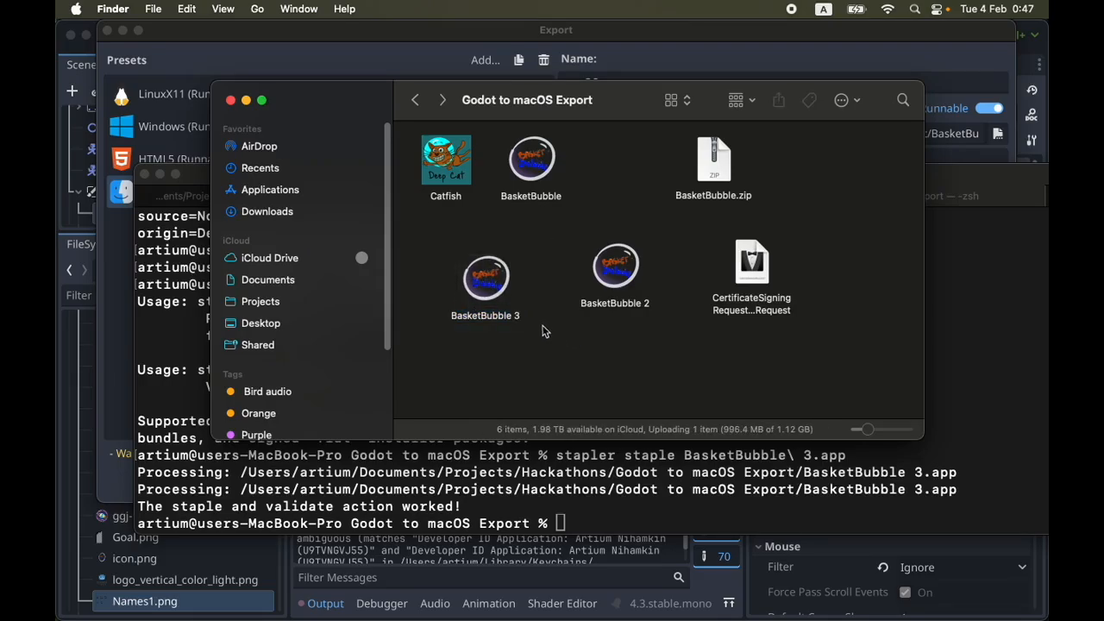
{"action": "left_click", "coordinate": [489, 288]}
{"action": "left_click_drag", "start_coordinate": [425, 234], "coordinate": [547, 353]}
{"action": "left_click", "coordinate": [547, 353]}
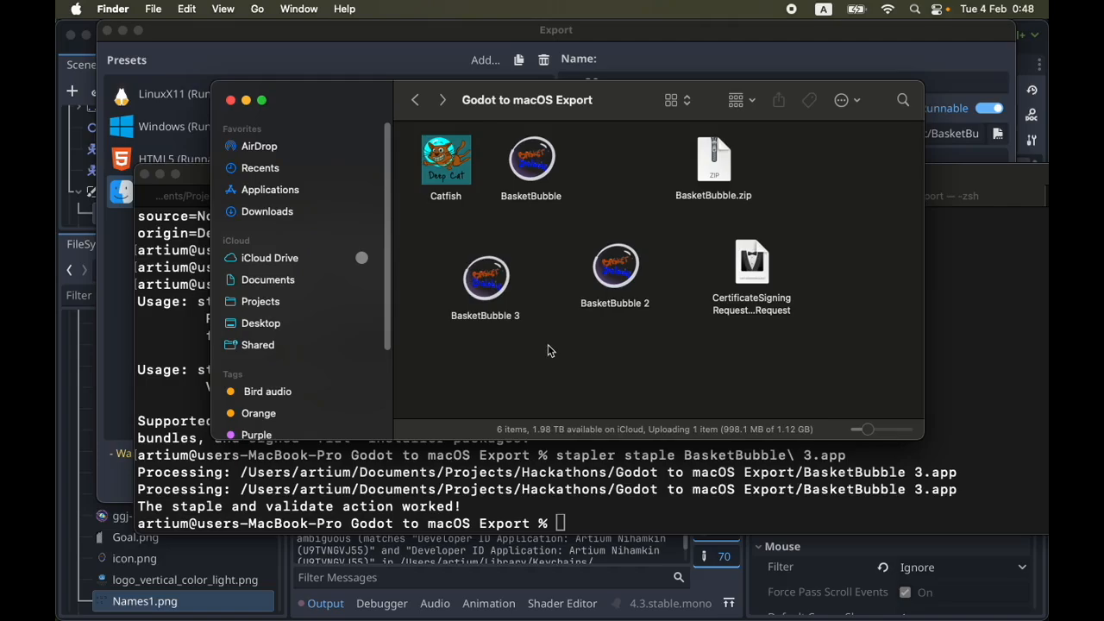